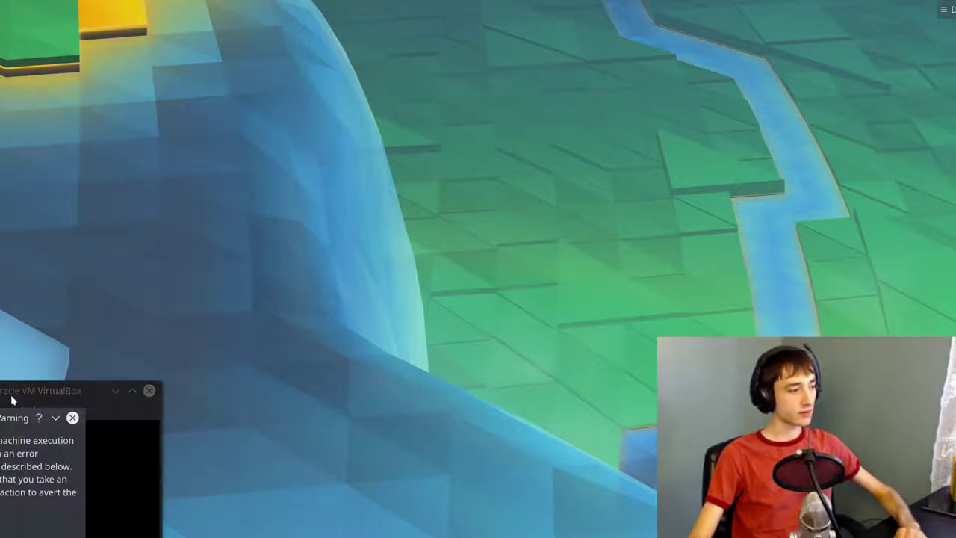
# - Drag the Solus VM window to the screen's top-left corner, then browse the Machine and Input menus
pyautogui.moveTo(340, 183); pyautogui.dragTo(543, 37)
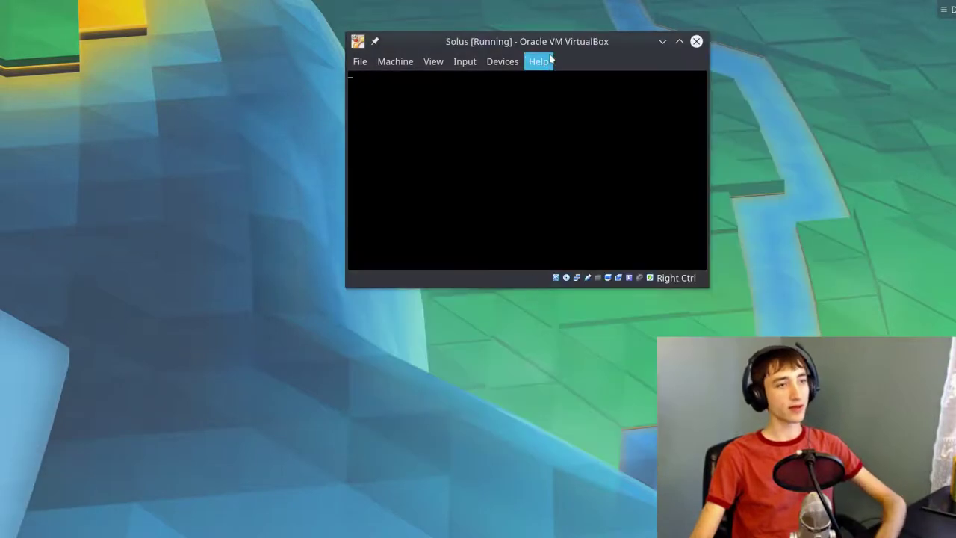
pyautogui.moveTo(554, 44); pyautogui.dragTo(954, 5)
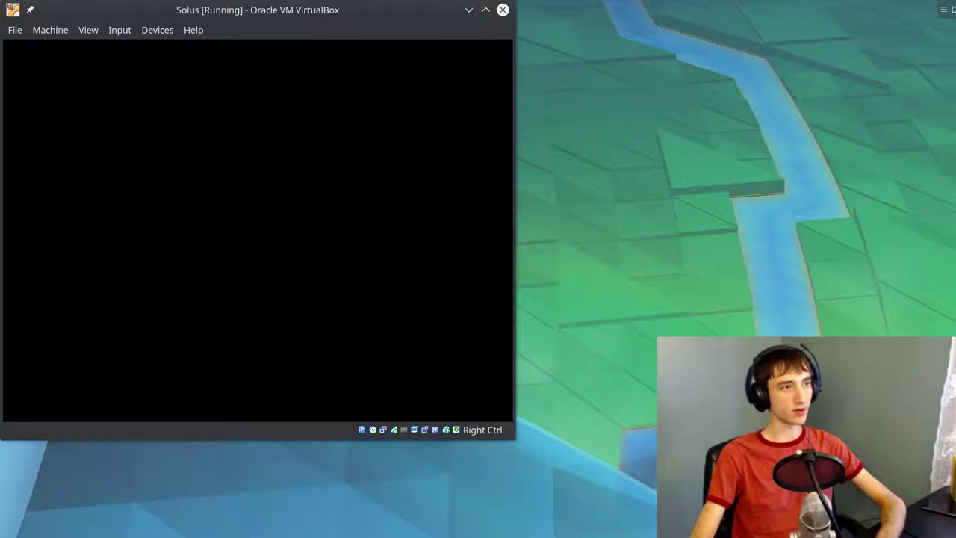
pyautogui.click(88, 30)
pyautogui.moveTo(52, 33)
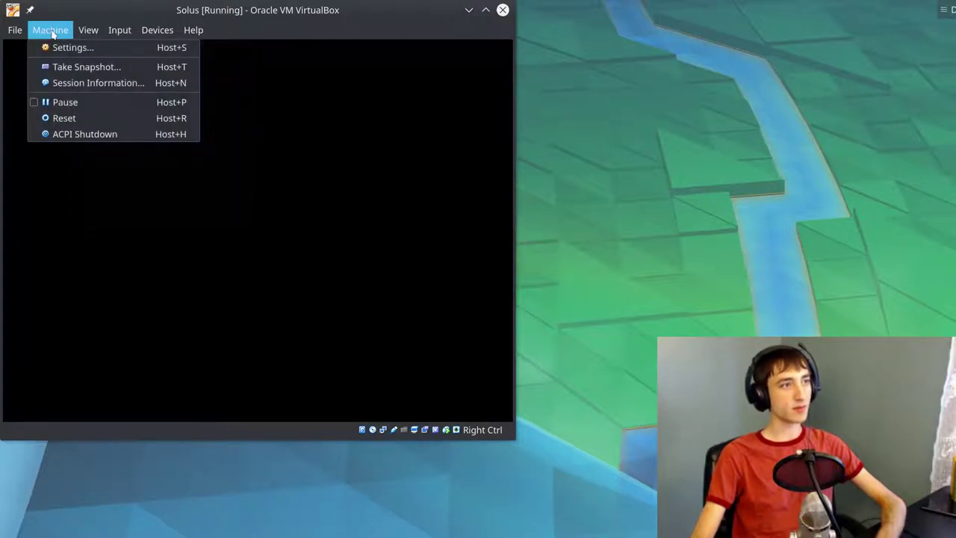
pyautogui.moveTo(118, 31)
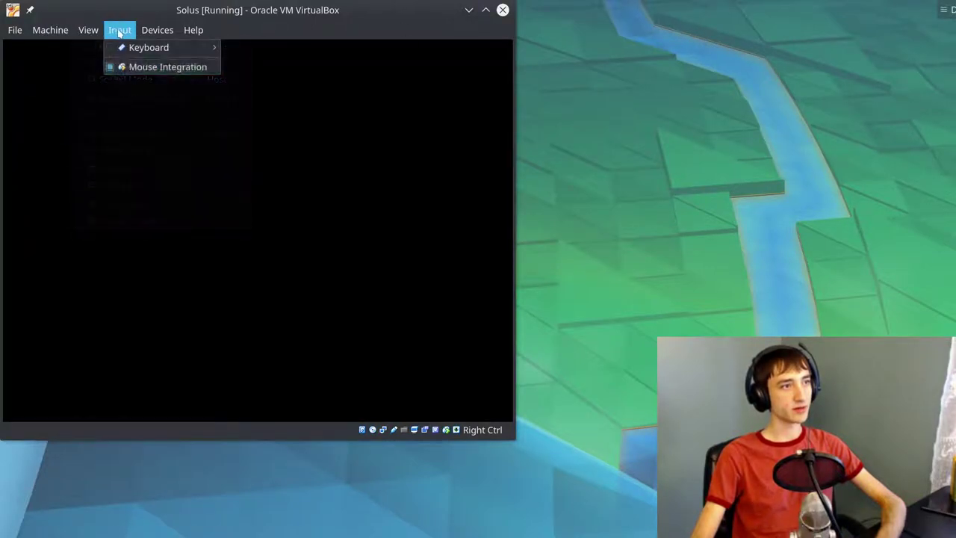
pyautogui.click(149, 68)
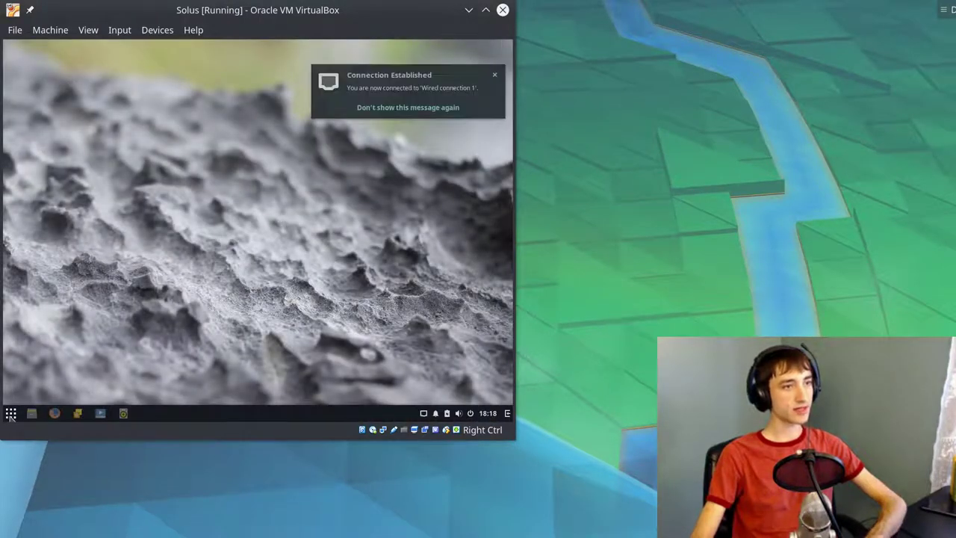
# - Dismiss the Connection Established notification and try a 'network' search in the Budgie menu
pyautogui.click(493, 78)
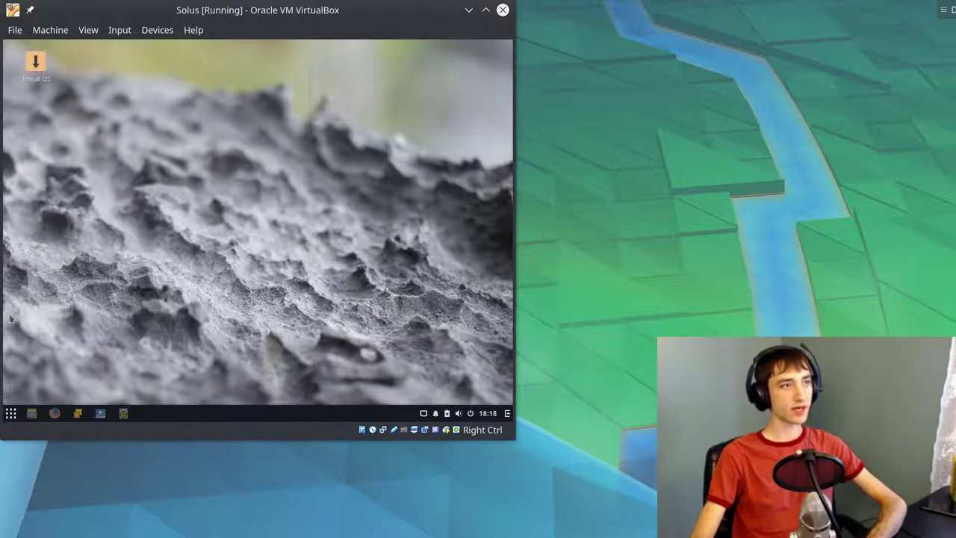
pyautogui.click(9, 414)
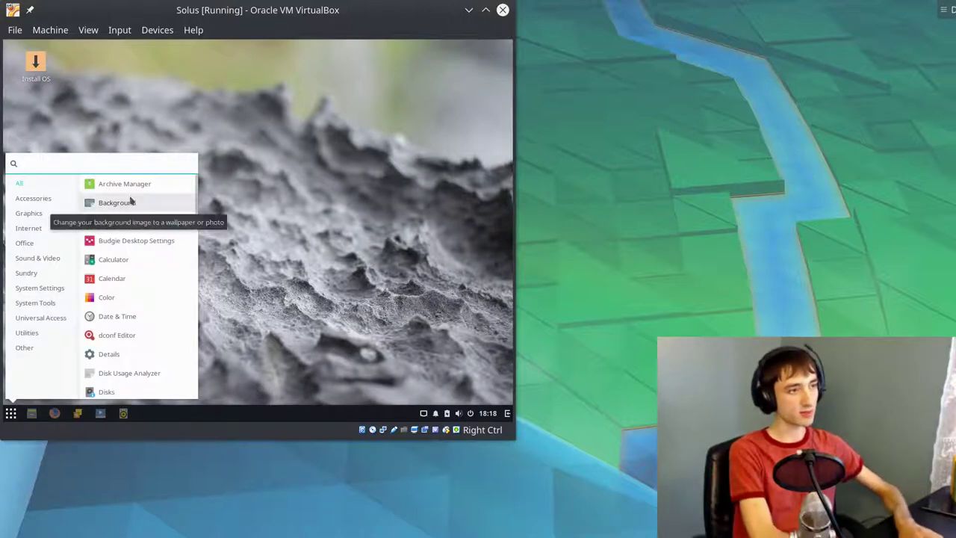
pyautogui.write('network')
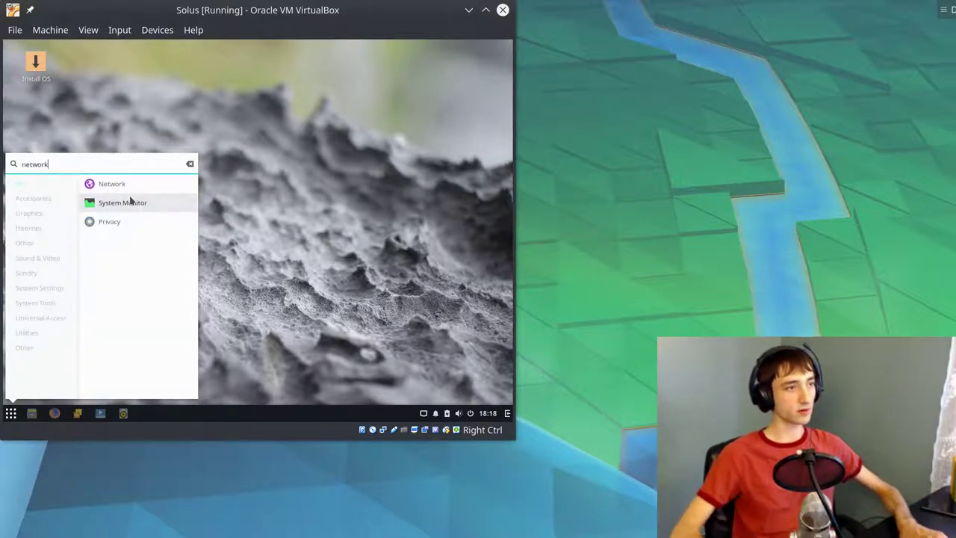
pyautogui.press('BackSpace')
pyautogui.press('BackSpace')
pyautogui.press('BackSpace')
pyautogui.press('BackSpace')
pyautogui.press('BackSpace')
pyautogui.press('BackSpace')
pyautogui.press('BackSpace')
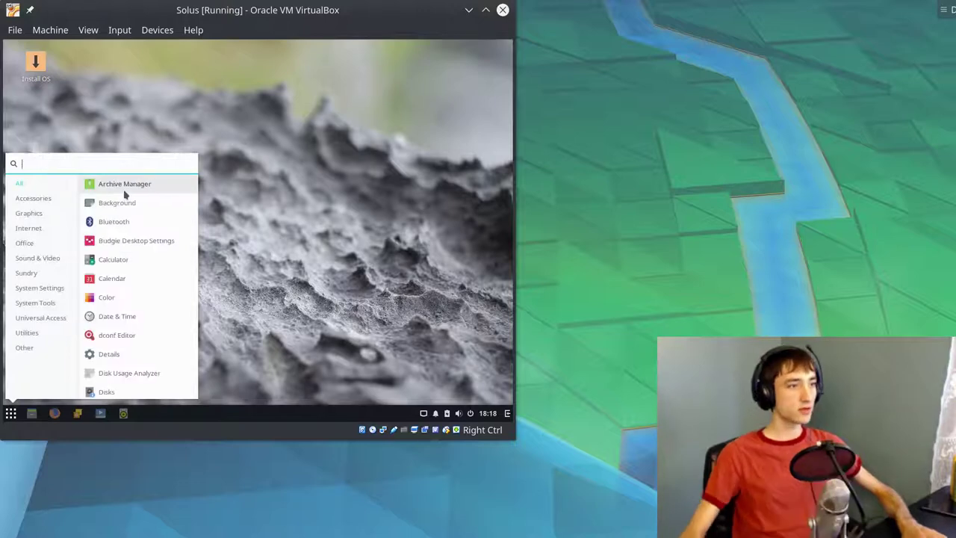
pyautogui.click(361, 229)
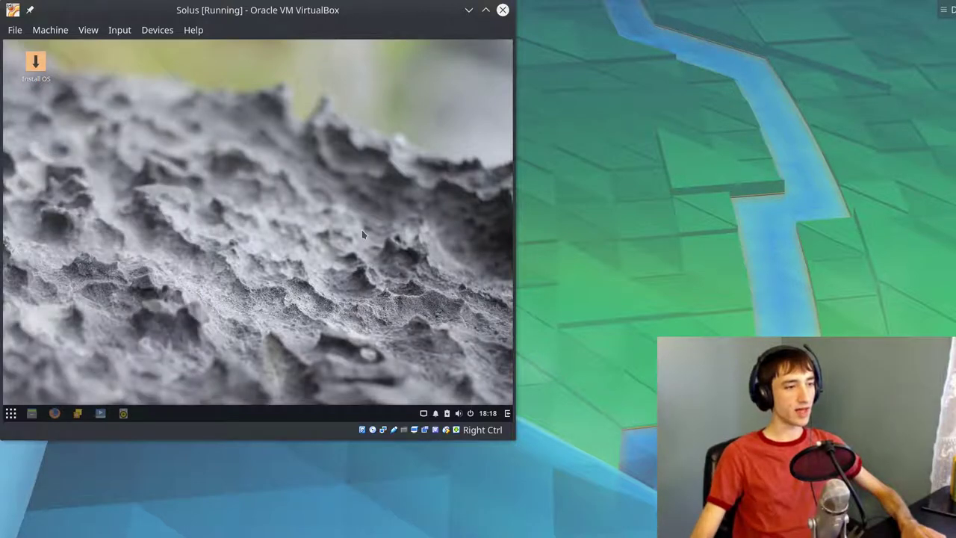
# - Search the Budgie menu for 'displ' and launch Displays
pyautogui.click(10, 415)
pyautogui.click(9, 415)
pyautogui.click(10, 415)
pyautogui.click(9, 414)
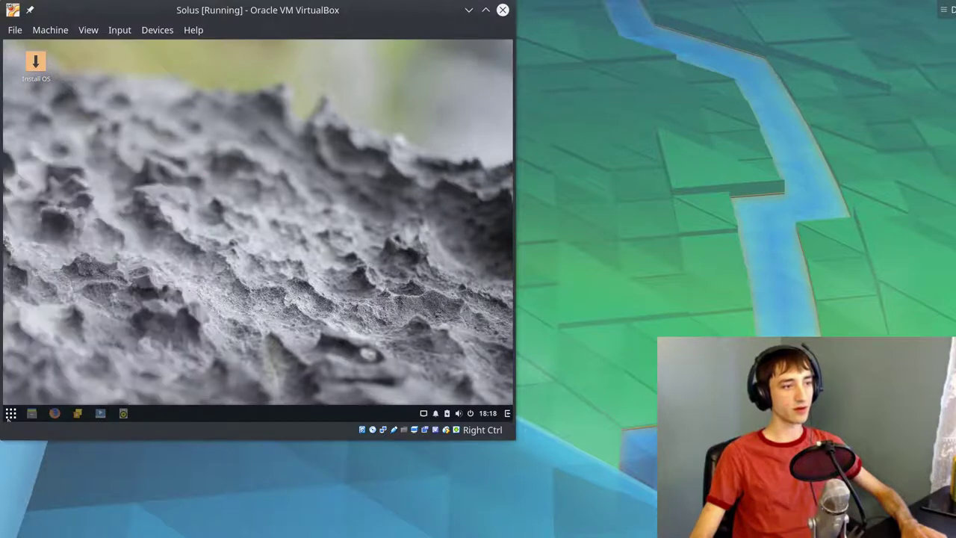
pyautogui.click(10, 415)
pyautogui.click(10, 415)
pyautogui.click(9, 414)
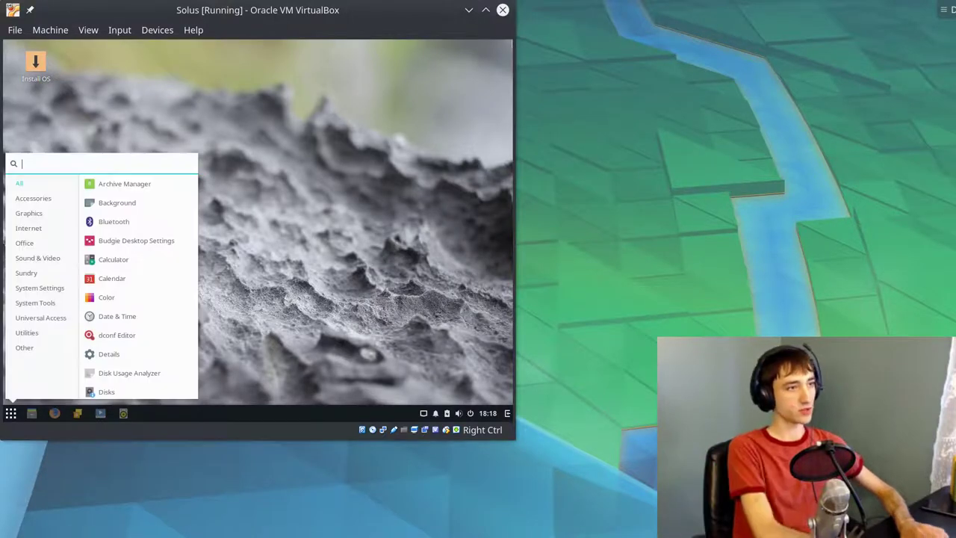
pyautogui.write('displ')
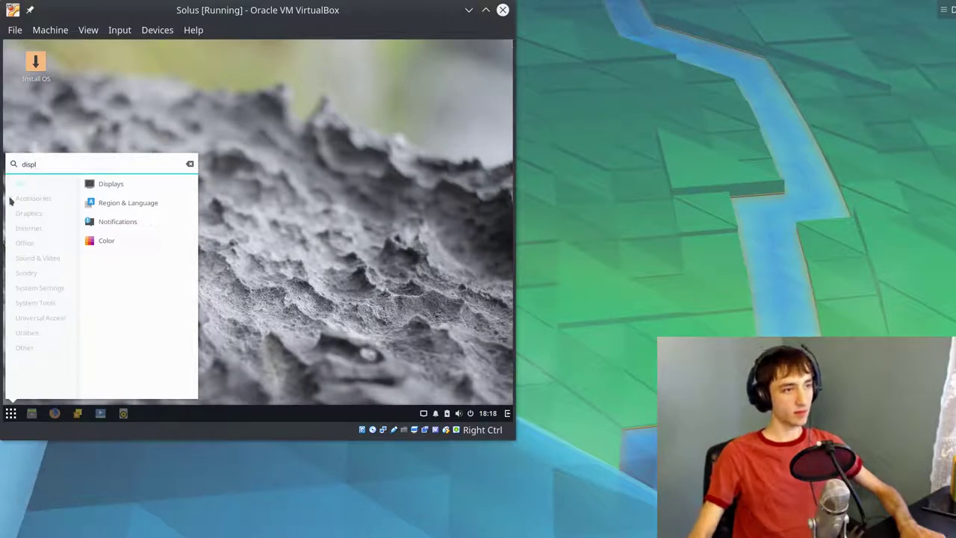
pyautogui.click(115, 179)
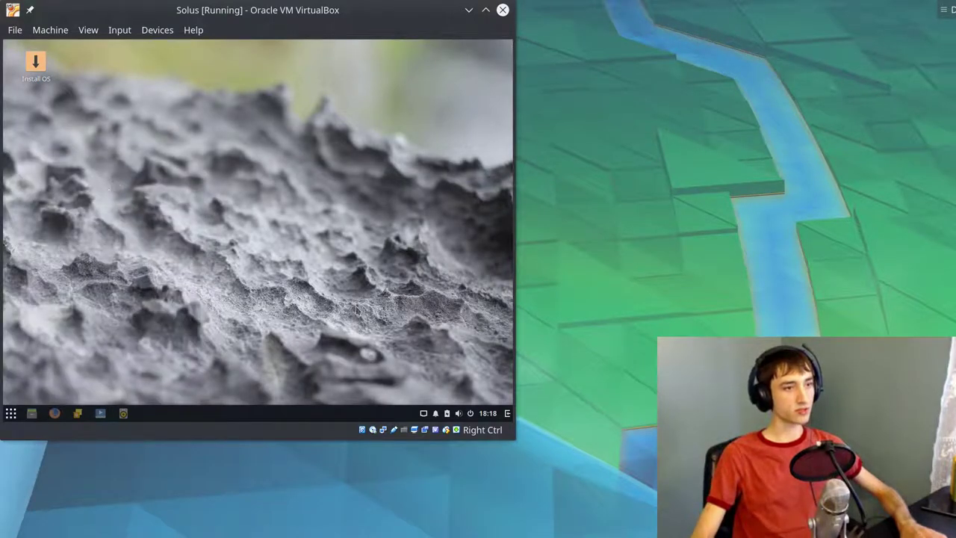
pyautogui.click(213, 140)
pyautogui.click(277, 214)
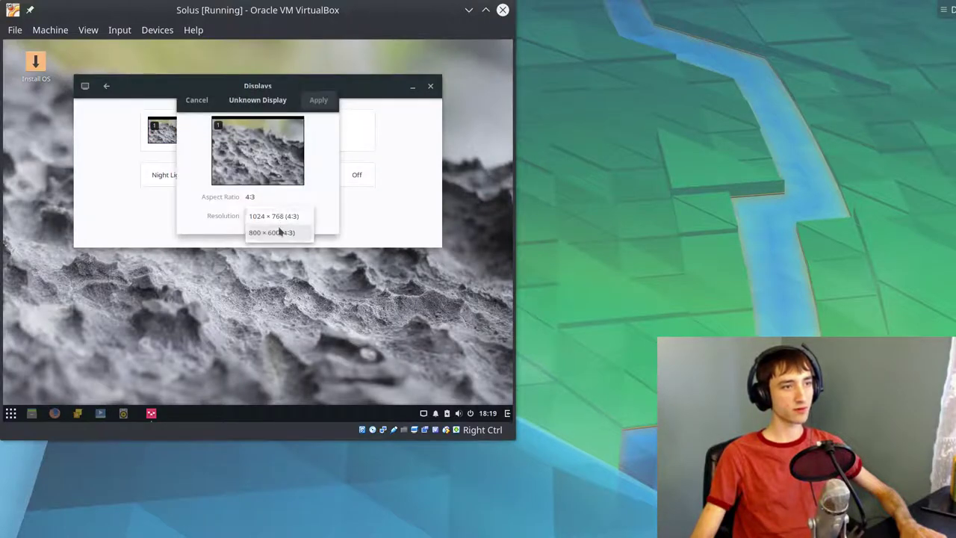
pyautogui.click(299, 150)
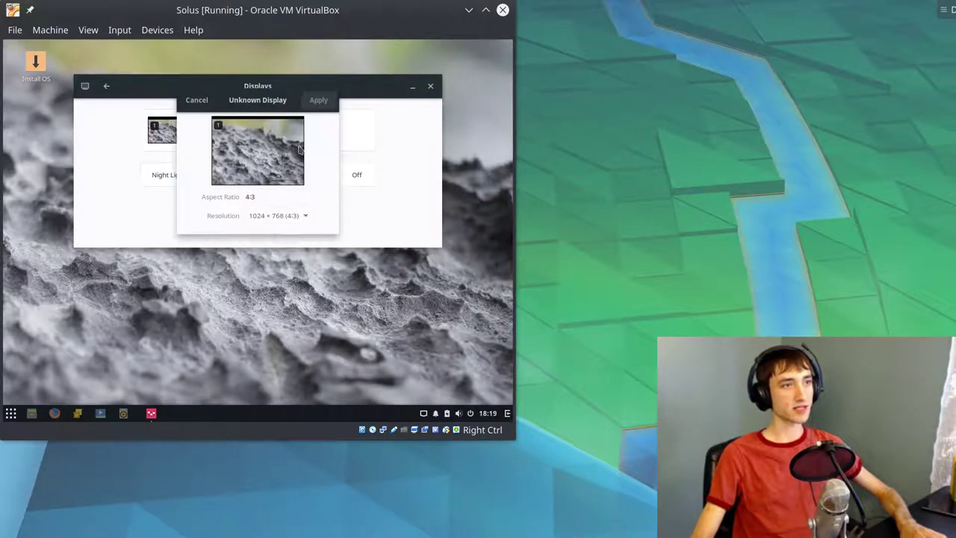
pyautogui.click(203, 99)
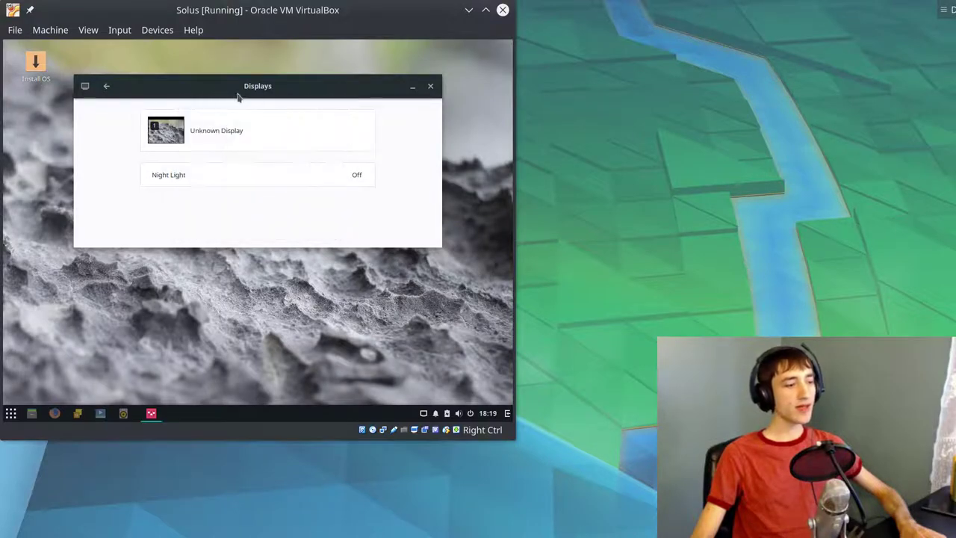
# - Close Displays, start the Solus installer from the Install OS icon, and glance at the sidebar
pyautogui.click(430, 86)
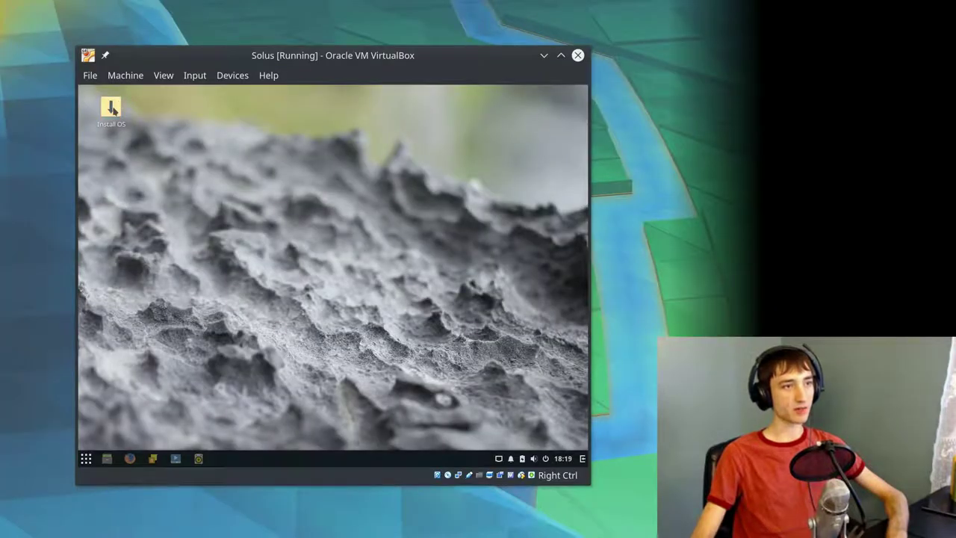
pyautogui.click(112, 108)
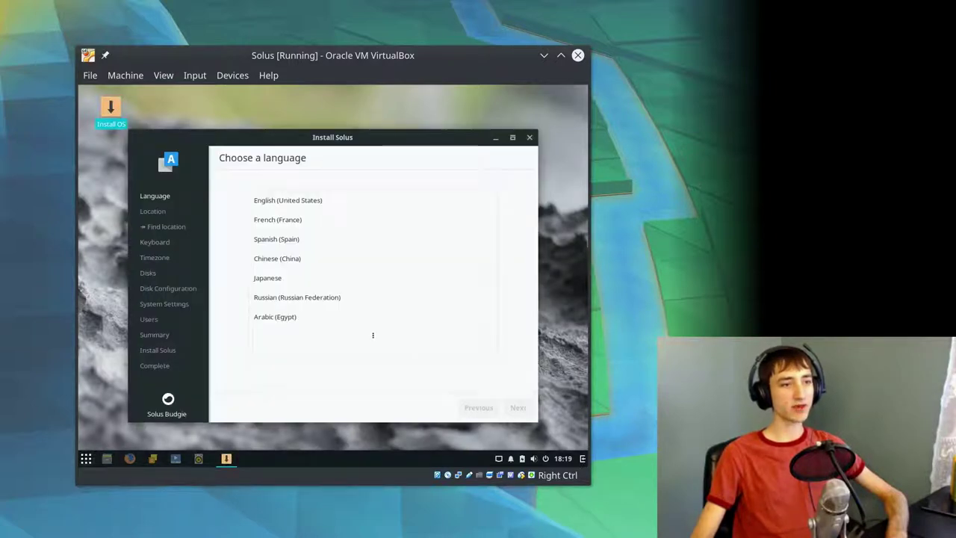
pyautogui.click(584, 459)
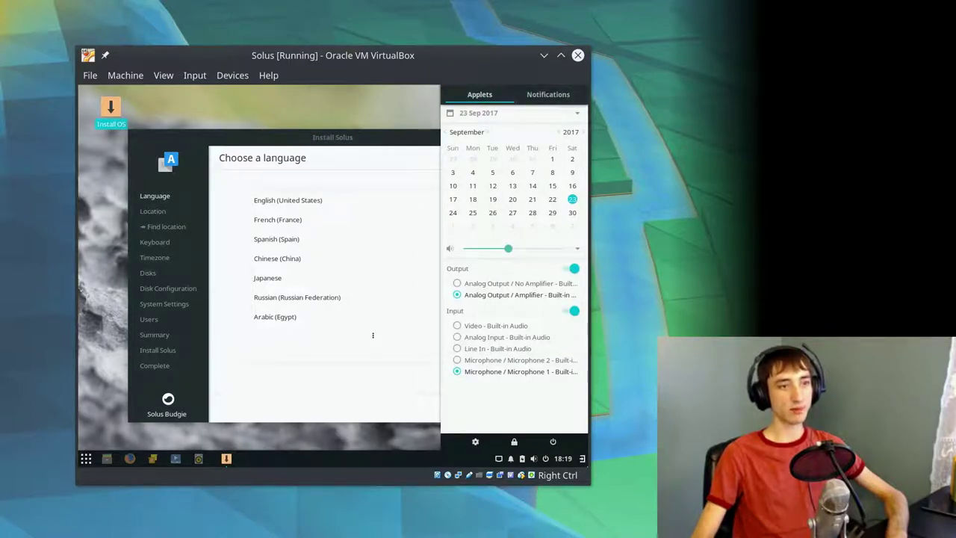
pyautogui.click(583, 458)
# - Choose English (United States) as the installer language
pyautogui.press('super')
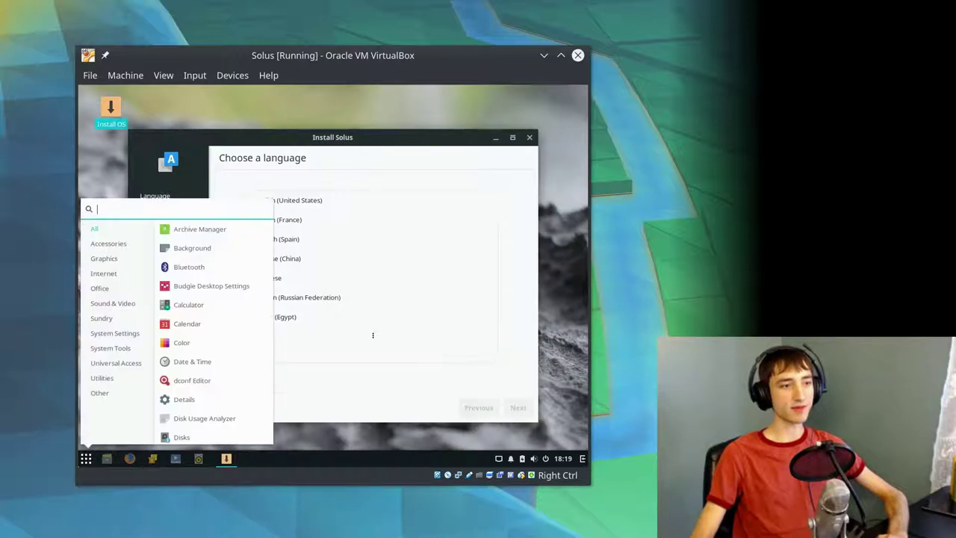
pyautogui.press('Escape')
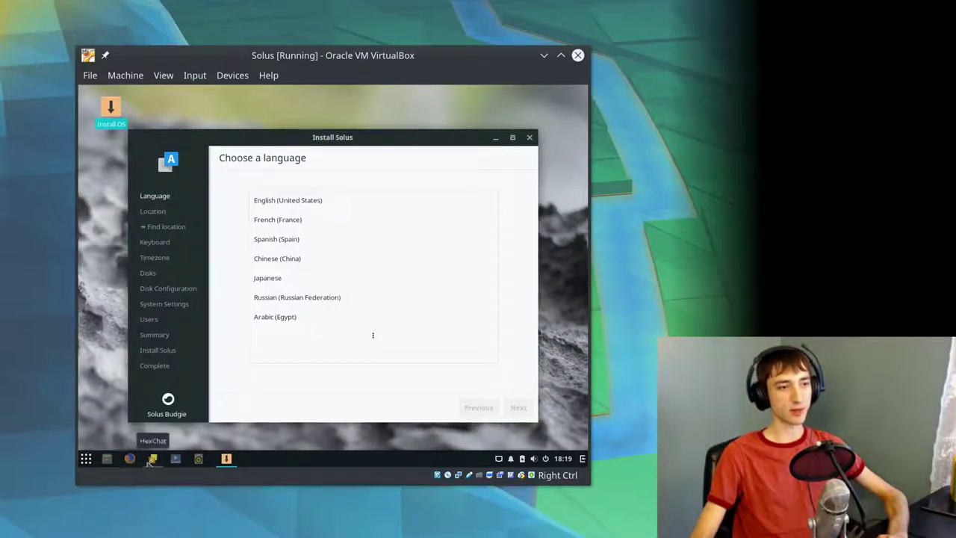
pyautogui.click(85, 458)
pyautogui.click(86, 459)
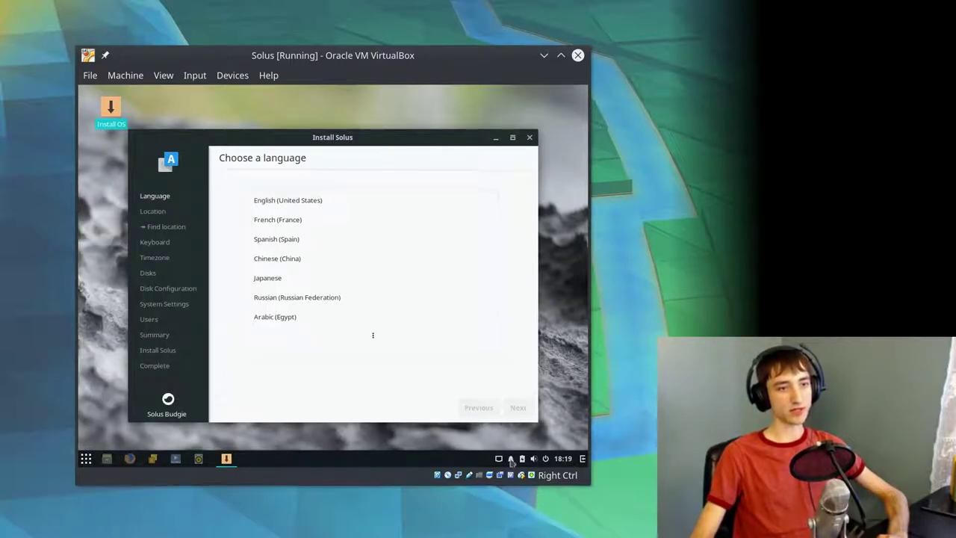
pyautogui.click(294, 204)
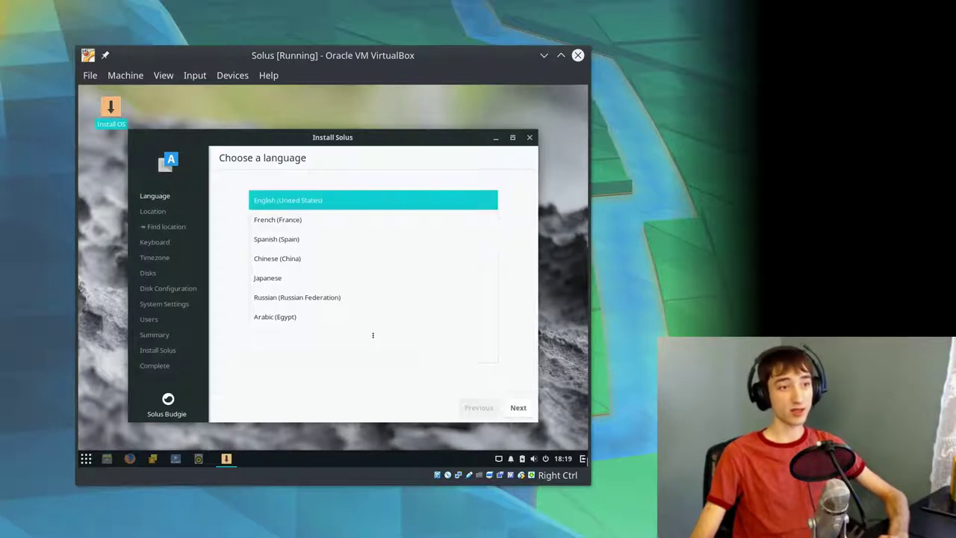
# - Accept the detected location, English (US) keyboard and Chicago timezone, then choose assigning mount points to existing partitions
pyautogui.click(518, 409)
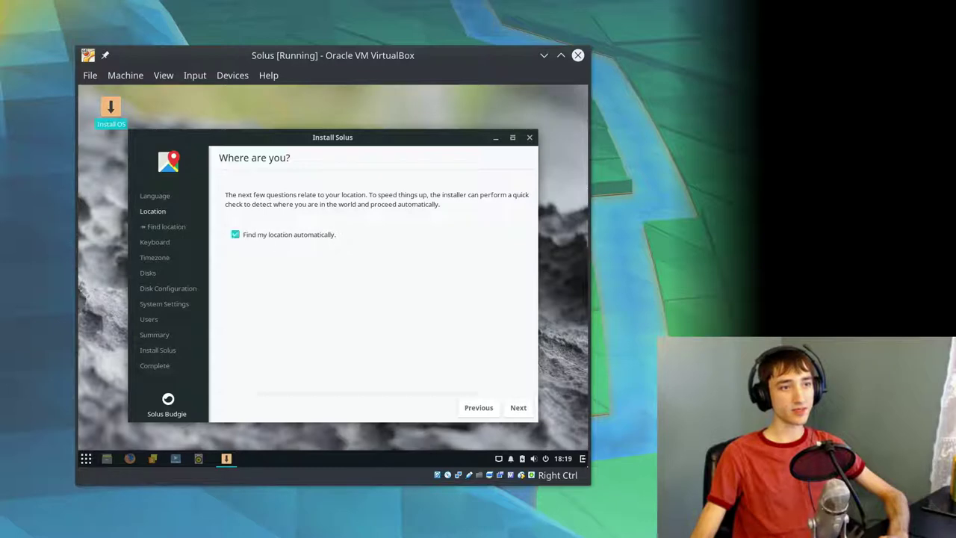
pyautogui.click(523, 408)
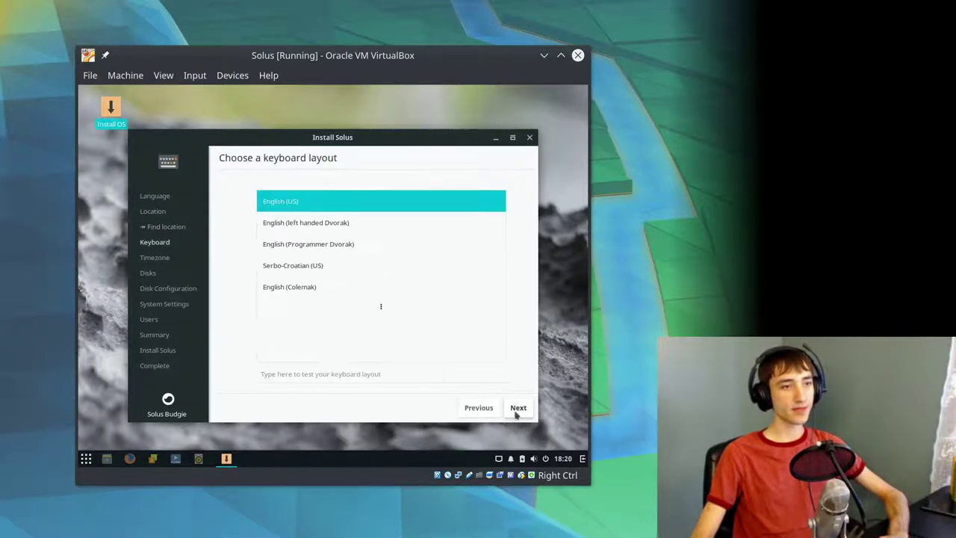
pyautogui.click(517, 408)
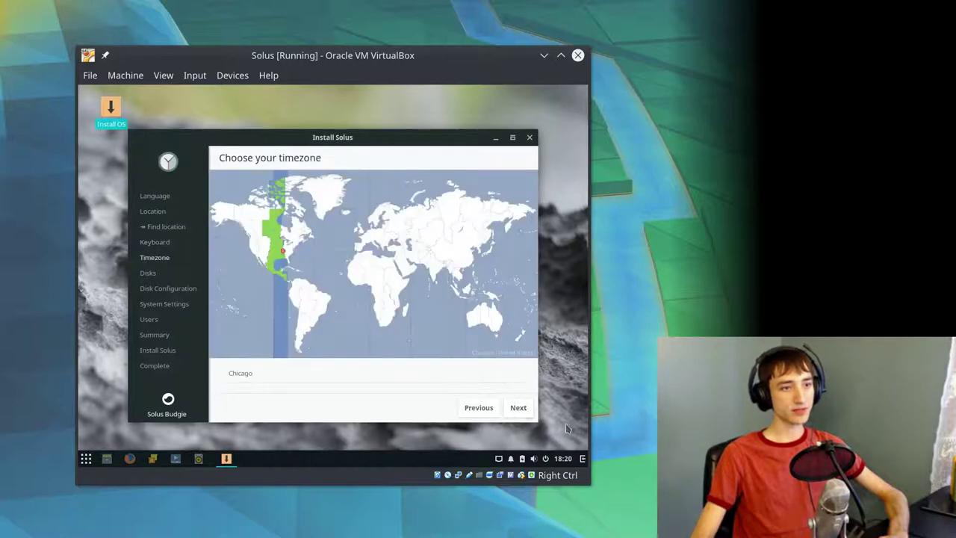
pyautogui.click(520, 410)
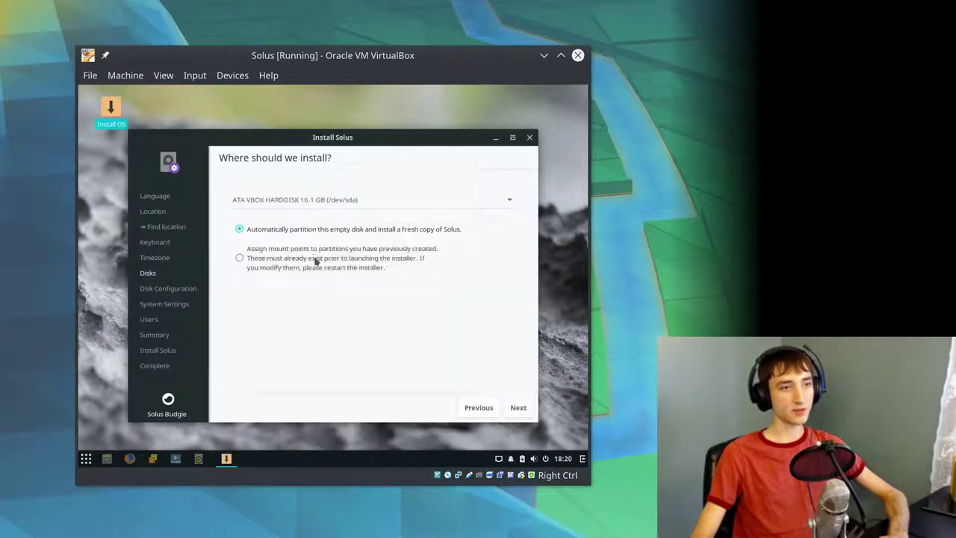
pyautogui.click(519, 407)
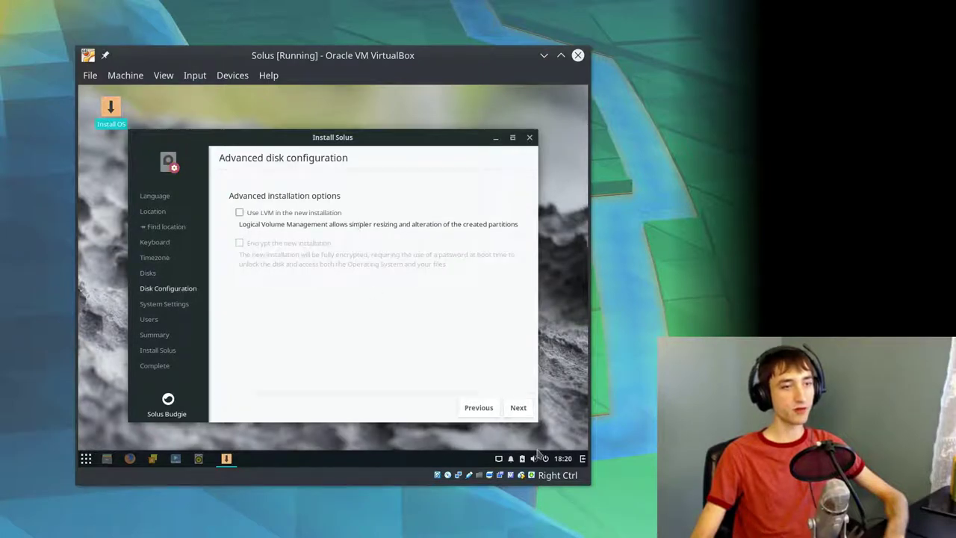
pyautogui.click(476, 407)
pyautogui.click(277, 271)
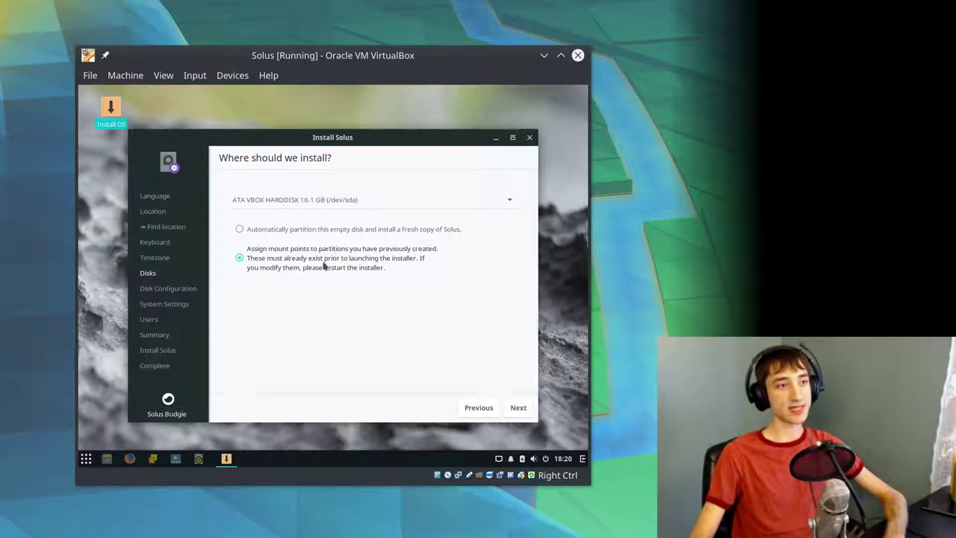
pyautogui.press('super')
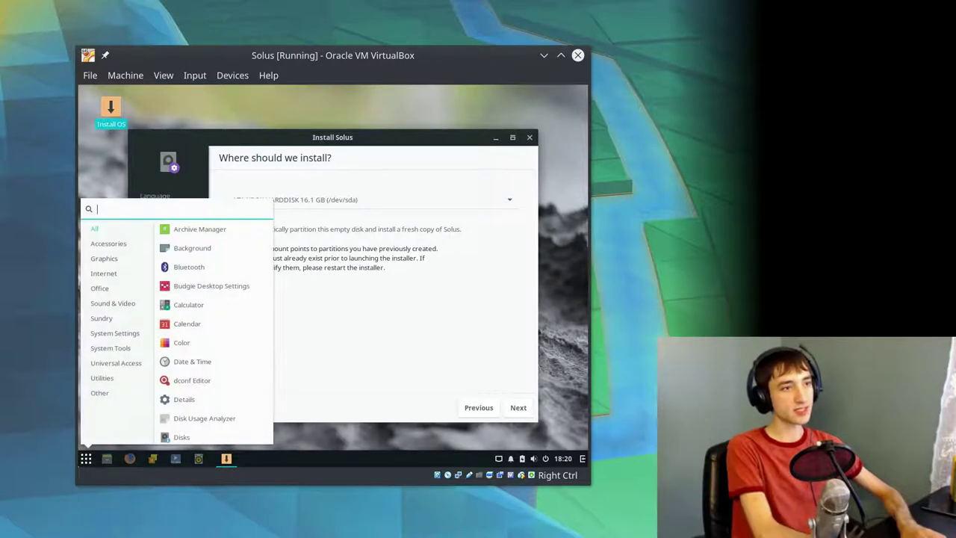
pyautogui.write('gpa')
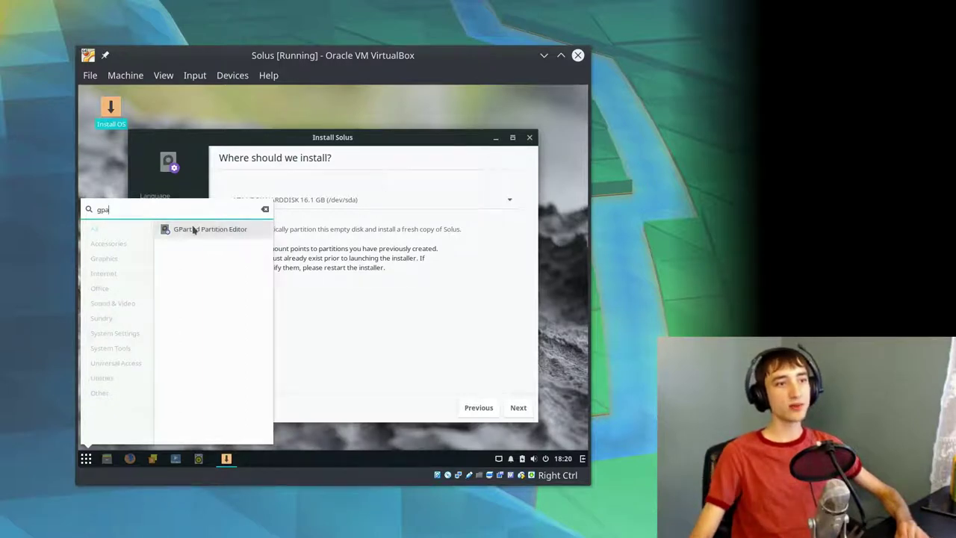
pyautogui.click(217, 228)
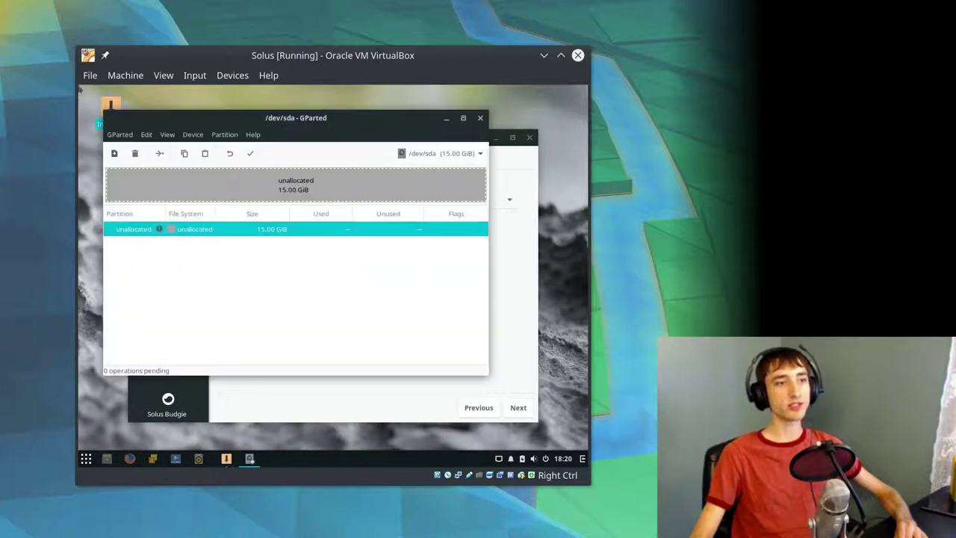
pyautogui.click(130, 137)
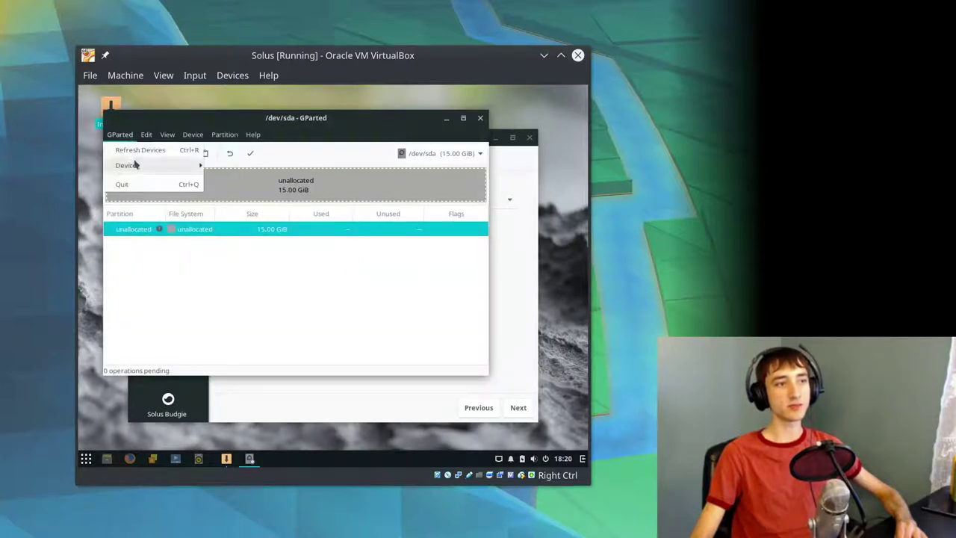
pyautogui.moveTo(164, 172)
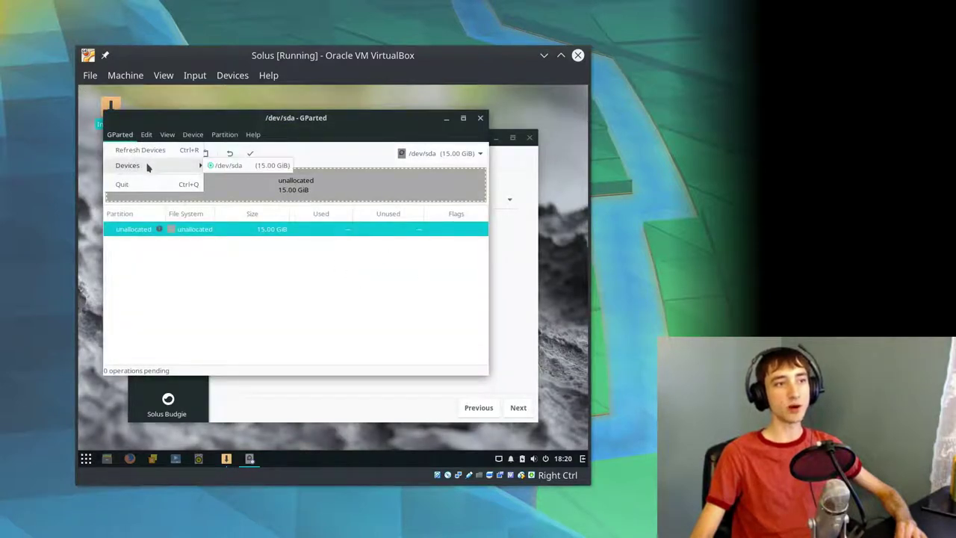
pyautogui.click(480, 118)
pyautogui.click(480, 118)
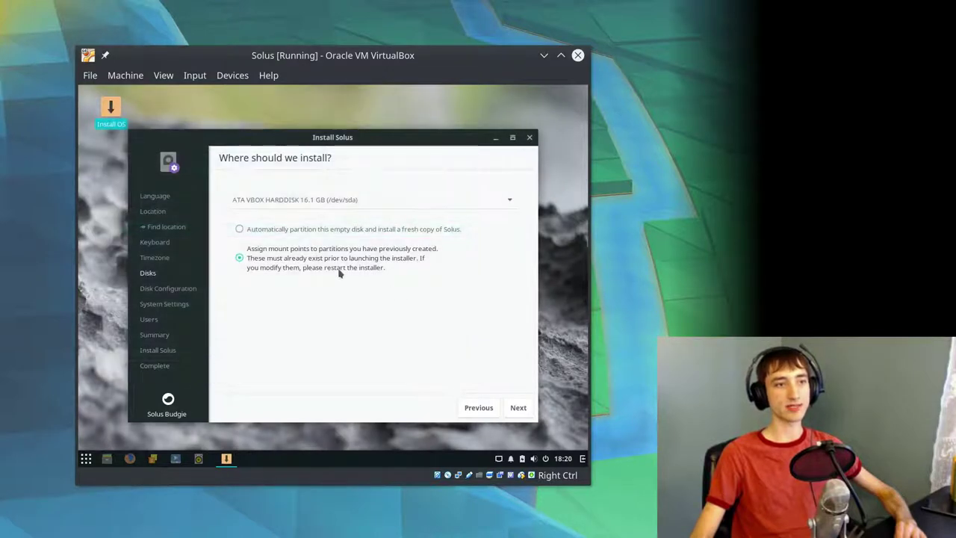
# - Choose automatic partitioning of the empty disk and continue to Advanced disk configuration
pyautogui.click(304, 232)
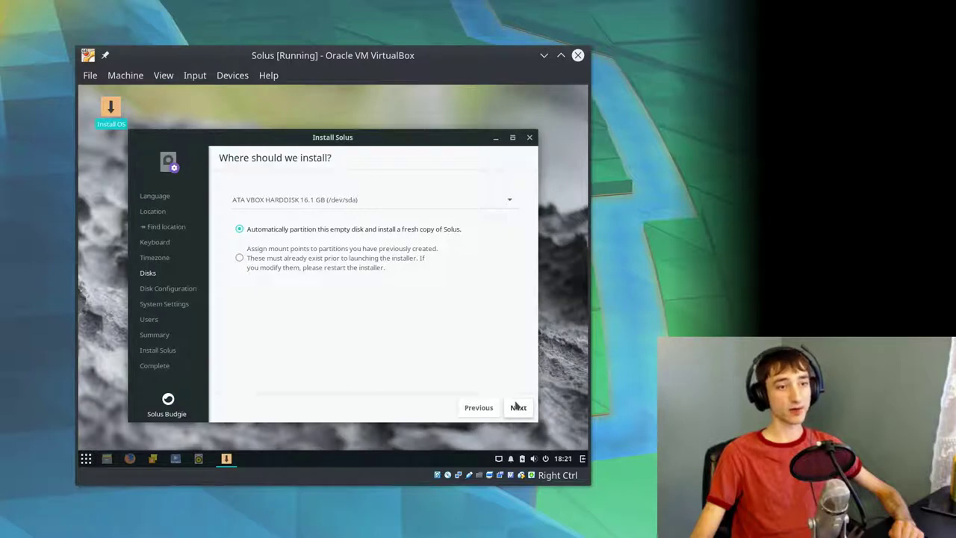
pyautogui.click(517, 407)
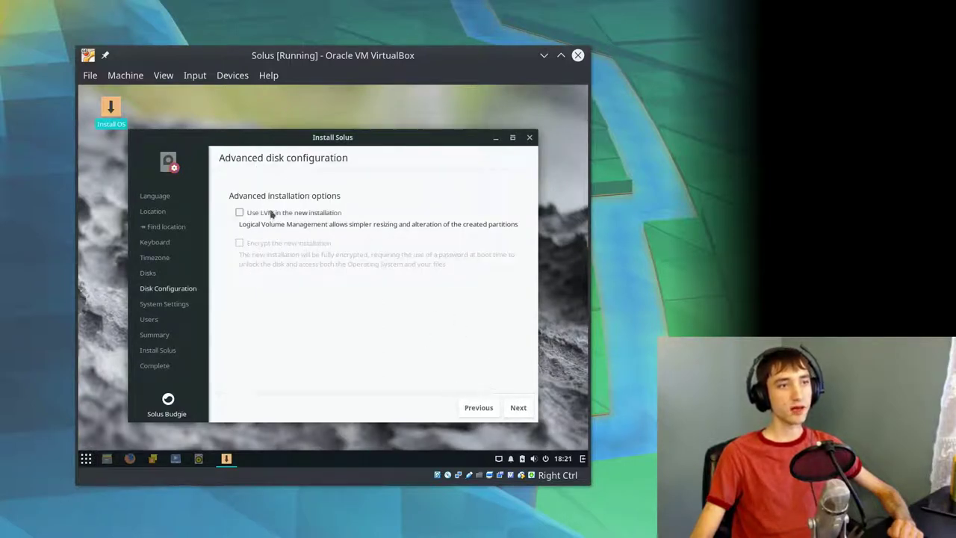
# - Enter the hostname as lowercase solus-vm, leaving the bootloader on /dev/sda
pyautogui.click(519, 409)
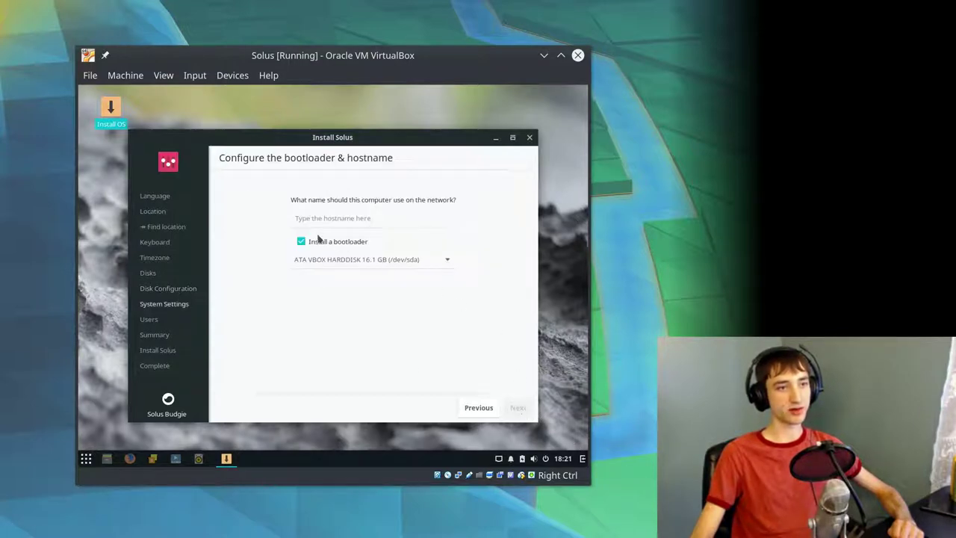
pyautogui.click(377, 229)
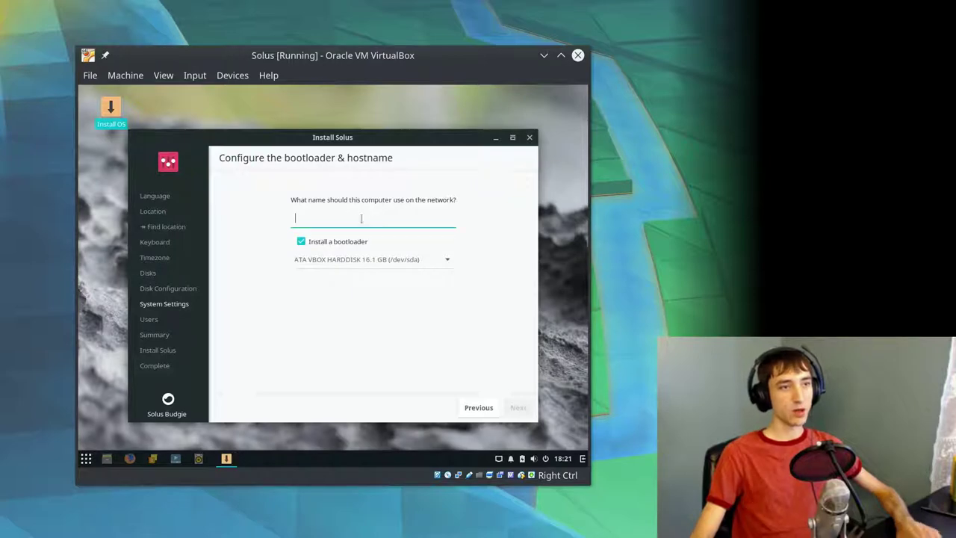
pyautogui.write('Solus-VM')
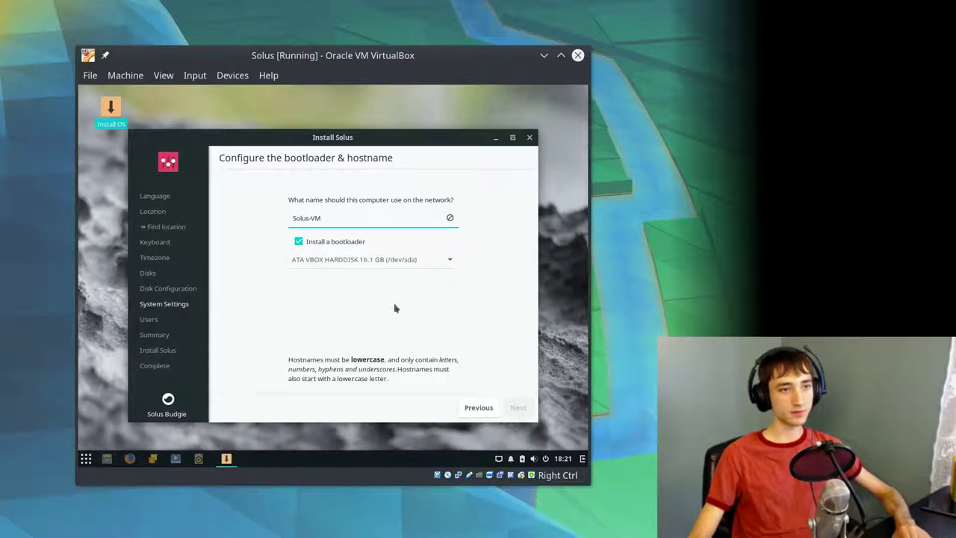
pyautogui.tripleClick(350, 218)
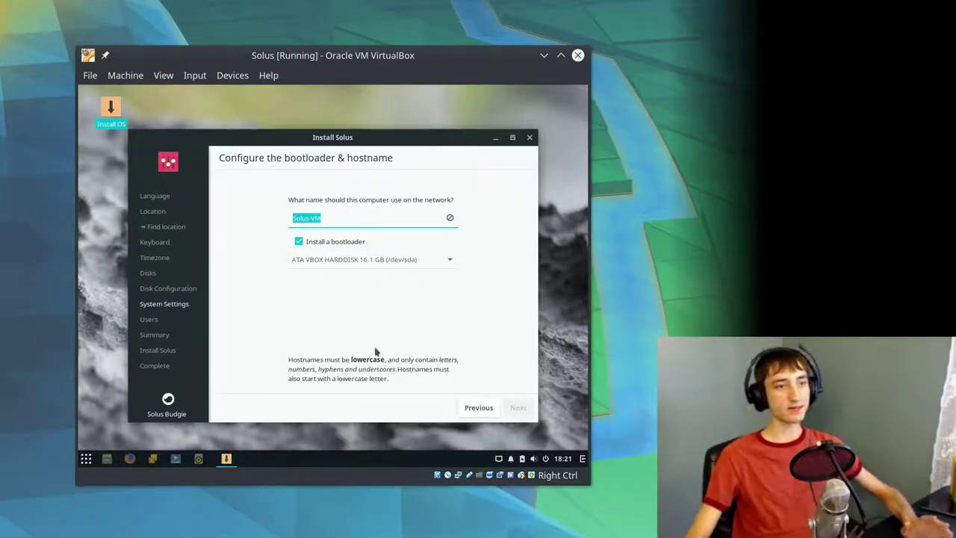
pyautogui.click(365, 216)
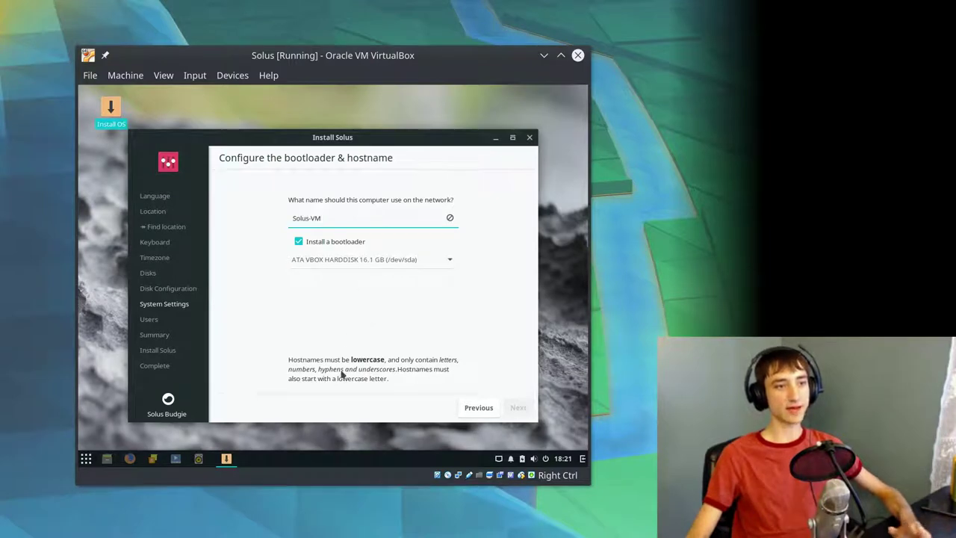
pyautogui.tripleClick(329, 215)
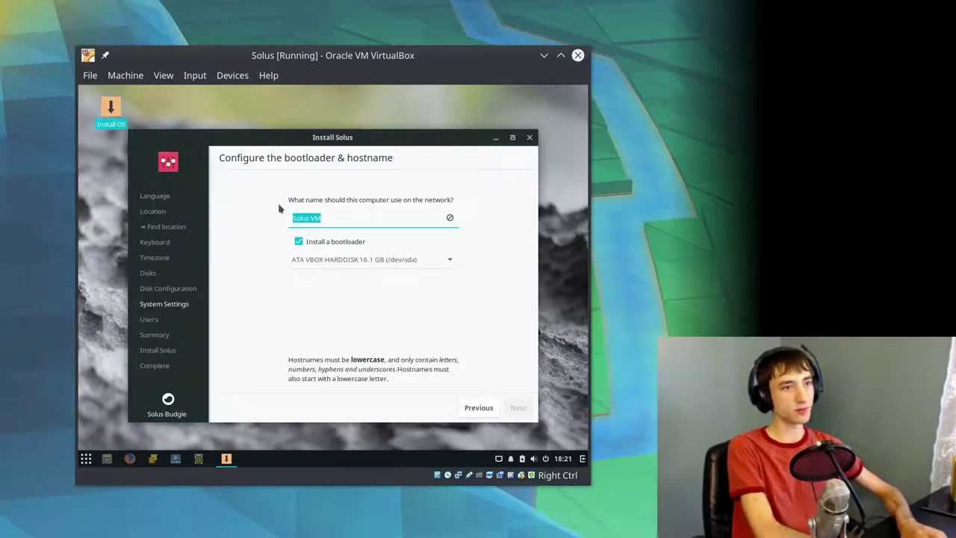
pyautogui.write('solus-vm')
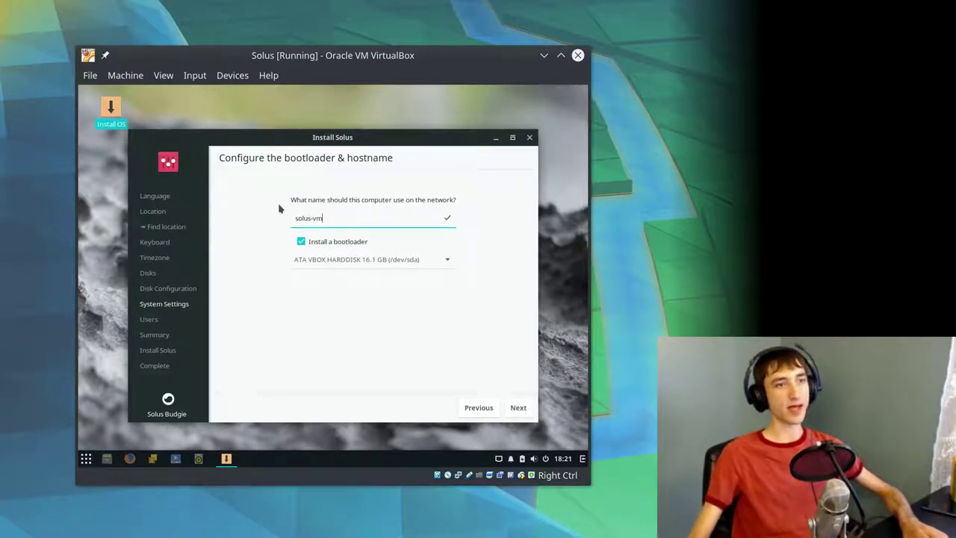
# - On the Users page, enter the new account's username and the user's full real name
pyautogui.click(518, 407)
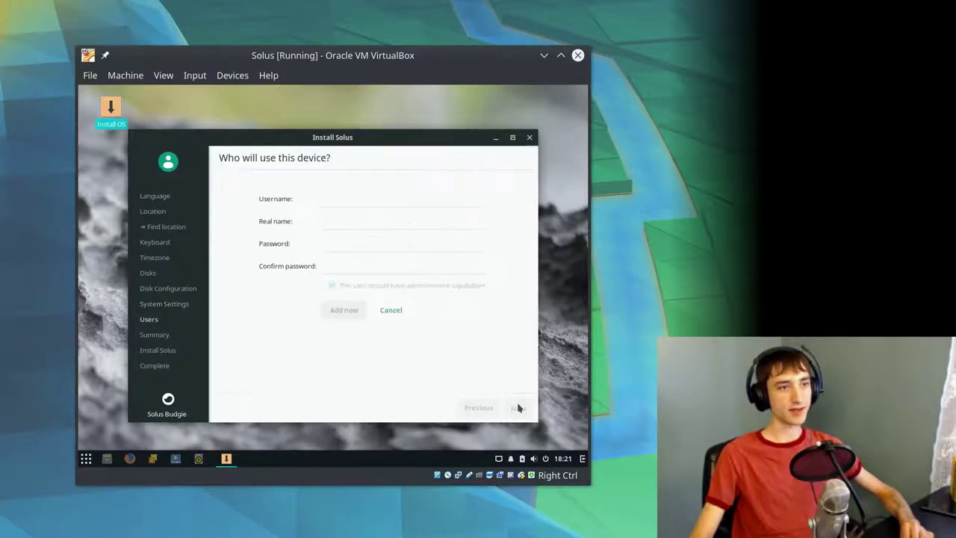
pyautogui.click(333, 194)
pyautogui.write('jacob')
pyautogui.press('Tab')
pyautogui.hotkey('shift', 'Tab')
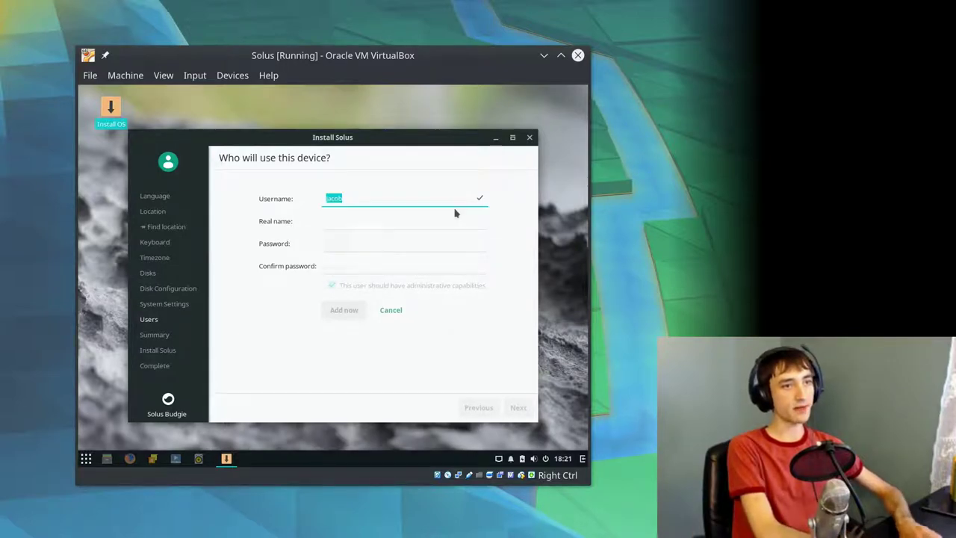
pyautogui.press('Tab')
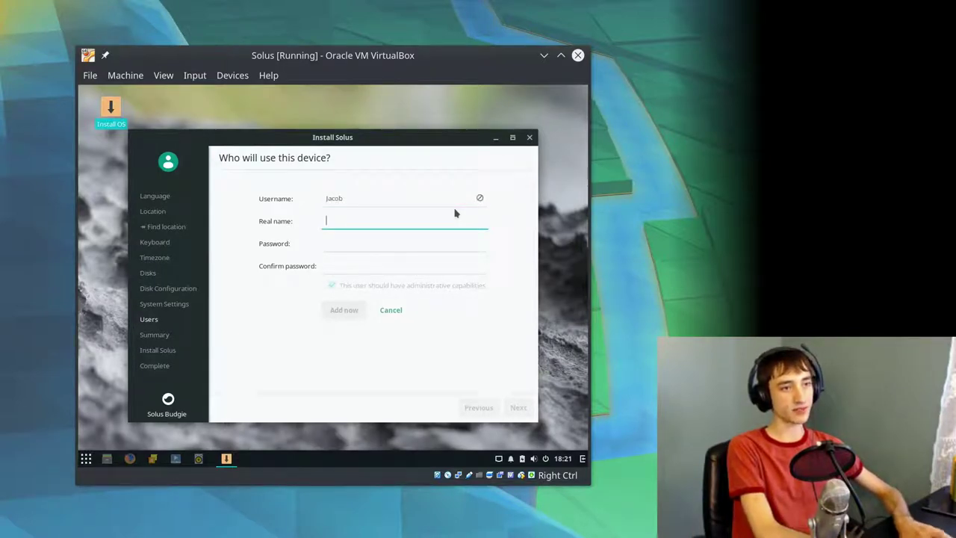
pyautogui.hotkey('shift', 'Tab')
pyautogui.press('BackSpace')
pyautogui.press('Tab')
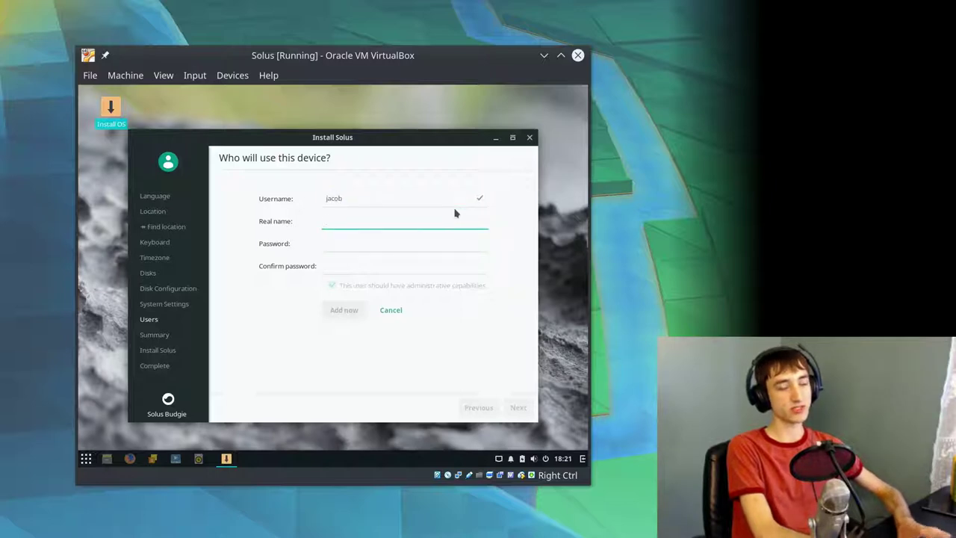
pyautogui.write('Jacob Kauffmann')
# - Enter and confirm the account password, then add the user
pyautogui.press('Tab')
pyautogui.write('••••••••')
pyautogui.press('Tab')
pyautogui.write('••••••••')
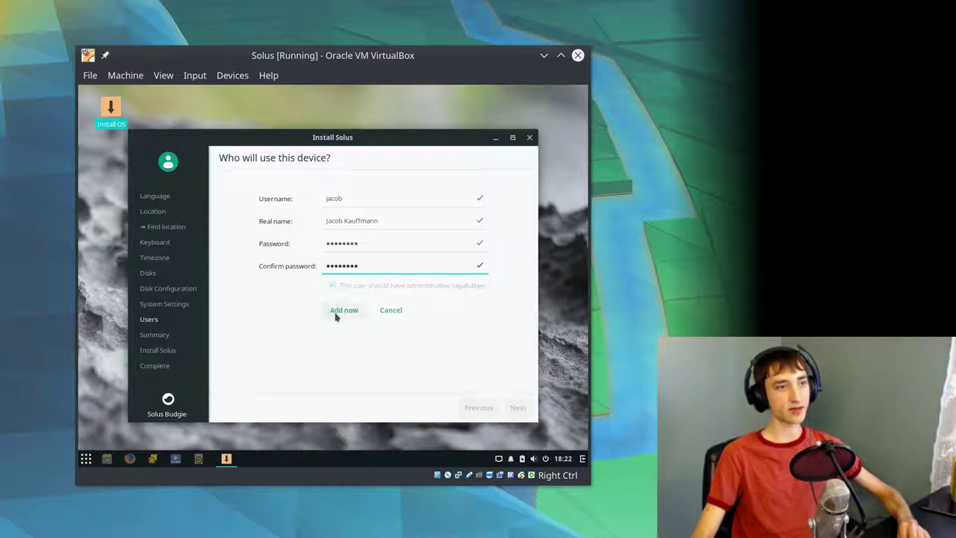
pyautogui.click(336, 312)
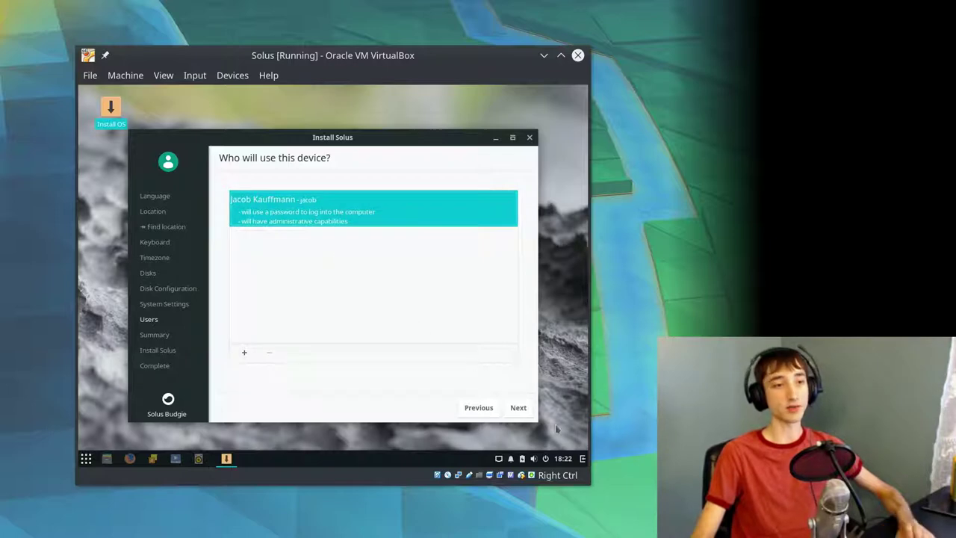
# - Review the summary and start the Solus installation, confirming the data-loss warning
pyautogui.click(519, 408)
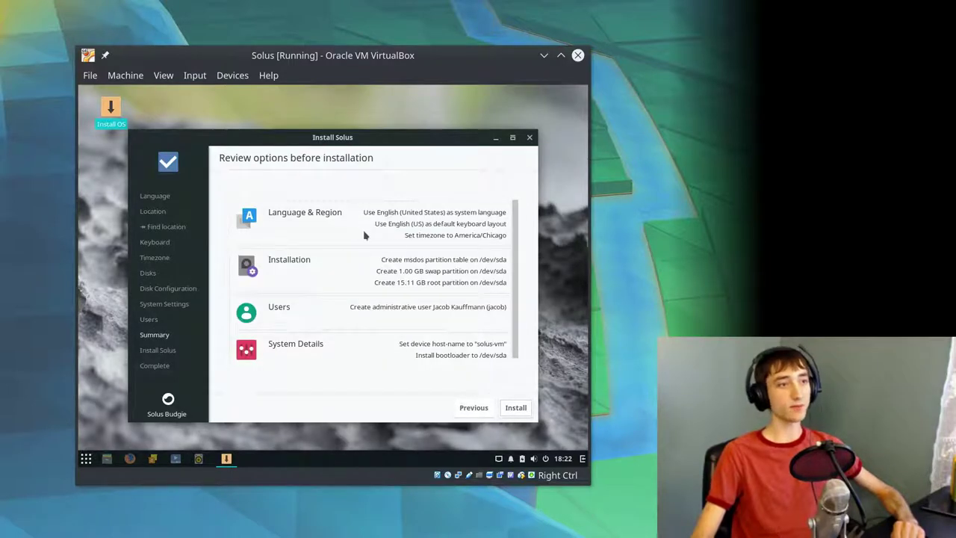
pyautogui.click(517, 408)
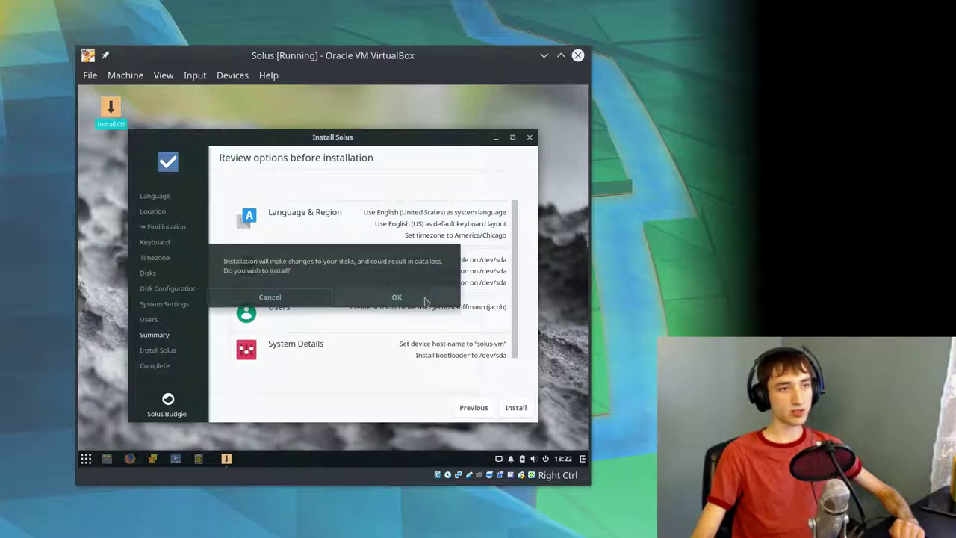
pyautogui.click(364, 303)
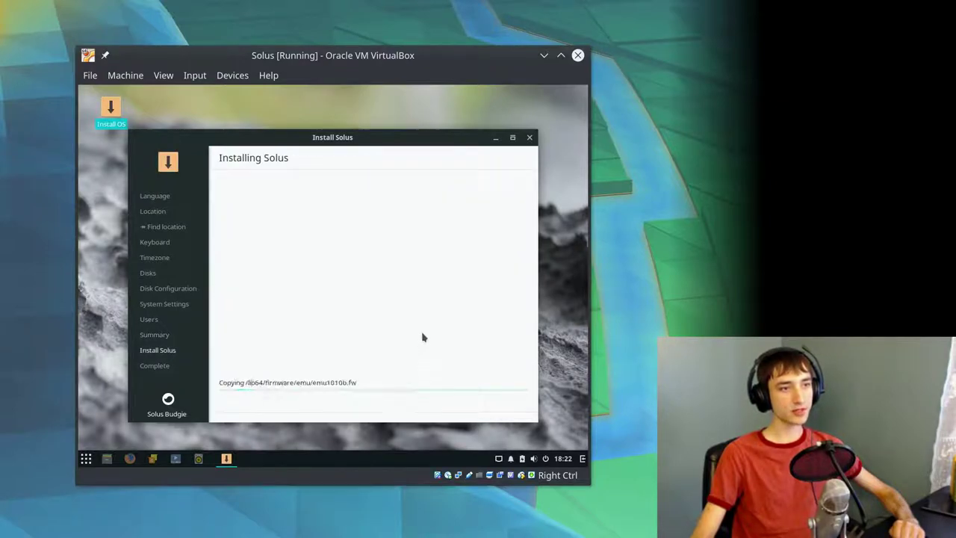
# - Nudge the installer window around slightly while files are copied
pyautogui.moveTo(345, 143); pyautogui.dragTo(341, 136)
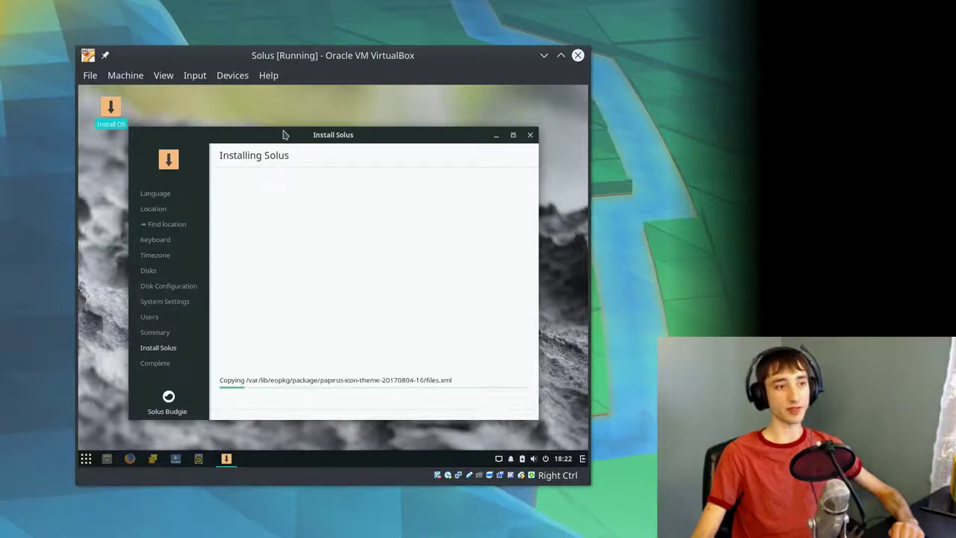
pyautogui.moveTo(282, 130)
pyautogui.mouseDown()
pyautogui.moveTo(304, 124)
pyautogui.moveTo(289, 130)
pyautogui.mouseUp()
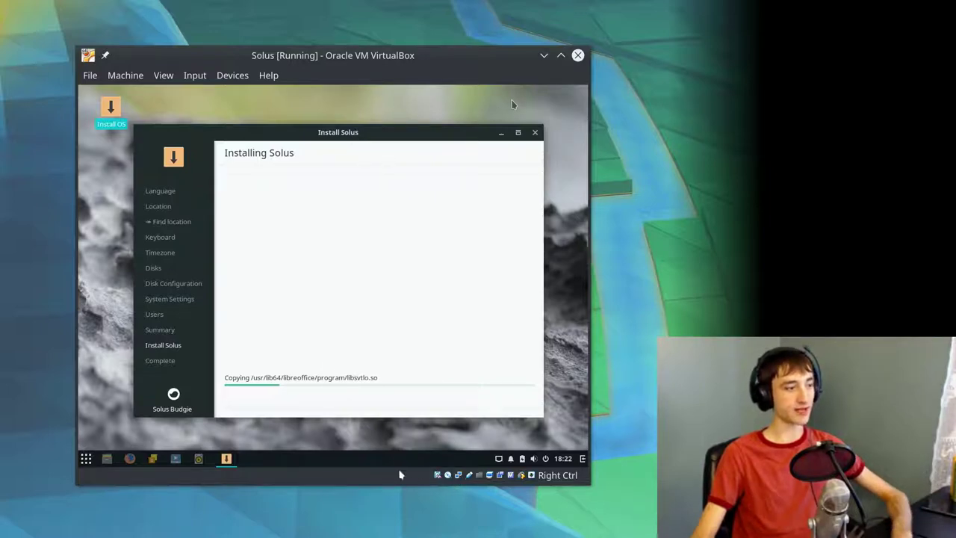
pyautogui.moveTo(416, 138)
pyautogui.mouseDown()
pyautogui.moveTo(421, 127)
pyautogui.moveTo(417, 135)
pyautogui.mouseUp()
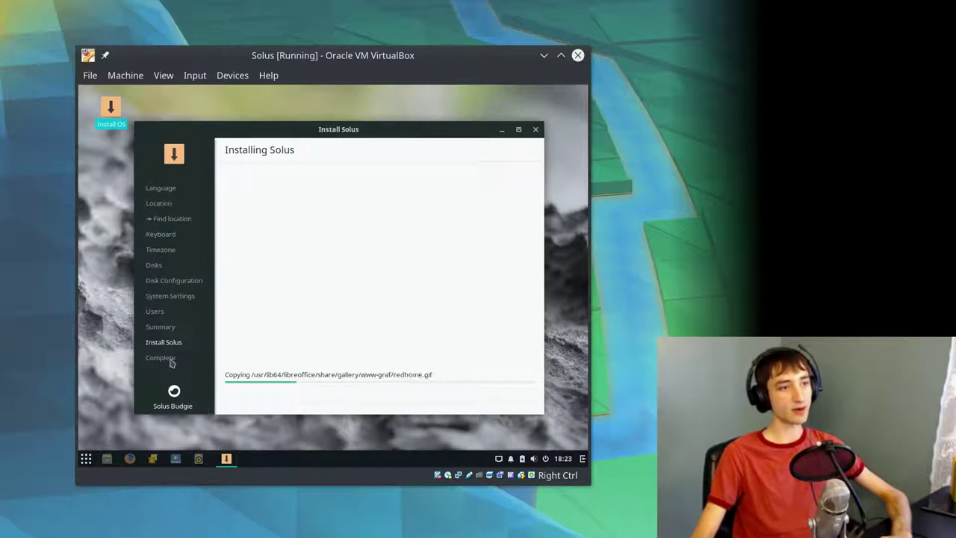
pyautogui.moveTo(231, 130); pyautogui.dragTo(242, 120)
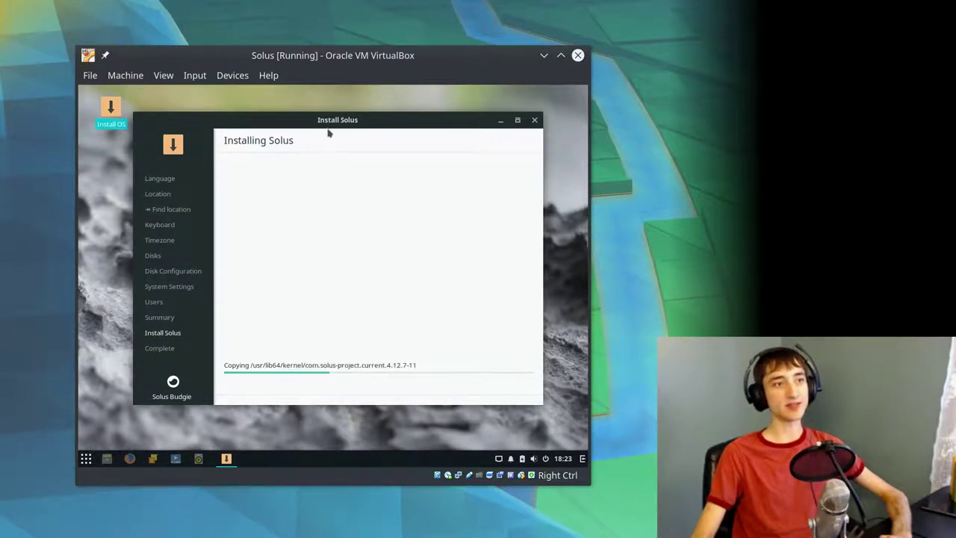
pyautogui.moveTo(331, 128); pyautogui.dragTo(331, 130)
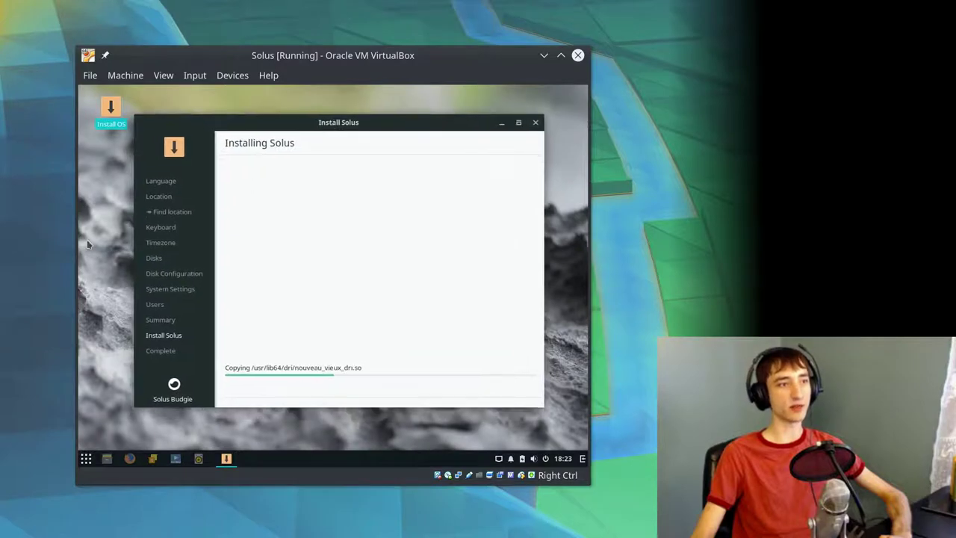
# - Launch GNOME MPV from the taskbar and move the installer window to the right
pyautogui.click(360, 224)
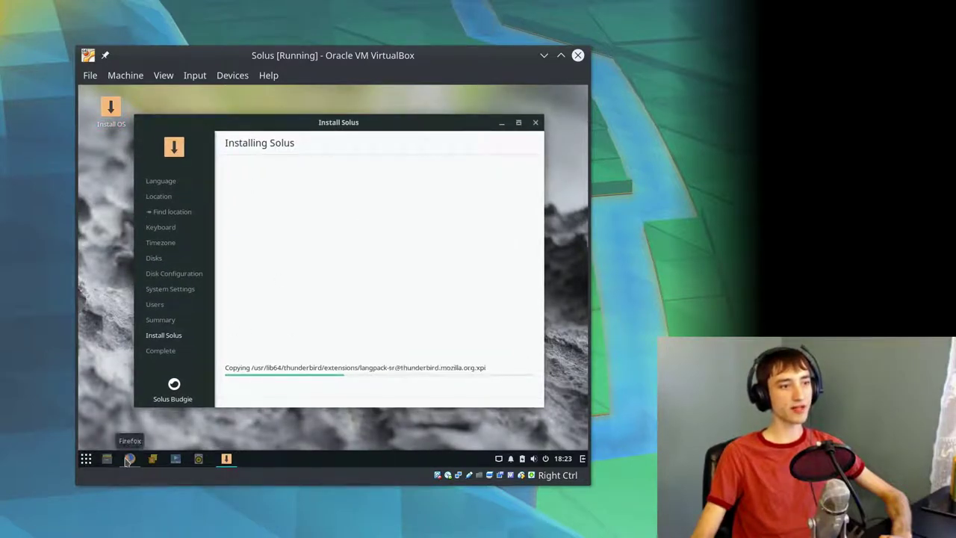
pyautogui.click(174, 459)
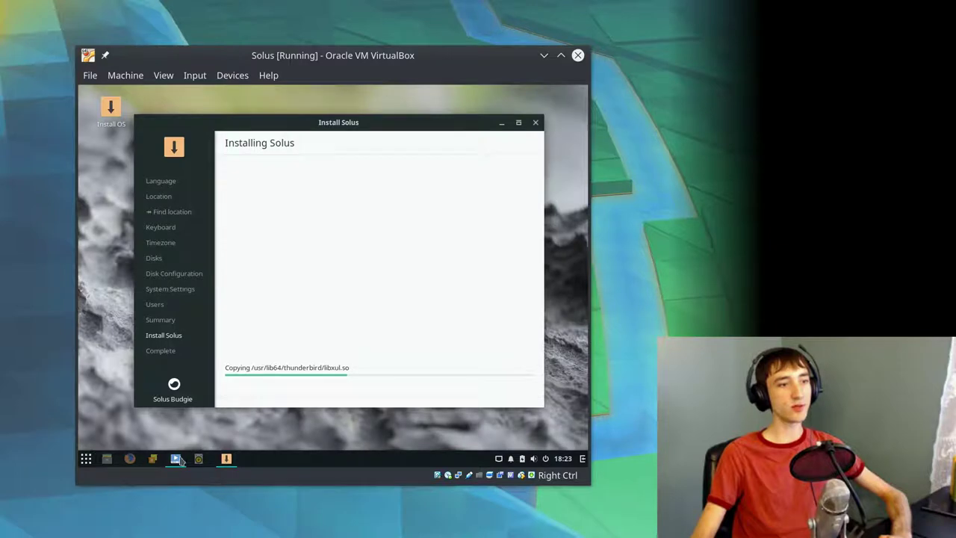
pyautogui.moveTo(335, 133)
pyautogui.mouseDown()
pyautogui.moveTo(461, 328)
pyautogui.moveTo(422, 100)
pyautogui.moveTo(299, 191)
pyautogui.moveTo(333, 140)
pyautogui.mouseUp()
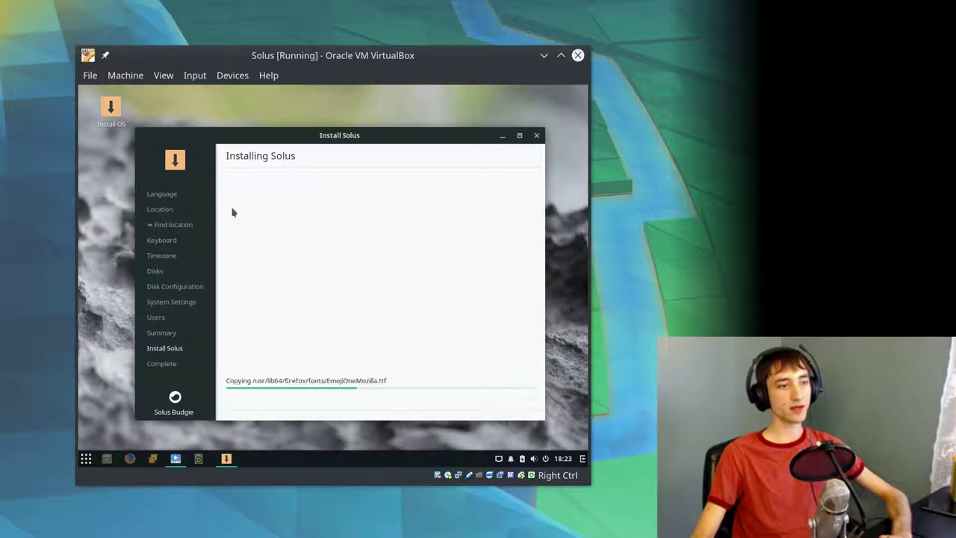
pyautogui.moveTo(242, 139); pyautogui.dragTo(392, 151)
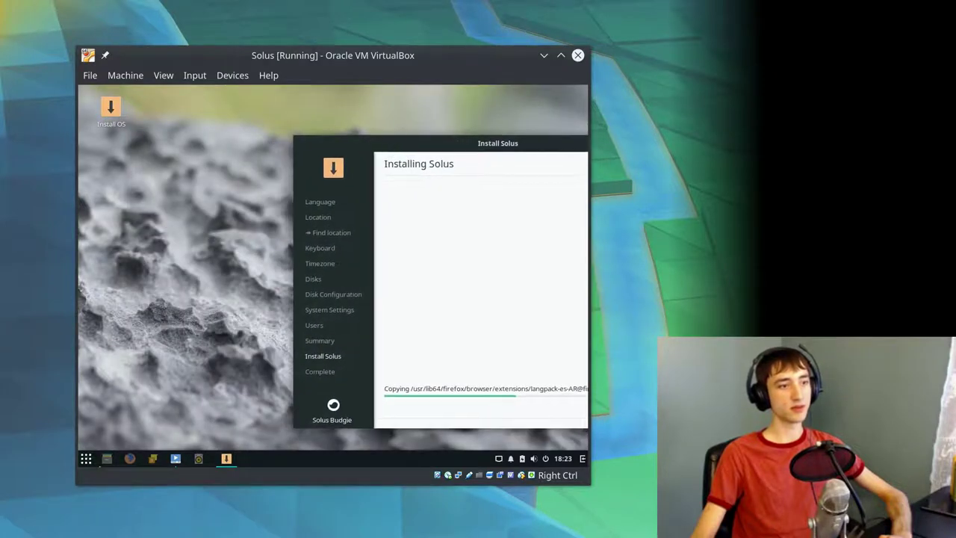
pyautogui.click(175, 459)
pyautogui.rightClick(176, 459)
# - Open GNOME MPV's three-dot menu, view the Video Track choices, then return to the main menu
pyautogui.click(89, 192)
pyautogui.moveTo(147, 143); pyautogui.dragTo(172, 161)
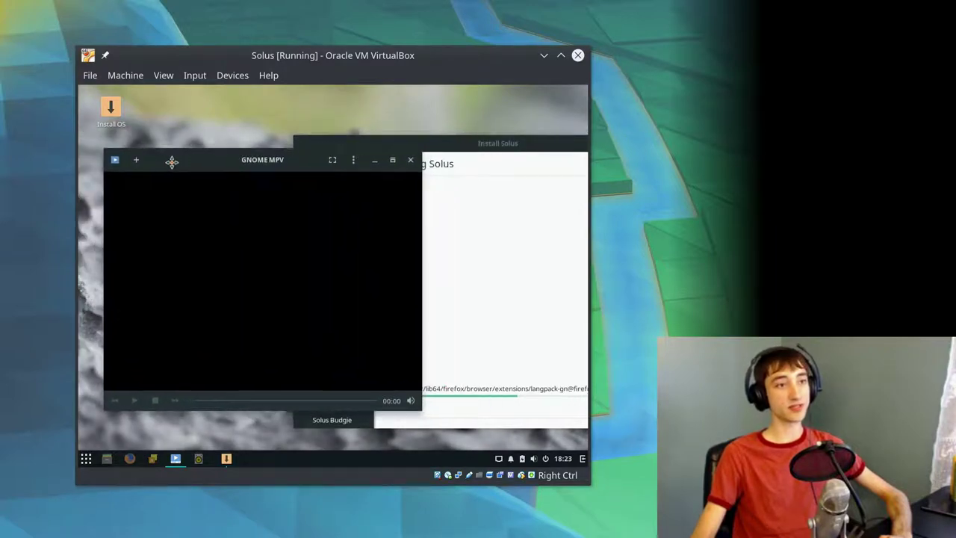
pyautogui.click(354, 160)
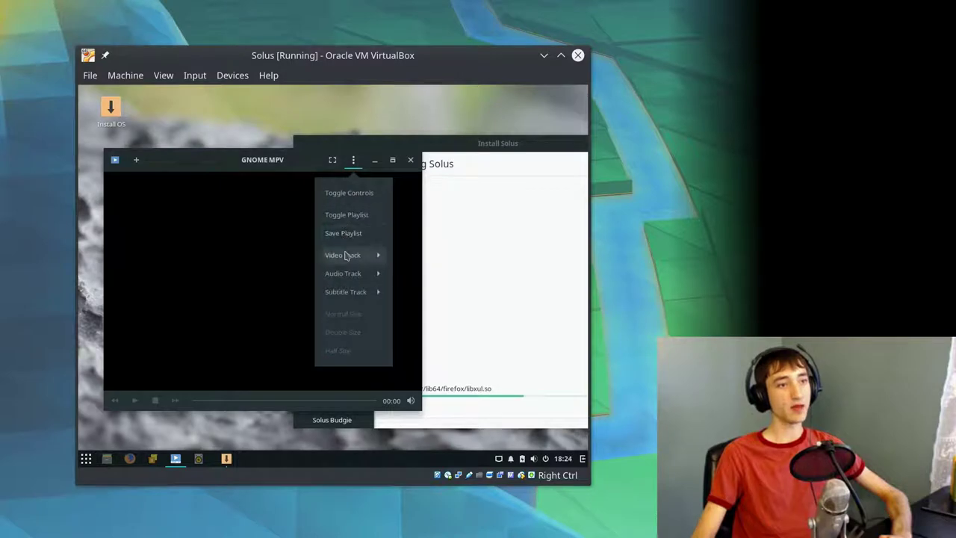
pyautogui.click(345, 255)
pyautogui.click(348, 195)
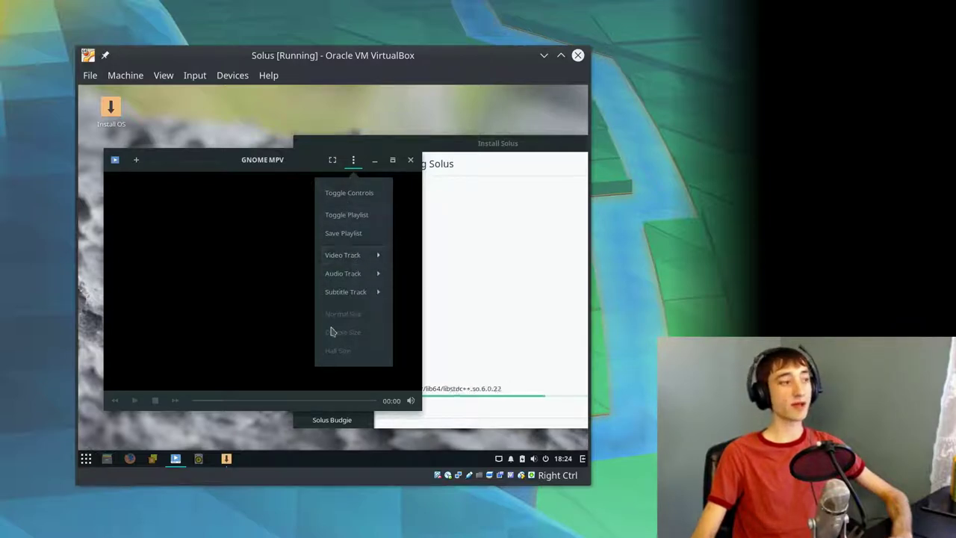
pyautogui.press('super')
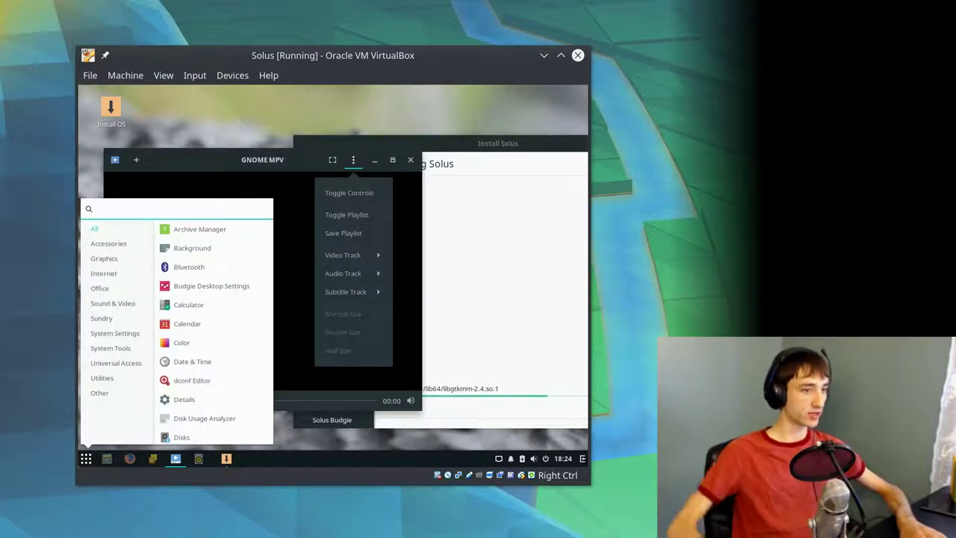
pyautogui.press('Escape')
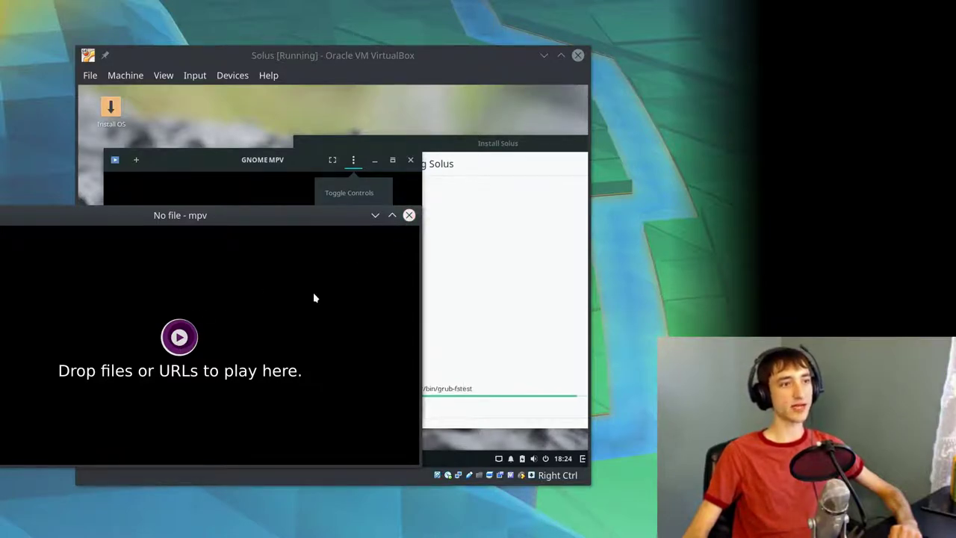
pyautogui.click(409, 216)
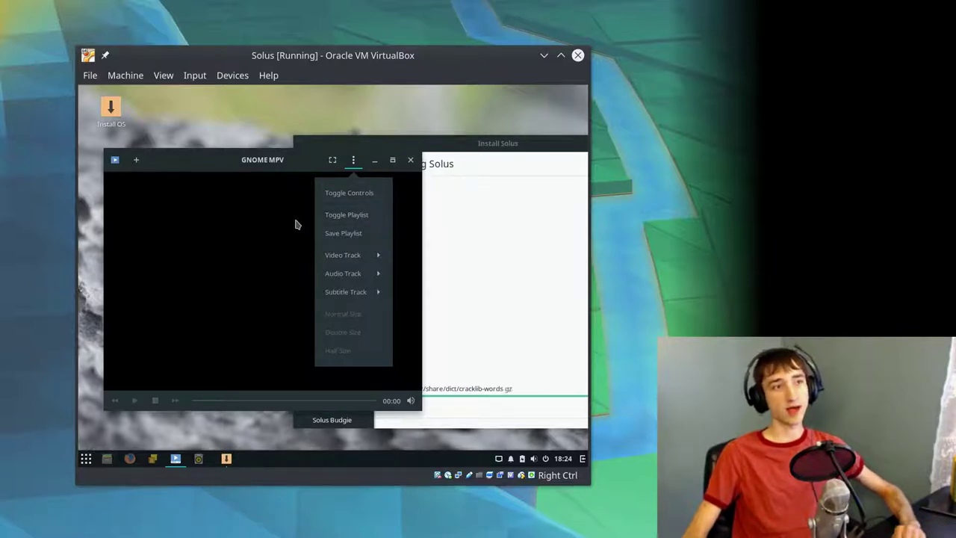
# - Try GNOME MPV's Open Location dialog from the '+' menu, then cancel it
pyautogui.click(301, 203)
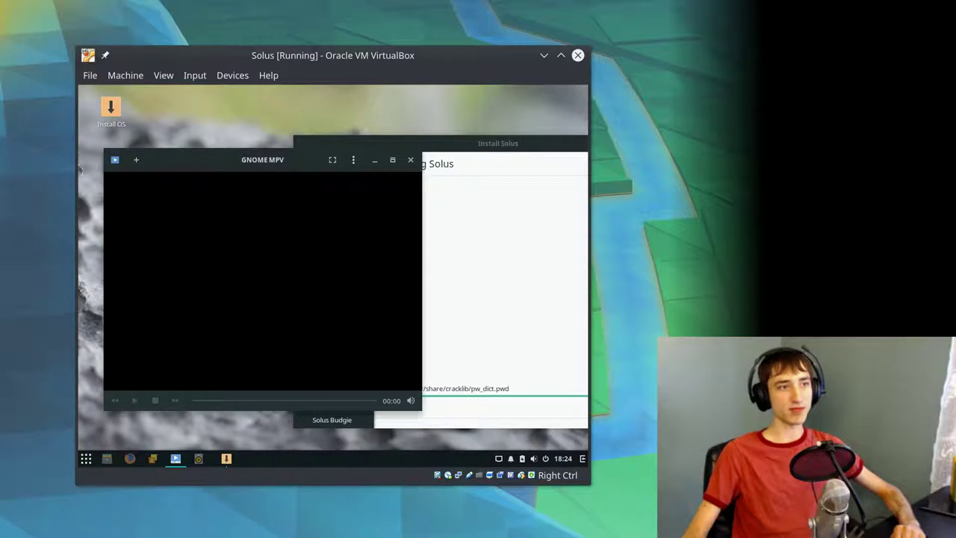
pyautogui.click(137, 163)
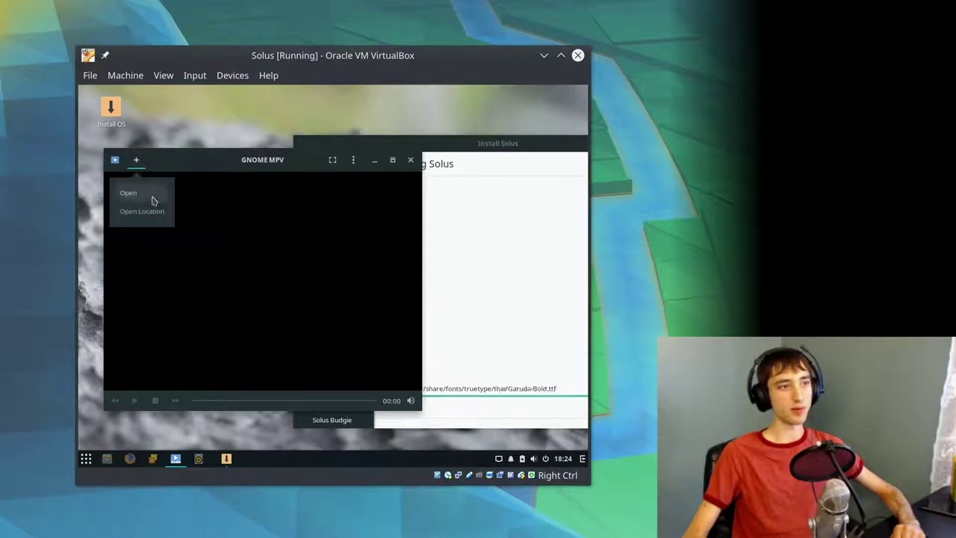
pyautogui.click(134, 213)
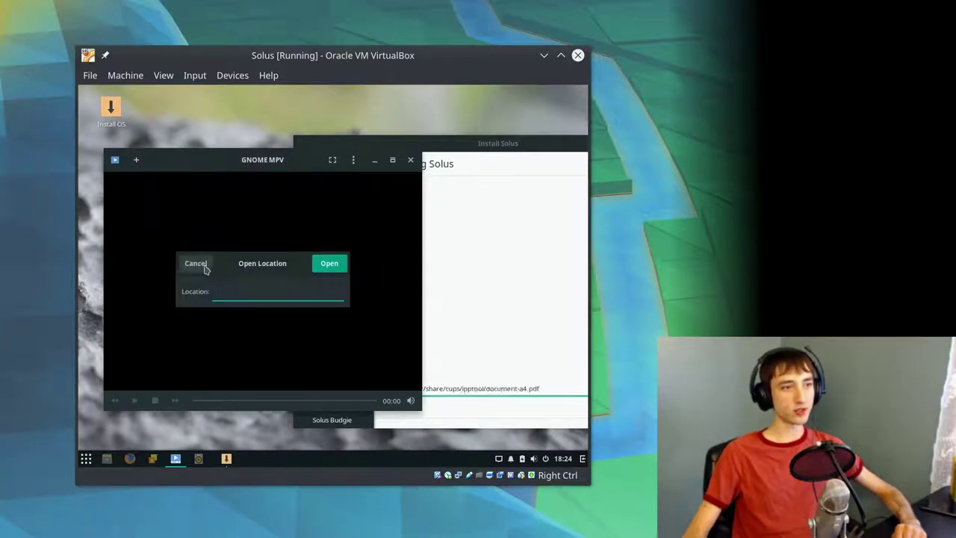
pyautogui.click(196, 263)
# - Open and cancel GNOME MPV Preferences, quit the player, and move the installer down-left
pyautogui.click(114, 159)
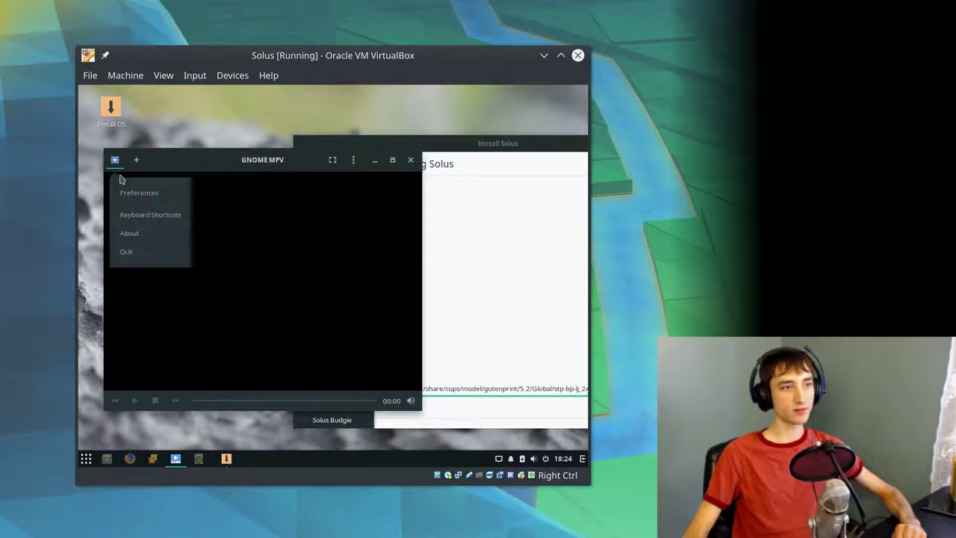
pyautogui.click(124, 189)
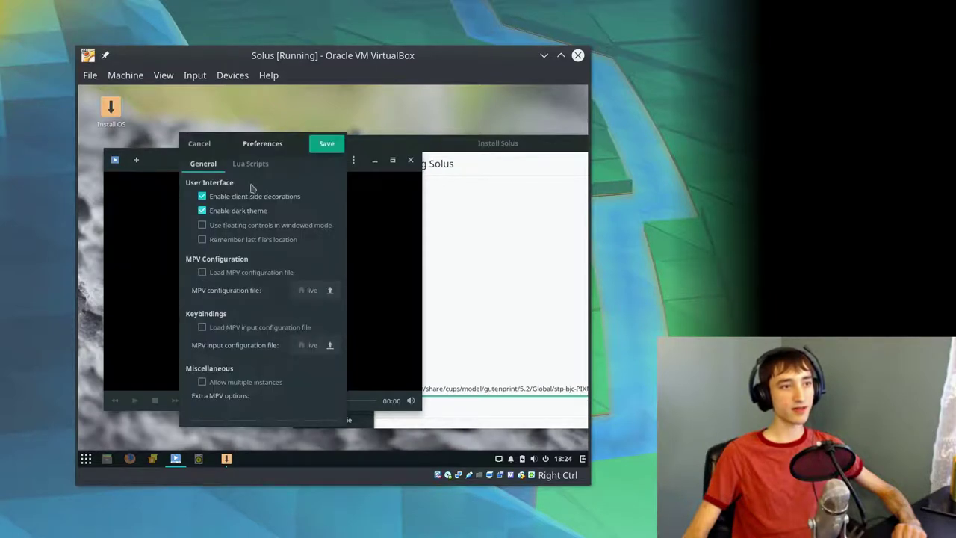
pyautogui.click(206, 148)
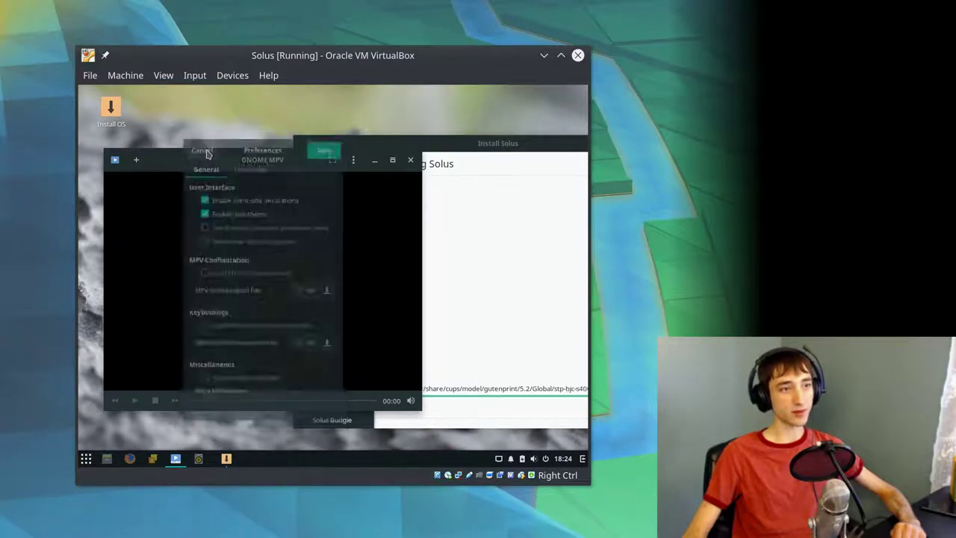
pyautogui.click(409, 161)
pyautogui.moveTo(424, 144); pyautogui.dragTo(256, 130)
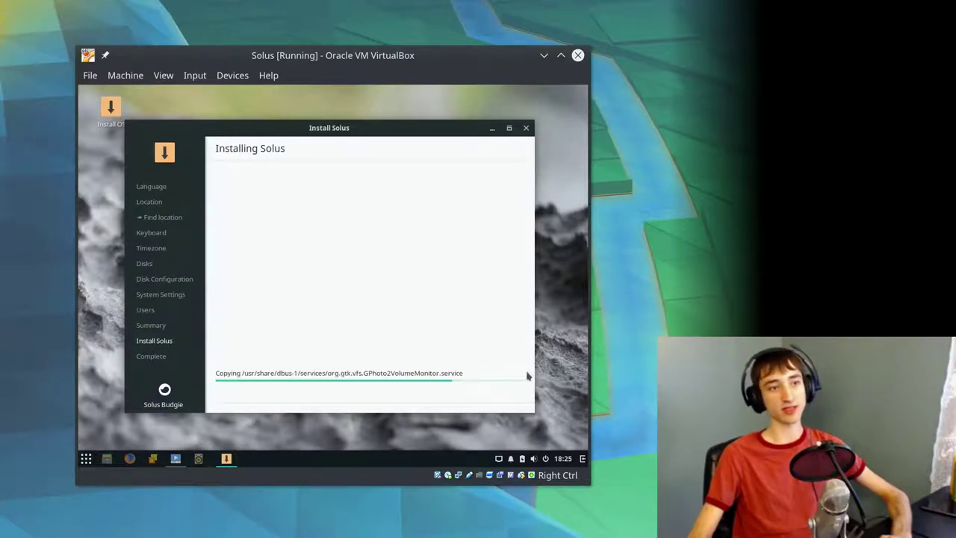
# - Launch Rhythmbox from the Budgie taskbar and reposition its window on the desktop
pyautogui.click(199, 458)
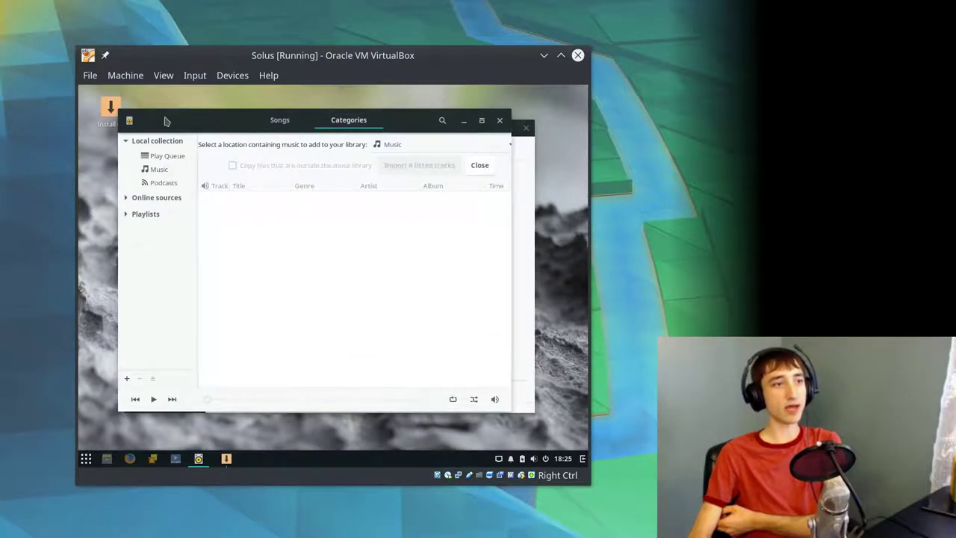
pyautogui.moveTo(164, 117)
pyautogui.mouseDown()
pyautogui.moveTo(181, 123)
pyautogui.moveTo(163, 117)
pyautogui.mouseUp()
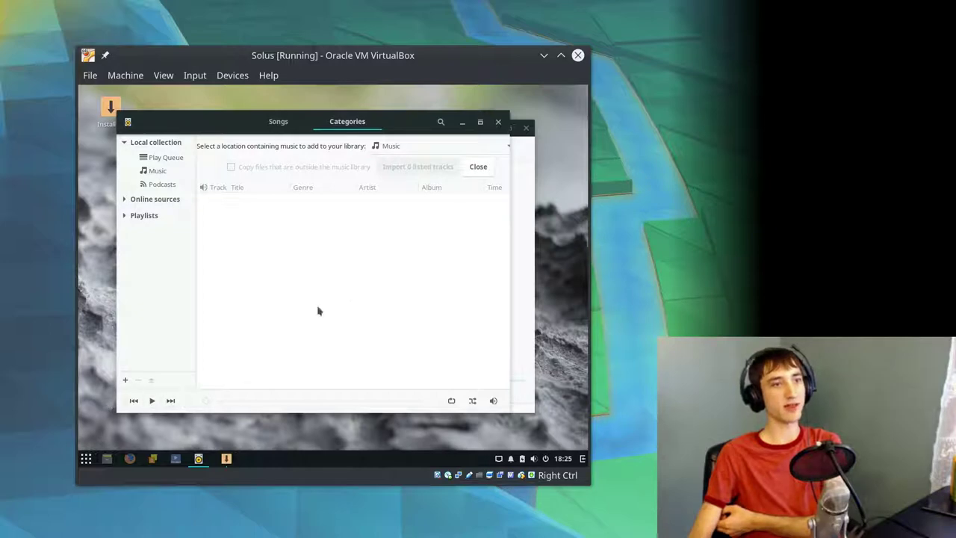
pyautogui.moveTo(209, 133); pyautogui.dragTo(200, 104)
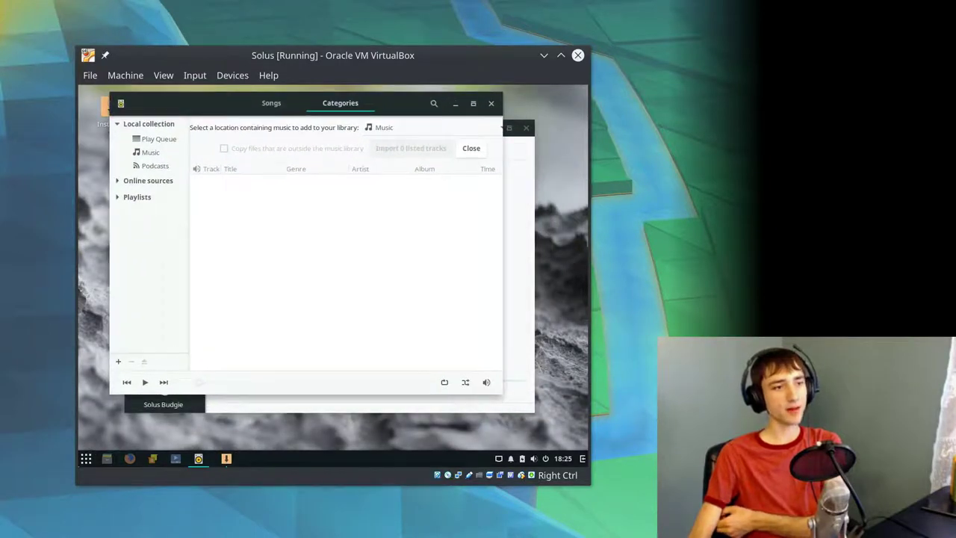
pyautogui.click(85, 457)
pyautogui.click(85, 458)
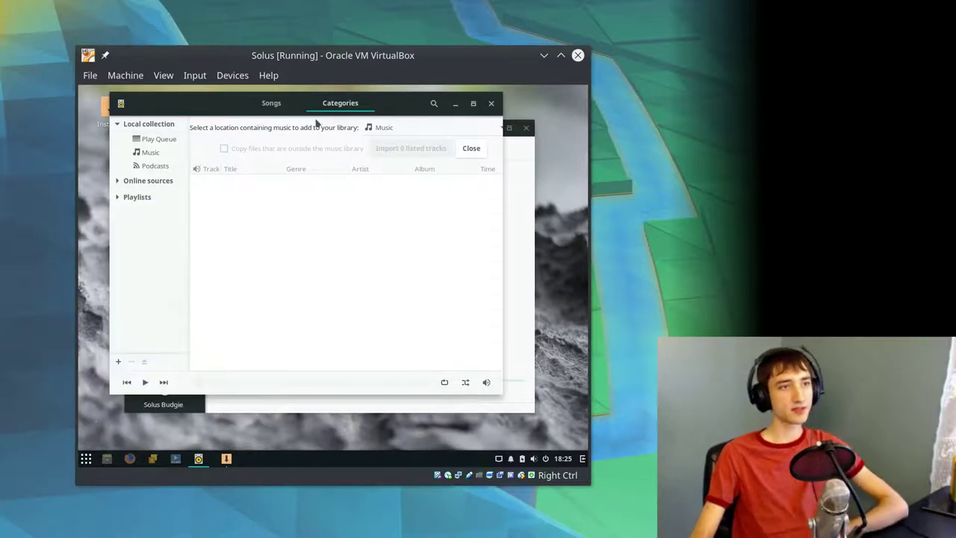
pyautogui.moveTo(408, 113); pyautogui.dragTo(389, 113)
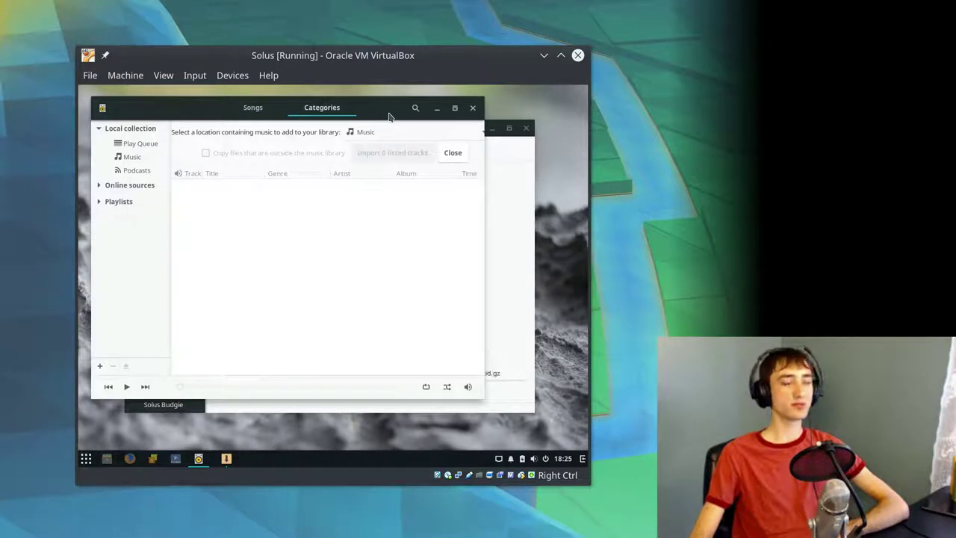
# - Browse Rhythmbox's music location list and keep Music as the library location
pyautogui.click(353, 137)
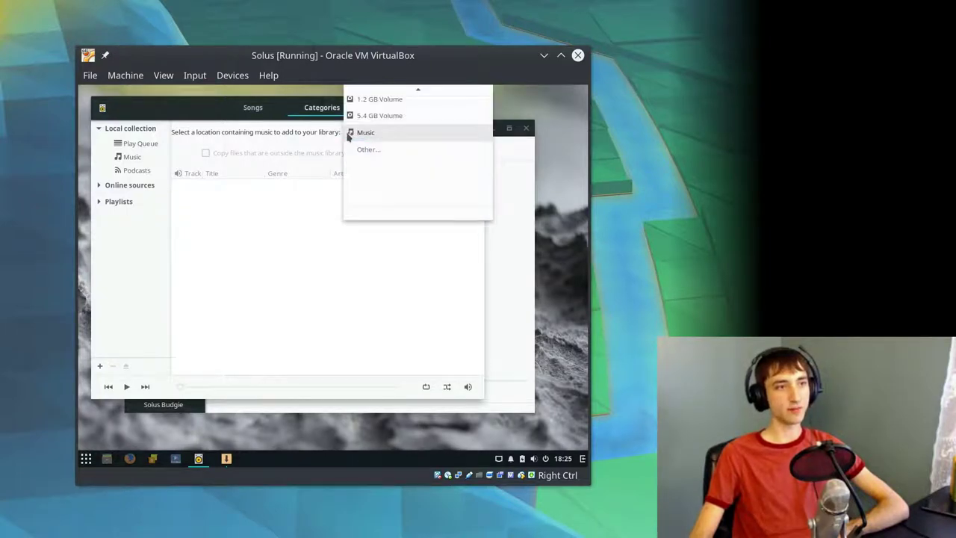
pyautogui.click(348, 135)
pyautogui.click(352, 133)
pyautogui.scroll(4, 366, 151)
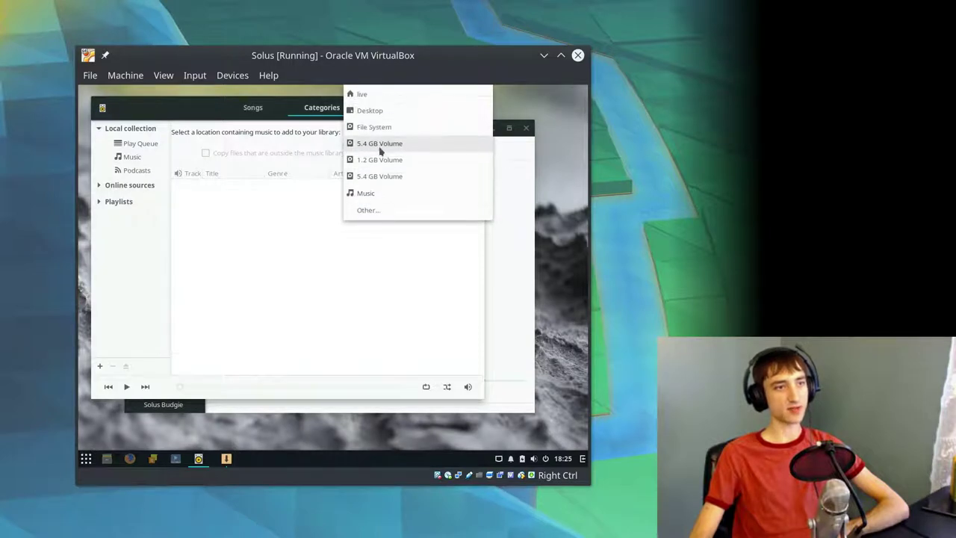
pyautogui.click(224, 154)
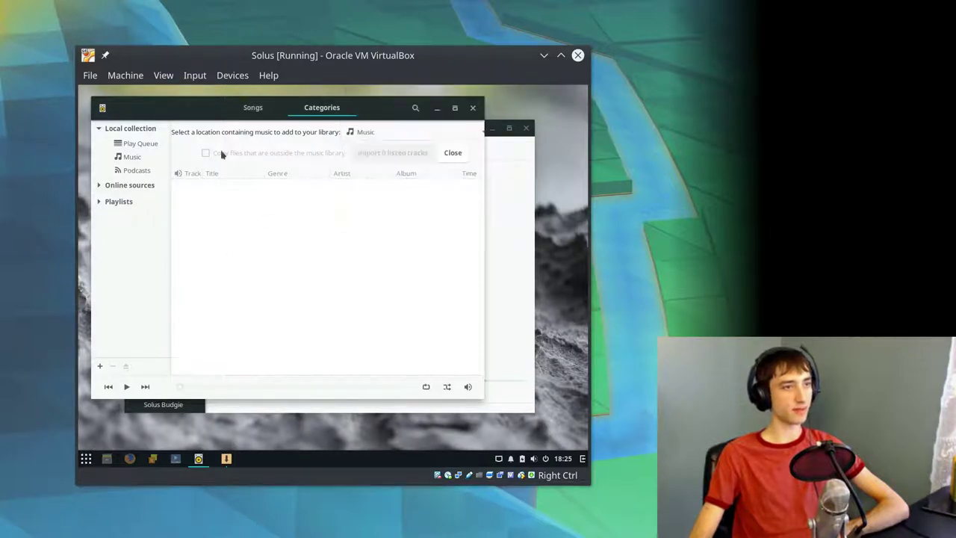
# - Browse the Play Queue, Music and Podcasts sections, ending on the Music import prompt
pyautogui.click(140, 144)
pyautogui.click(132, 157)
pyautogui.click(136, 170)
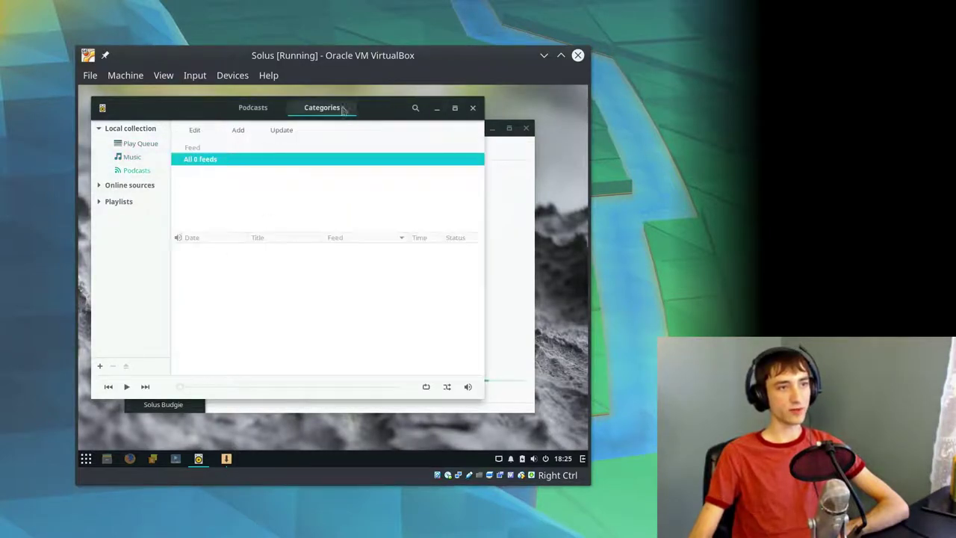
pyautogui.click(153, 143)
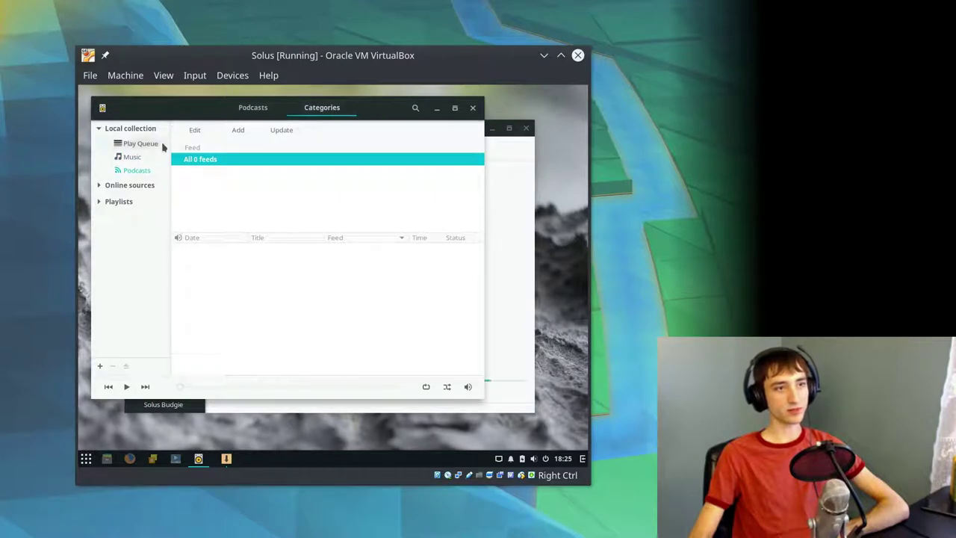
pyautogui.rightClick(371, 110)
pyautogui.click(251, 108)
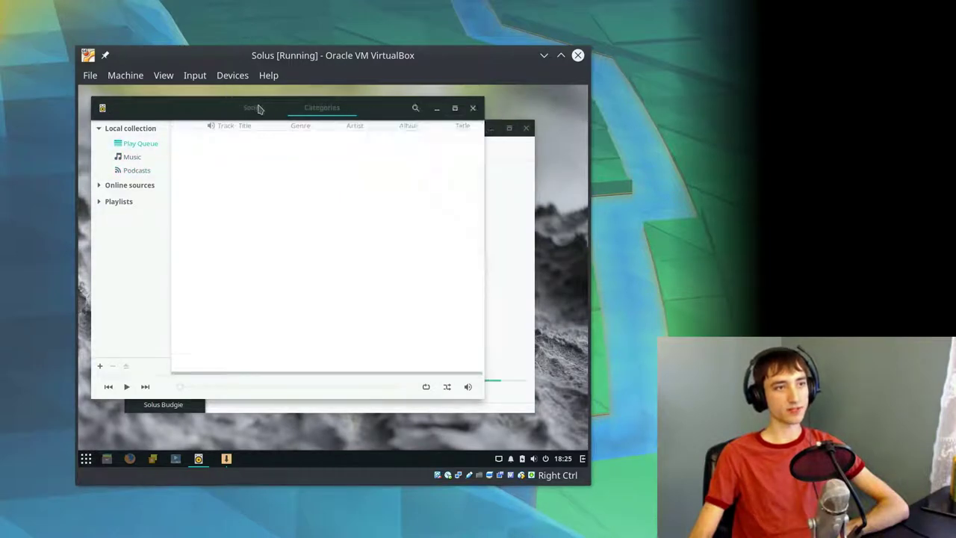
pyautogui.click(123, 131)
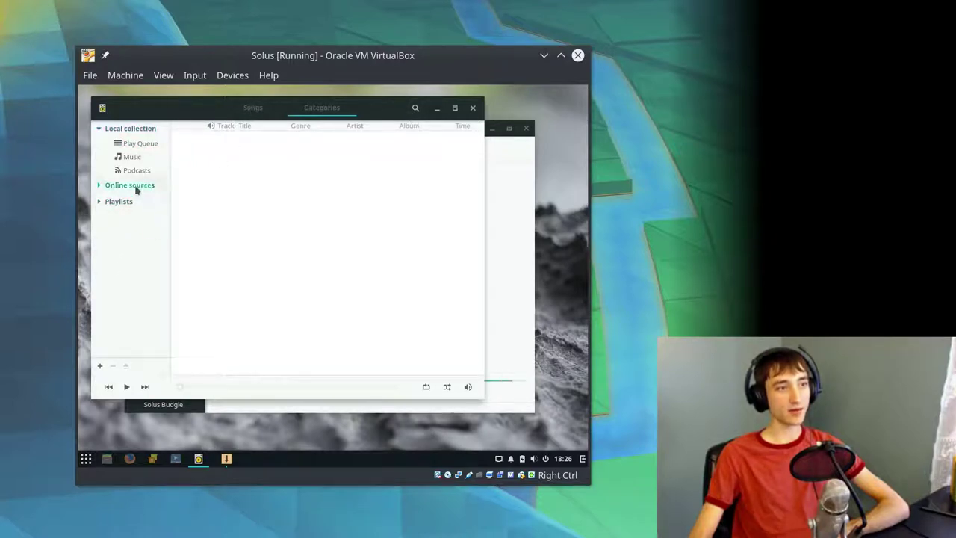
pyautogui.click(133, 157)
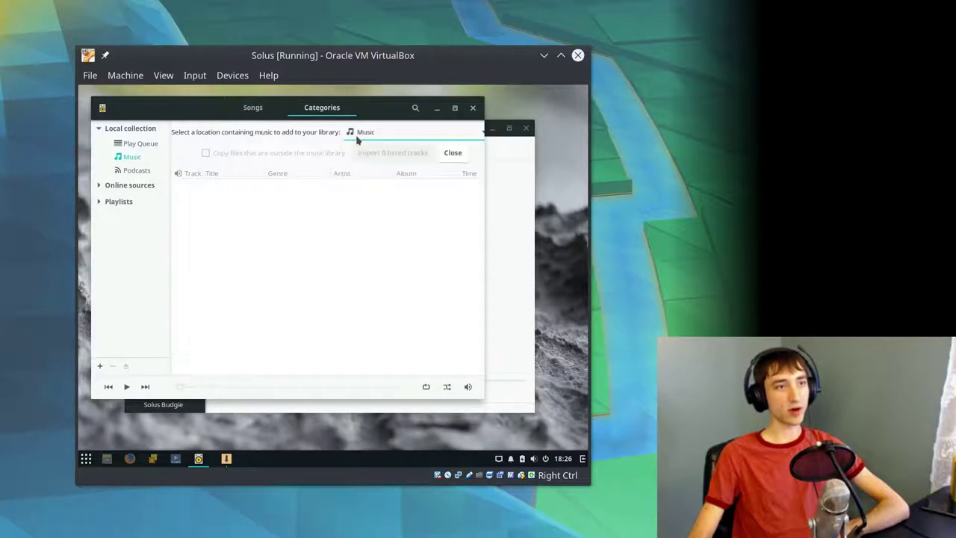
# - Move the Rhythmbox window over the installer and glance at its application menu
pyautogui.rightClick(208, 460)
pyautogui.click(232, 315)
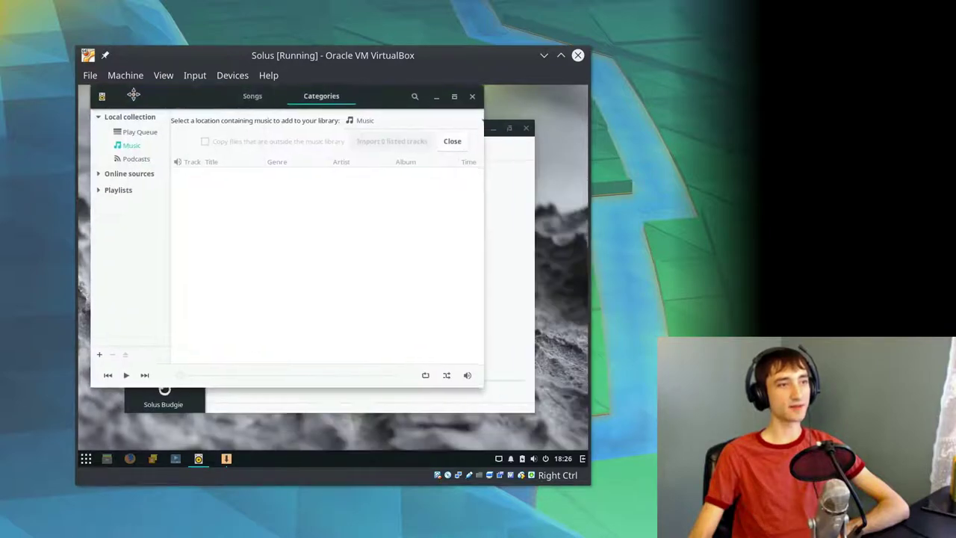
pyautogui.click(190, 144)
pyautogui.click(111, 108)
pyautogui.click(112, 108)
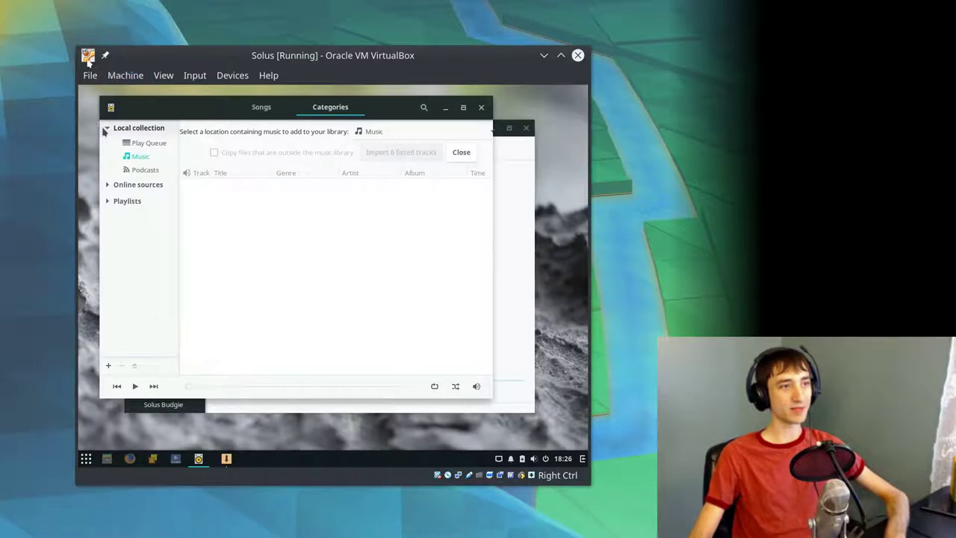
pyautogui.click(88, 55)
pyautogui.click(314, 237)
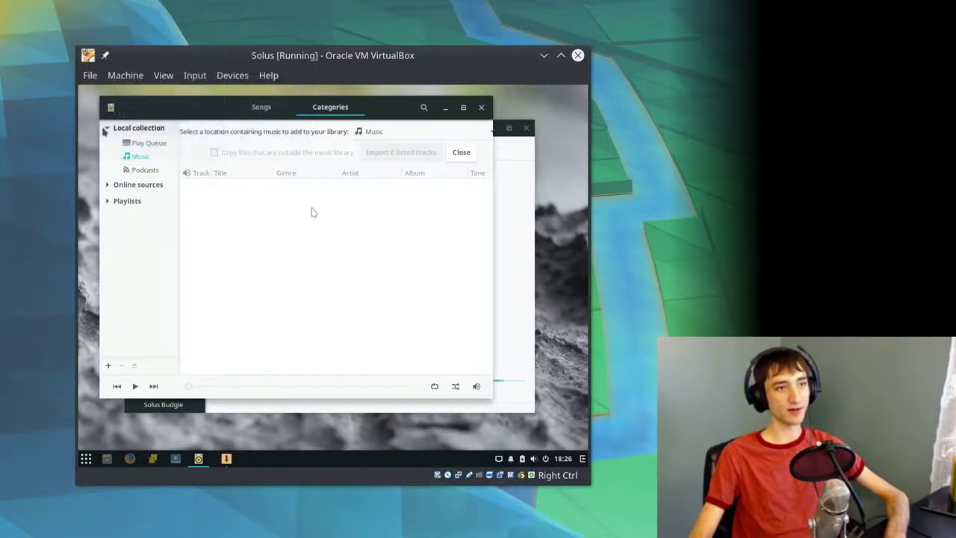
# - Maximize and restore Rhythmbox, then raise the 'Installation complete!' installer window
pyautogui.rightClick(190, 120)
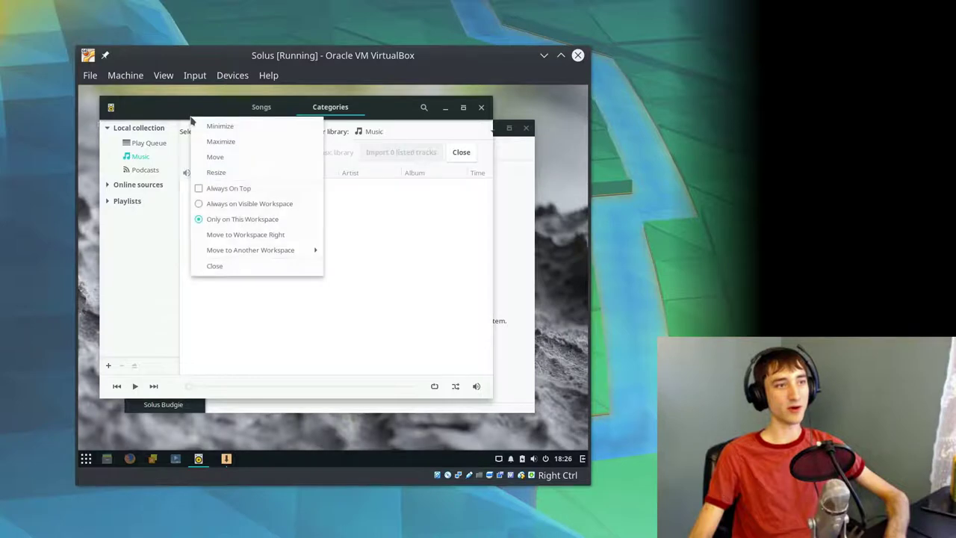
pyautogui.click(122, 96)
pyautogui.click(110, 107)
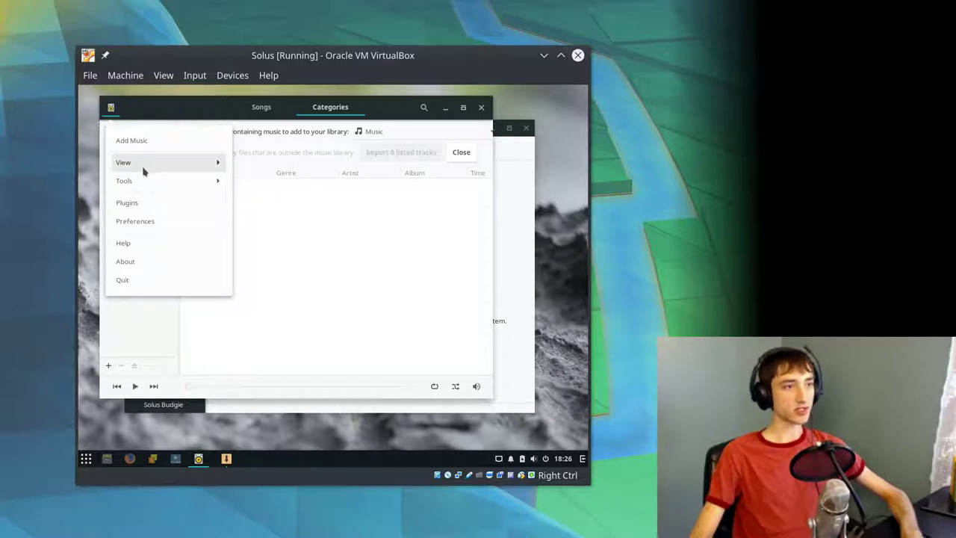
pyautogui.click(384, 117)
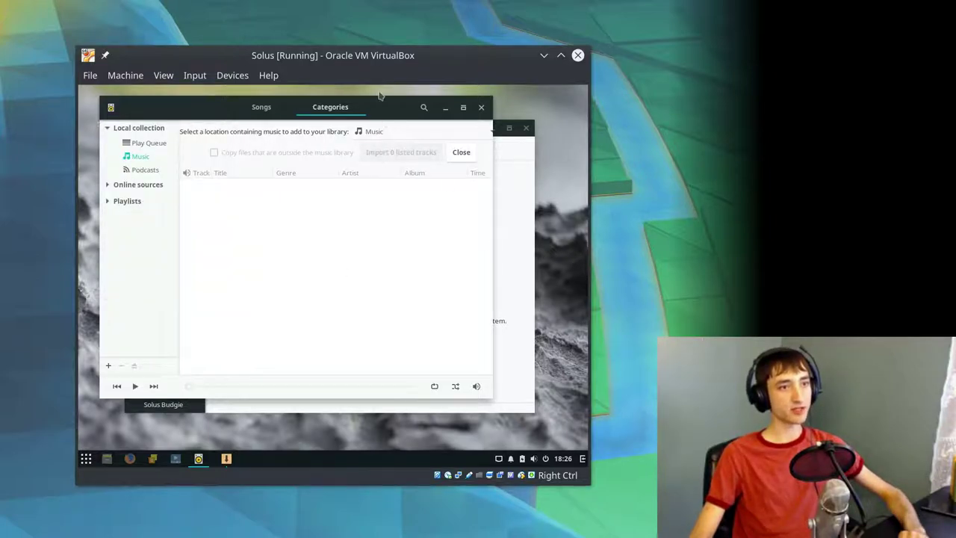
pyautogui.doubleClick(384, 101)
pyautogui.doubleClick(414, 103)
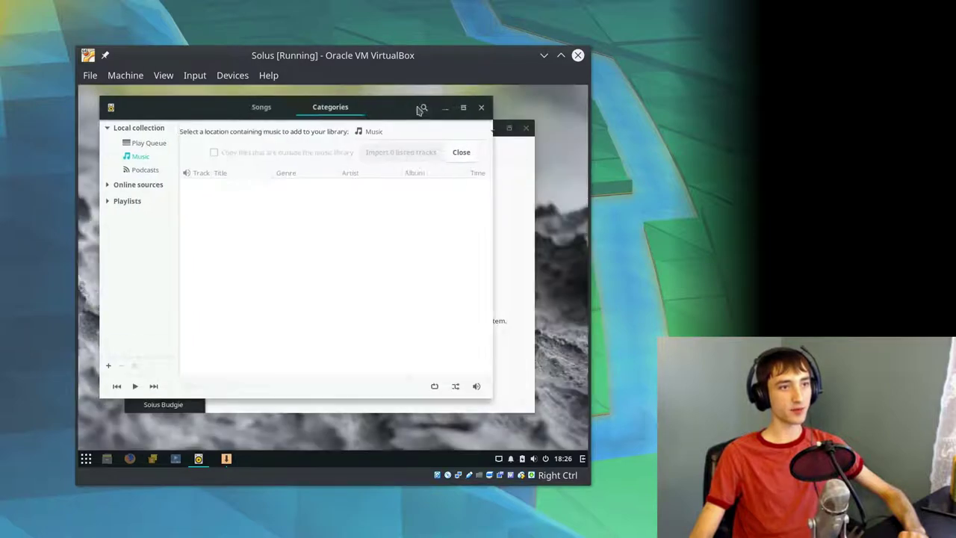
pyautogui.click(525, 247)
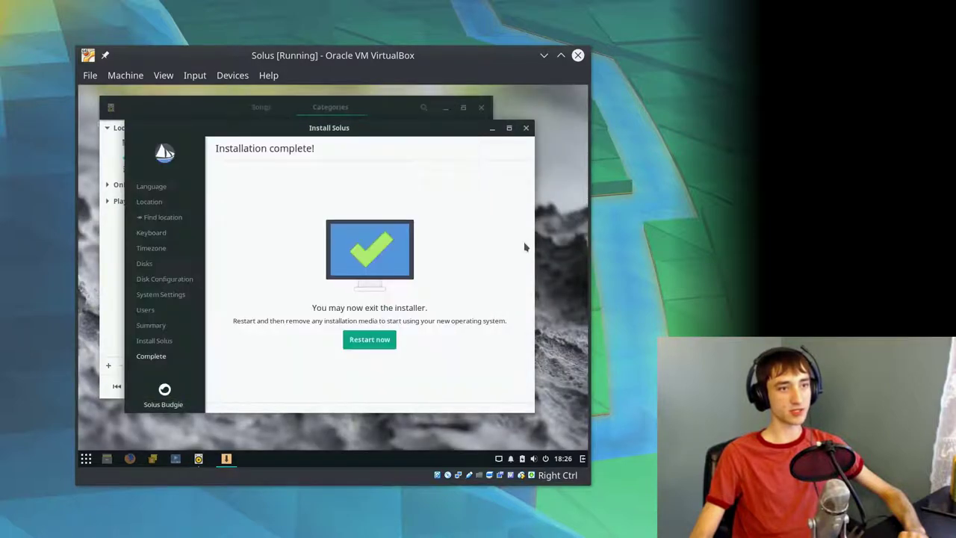
# - Close Rhythmbox, choose Restart now in the installer, and show the optical drive's disk list
pyautogui.click(481, 107)
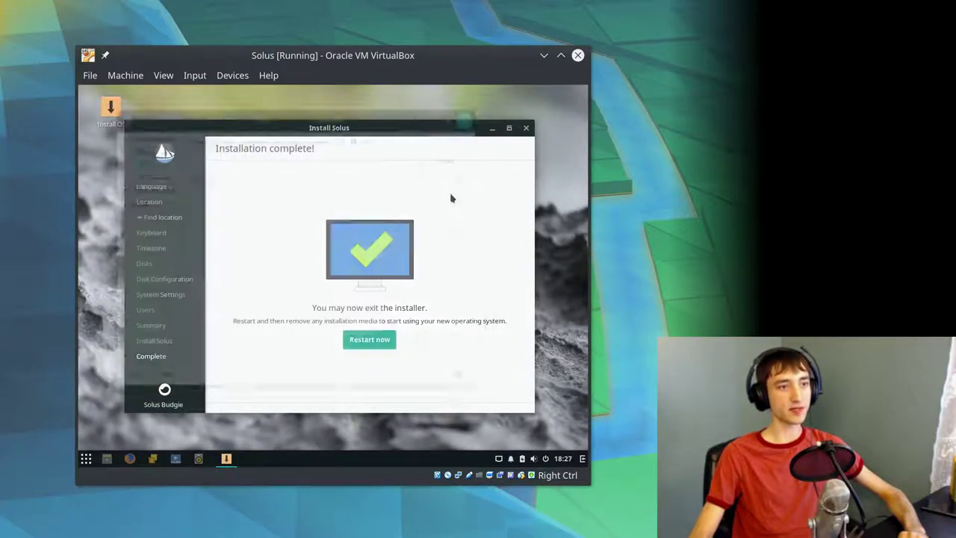
pyautogui.click(370, 340)
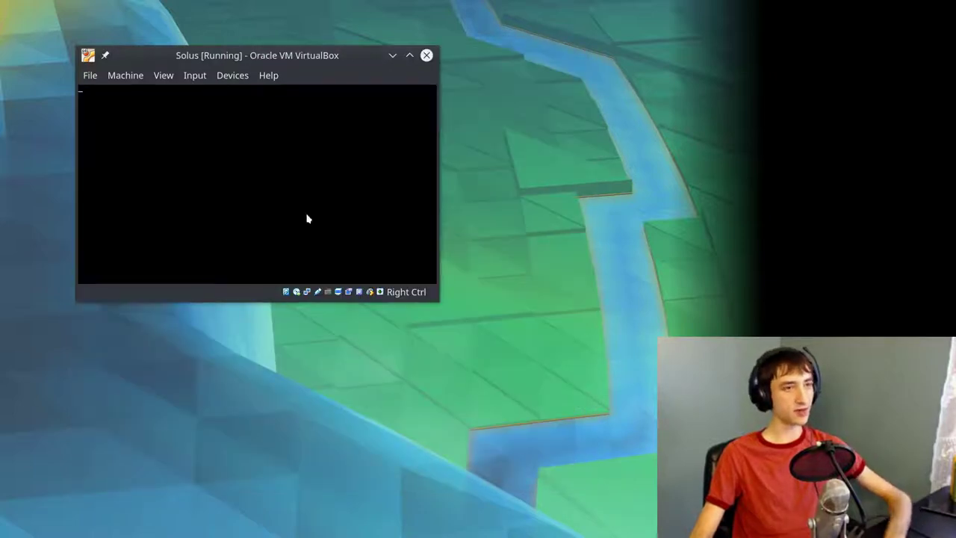
pyautogui.click(297, 292)
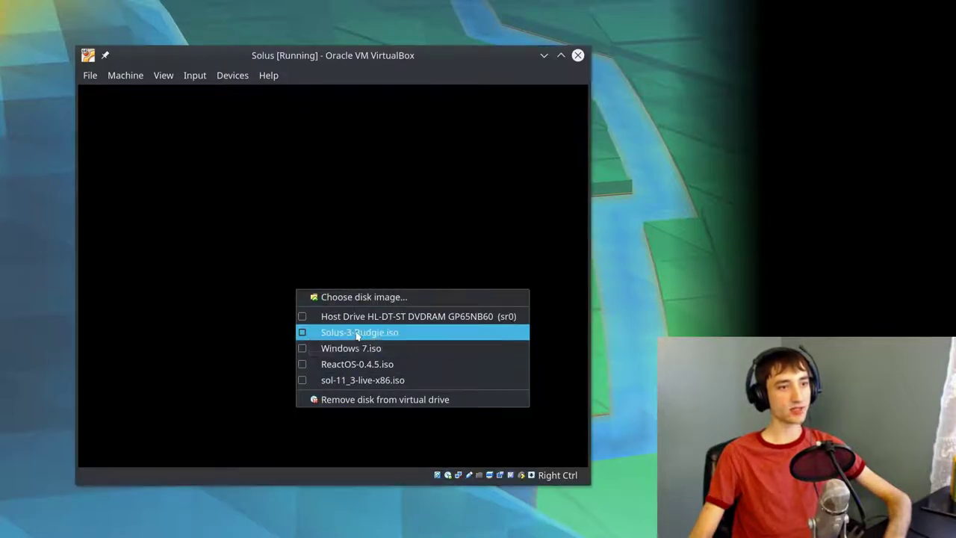
# - Force-unmount Solus-3-Budgie.iso and reset the VM through Machine > Reset
pyautogui.click(357, 337)
pyautogui.click(338, 302)
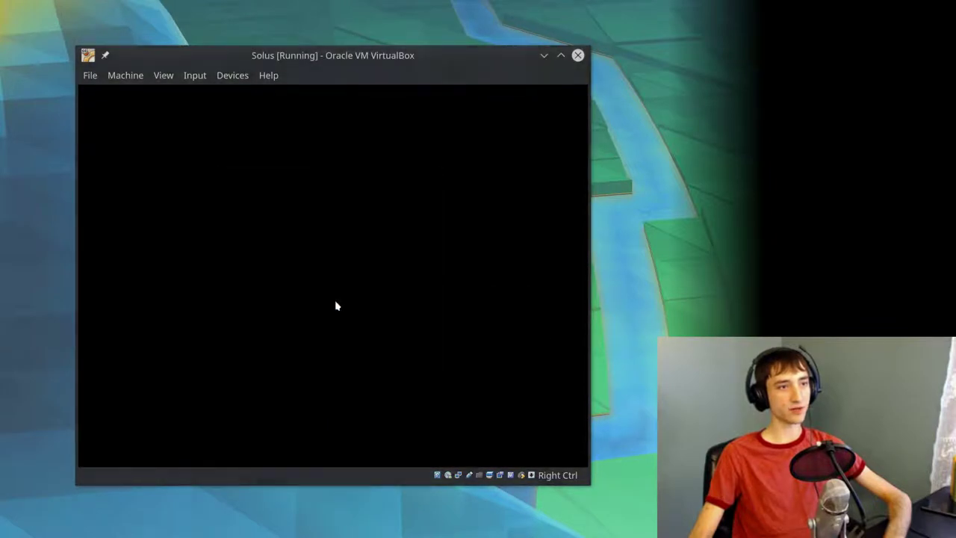
pyautogui.click(142, 82)
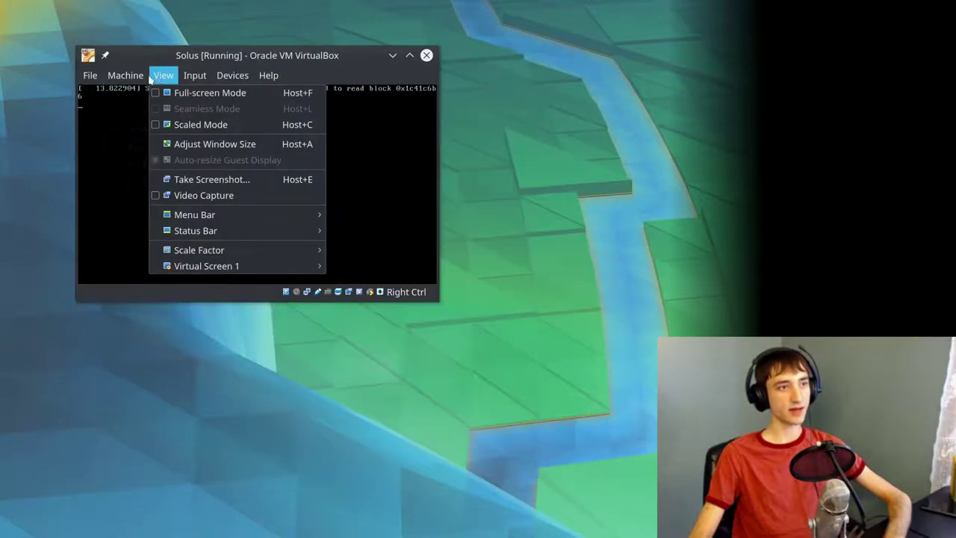
pyautogui.click(147, 163)
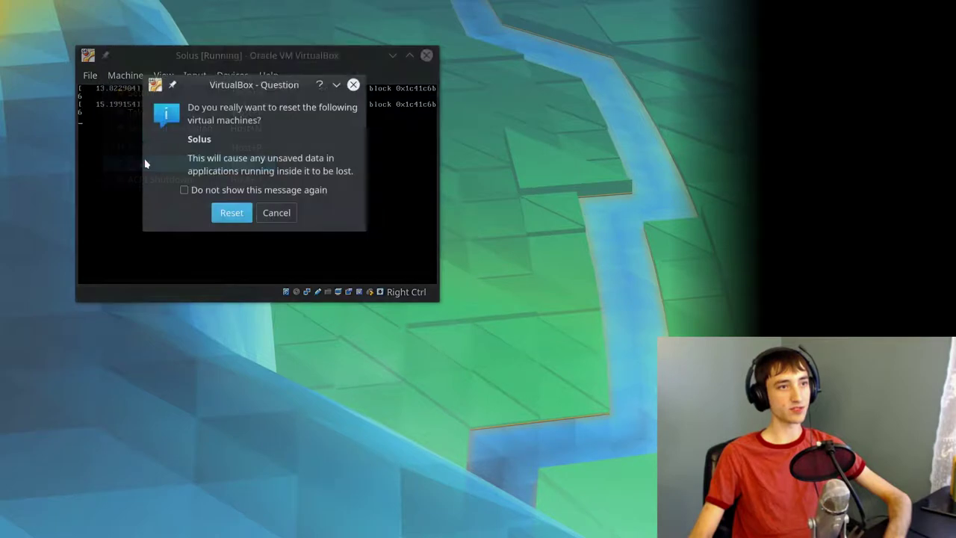
pyautogui.click(226, 213)
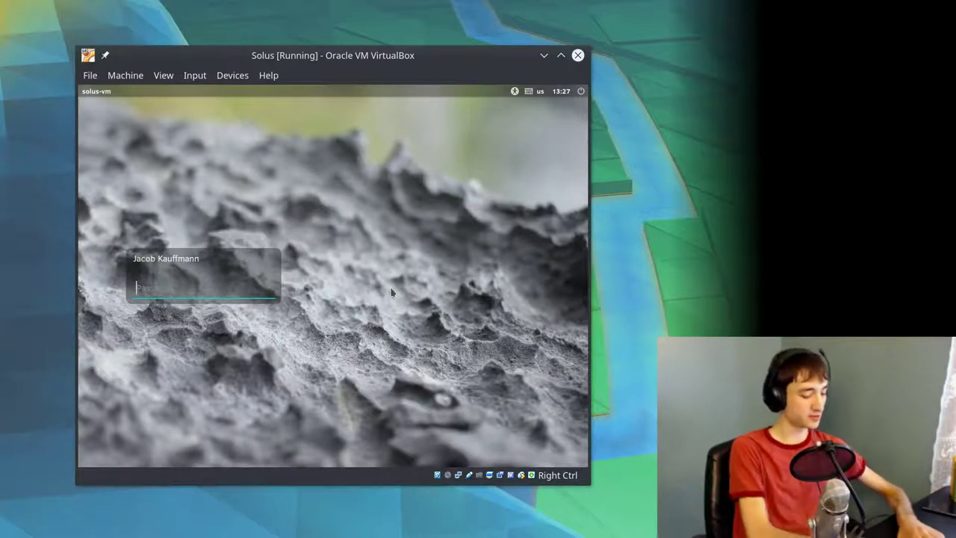
# - Log in to the installed Solus by entering the account password
pyautogui.write('***')
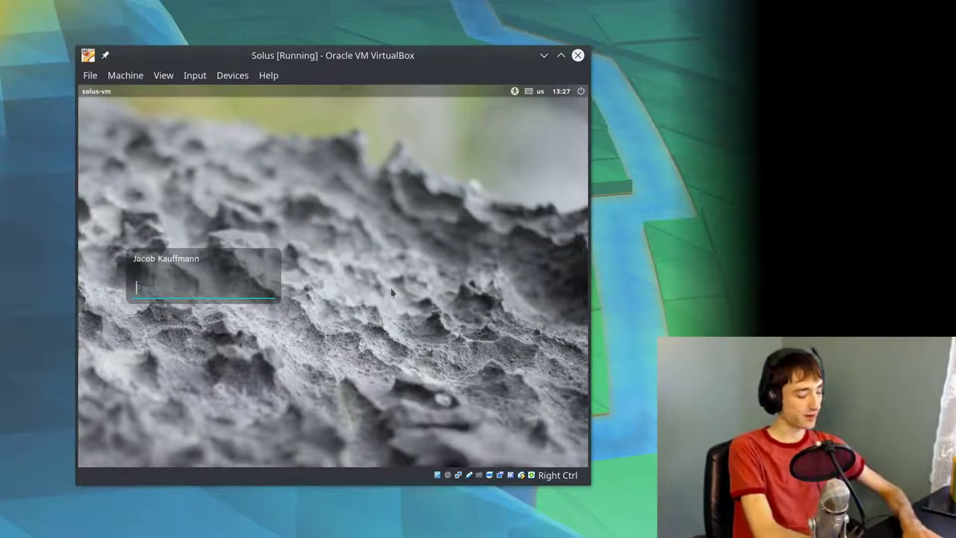
pyautogui.write('*****')
pyautogui.press('Return')
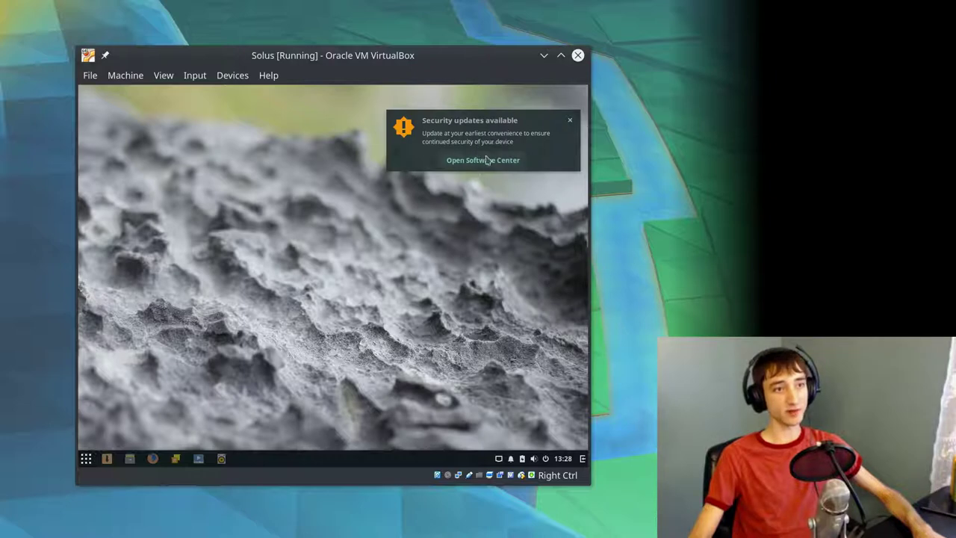
# - Open the Software Center updates and tick the file, libgcrypt, libxml2 and xz required updates
pyautogui.click(486, 162)
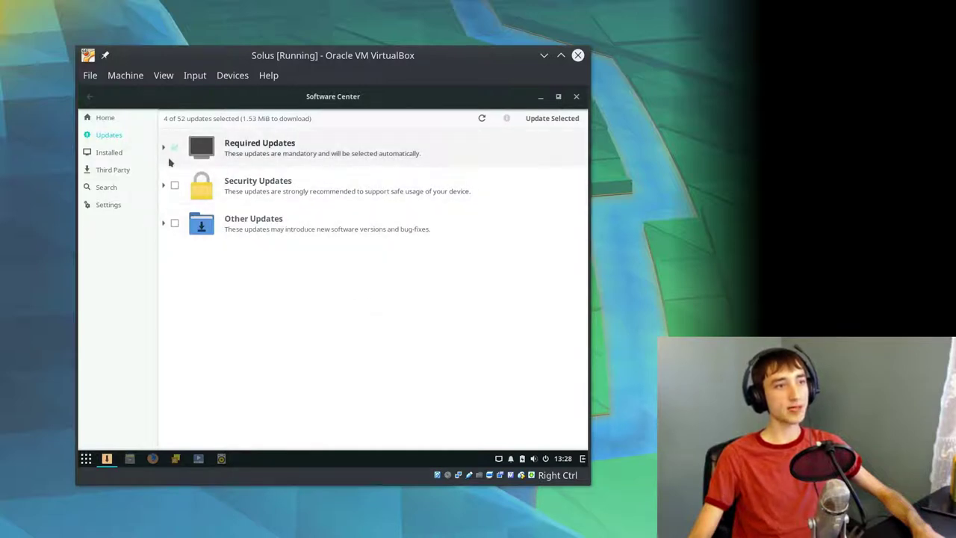
pyautogui.click(165, 222)
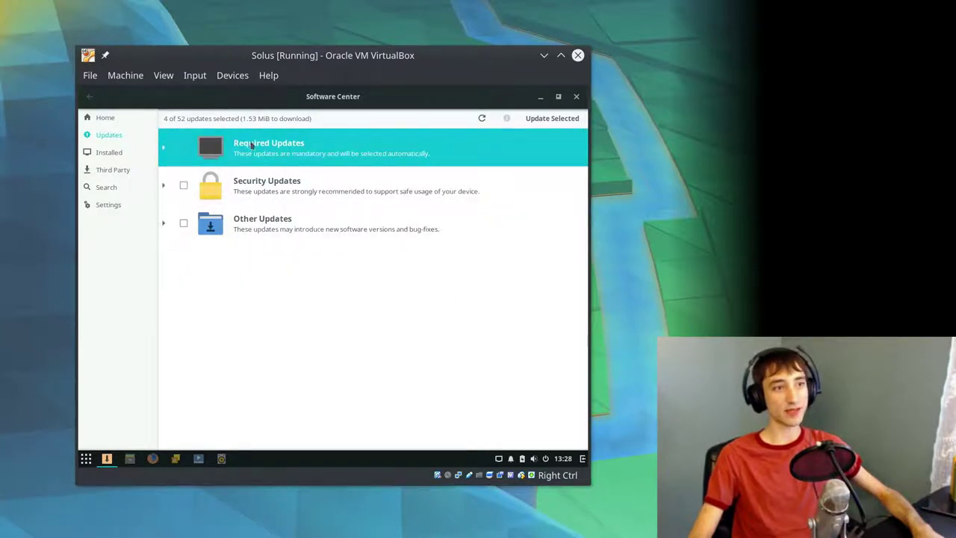
pyautogui.click(165, 148)
pyautogui.click(183, 186)
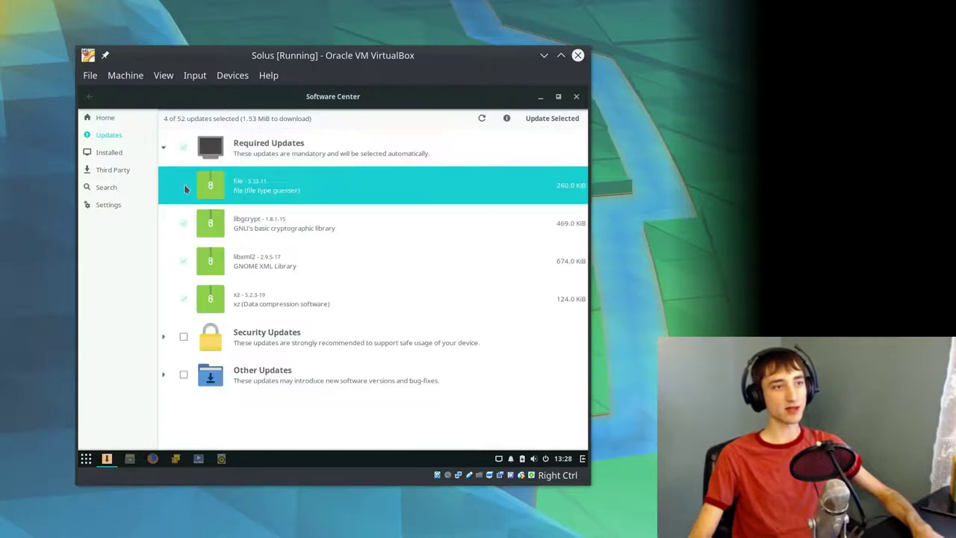
pyautogui.click(184, 222)
pyautogui.click(186, 275)
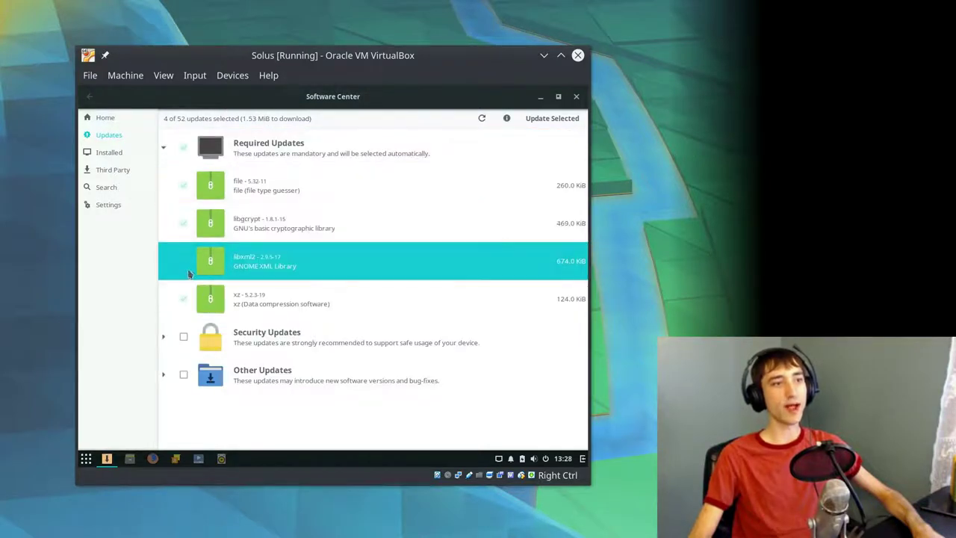
pyautogui.click(186, 301)
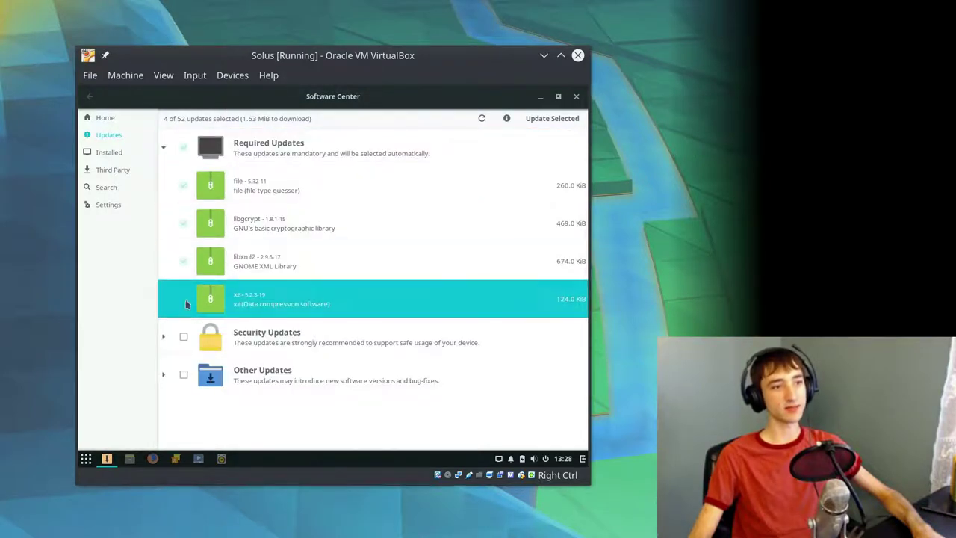
pyautogui.click(163, 149)
# - Mark all Security Updates and Other Updates, then select the firefox update entry
pyautogui.click(163, 187)
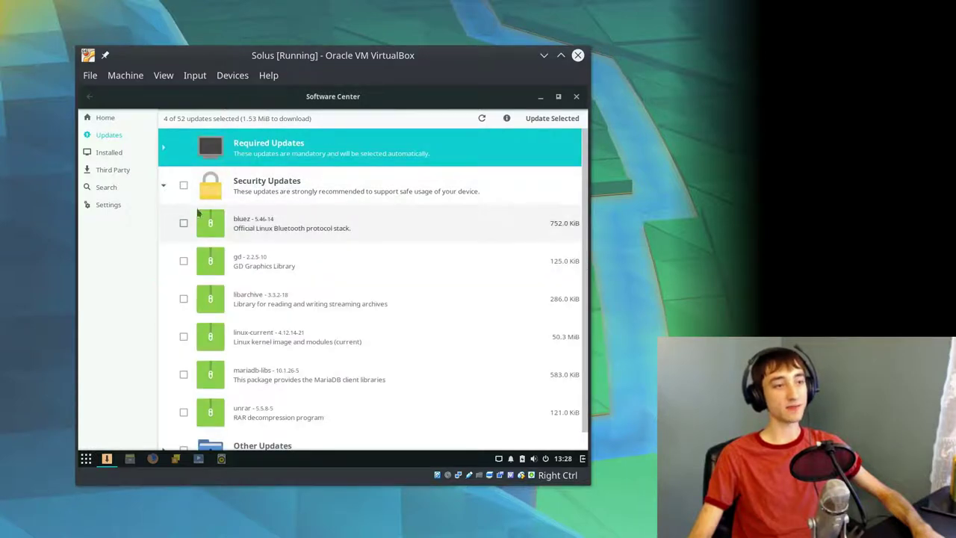
pyautogui.scroll(-1, 327, 312)
pyautogui.scroll(1, 293, 329)
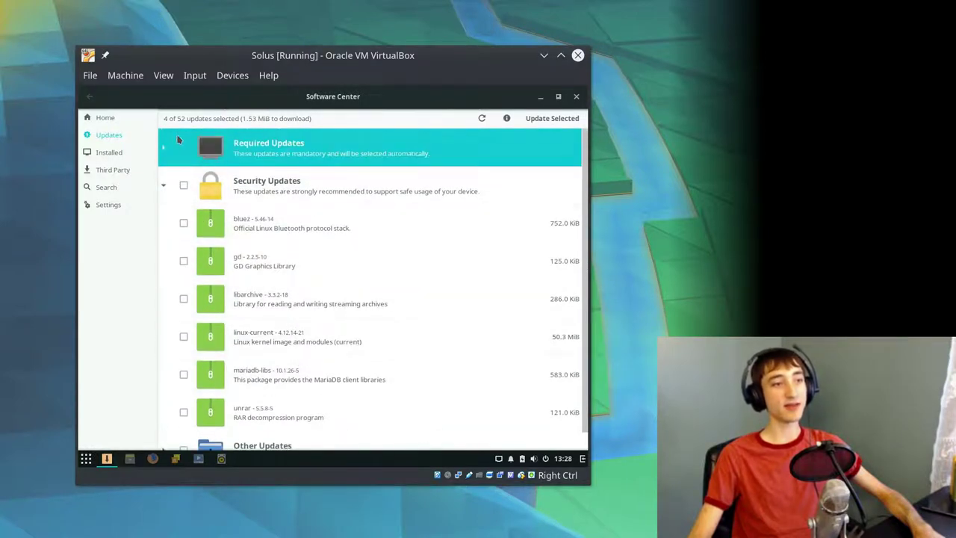
pyautogui.click(163, 186)
pyautogui.click(183, 187)
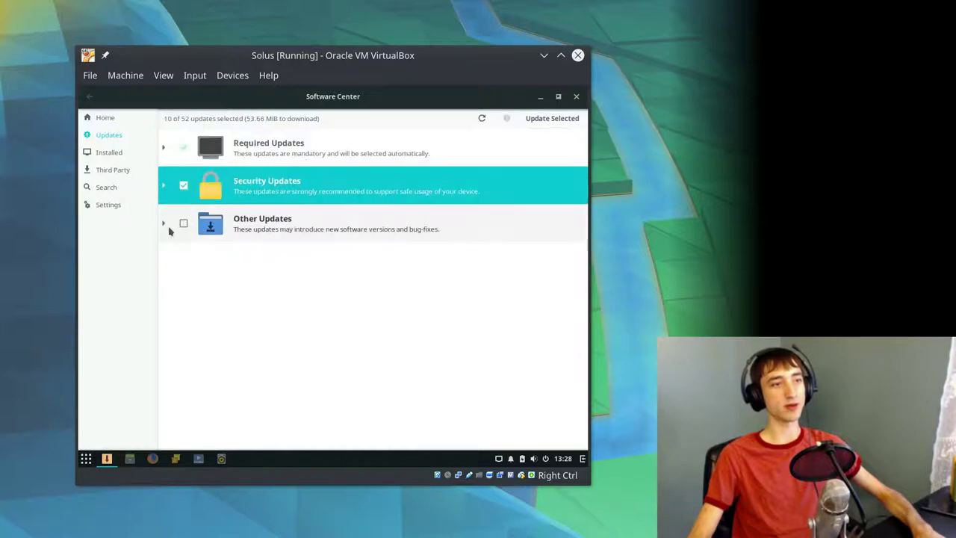
pyautogui.click(183, 223)
pyautogui.click(163, 221)
pyautogui.scroll(-5, 184, 228)
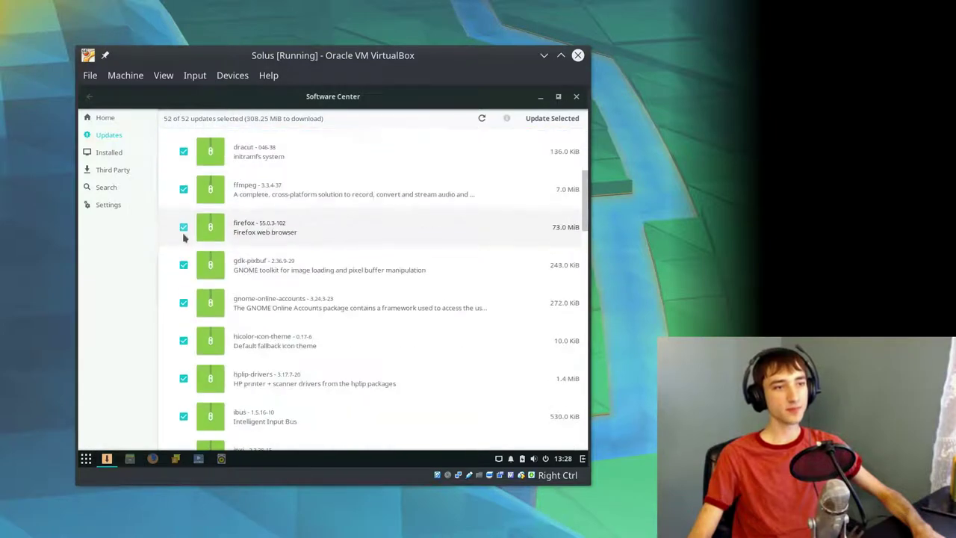
pyautogui.scroll(4, 184, 238)
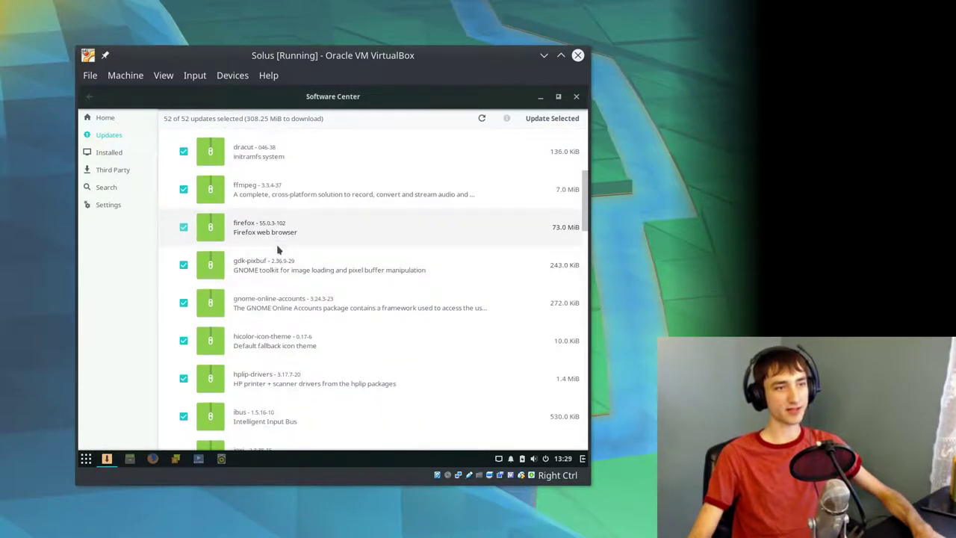
pyautogui.click(277, 242)
pyautogui.scroll(5, 254, 279)
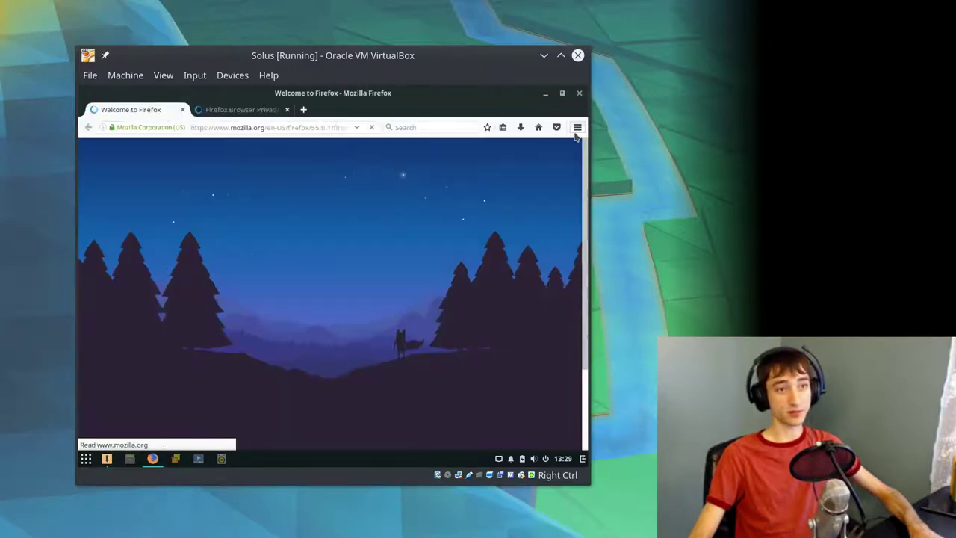
# - Check Firefox's version, 55.0.1, under Help > About Firefox, then close Firefox
pyautogui.click(577, 127)
pyautogui.click(511, 286)
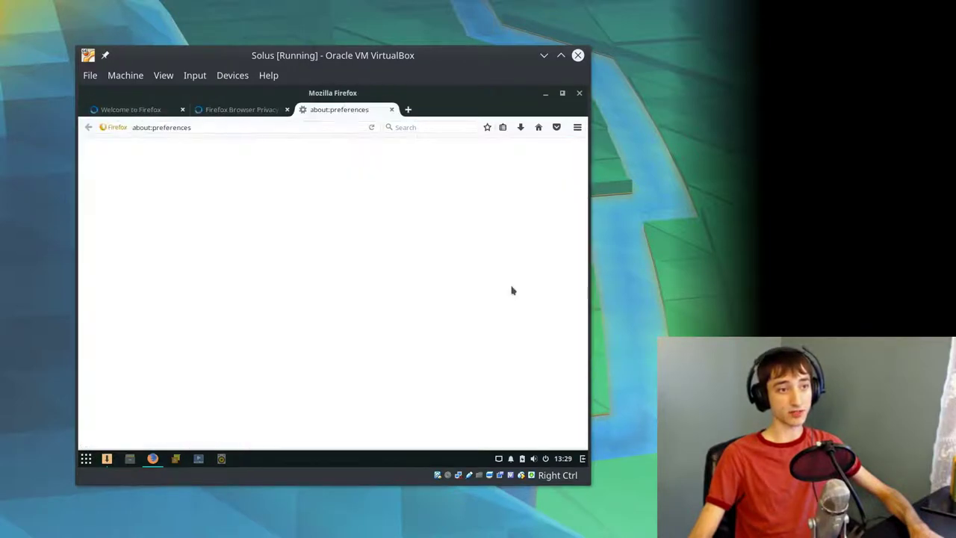
pyautogui.click(578, 128)
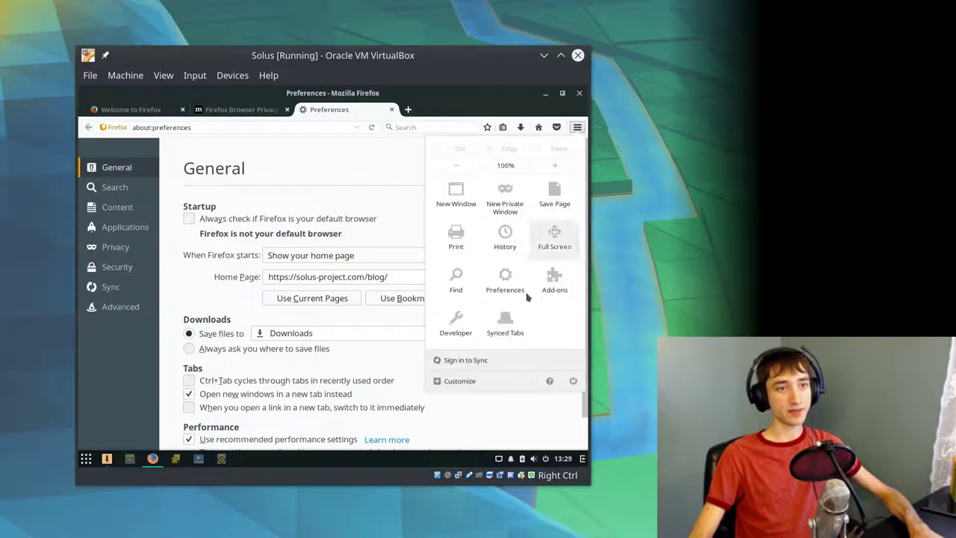
pyautogui.click(549, 381)
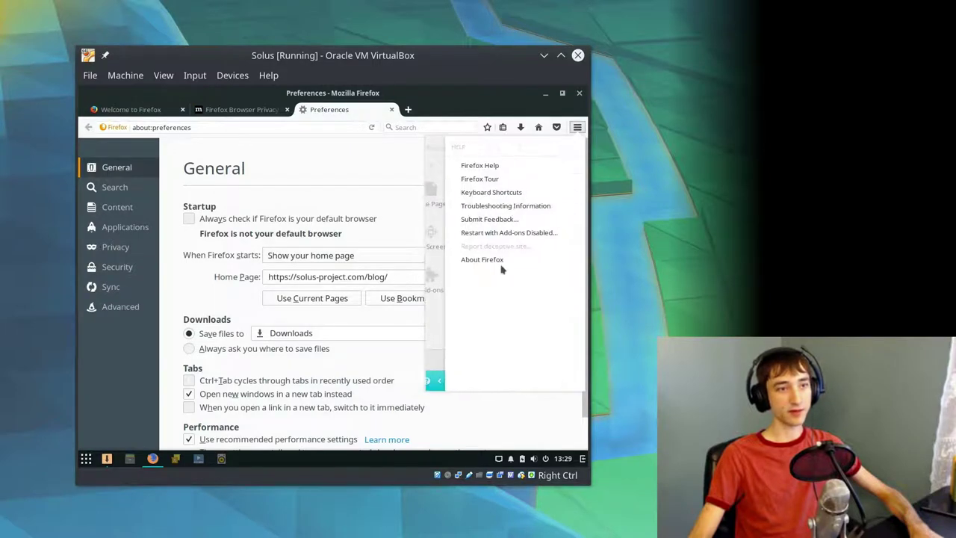
pyautogui.click(486, 260)
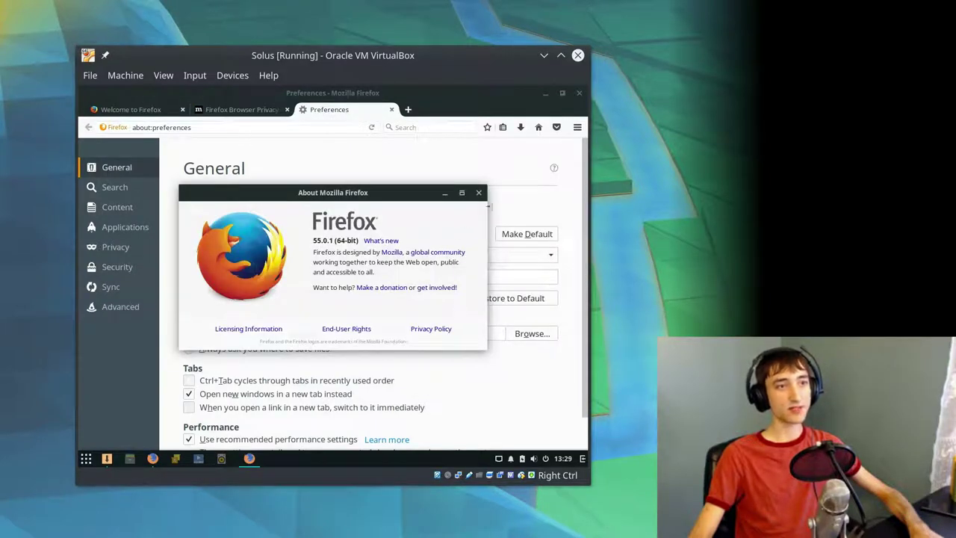
pyautogui.click(480, 192)
pyautogui.click(577, 93)
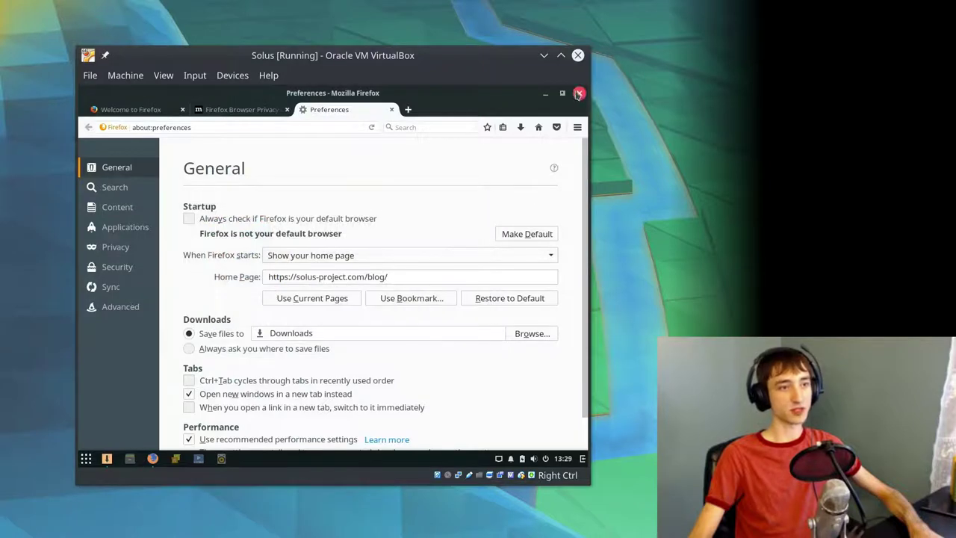
# - Confirm closing Firefox, install the selected updates, and authenticate with the account password
pyautogui.click(420, 299)
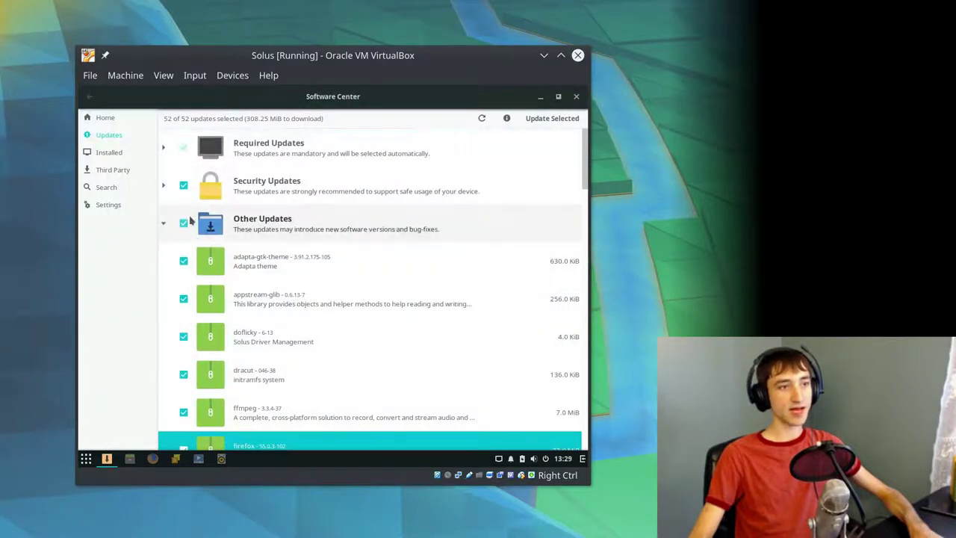
pyautogui.click(163, 223)
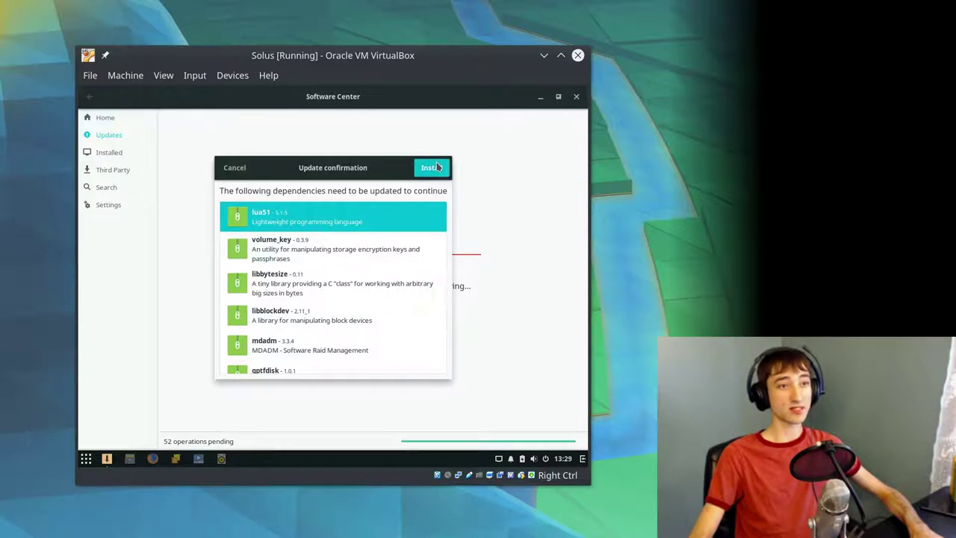
pyautogui.click(438, 167)
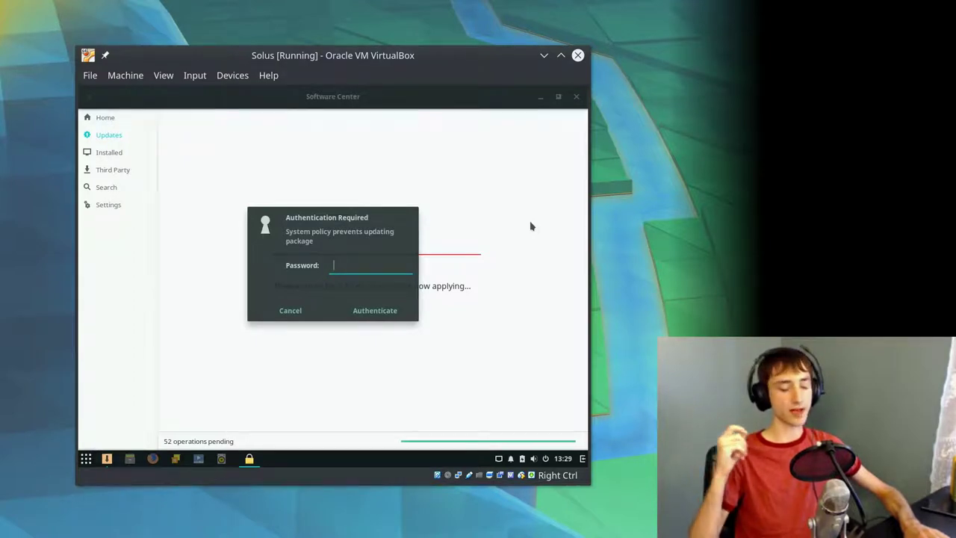
pyautogui.write('********')
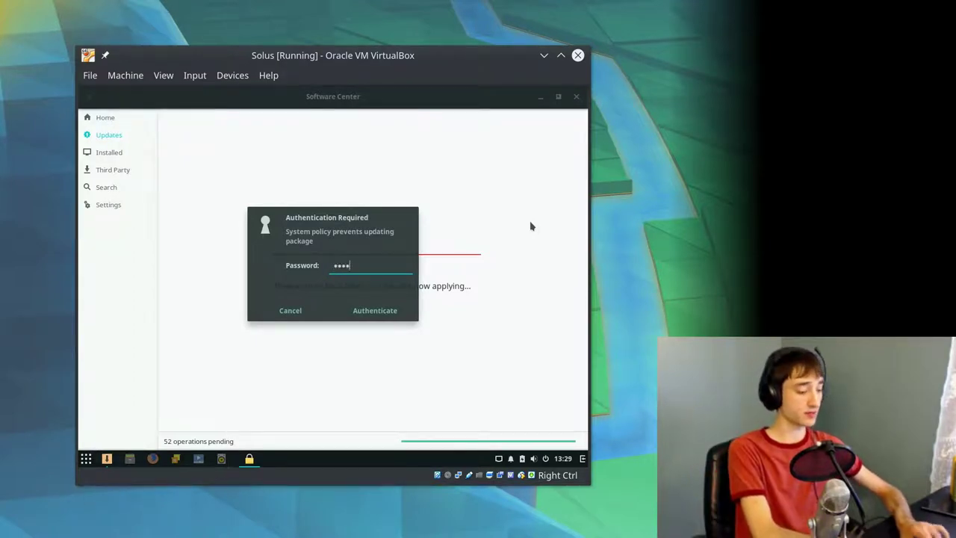
pyautogui.press('Return')
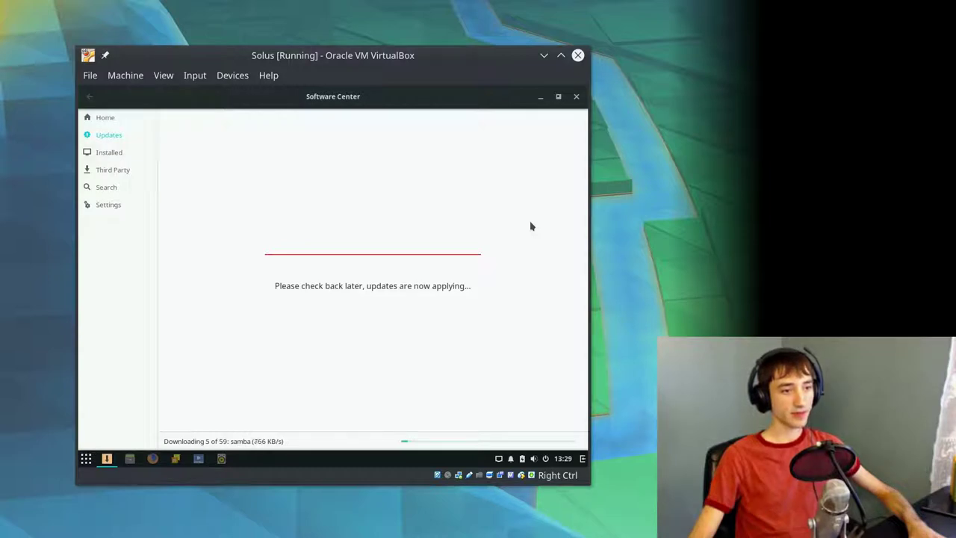
# - Restore Software Center, launch Displays via a 'dis' search, and view Unknown Display's resolutions
pyautogui.doubleClick(207, 104)
pyautogui.click(85, 459)
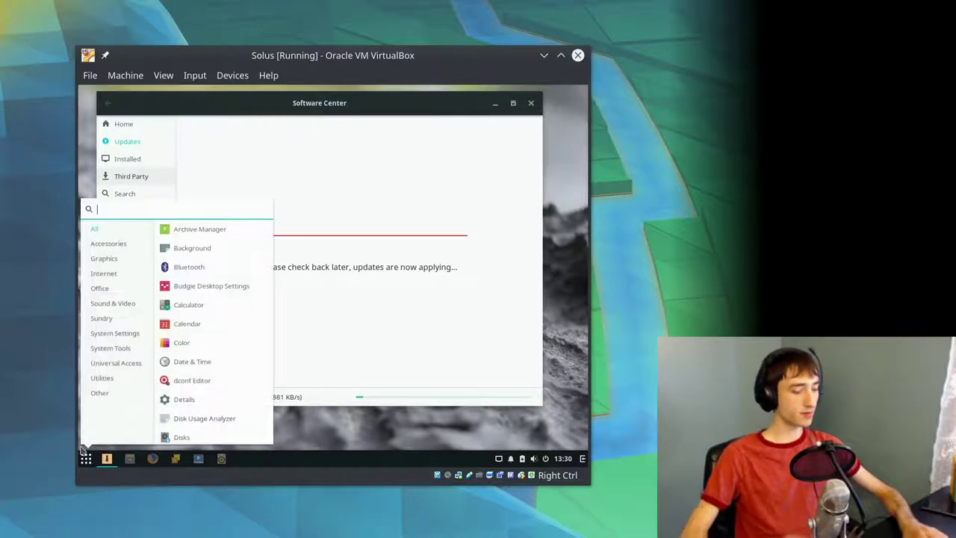
pyautogui.write('dis')
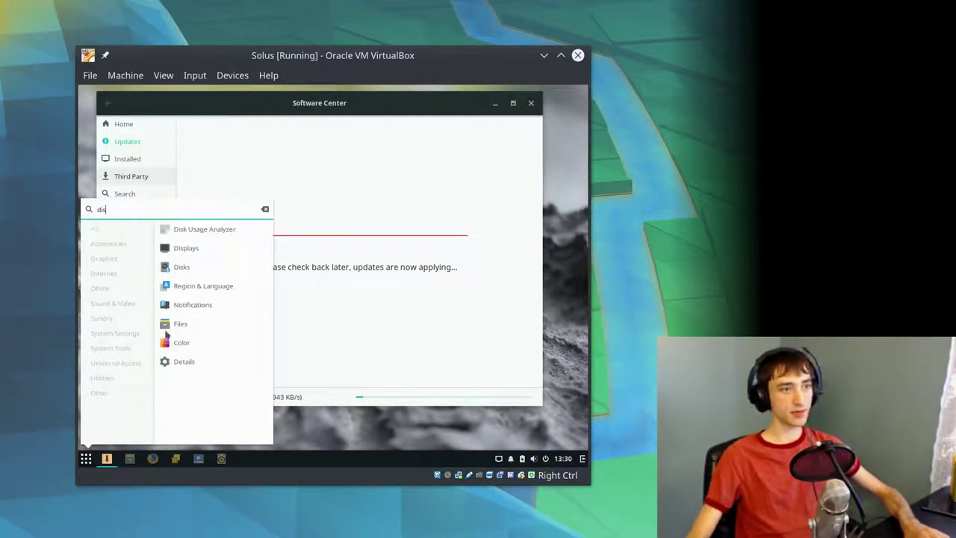
pyautogui.click(188, 261)
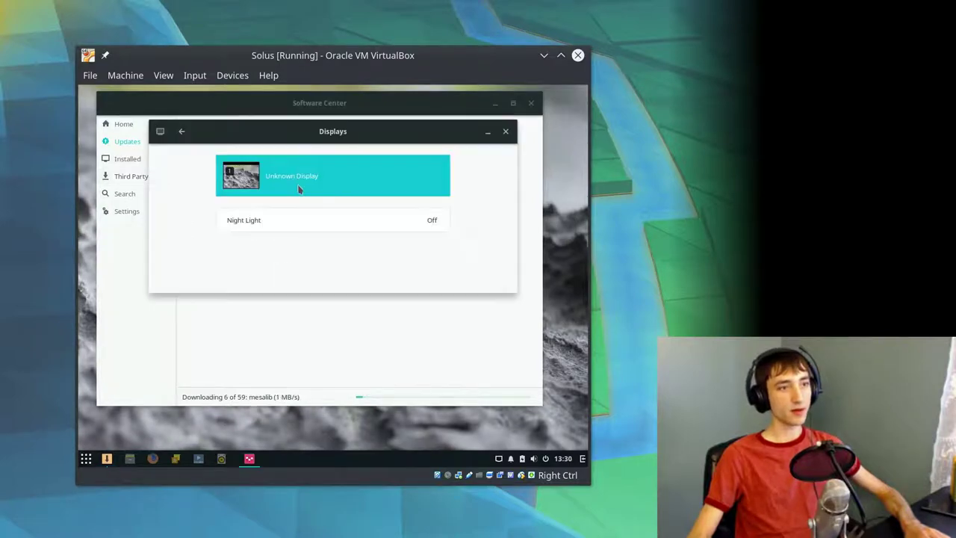
pyautogui.click(299, 188)
pyautogui.click(339, 259)
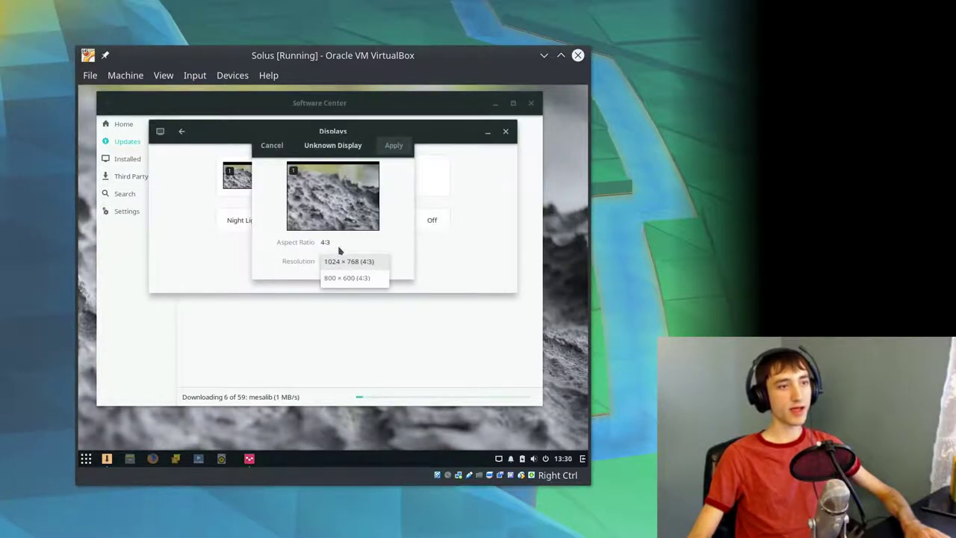
pyautogui.click(340, 243)
pyautogui.click(271, 148)
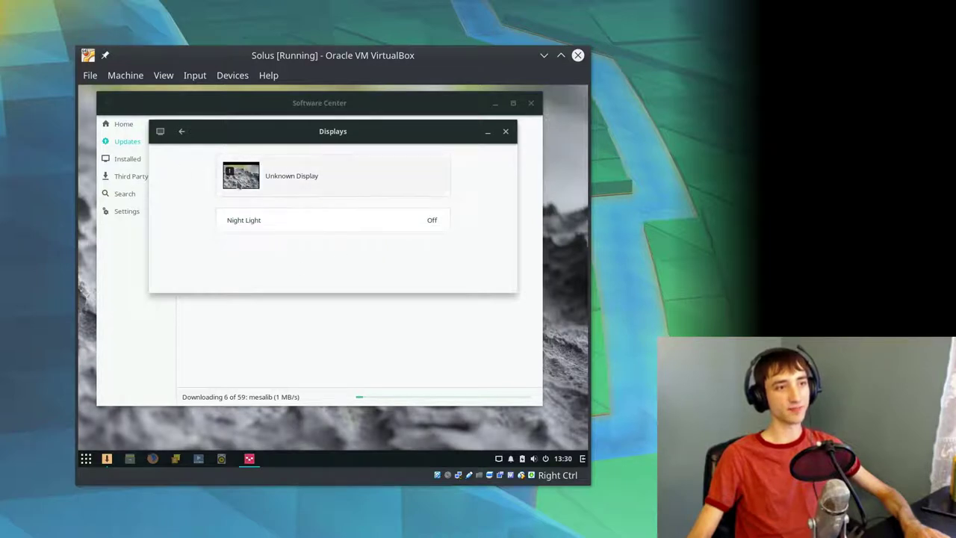
# - Recheck resolutions keeping 1024 × 768, close Displays, and show Software Center's Home categories
pyautogui.click(315, 187)
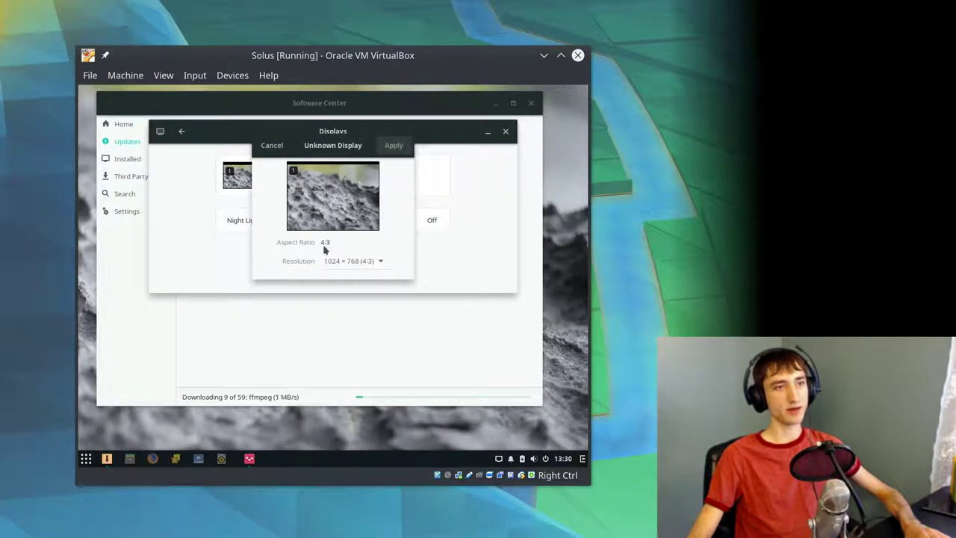
pyautogui.click(274, 141)
pyautogui.click(181, 131)
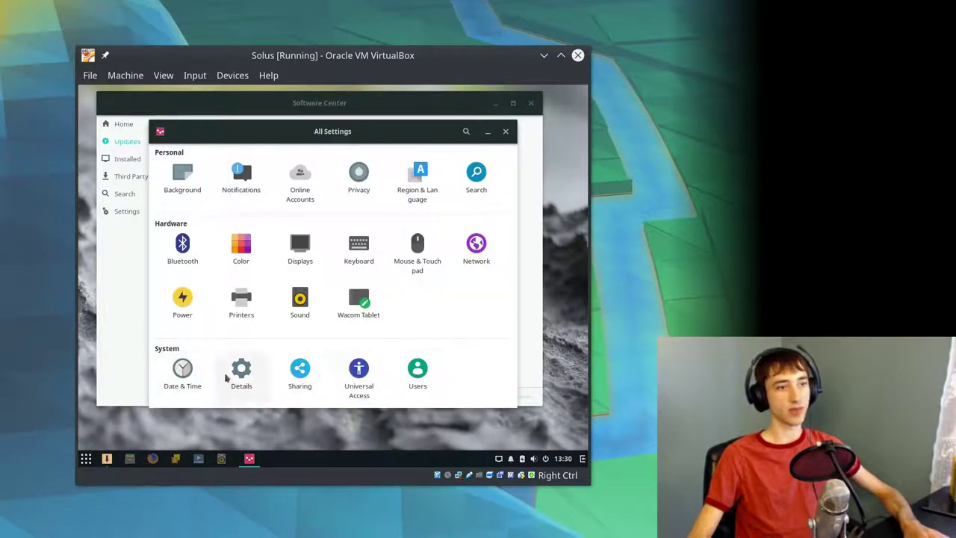
pyautogui.click(300, 245)
pyautogui.click(295, 184)
pyautogui.click(343, 263)
pyautogui.click(344, 263)
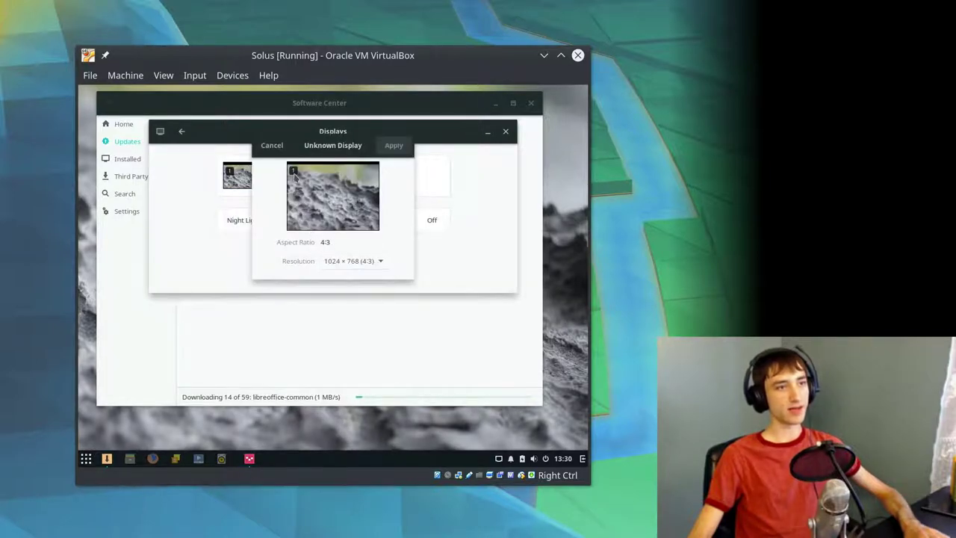
pyautogui.click(276, 146)
pyautogui.click(506, 132)
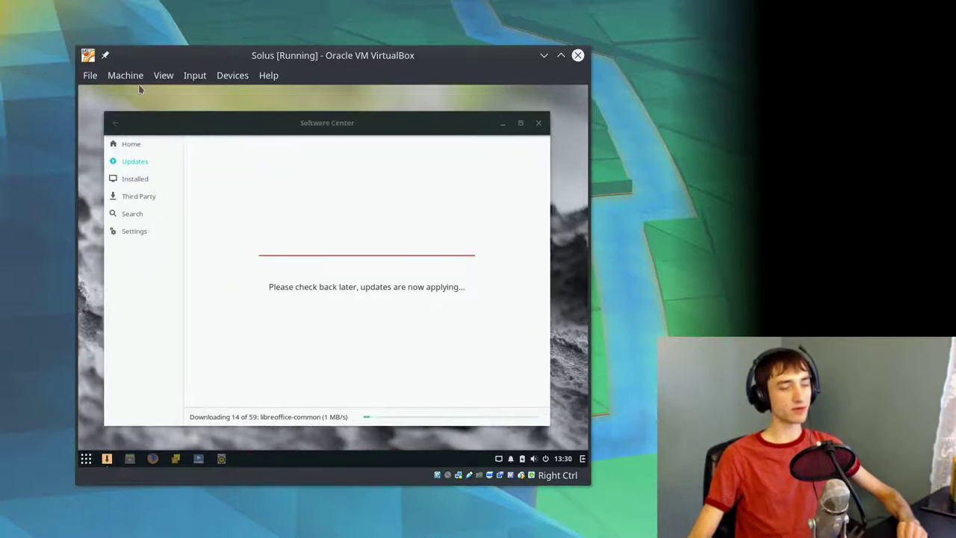
pyautogui.click(162, 141)
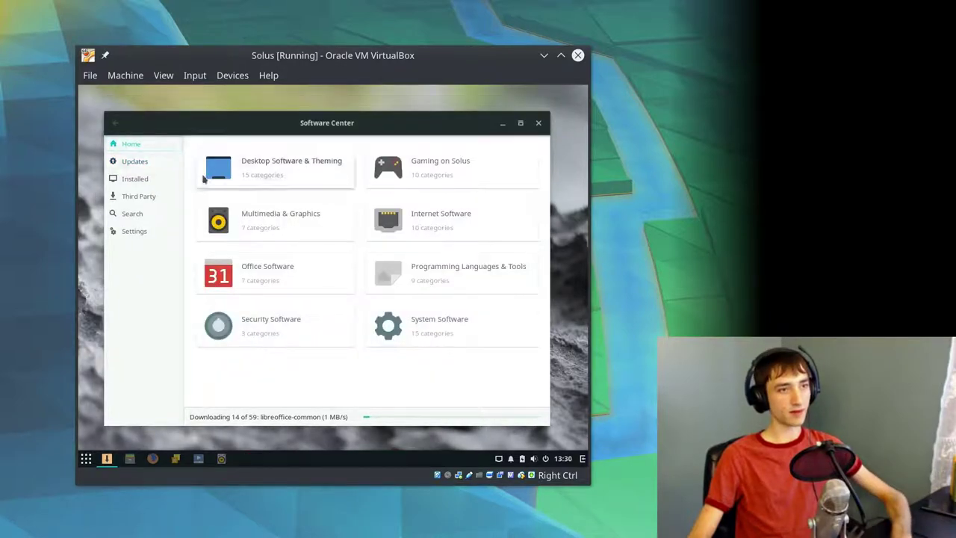
# - Search Software Center for 'virtualbox', which returns only minikube 0.16.0, then return to the search page
pyautogui.click(166, 213)
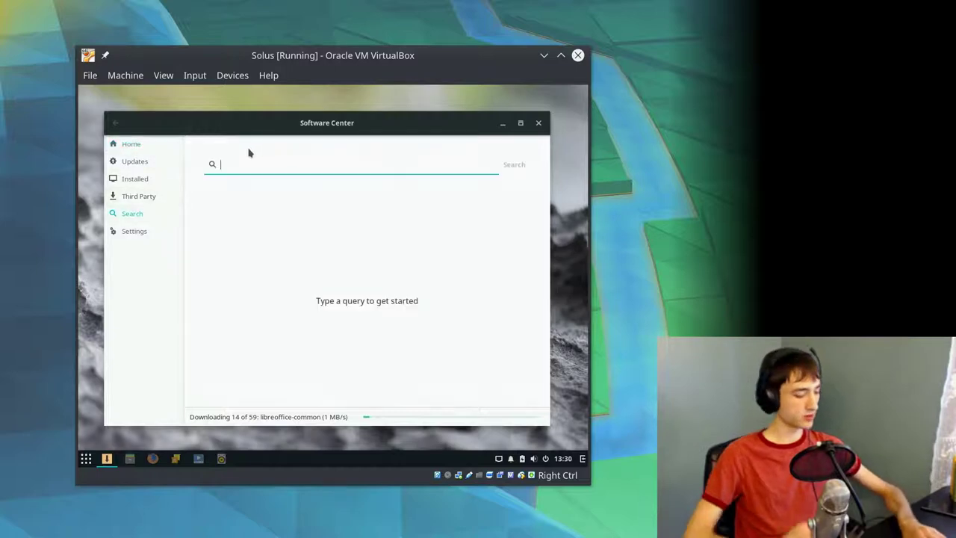
pyautogui.write('virtualbox')
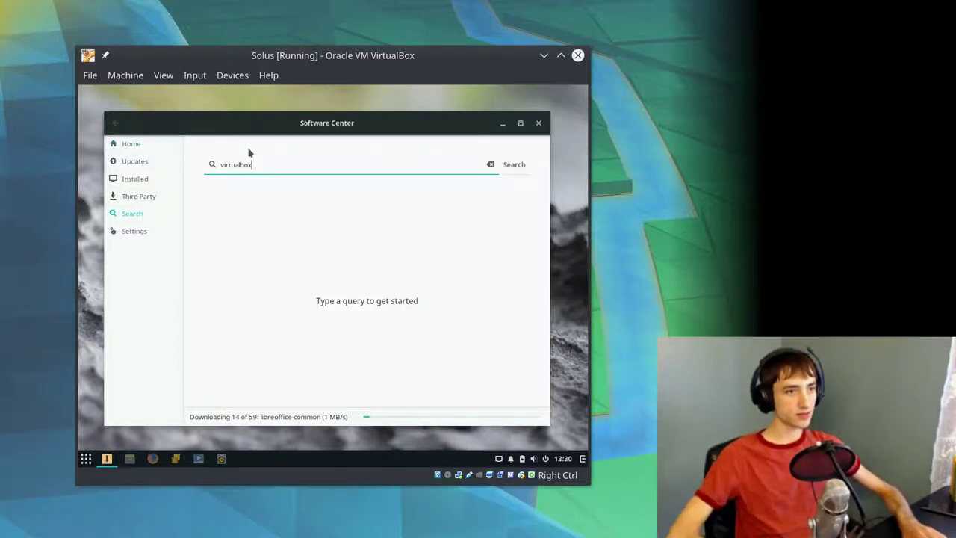
pyautogui.press('Return')
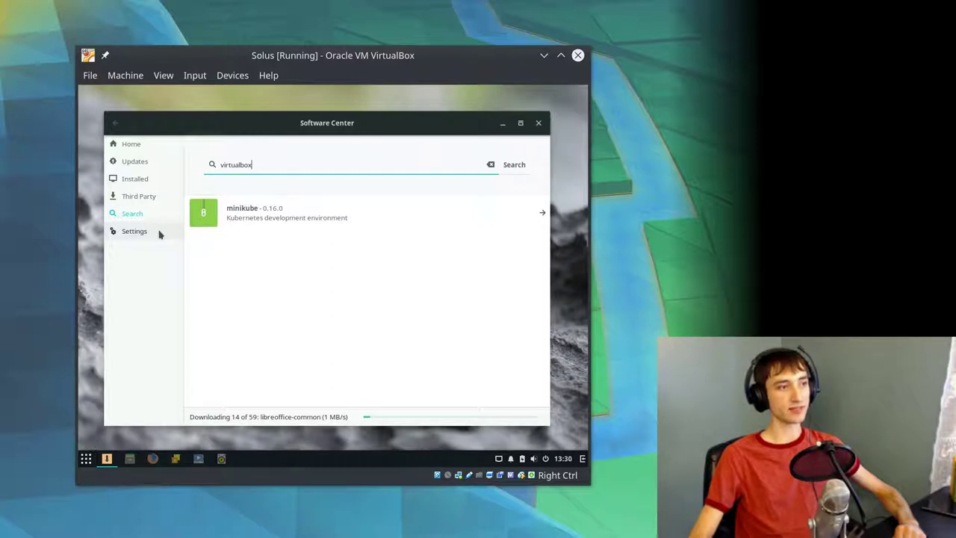
pyautogui.click(134, 231)
pyautogui.click(132, 213)
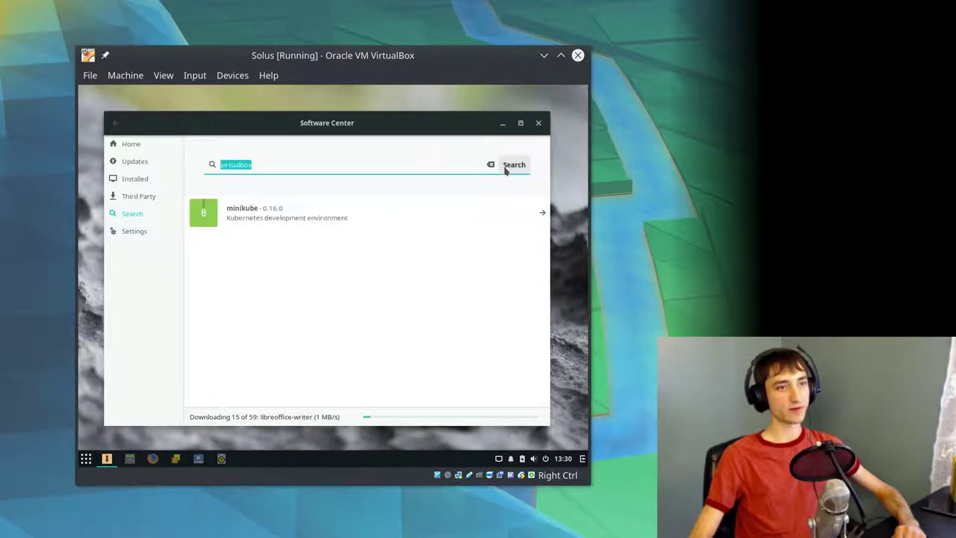
pyautogui.click(418, 164)
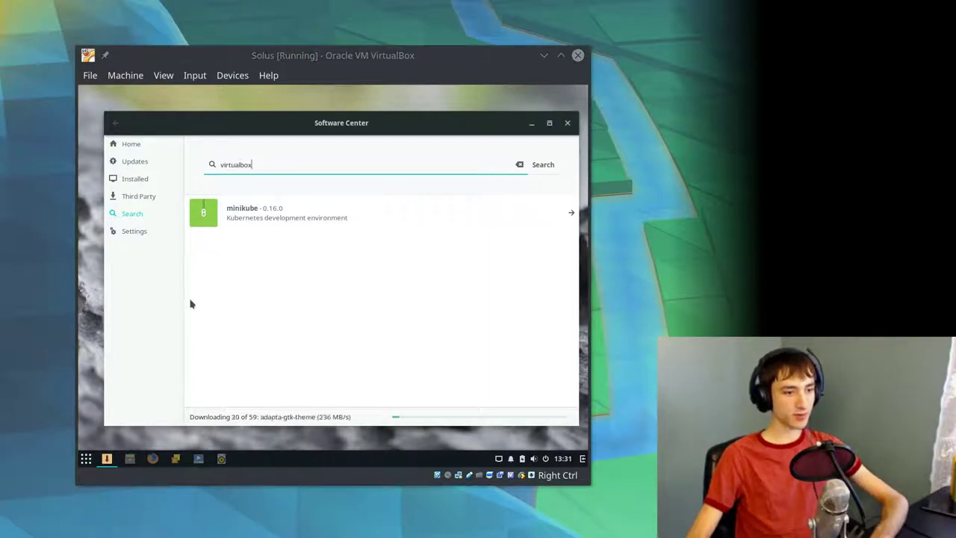
# - Close the VirtualBox About dialog and clear the 'virtualbox' search query
pyautogui.moveTo(273, 247); pyautogui.dragTo(277, 143)
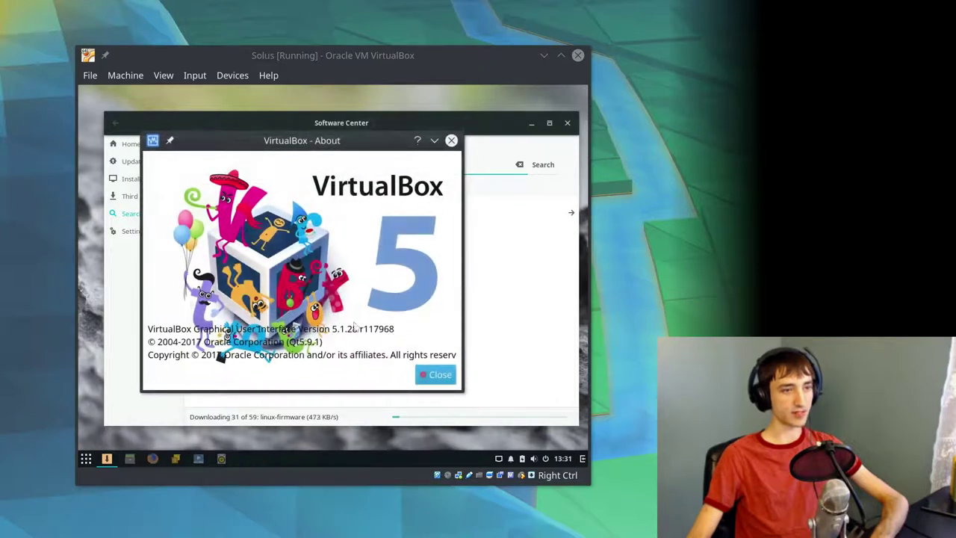
pyautogui.click(420, 374)
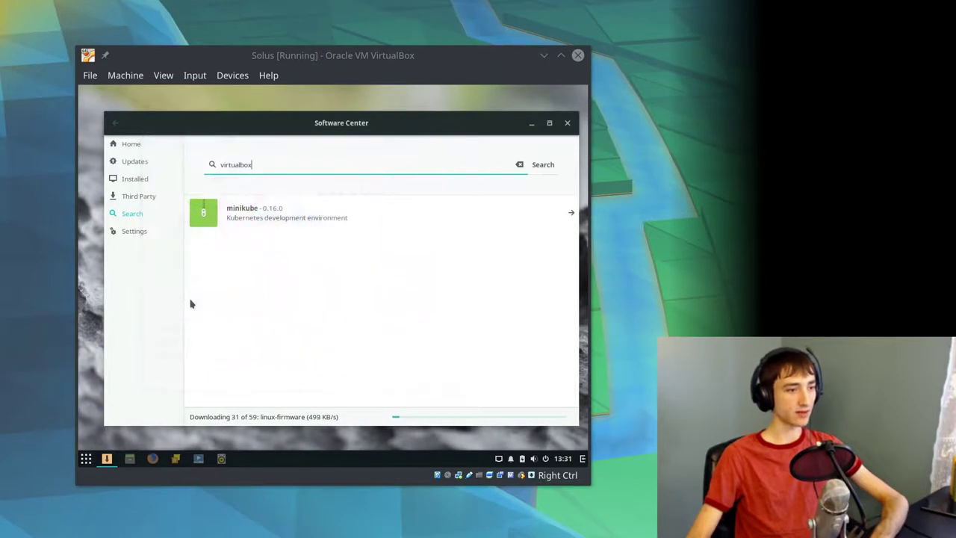
pyautogui.hotkey('ctrl', 'a')
pyautogui.press('BackSpace')
pyautogui.click(129, 144)
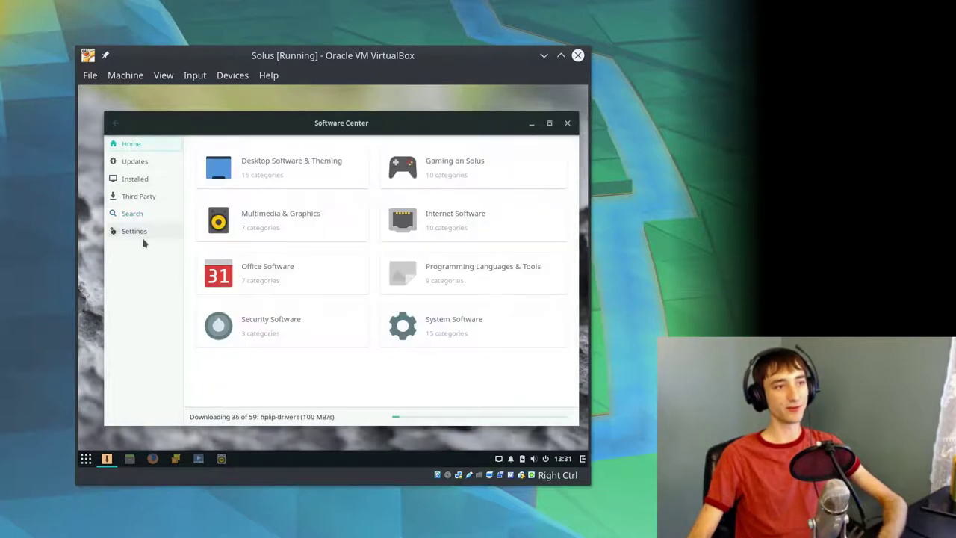
pyautogui.click(141, 232)
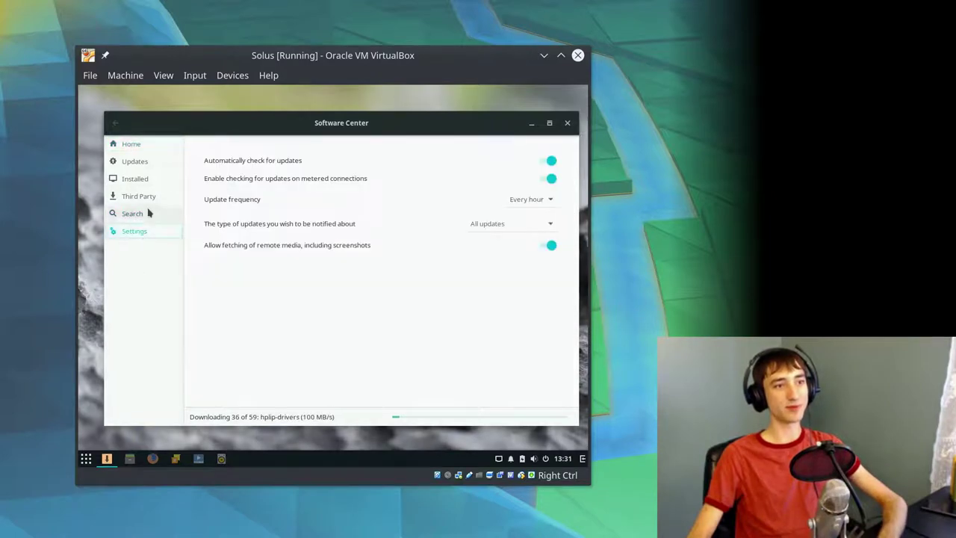
pyautogui.click(150, 145)
# - Start downloading the Guest Additions 5.1.28 disk image via Devices > Insert Guest Additions CD image
pyautogui.click(124, 75)
pyautogui.moveTo(163, 75)
pyautogui.moveTo(232, 75)
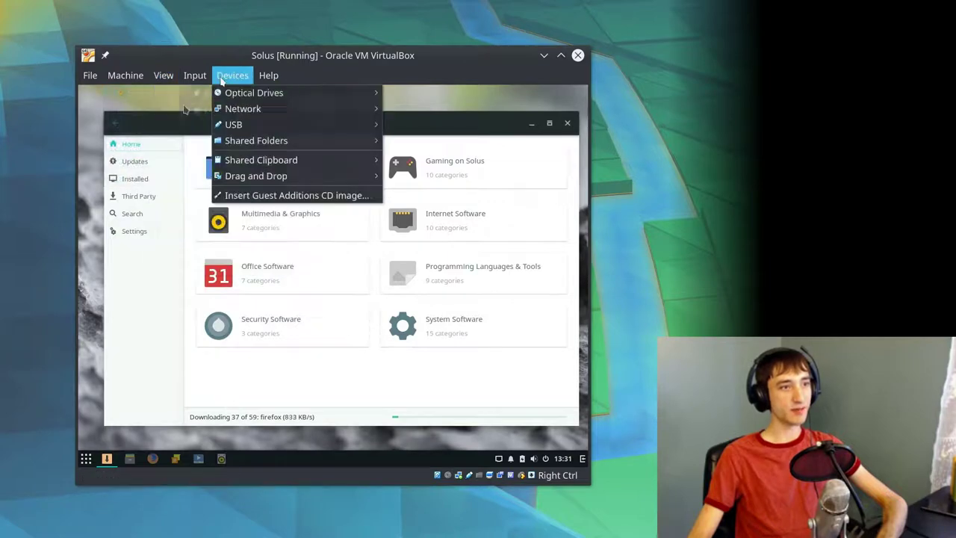
pyautogui.click(234, 195)
pyautogui.click(308, 298)
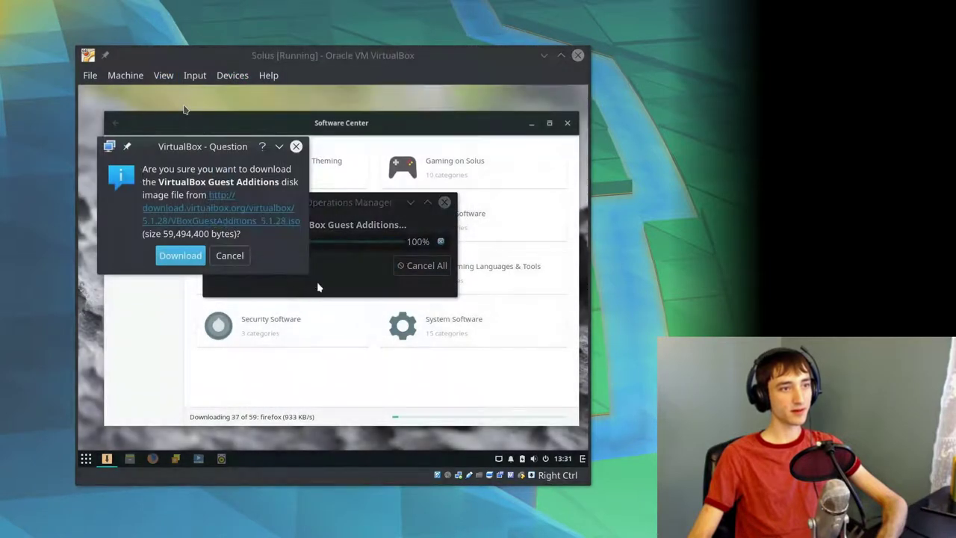
pyautogui.click(200, 258)
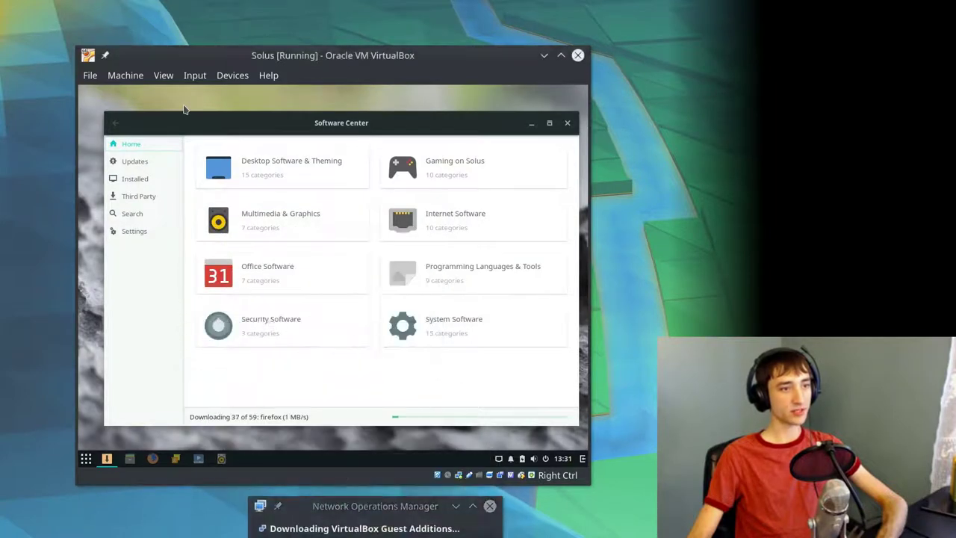
# - Return Software Center to its Updates page, applying package 37 of 59
pyautogui.click(130, 231)
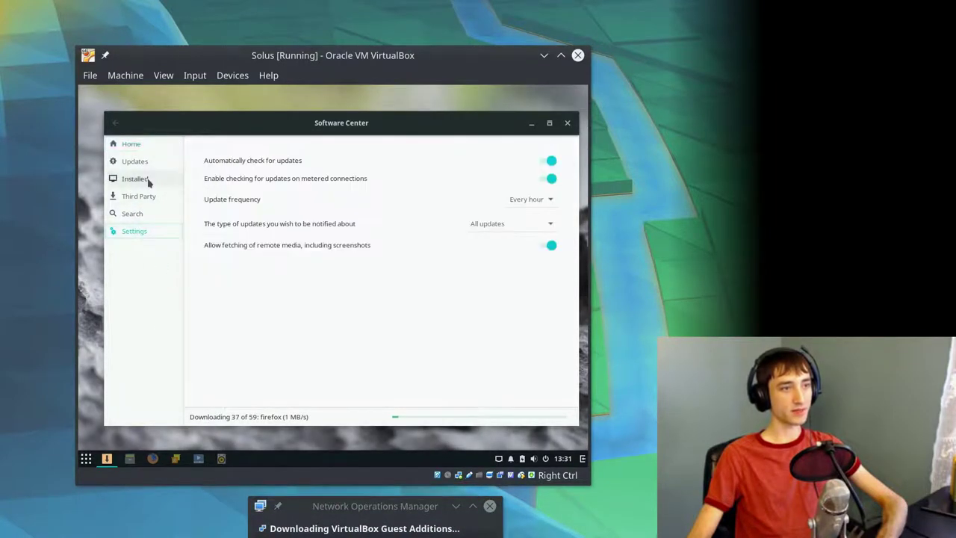
pyautogui.click(144, 179)
pyautogui.click(136, 162)
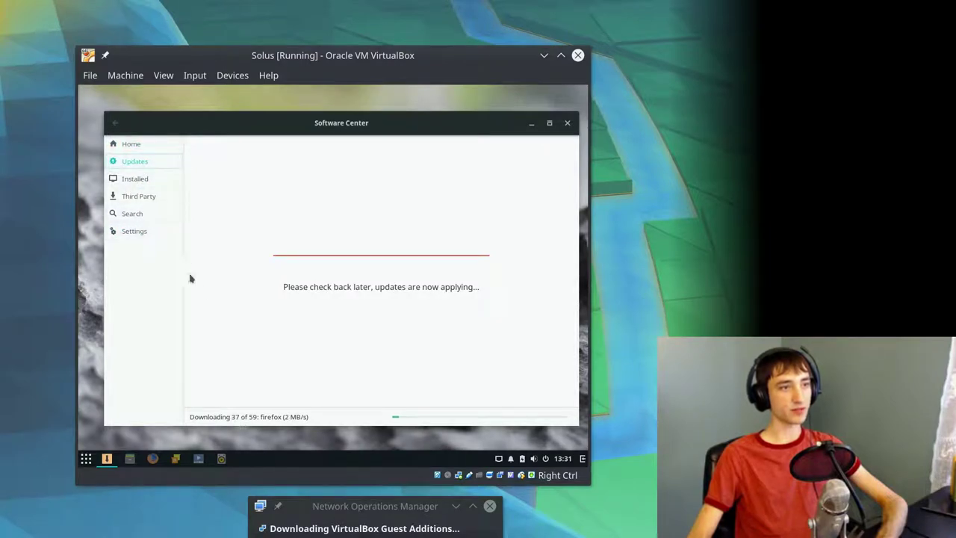
# - Search Software Center for 'nibbles', then replace the query with 'virtual'
pyautogui.click(153, 213)
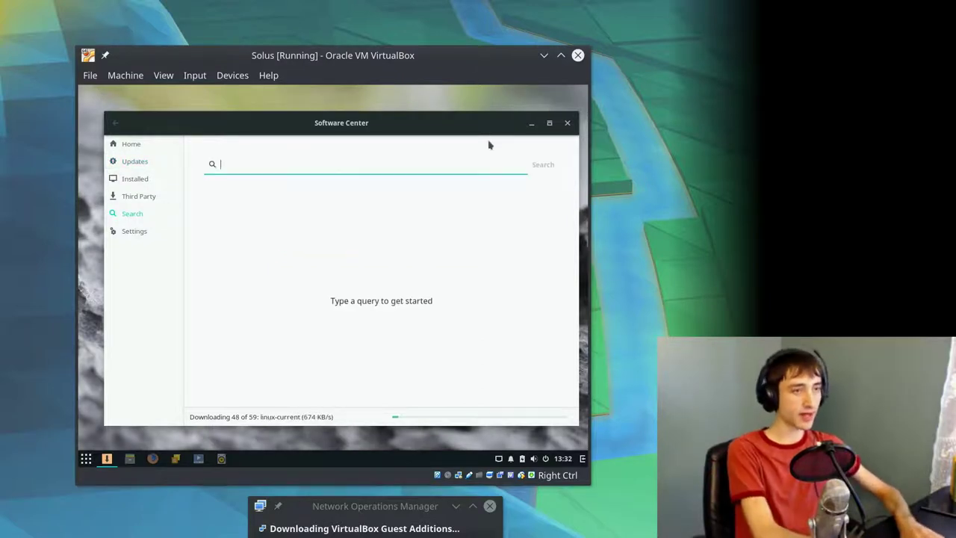
pyautogui.write('nibbles')
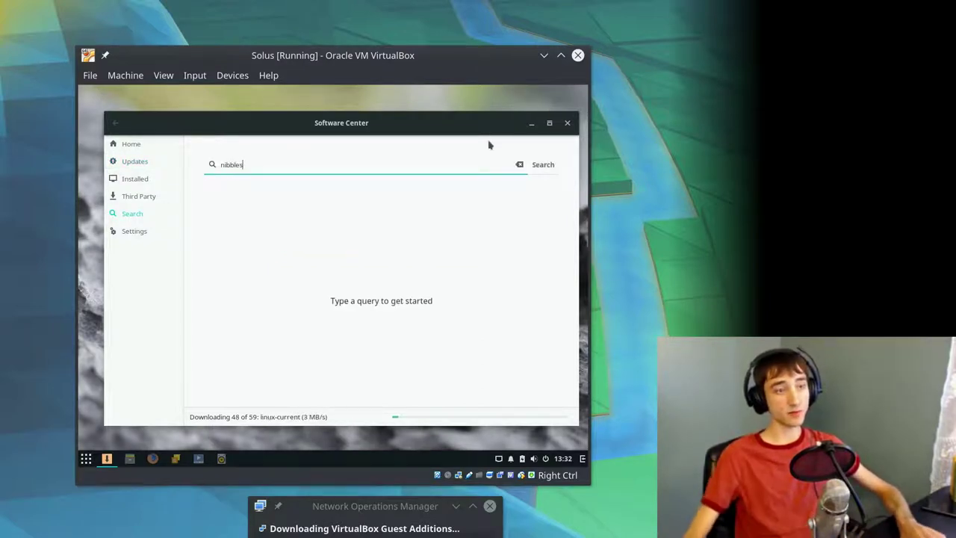
pyautogui.press('Return')
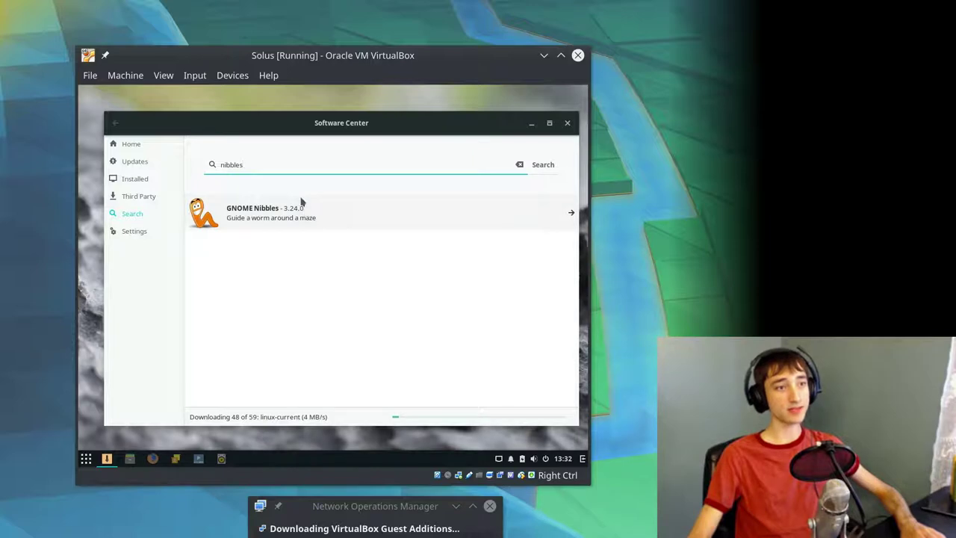
pyautogui.hotkey('ctrl', 'a')
pyautogui.press('BackSpace')
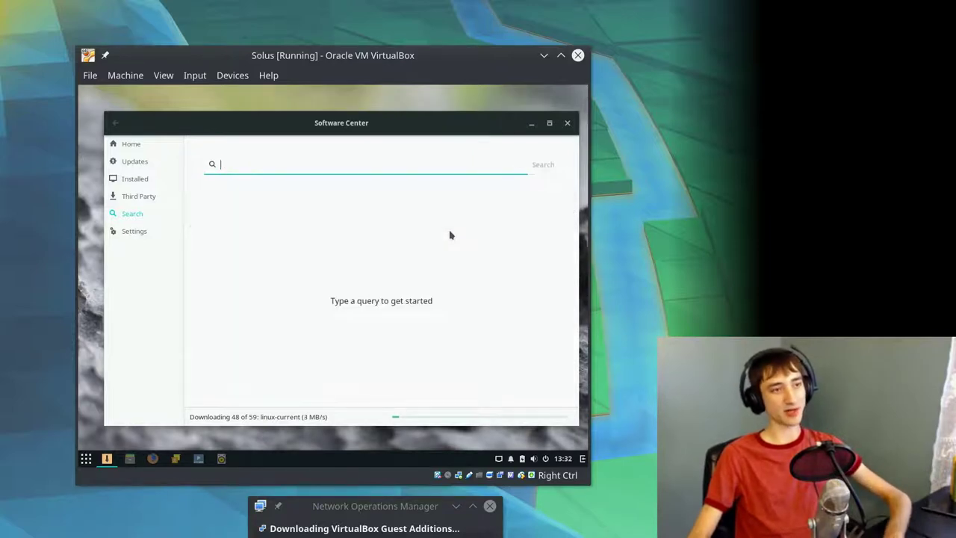
pyautogui.write('virtual')
pyautogui.press('Return')
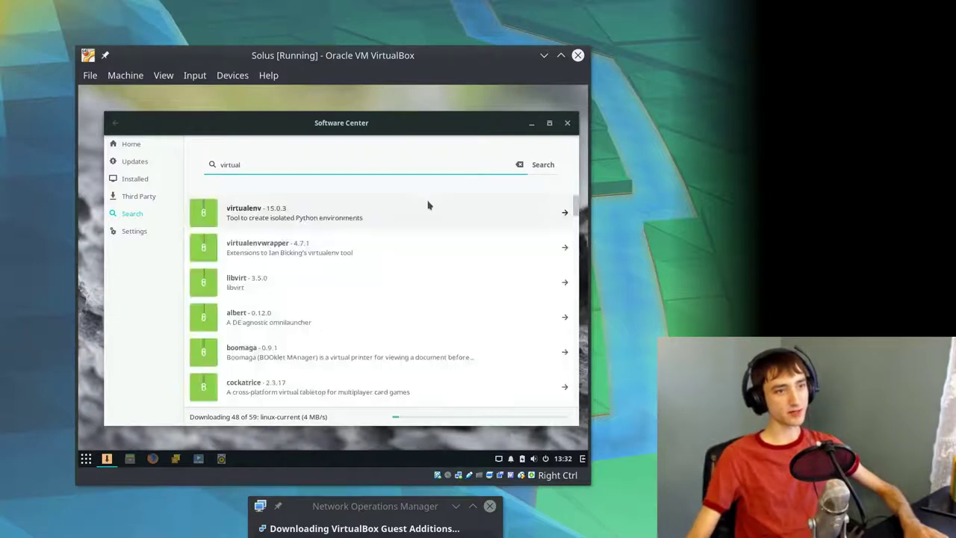
# - Look through the 'virtual' results and open the GNOME Boxes 3.24.0 details page
pyautogui.scroll(-3, 374, 261)
pyautogui.scroll(1, 324, 295)
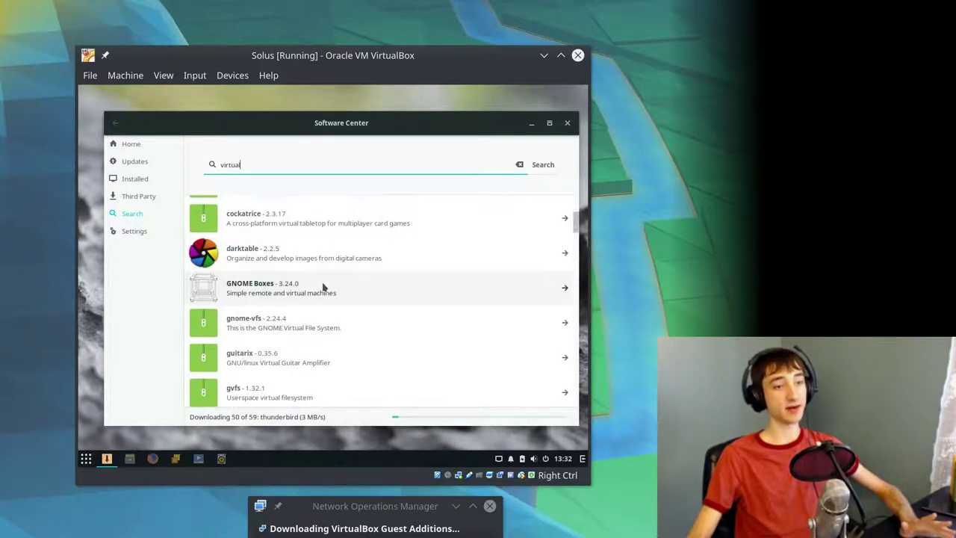
pyautogui.scroll(-12, 324, 287)
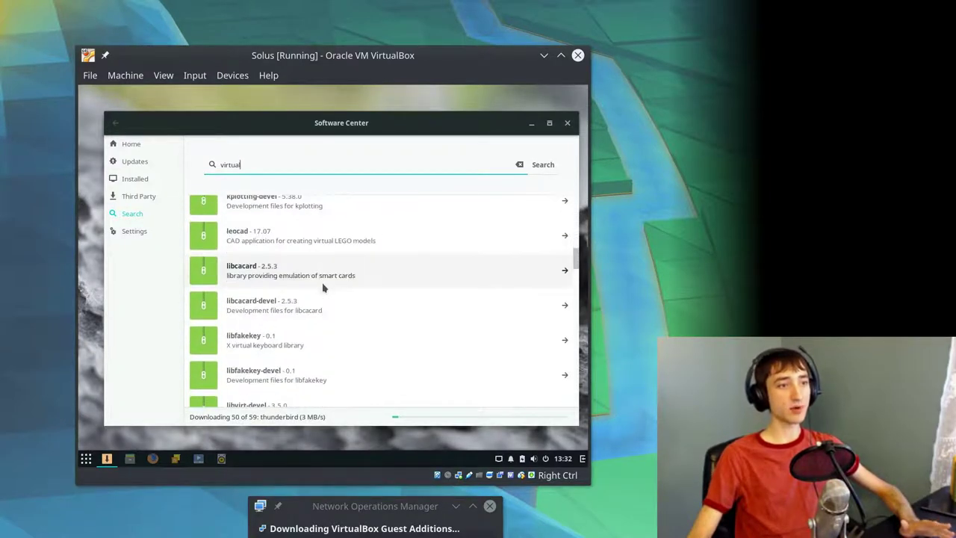
pyautogui.scroll(-10, 327, 290)
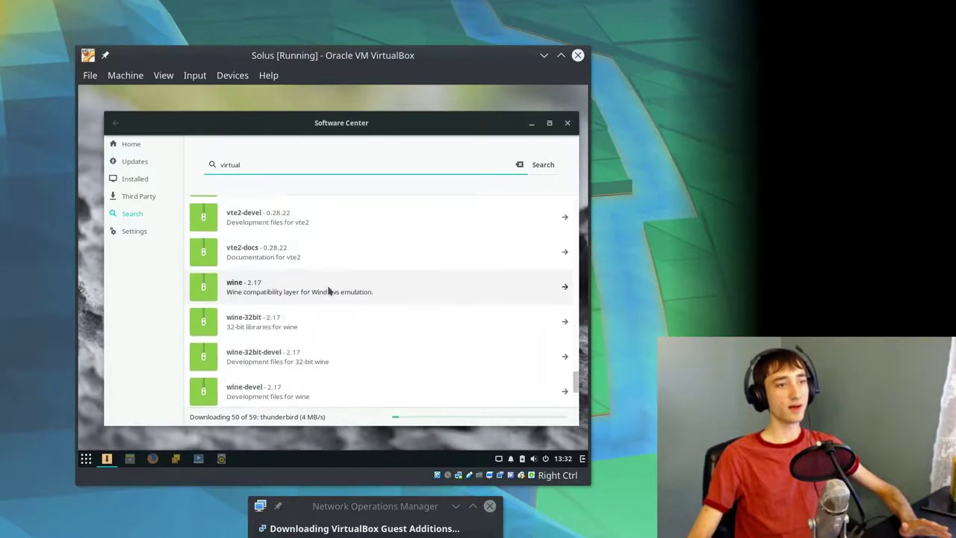
pyautogui.scroll(6, 327, 290)
pyautogui.scroll(-1, 329, 291)
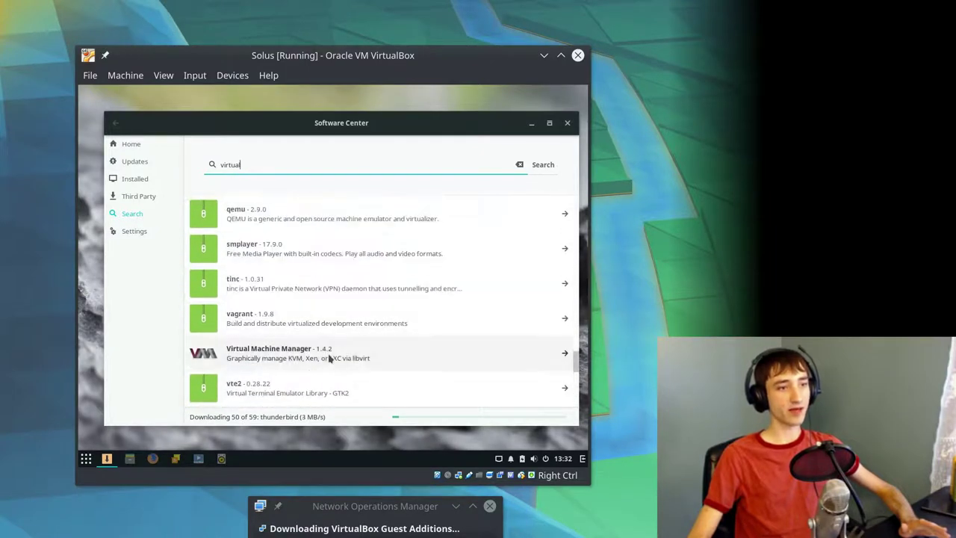
pyautogui.scroll(20, 497, 346)
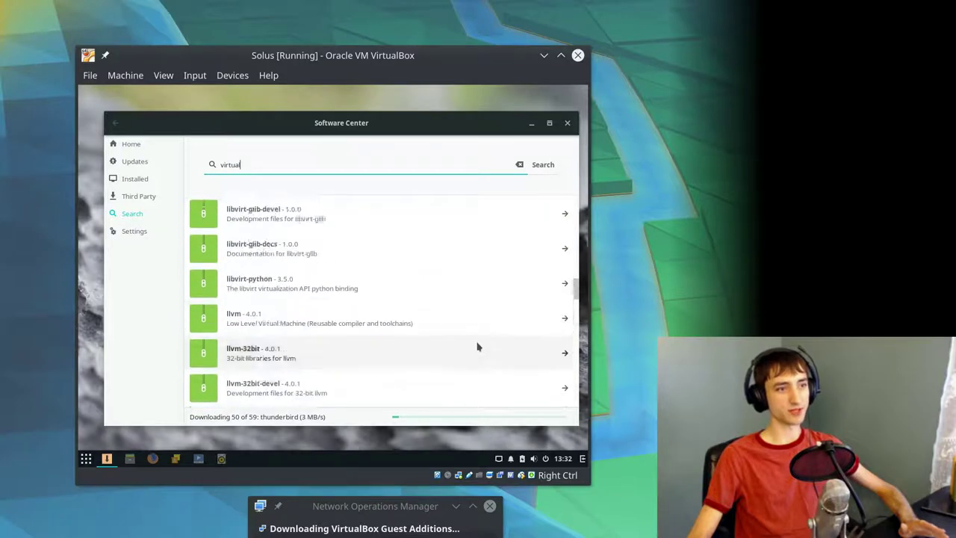
pyautogui.scroll(5, 412, 326)
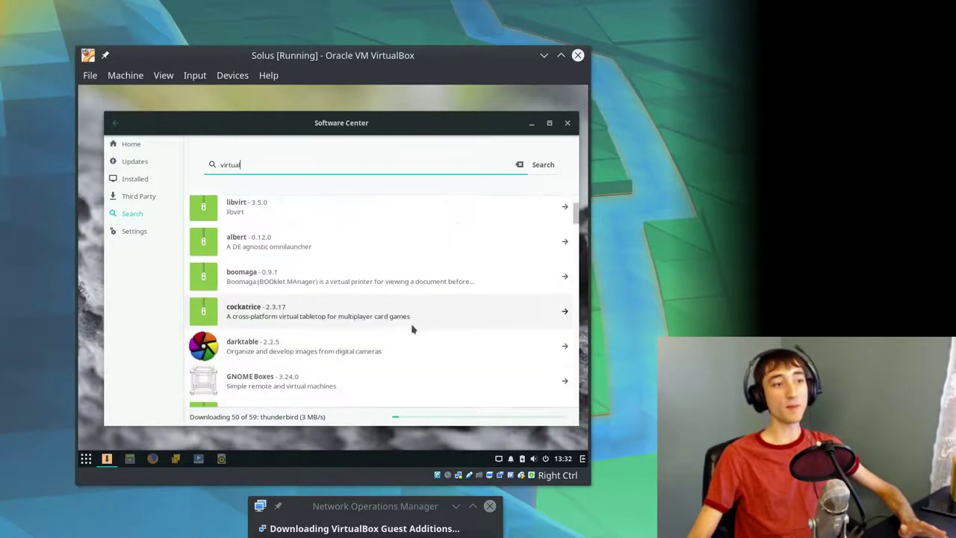
pyautogui.click(249, 380)
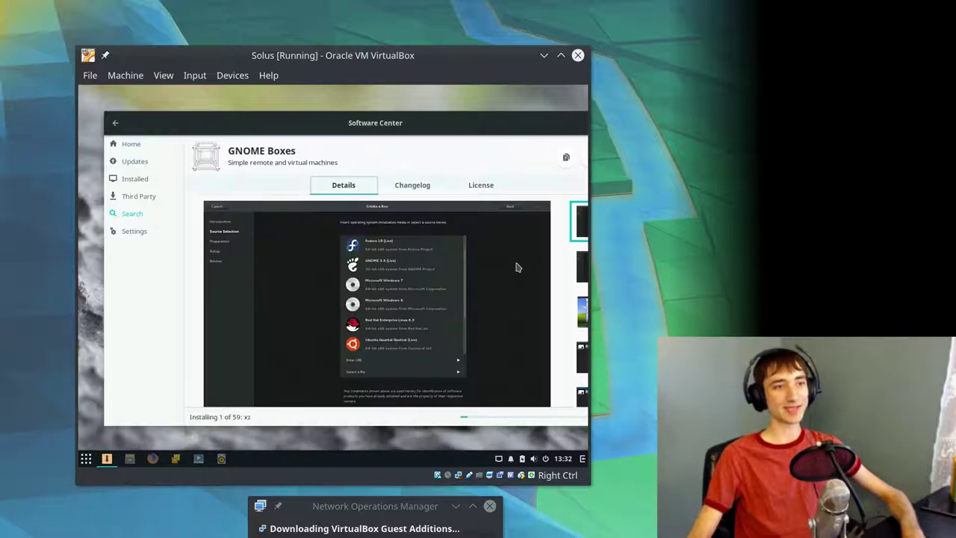
# - Page through the GNOME Boxes screenshots and insert the downloaded Guest Additions disc
pyautogui.click(581, 268)
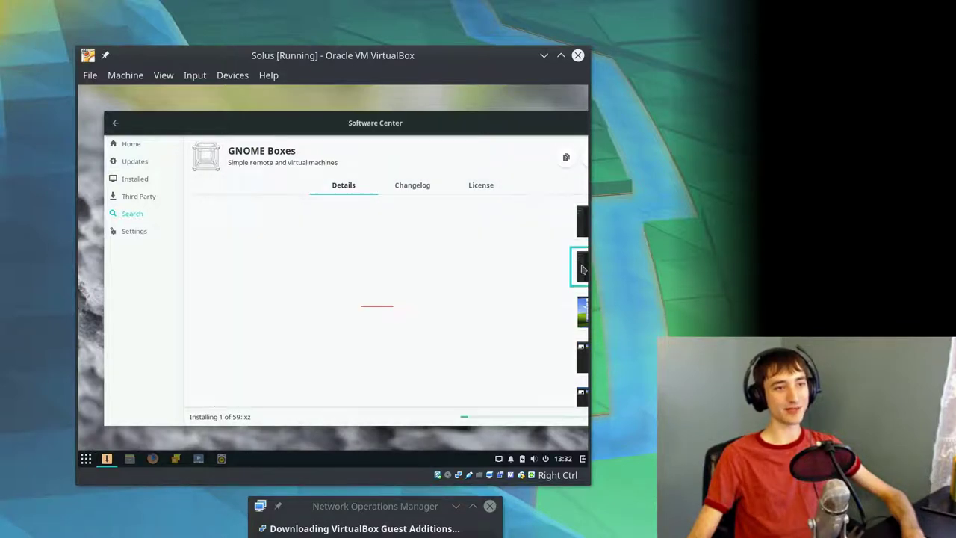
pyautogui.click(581, 318)
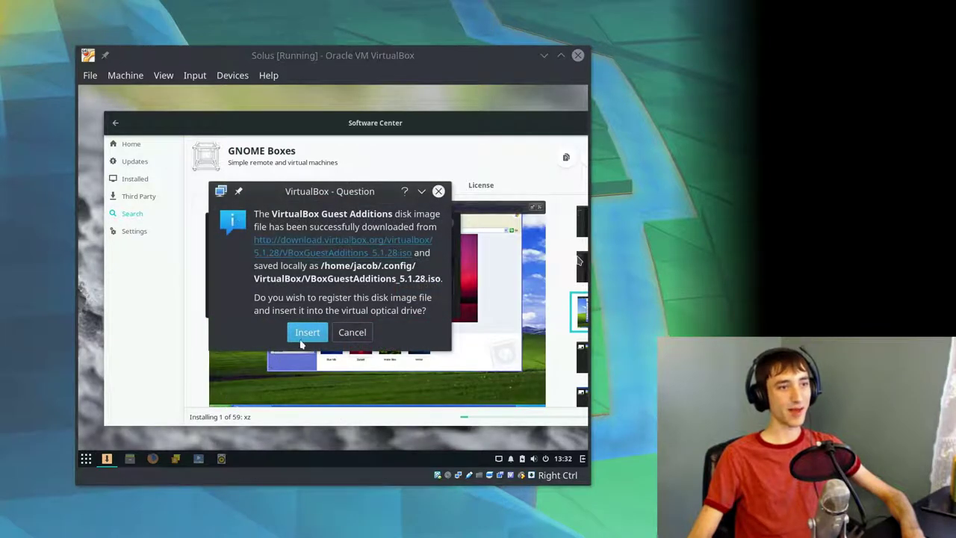
pyautogui.click(307, 332)
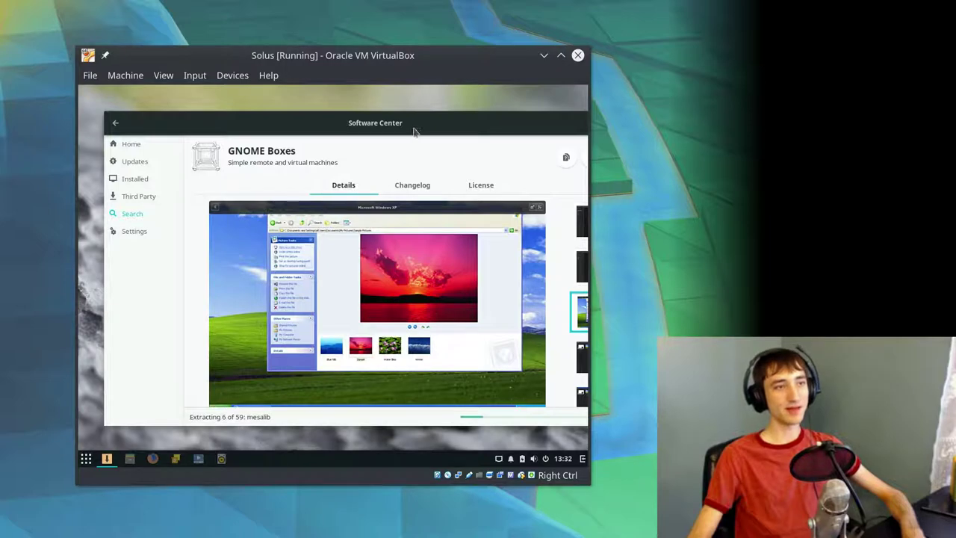
pyautogui.moveTo(415, 132); pyautogui.dragTo(387, 126)
pyautogui.click(577, 353)
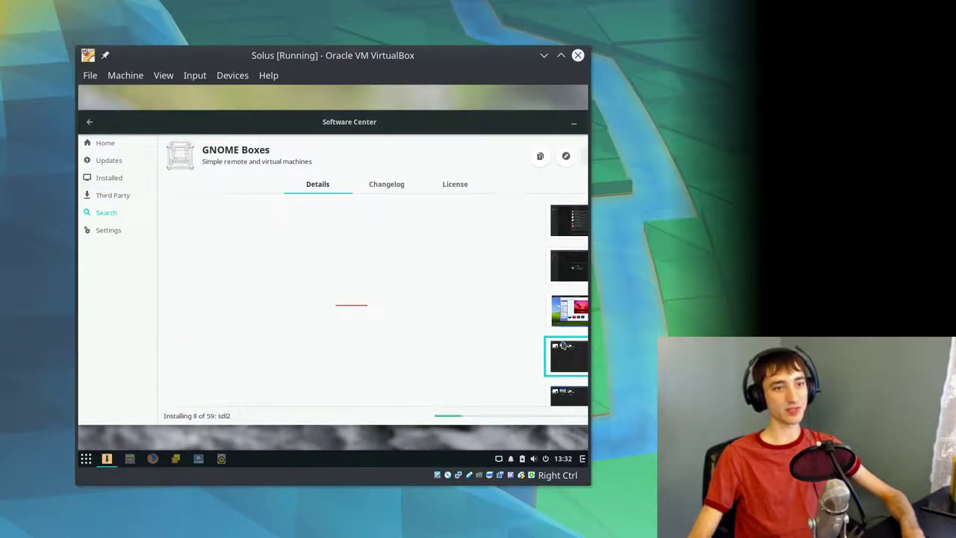
pyautogui.scroll(-1, 562, 342)
pyautogui.click(560, 382)
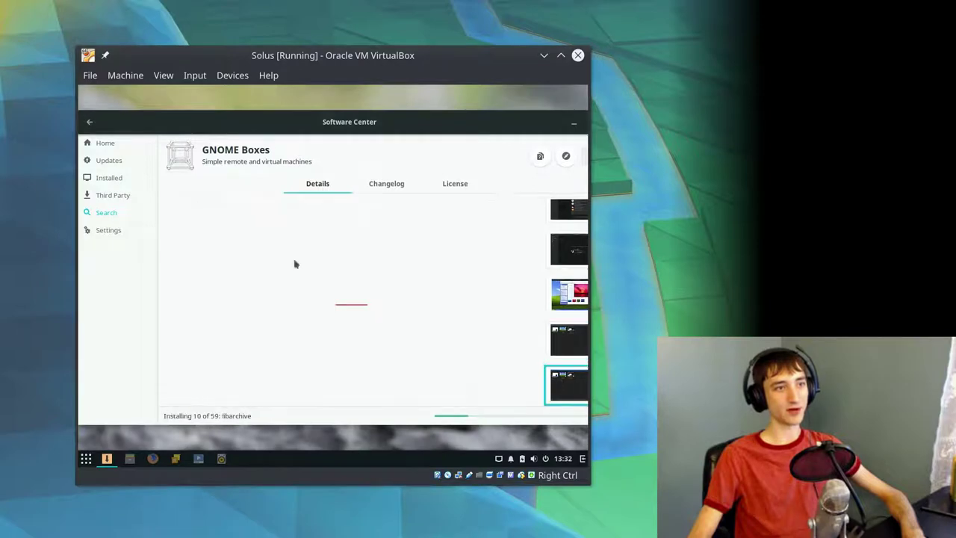
# - Return Software Center to its Home categories and restore the window from maximized
pyautogui.click(112, 146)
pyautogui.moveTo(221, 127); pyautogui.dragTo(112, 163)
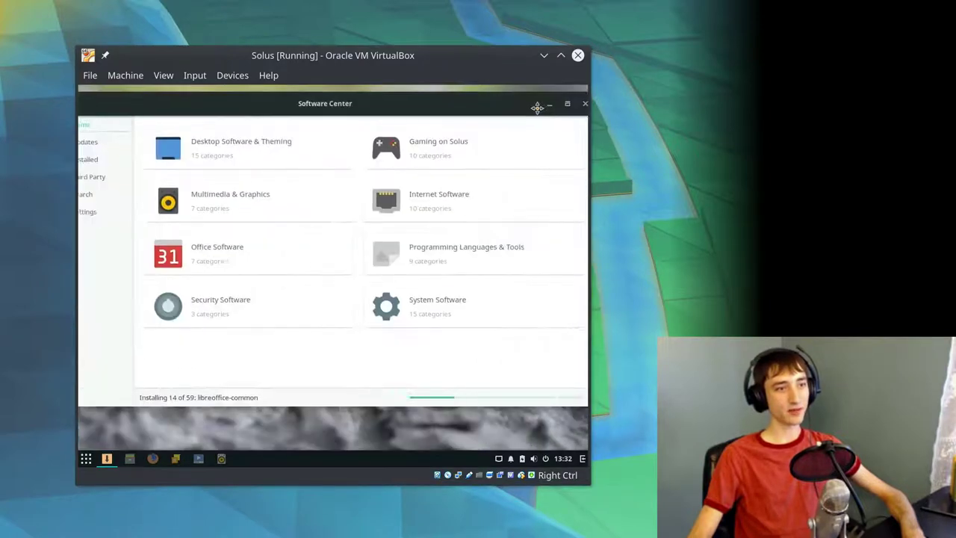
pyautogui.moveTo(536, 107); pyautogui.dragTo(489, 124)
# - Close and reopen Software Center on its Updates page, then unmaximize the window
pyautogui.click(537, 121)
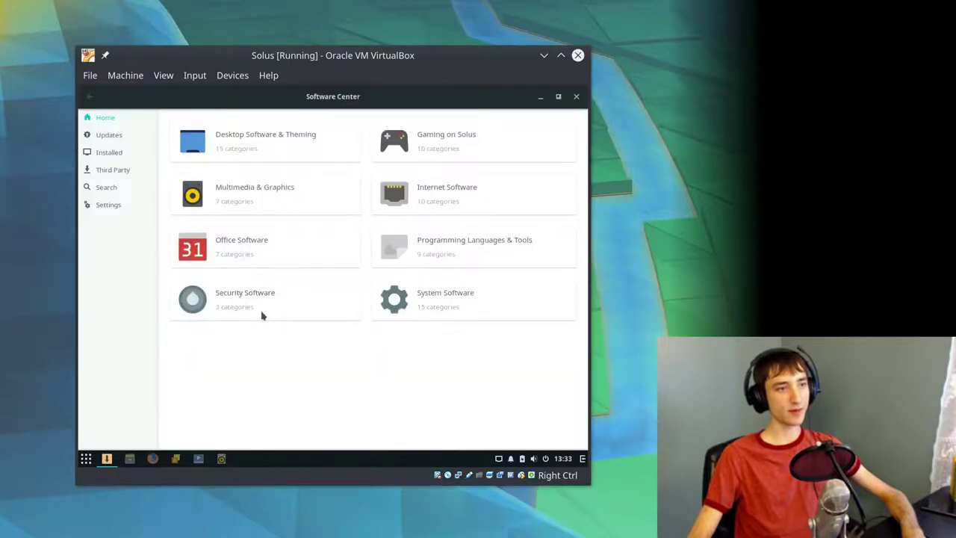
pyautogui.click(137, 141)
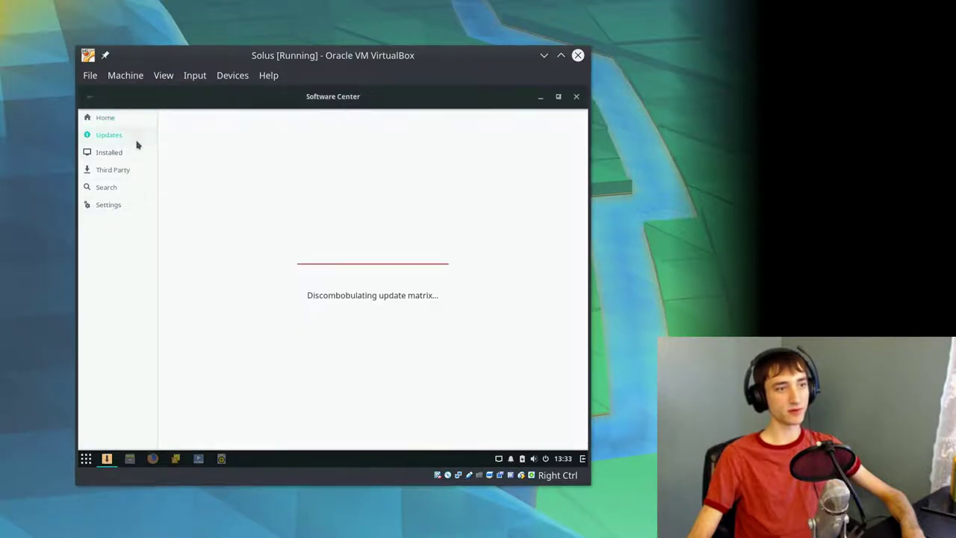
pyautogui.moveTo(405, 110)
pyautogui.mouseDown()
pyautogui.moveTo(403, 202)
pyautogui.moveTo(401, 98)
pyautogui.moveTo(401, 115)
pyautogui.mouseUp()
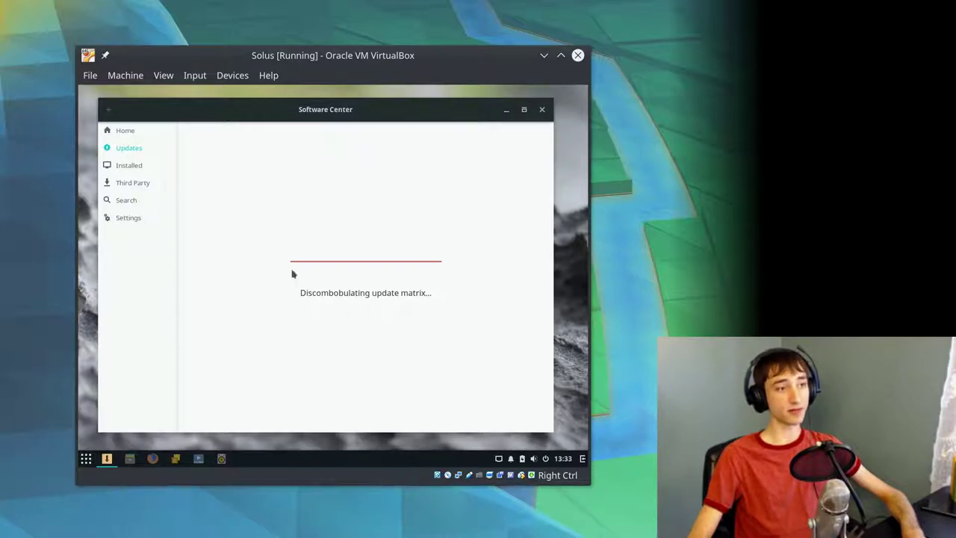
# - Close Software Center, view Budgie Desktop Settings, close them, and launch the Files file manager
pyautogui.click(541, 110)
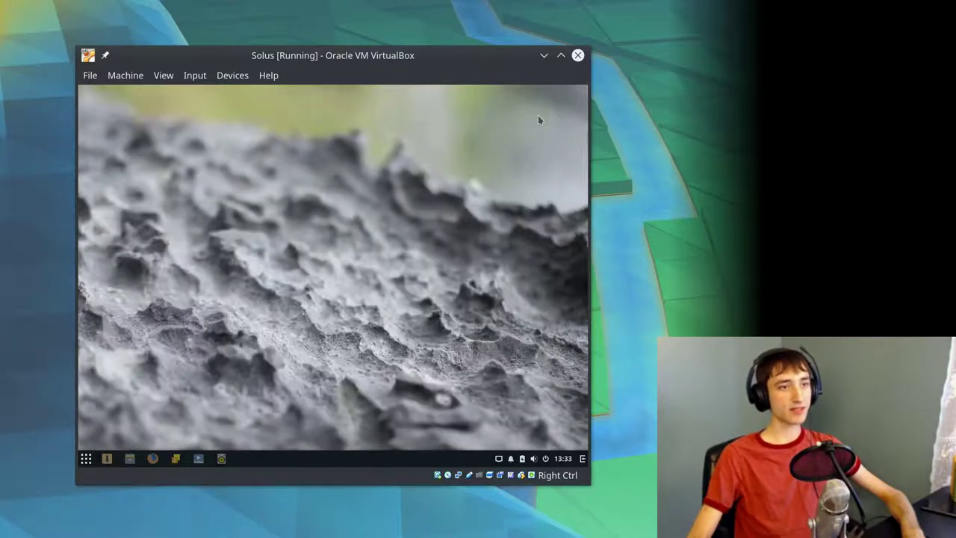
pyautogui.press('super')
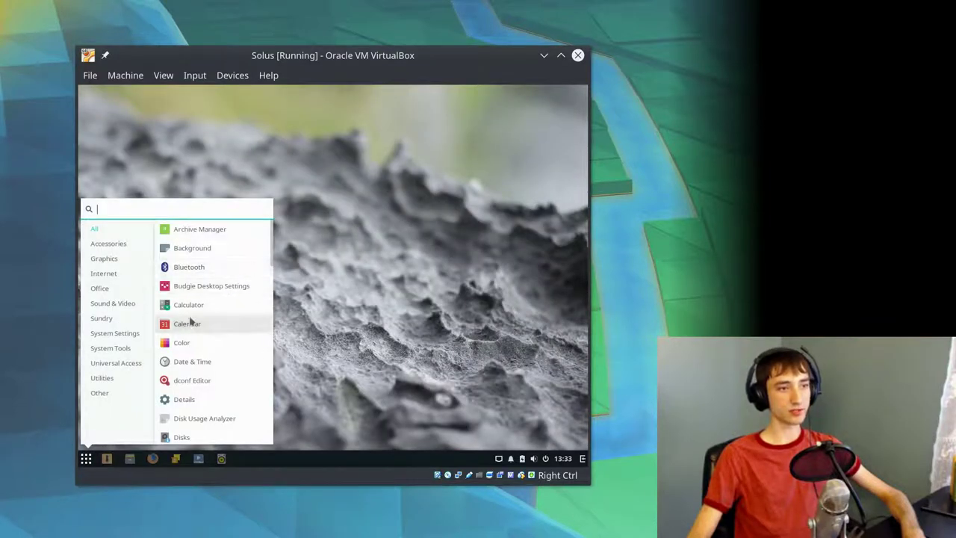
pyautogui.click(228, 287)
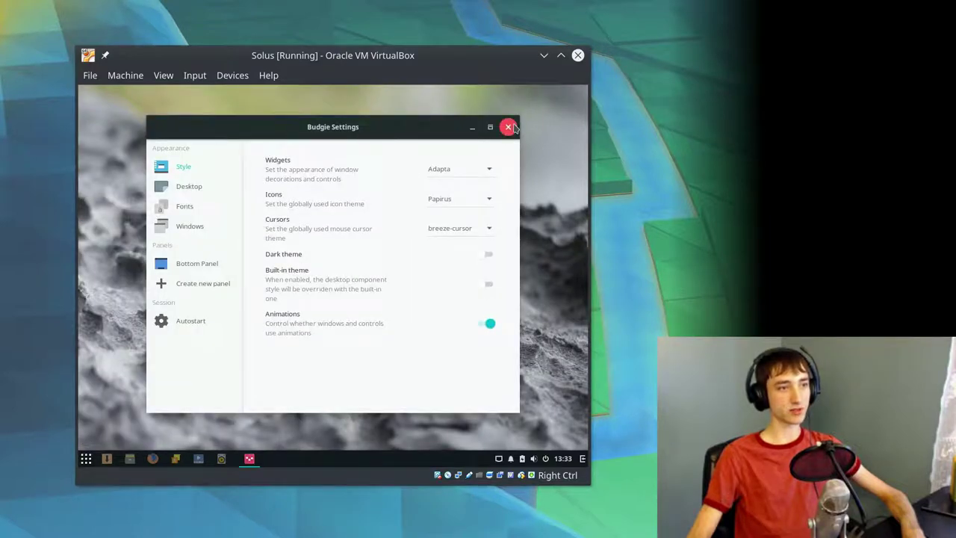
pyautogui.click(512, 128)
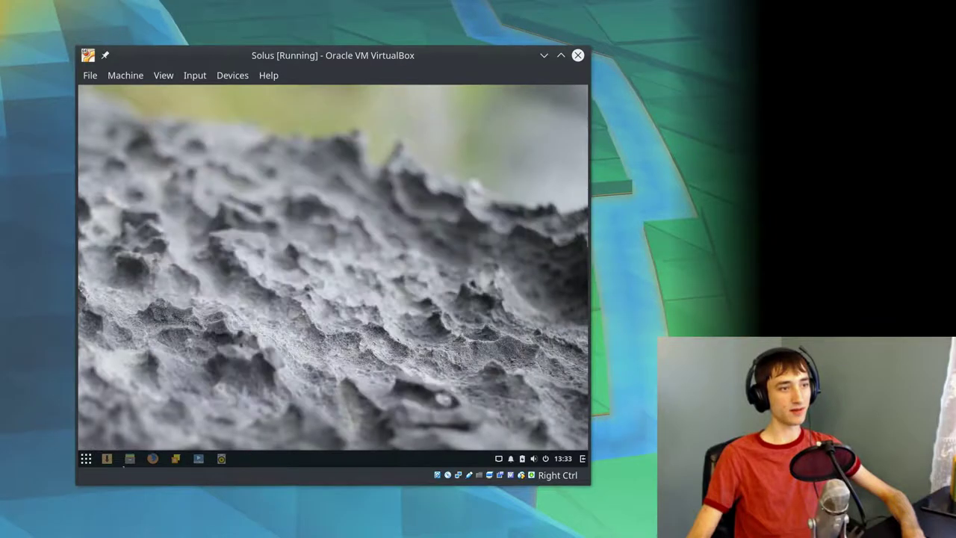
pyautogui.click(129, 458)
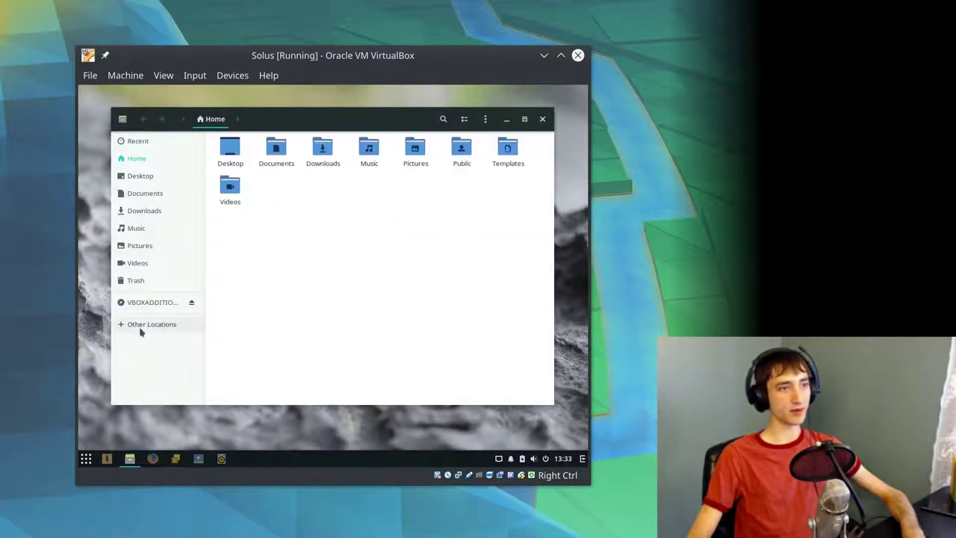
# - Run the VBOXADDITIONS disc software and authorise the installer with the account password
pyautogui.click(152, 301)
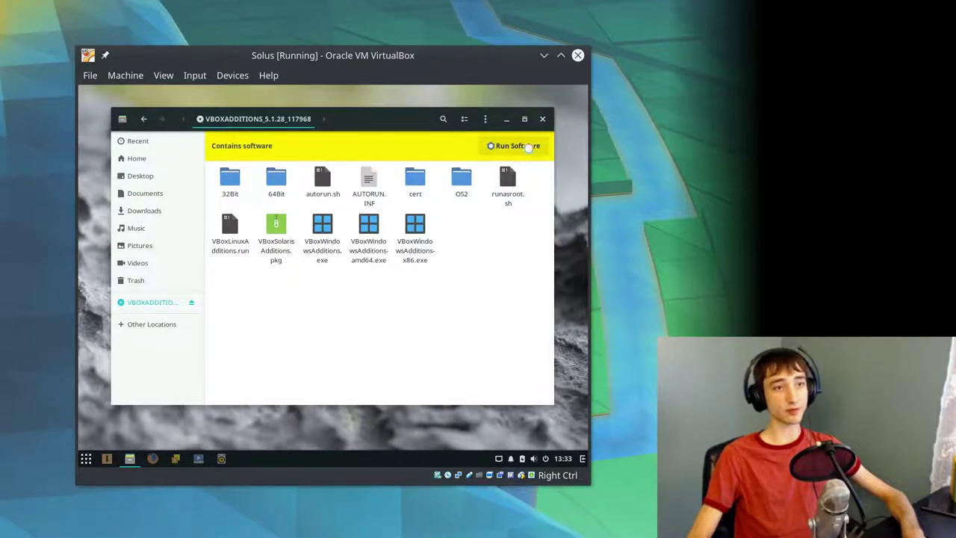
pyautogui.click(528, 148)
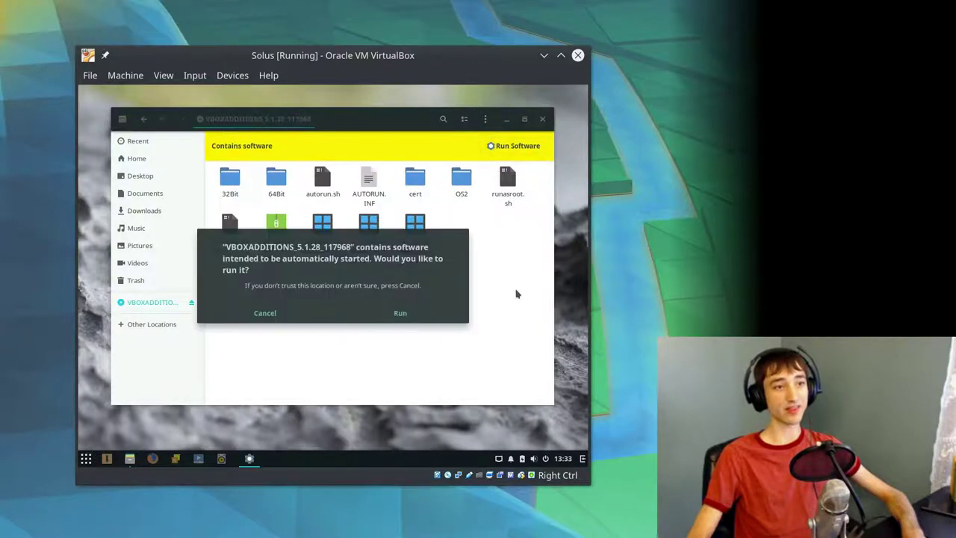
pyautogui.click(425, 319)
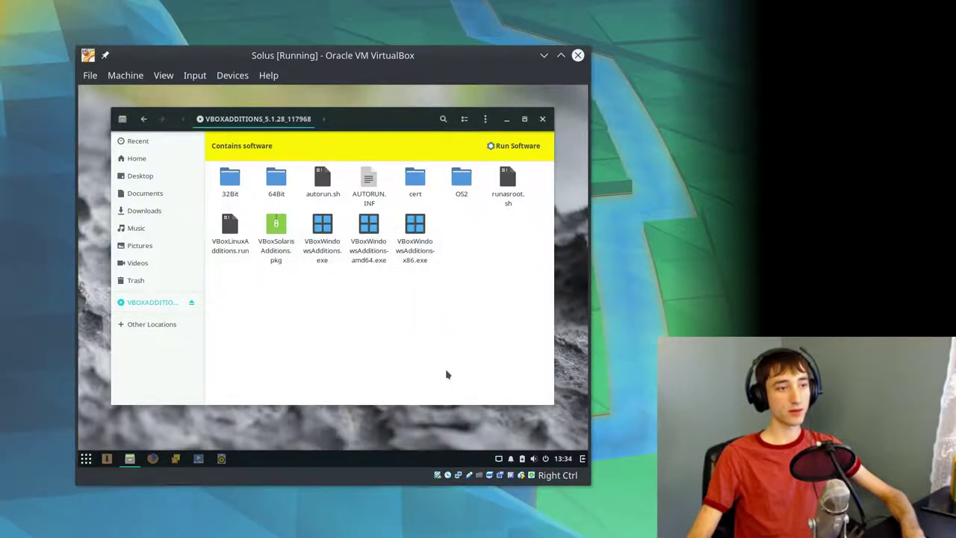
pyautogui.rightClick(446, 374)
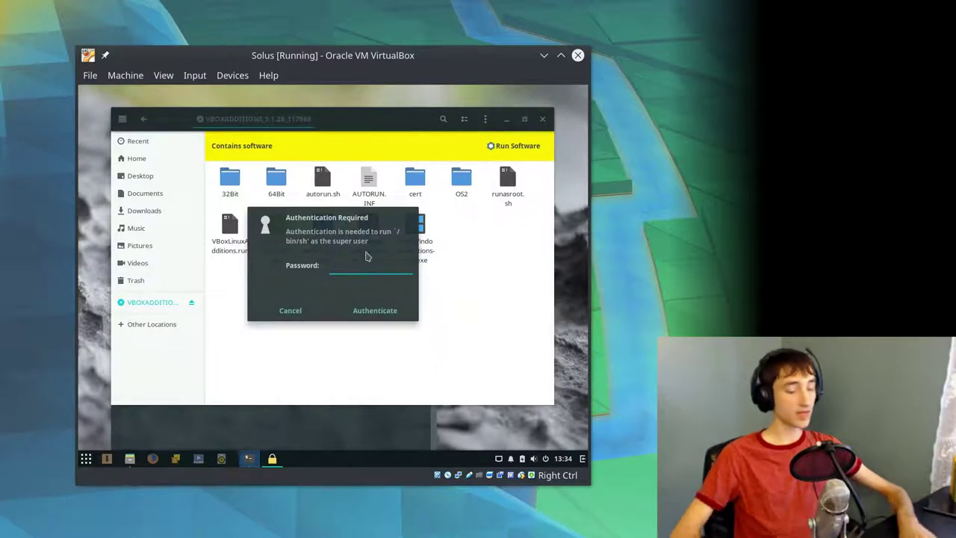
pyautogui.write('••••••••')
pyautogui.press('Return')
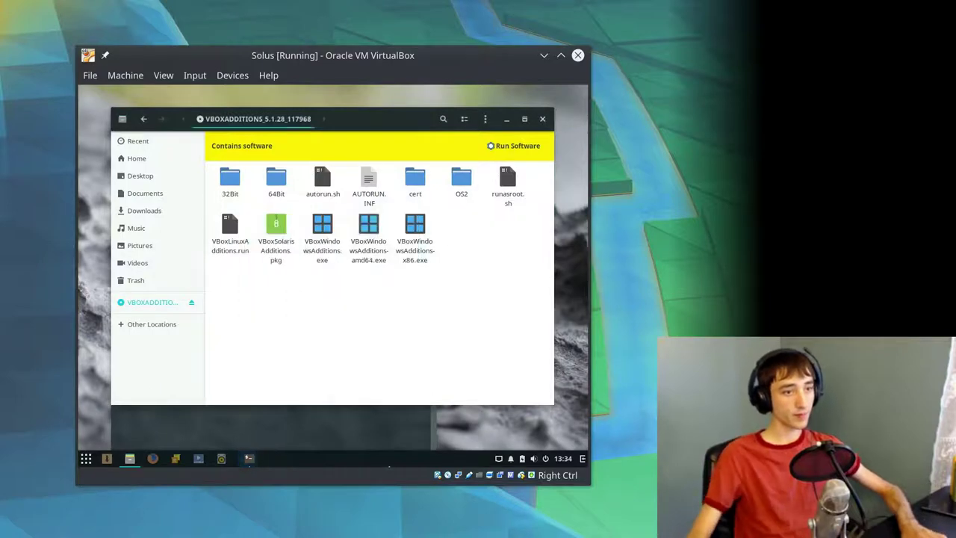
# - Arrange the installer terminal and file manager windows to read the vboxadd failure output
pyautogui.moveTo(279, 224); pyautogui.dragTo(265, 213)
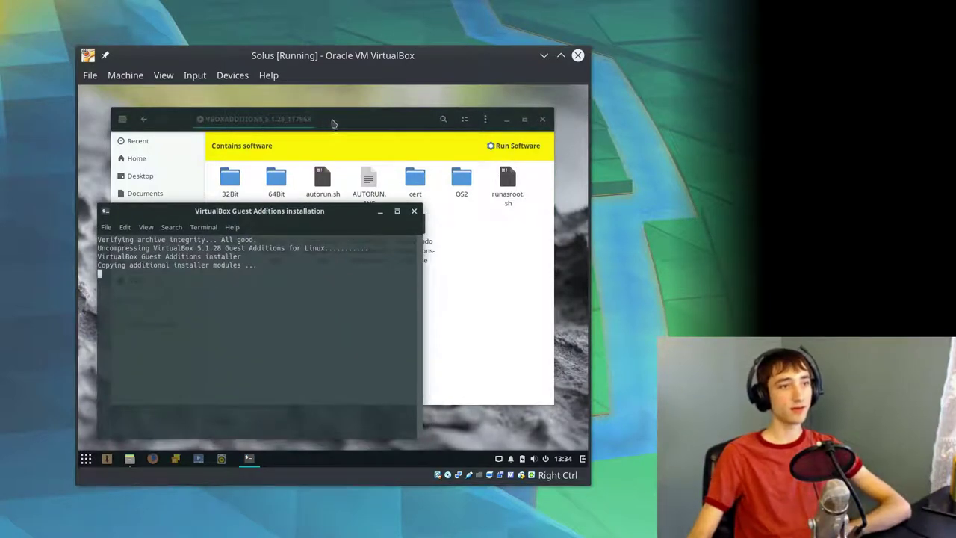
pyautogui.moveTo(333, 118); pyautogui.dragTo(361, 104)
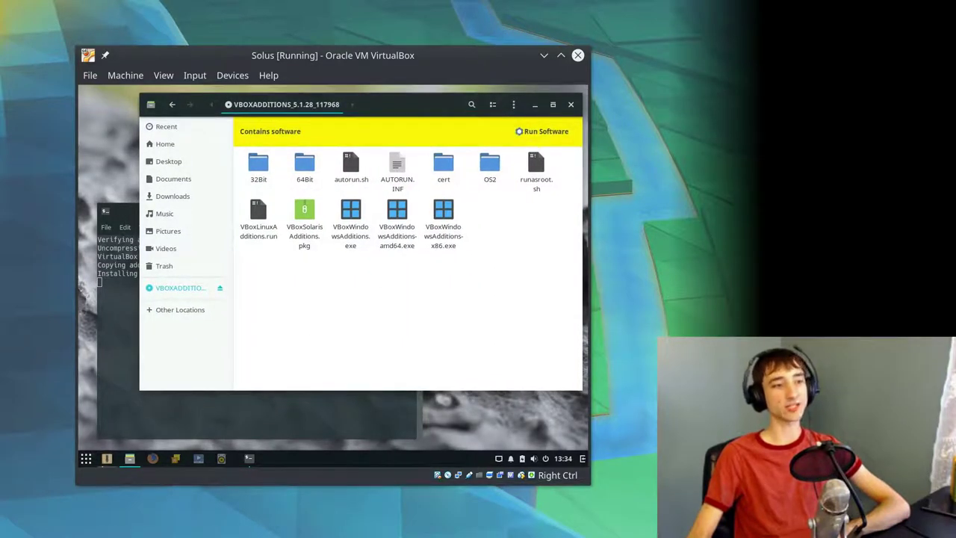
pyautogui.click(209, 419)
pyautogui.moveTo(230, 212); pyautogui.dragTo(226, 215)
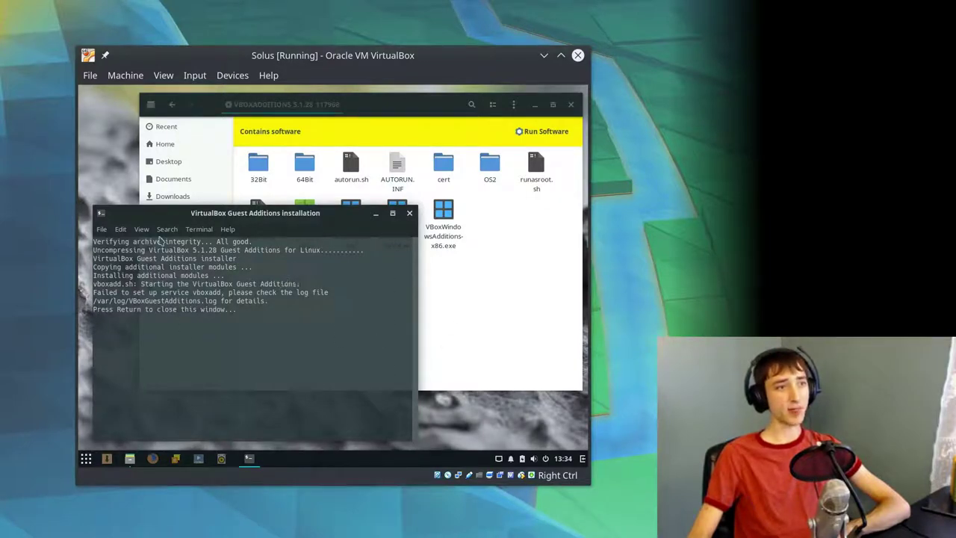
# - Switch the terminal theme variant to Light and back to Dark in its preferences
pyautogui.click(165, 229)
pyautogui.moveTo(193, 228)
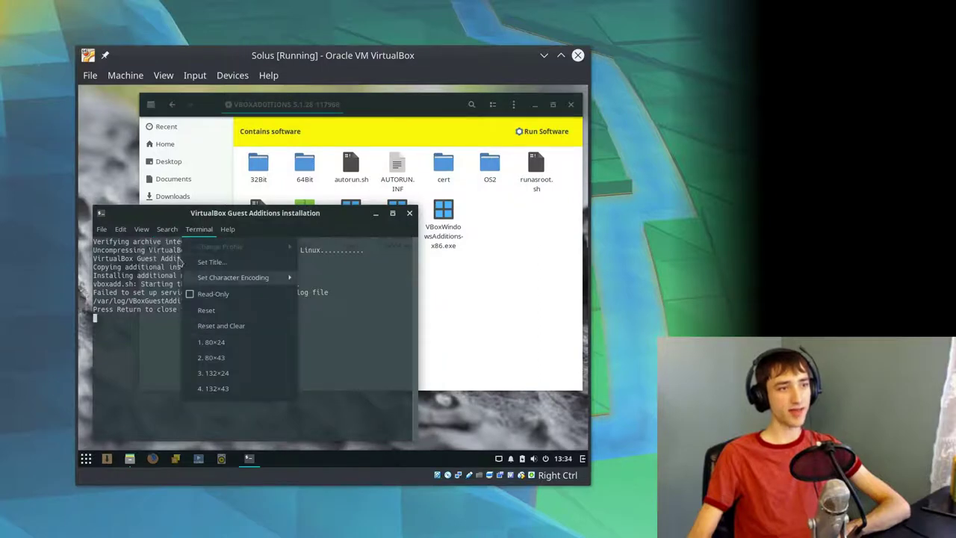
pyautogui.moveTo(142, 229)
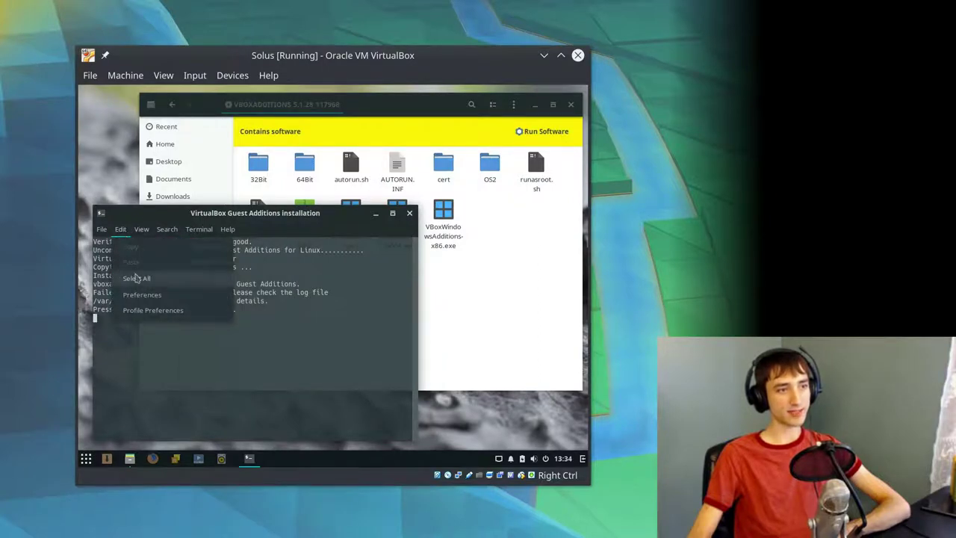
pyautogui.click(142, 293)
pyautogui.click(201, 209)
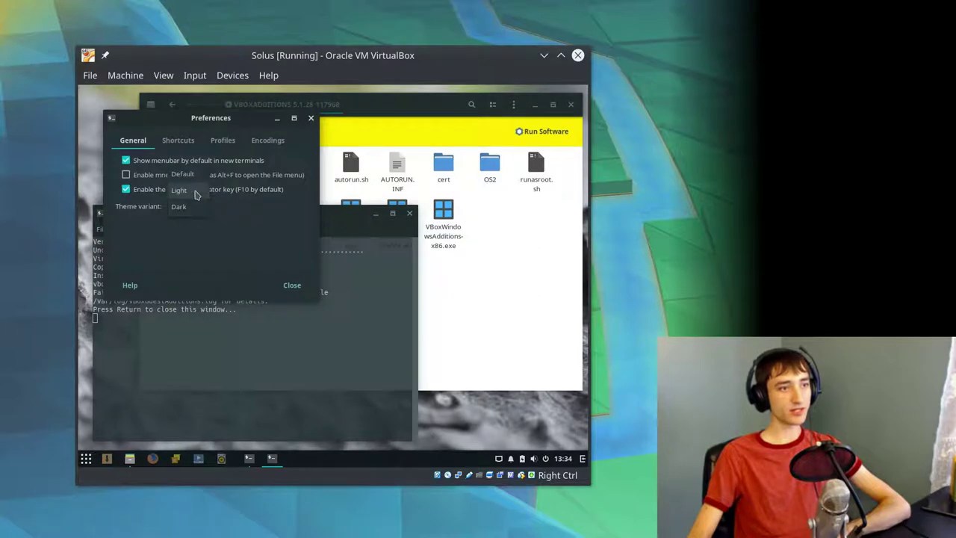
pyautogui.click(196, 194)
pyautogui.click(198, 209)
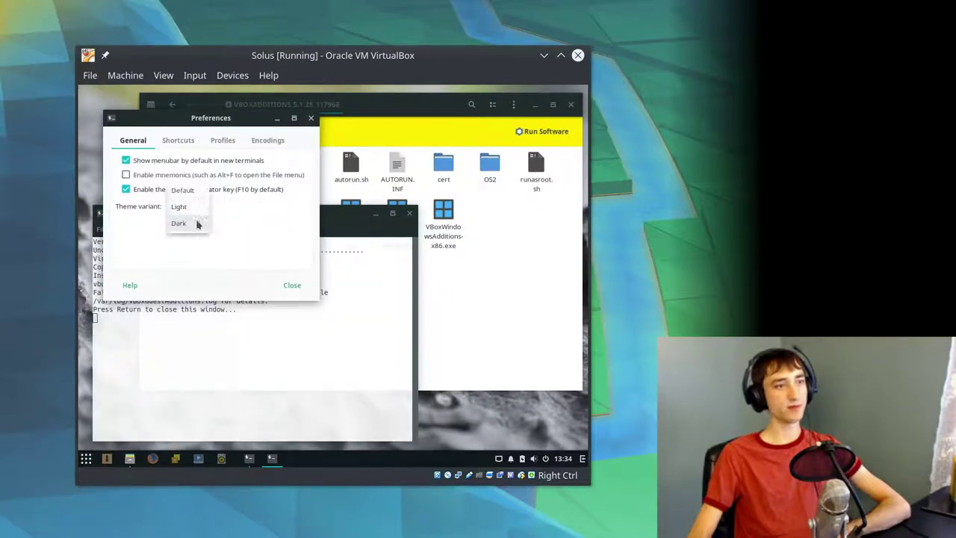
pyautogui.click(179, 224)
pyautogui.click(305, 290)
# - Review the terminal profile's colour settings, then close the profile settings
pyautogui.click(122, 230)
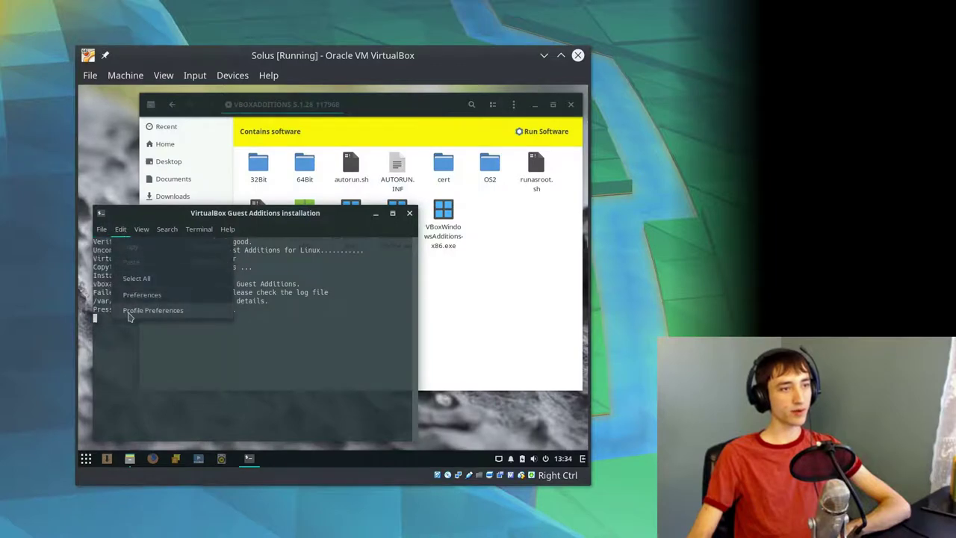
pyautogui.click(128, 314)
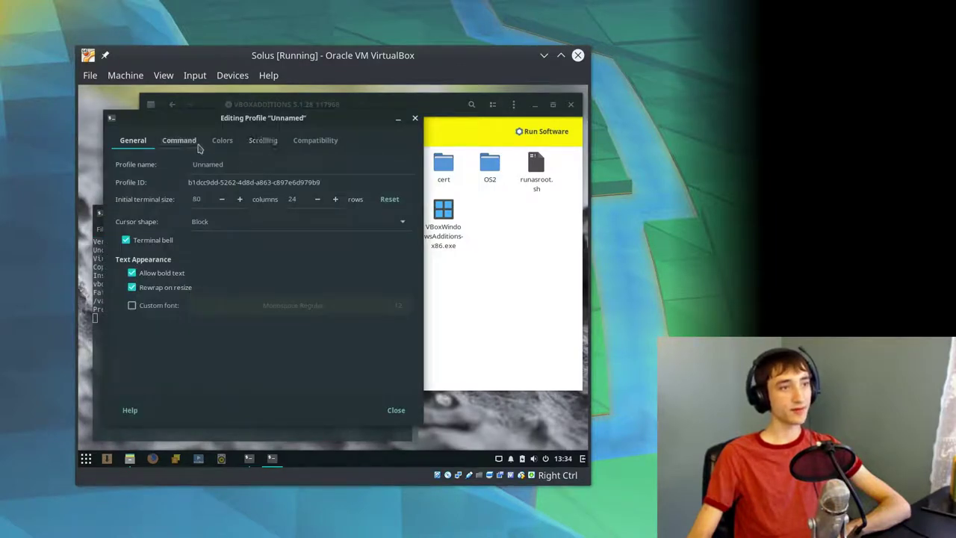
pyautogui.click(228, 143)
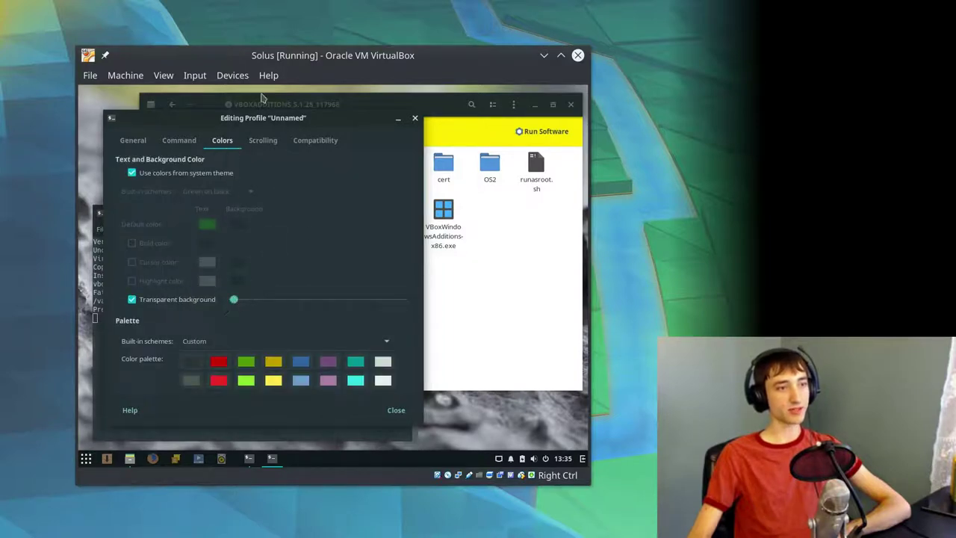
pyautogui.moveTo(257, 116); pyautogui.dragTo(228, 123)
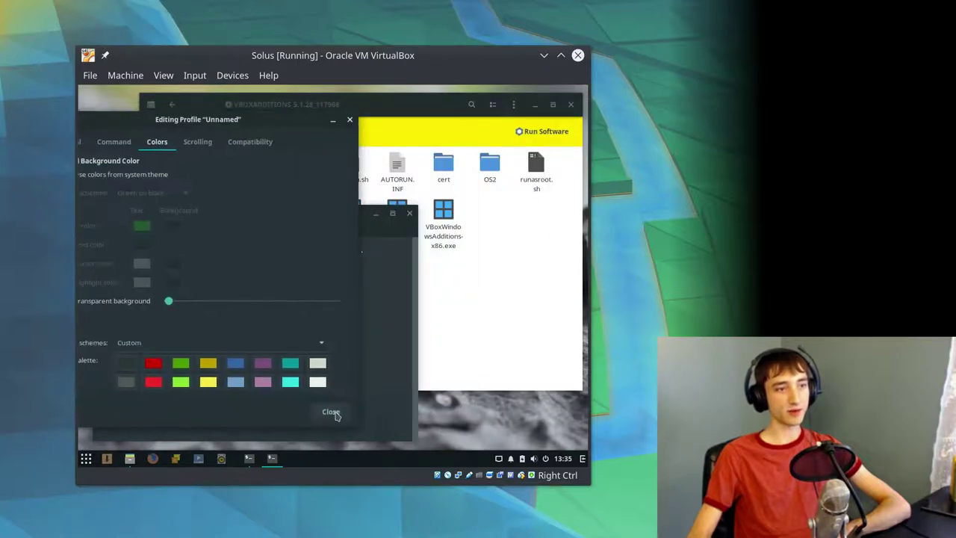
pyautogui.click(331, 413)
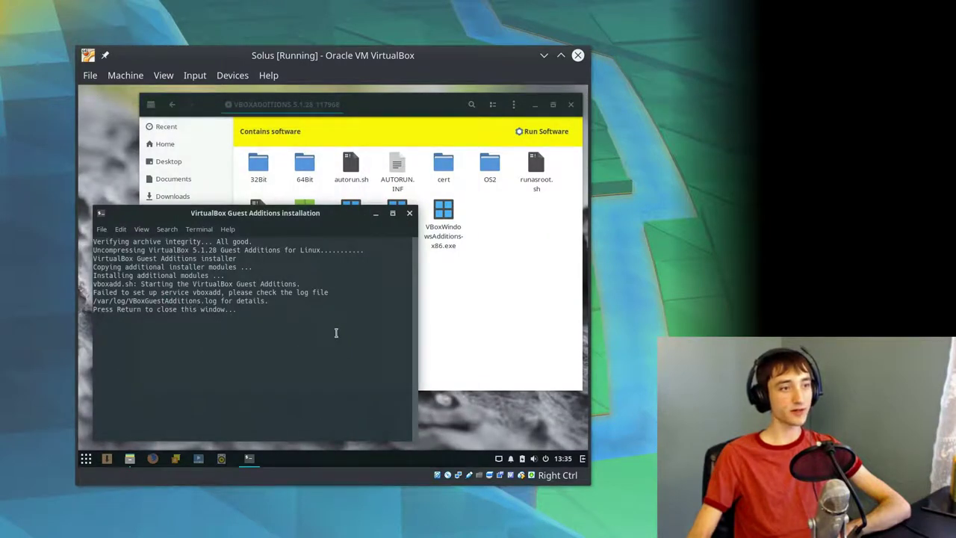
# - Close the Guest Additions installer and minimise the terminal and file manager to clear the desktop
pyautogui.press('Return')
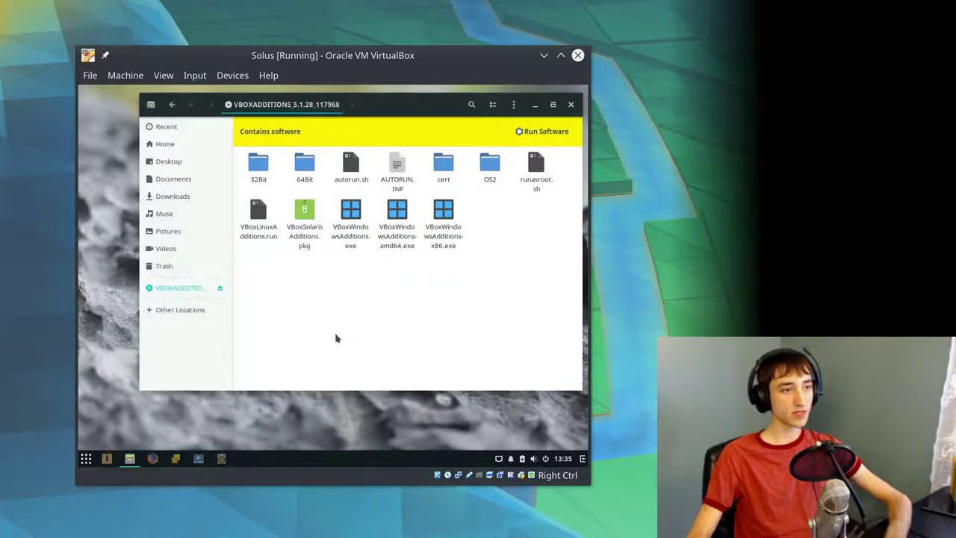
pyautogui.rightClick(351, 225)
pyautogui.rightClick(314, 303)
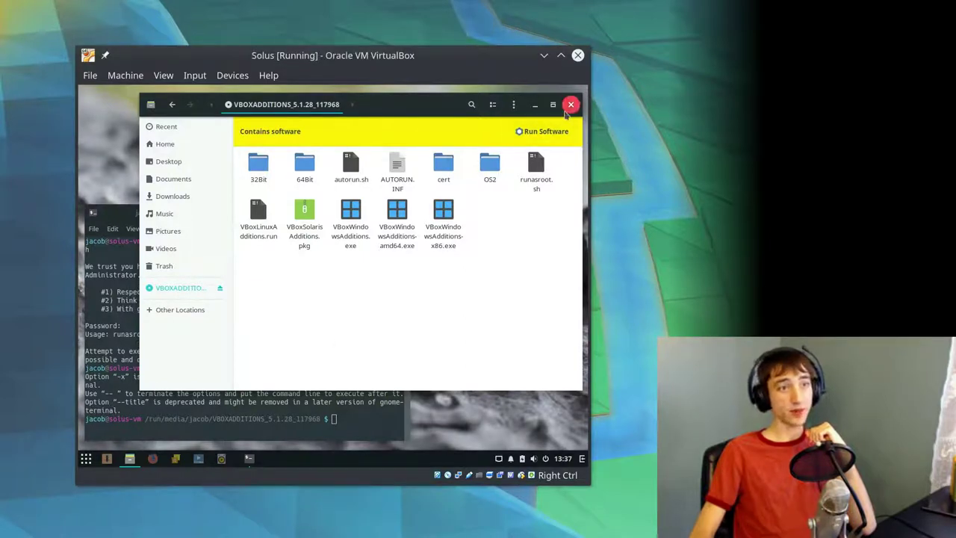
pyautogui.click(235, 410)
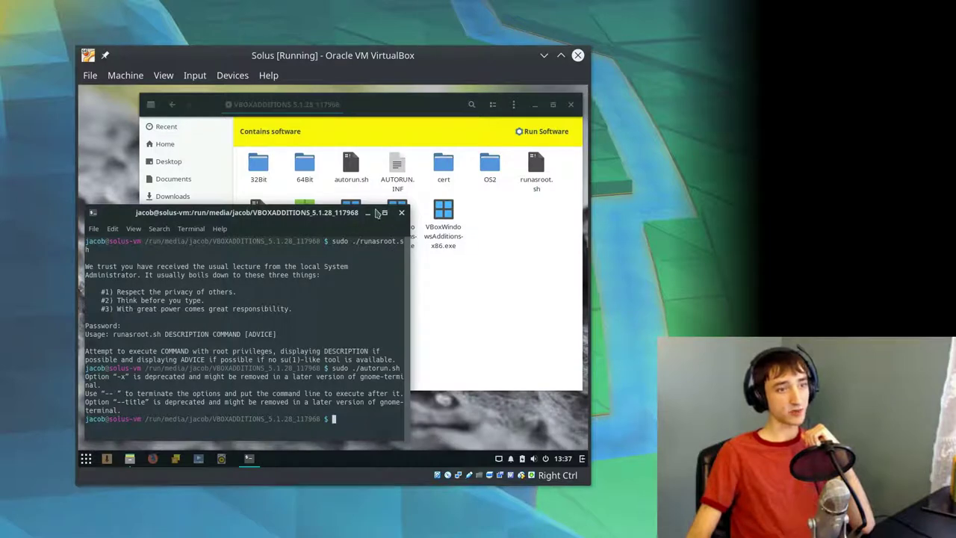
pyautogui.click(368, 213)
pyautogui.click(534, 105)
# - Open a new terminal and check the kernel version with uname -r
pyautogui.press('super')
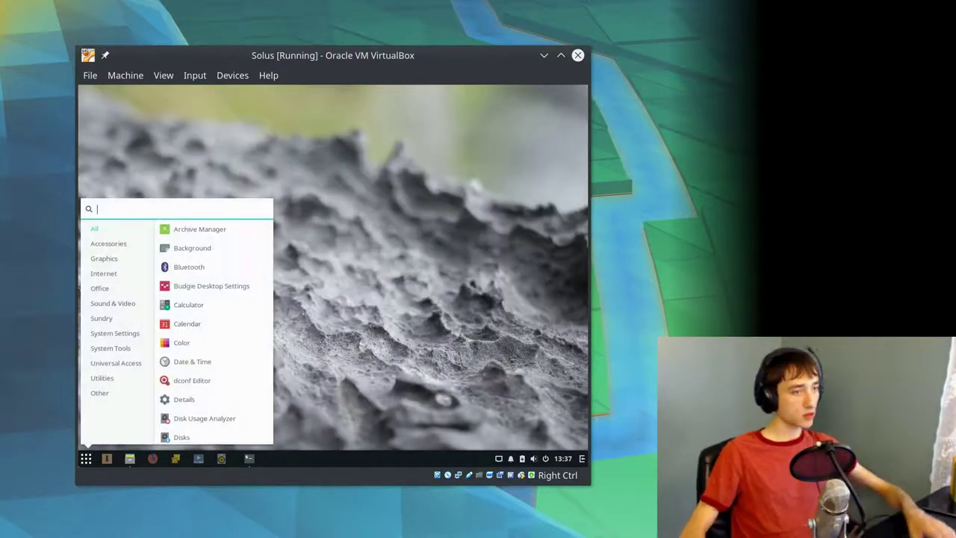
pyautogui.write('term')
pyautogui.press('Return')
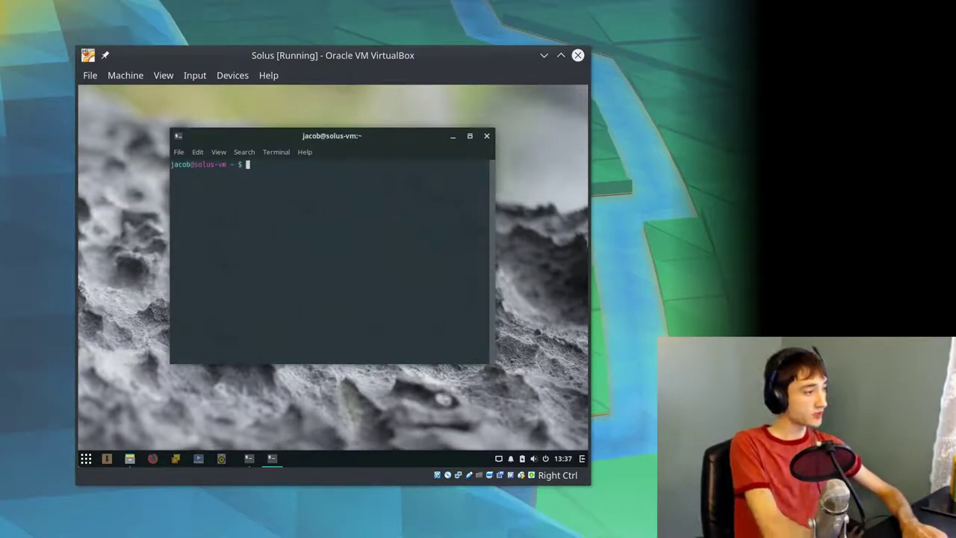
pyautogui.write('sudo ee')
pyautogui.write('pkg install')
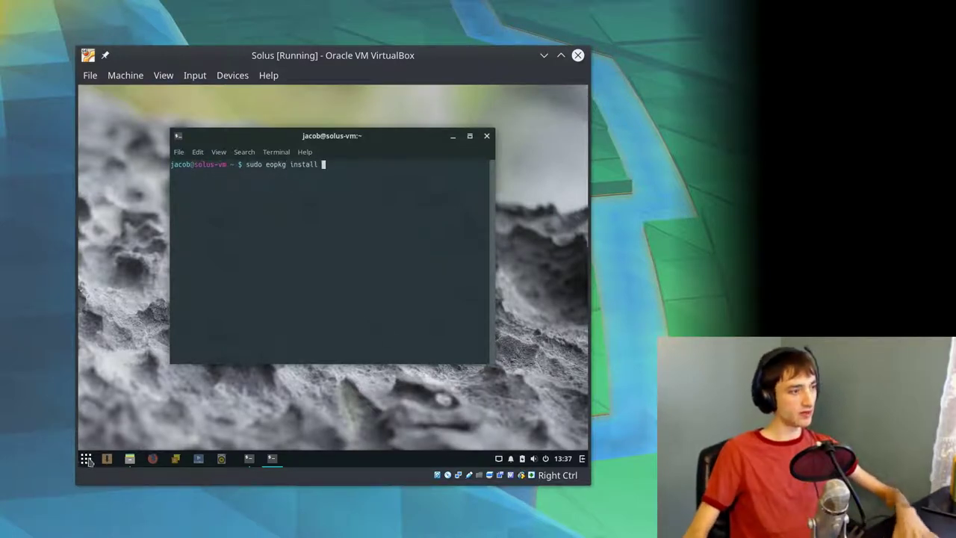
pyautogui.write(' linux')
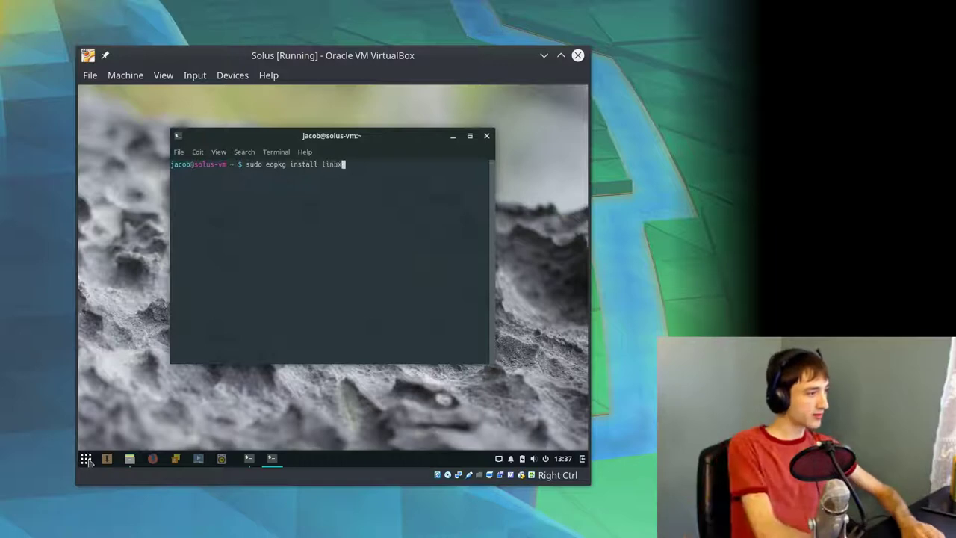
pyautogui.write('-kernel-')
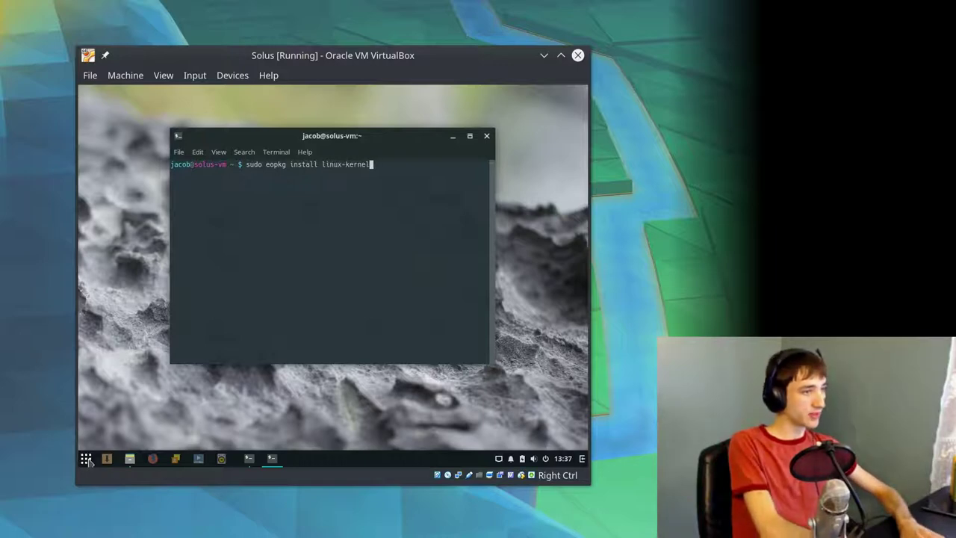
pyautogui.press('BackSpace')
pyautogui.press('BackSpace')
pyautogui.press('BackSpace')
pyautogui.press('BackSpace')
pyautogui.press('BackSpace')
pyautogui.press('BackSpace')
pyautogui.press('BackSpace')
pyautogui.press('BackSpace')
pyautogui.press('BackSpace')
pyautogui.press('BackSpace')
pyautogui.press('BackSpace')
pyautogui.press('BackSpace')
pyautogui.press('BackSpace')
pyautogui.press('BackSpace')
pyautogui.press('BackSpace')
pyautogui.press('BackSpace')
pyautogui.press('BackSpace')
pyautogui.press('BackSpace')
pyautogui.press('BackSpace')
pyautogui.press('BackSpace')
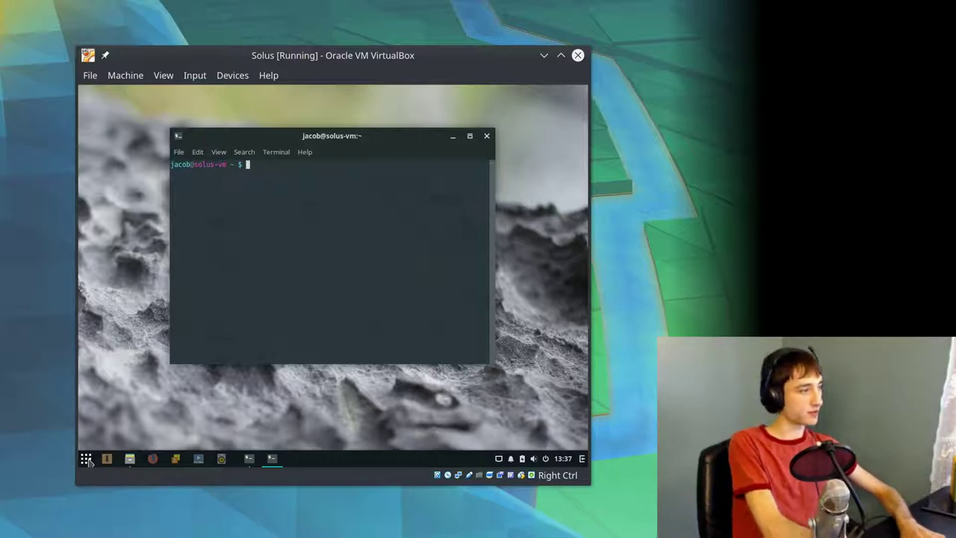
pyautogui.write('uname -r')
pyautogui.press('Return')
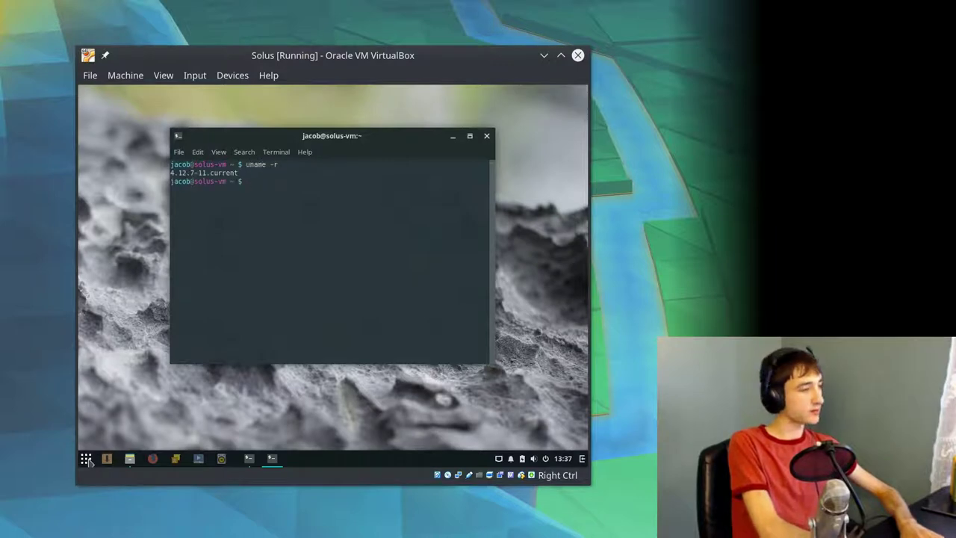
# - Install linux-current-headers with sudo eopkg install, authorising with the account password
pyautogui.write('sudo eo')
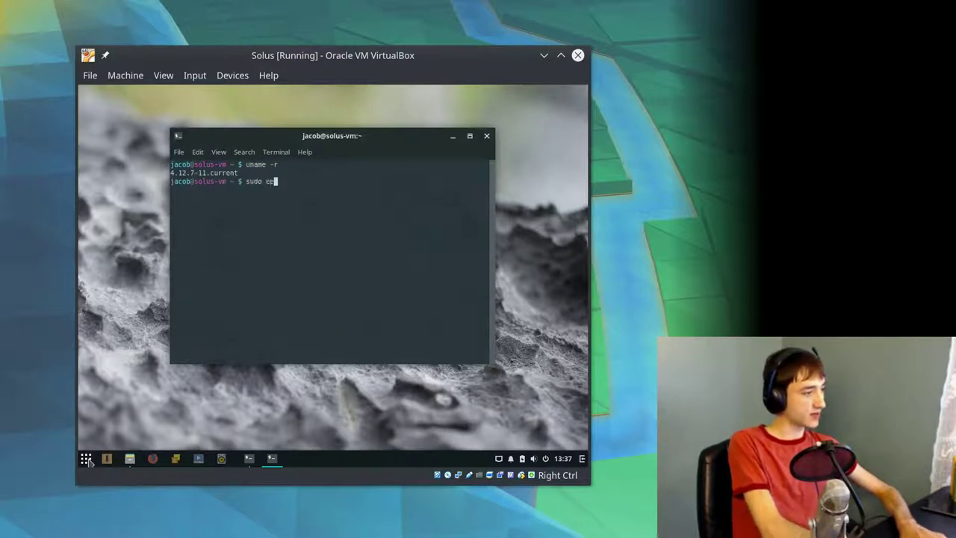
pyautogui.write('pkg install linux-current-headers')
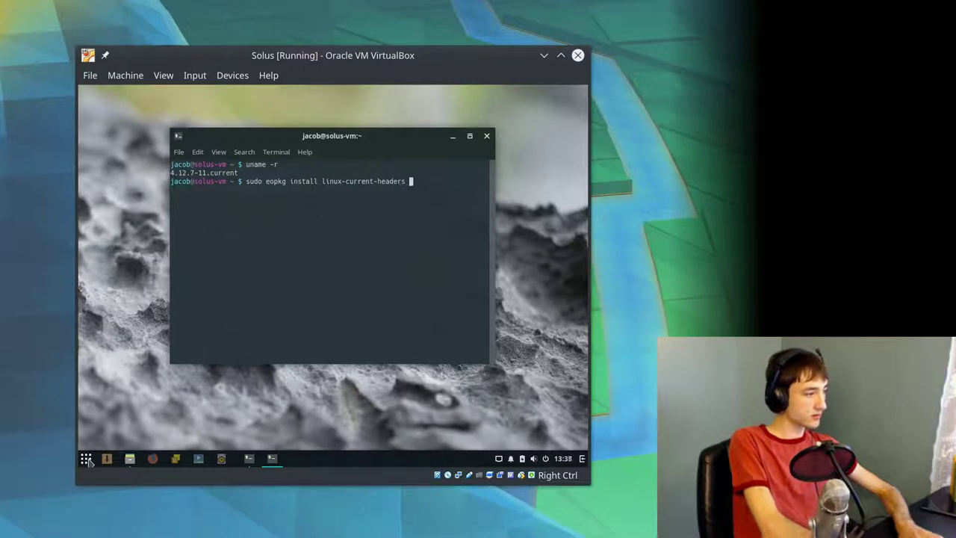
pyautogui.press('Return')
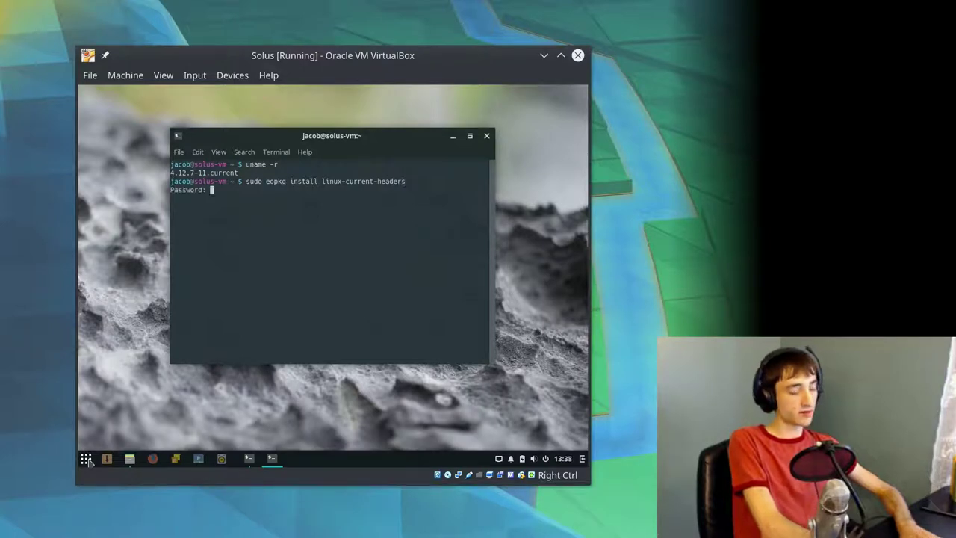
pyautogui.press('Return')
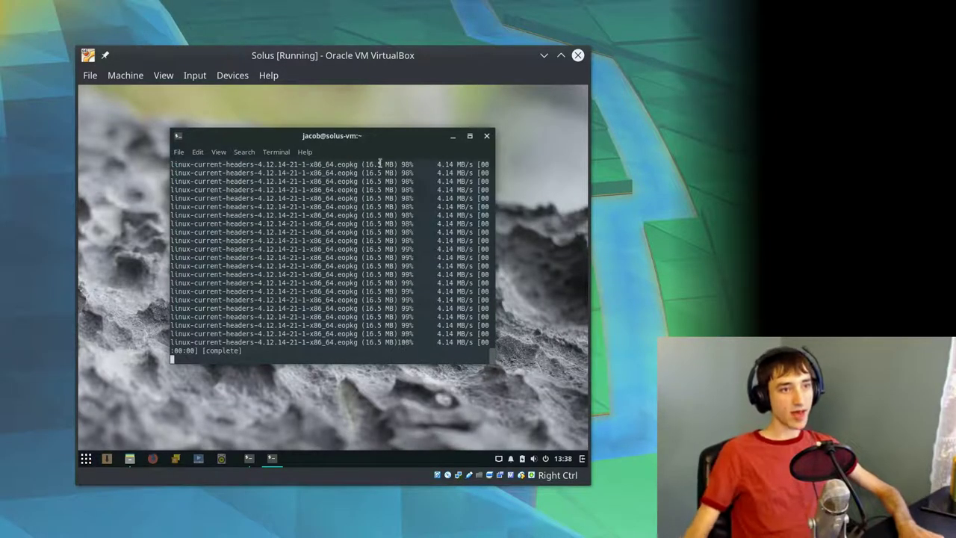
pyautogui.click(469, 136)
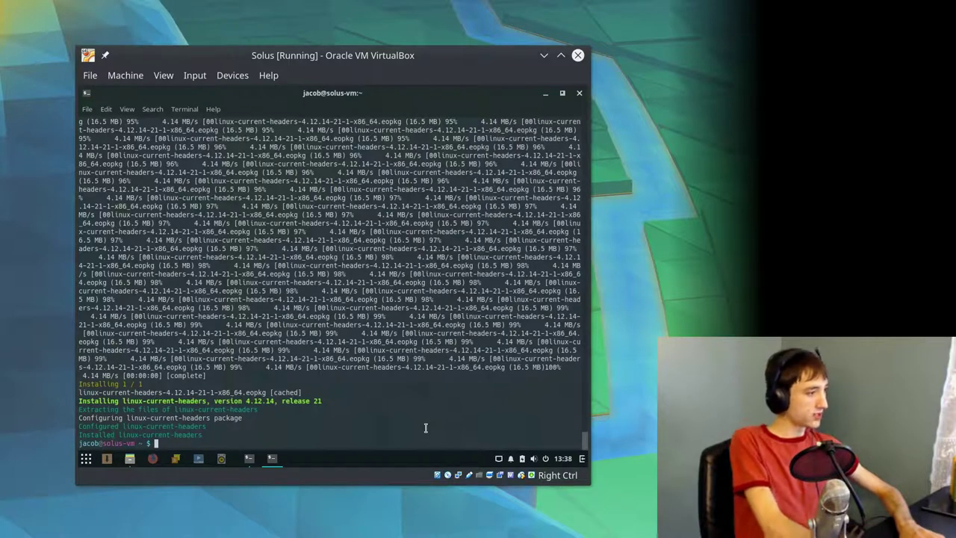
# - Run sudo eopkg upgrade, confirm no pending upgrades in Software Center Updates, and close it
pyautogui.write('sudo eopkg upgrade')
pyautogui.press('Return')
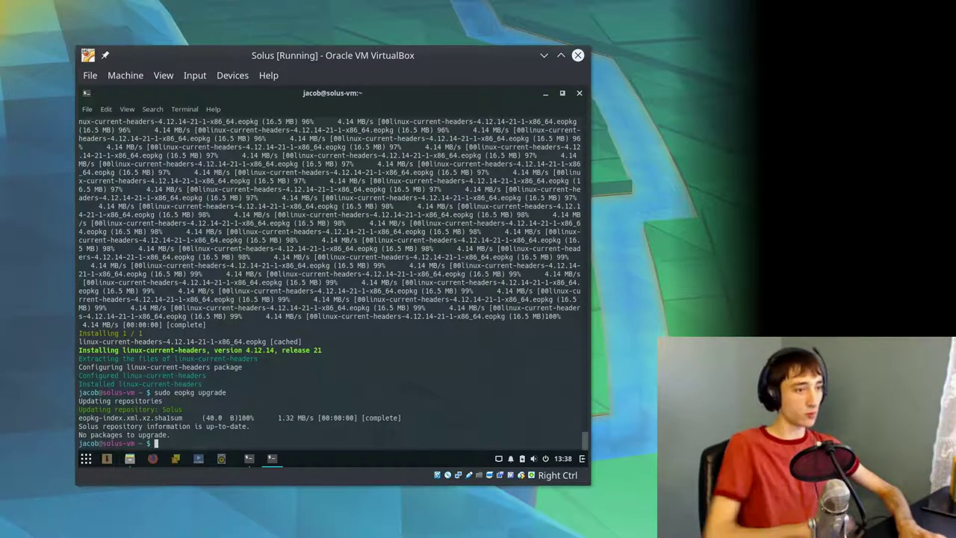
pyautogui.click(107, 458)
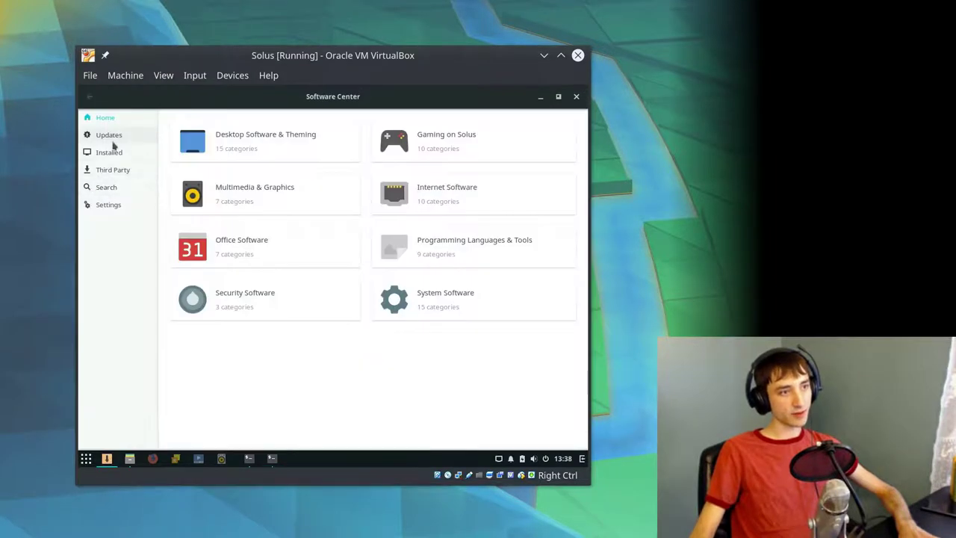
pyautogui.click(112, 139)
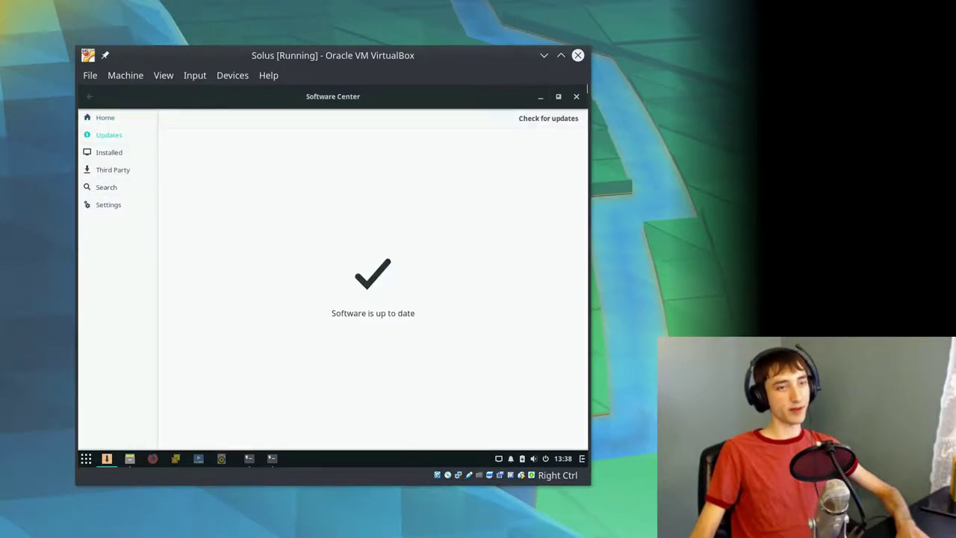
pyautogui.click(576, 96)
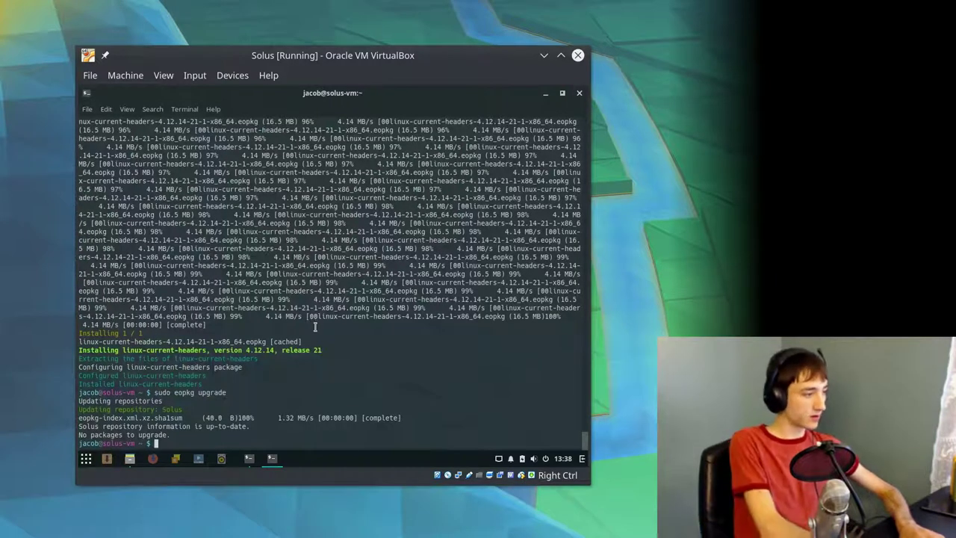
# - Run sudo eopkg install gcc make autoconf binutils xorg-server-devel, answering yes for all 36 packages
pyautogui.write('sudo eopkg install gcc c')
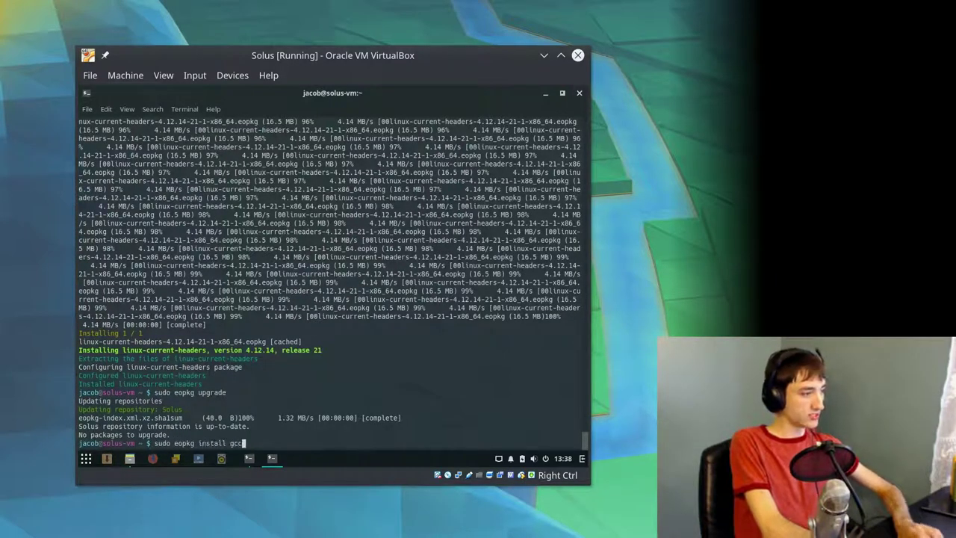
pyautogui.press('BackSpace')
pyautogui.write('make ')
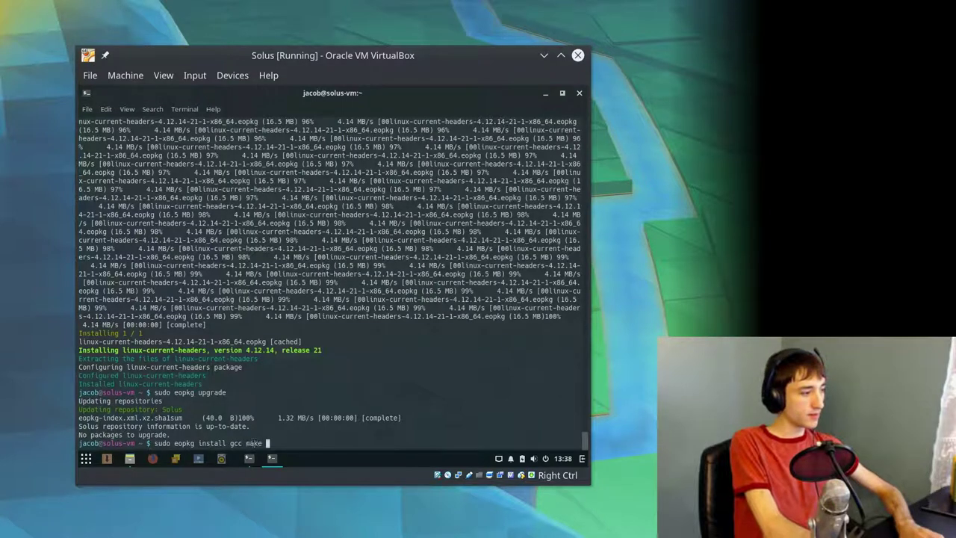
pyautogui.write('autoconf bindu')
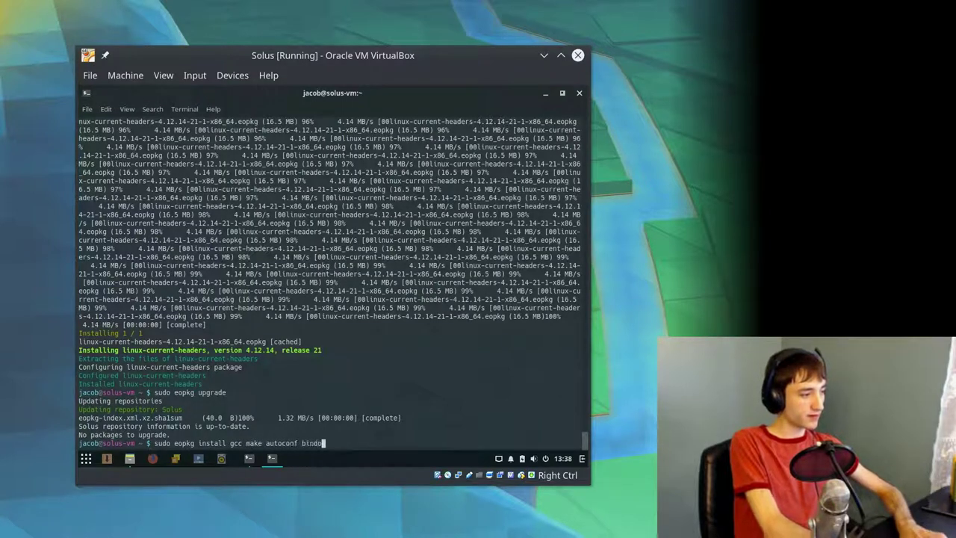
pyautogui.write('tils')
pyautogui.press('BackSpace')
pyautogui.press('BackSpace')
pyautogui.press('BackSpace')
pyautogui.press('BackSpace')
pyautogui.press('BackSpace')
pyautogui.press('BackSpace')
pyautogui.press('BackSpace')
pyautogui.write('ndutils xor')
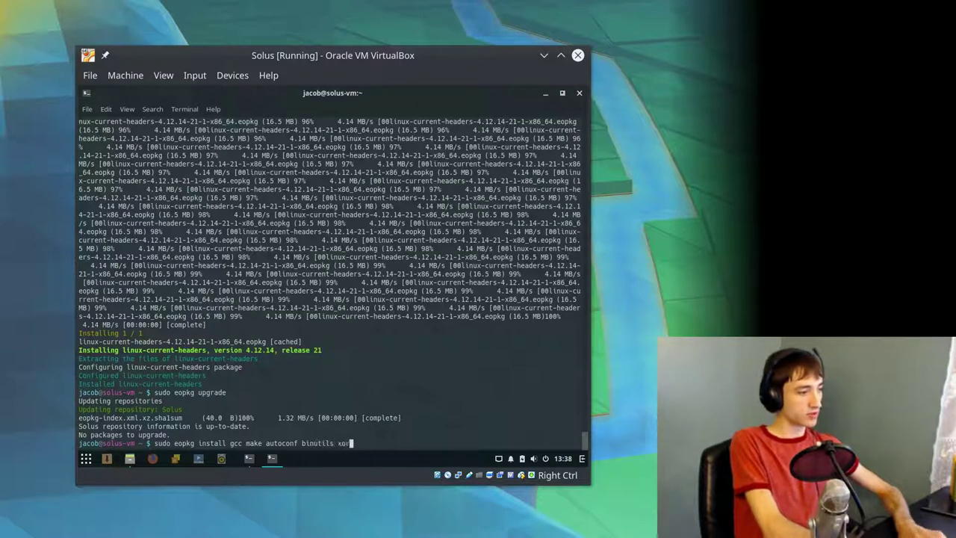
pyautogui.write('g-server-dev')
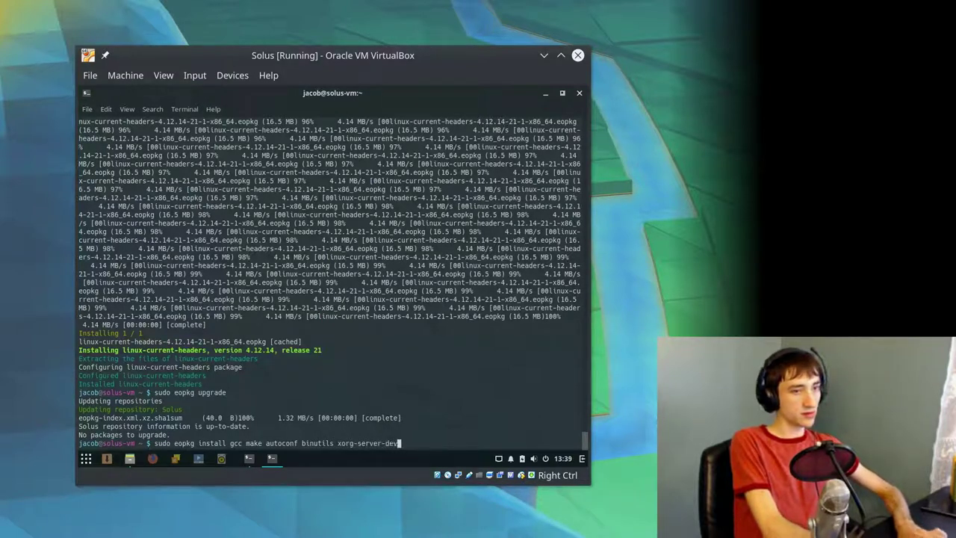
pyautogui.write('el')
pyautogui.press('Return')
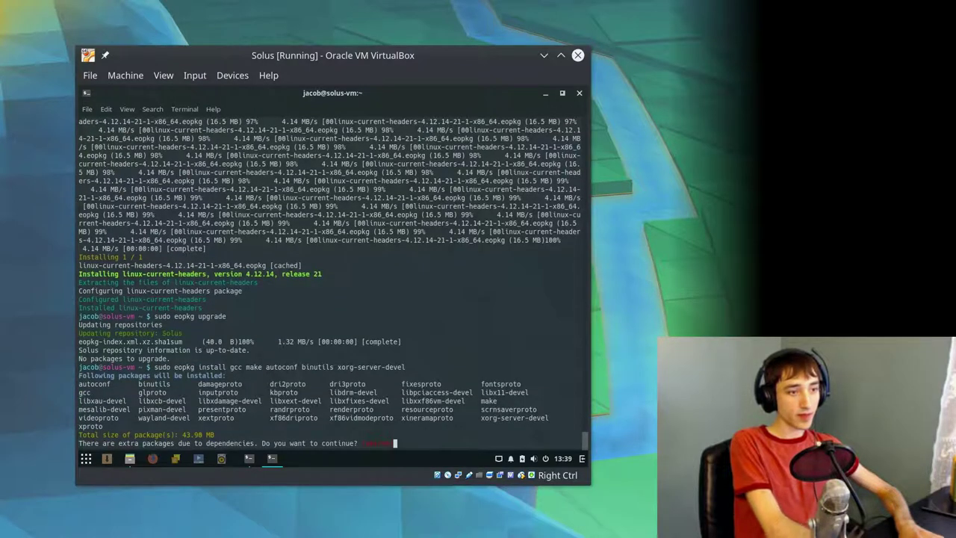
pyautogui.write('yes')
pyautogui.press('Return')
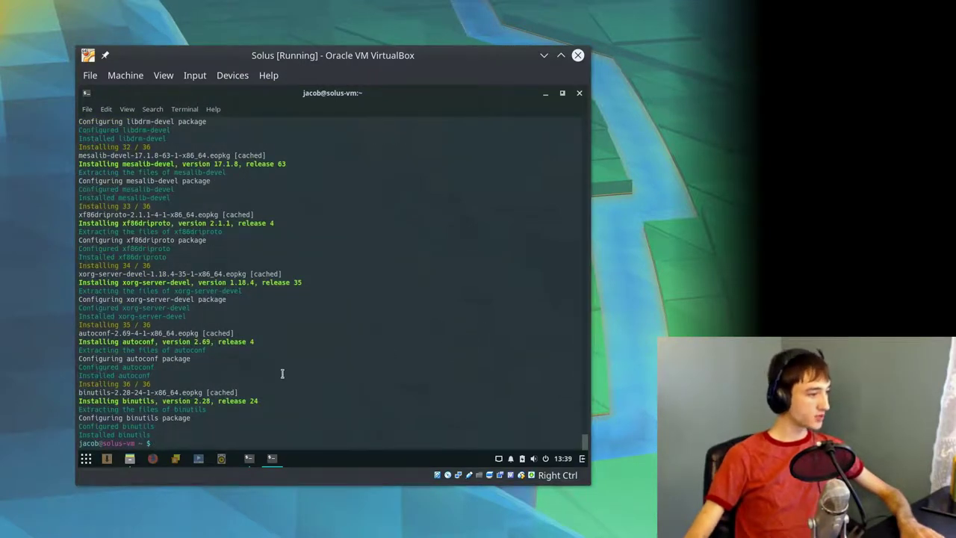
# - Run the disc's Guest Additions autorun installer twice and close the finished terminal
pyautogui.click(579, 93)
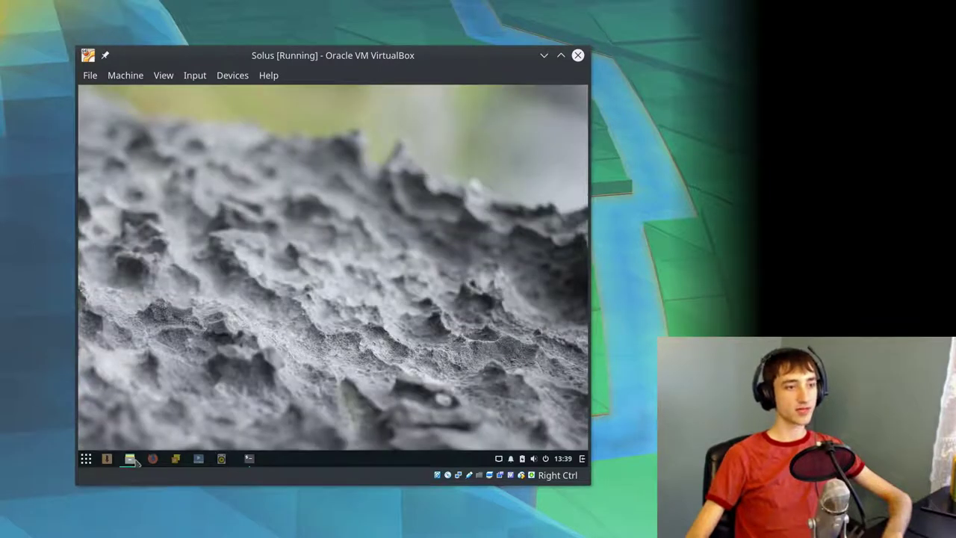
pyautogui.click(542, 131)
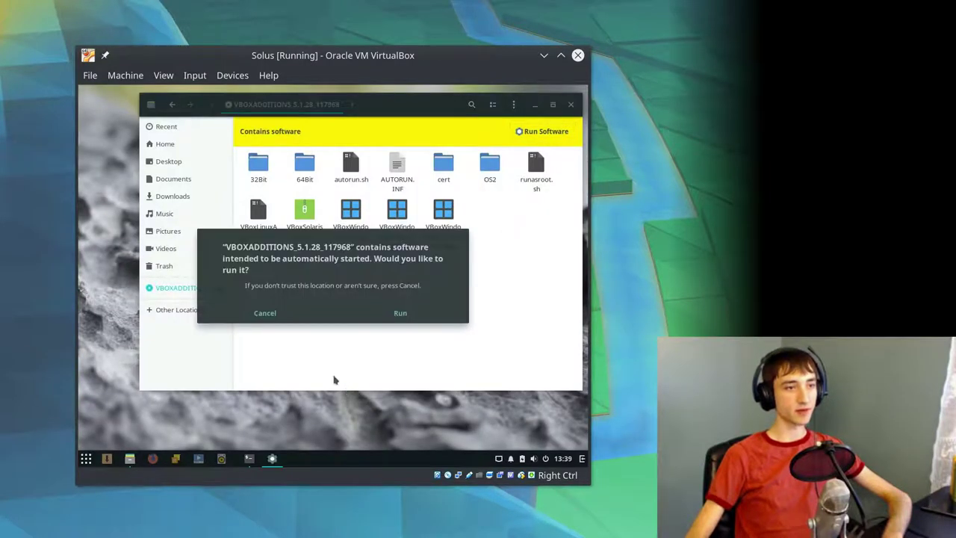
pyautogui.click(328, 316)
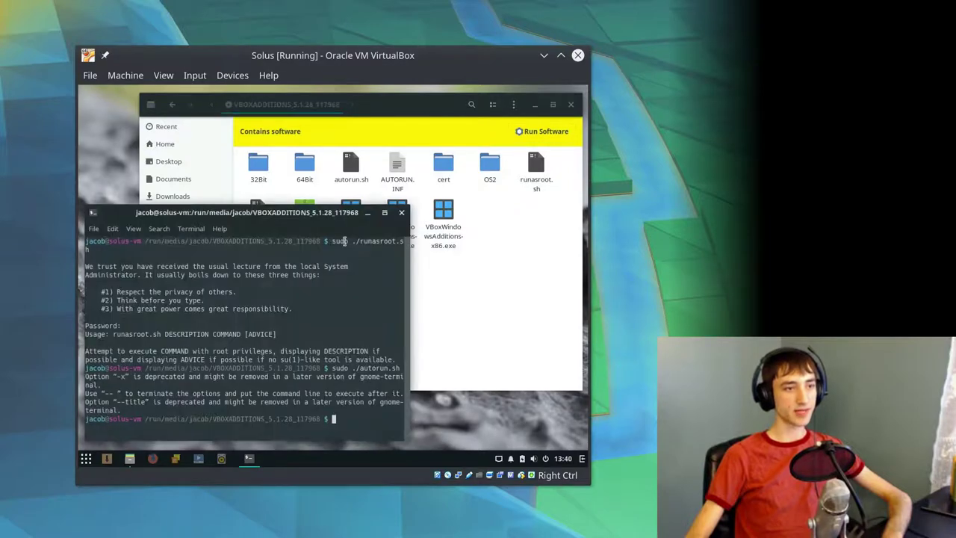
pyautogui.click(403, 215)
pyautogui.click(541, 132)
pyautogui.click(398, 314)
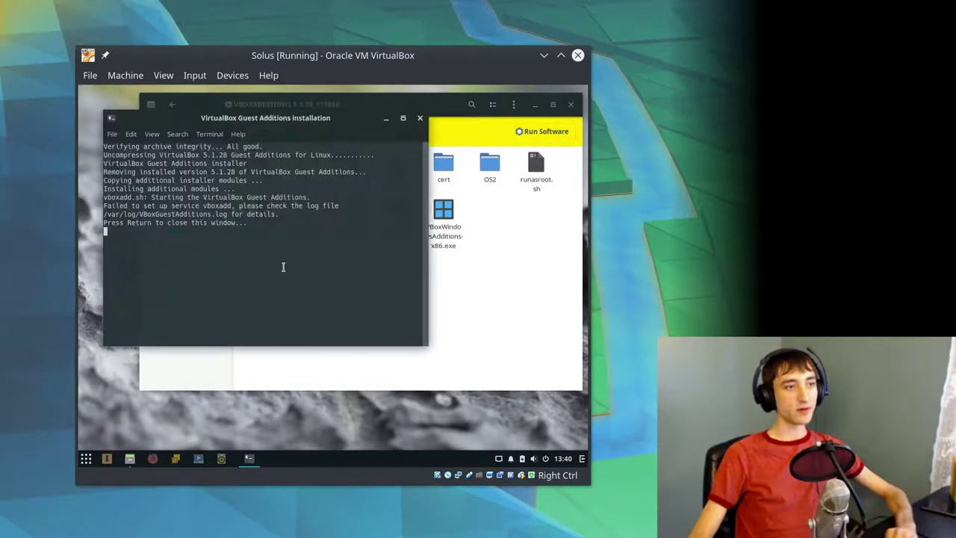
pyautogui.press('Return')
# - Close the file manager and restart the Solus guest from the power menu
pyautogui.click(570, 104)
pyautogui.press('super')
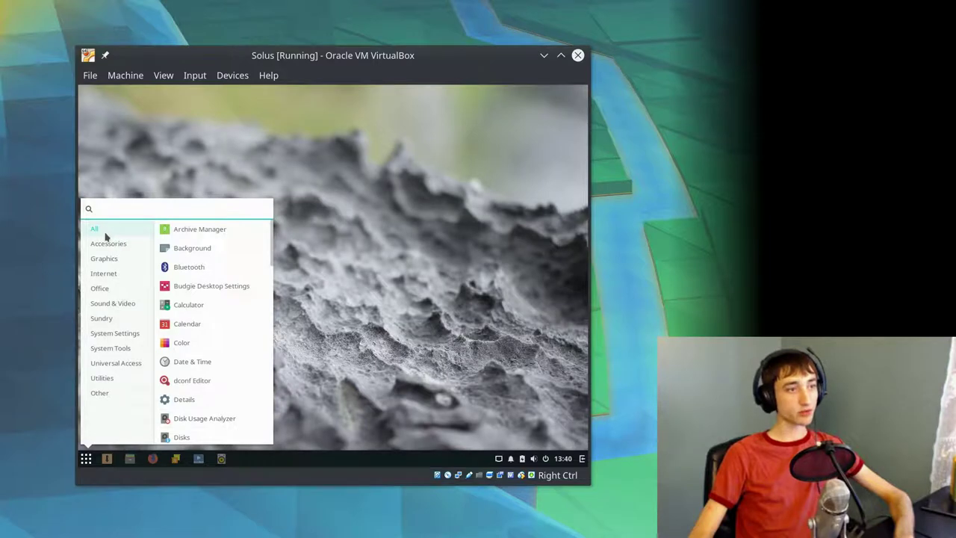
pyautogui.click(92, 460)
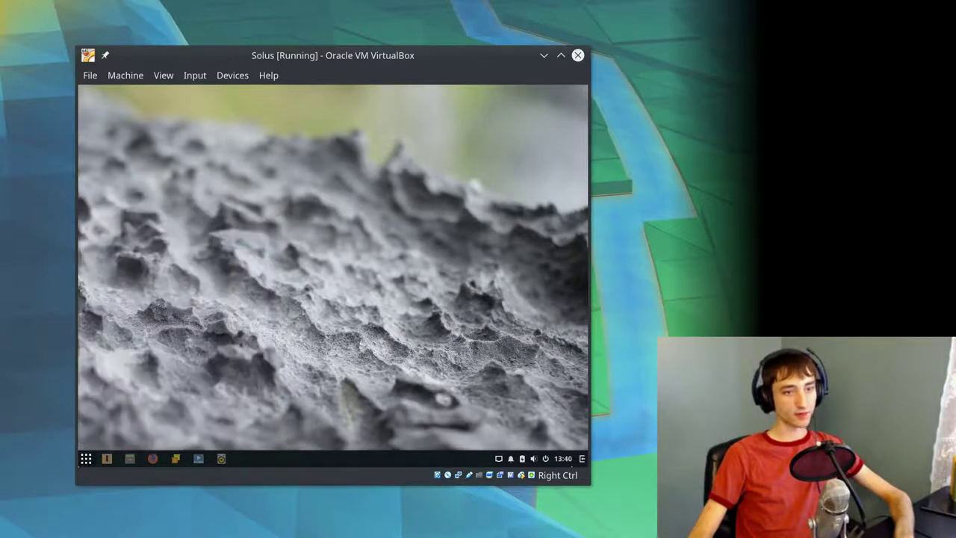
pyautogui.click(544, 460)
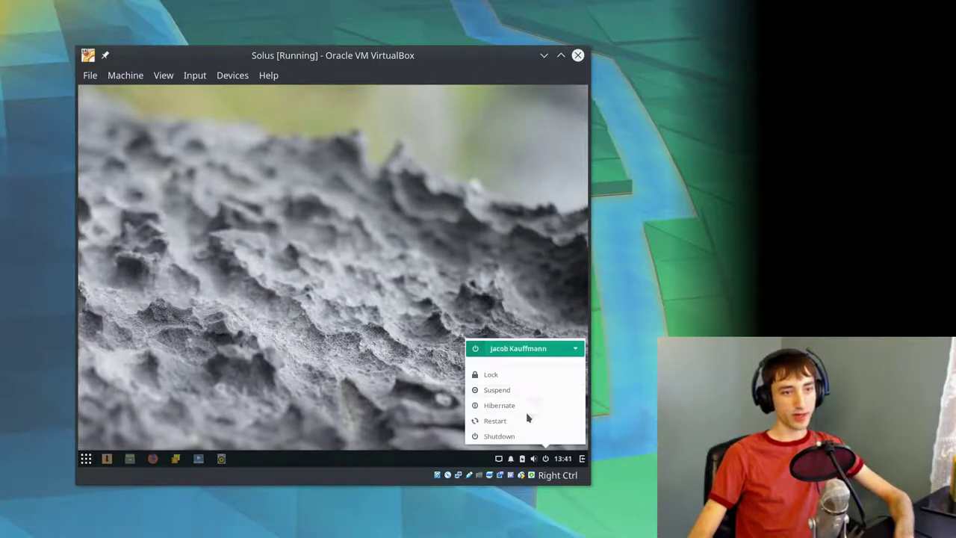
pyautogui.click(527, 420)
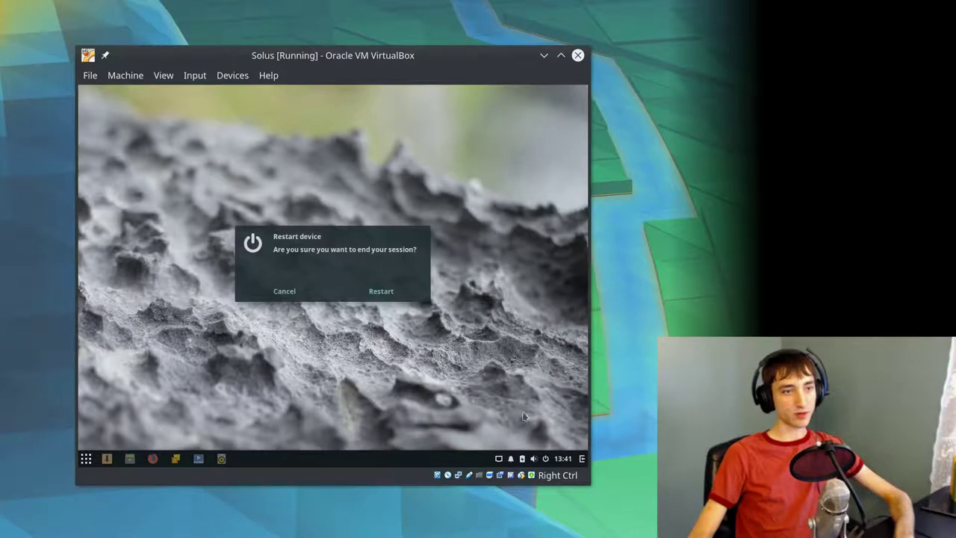
pyautogui.click(380, 292)
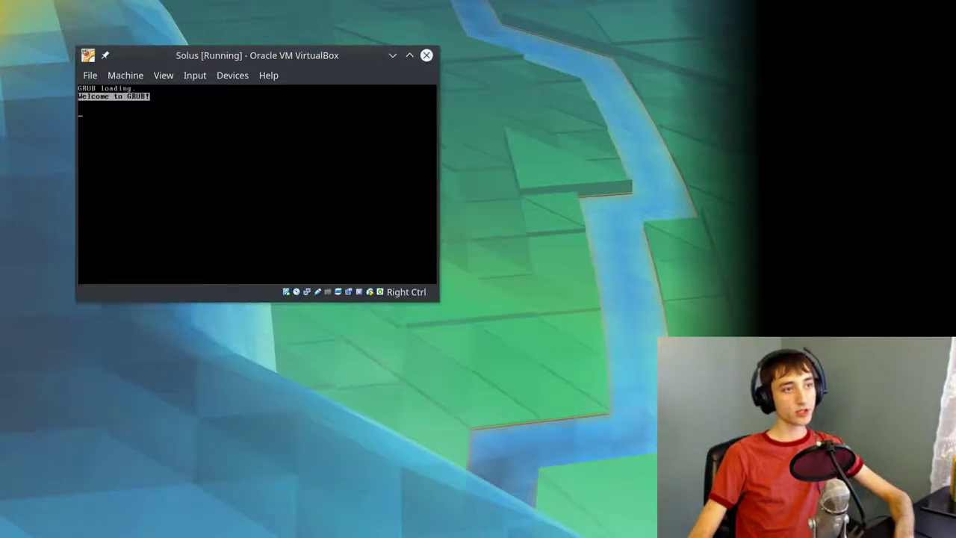
# - Boot the default GRUB entry and log in with the account password
pyautogui.press('Return')
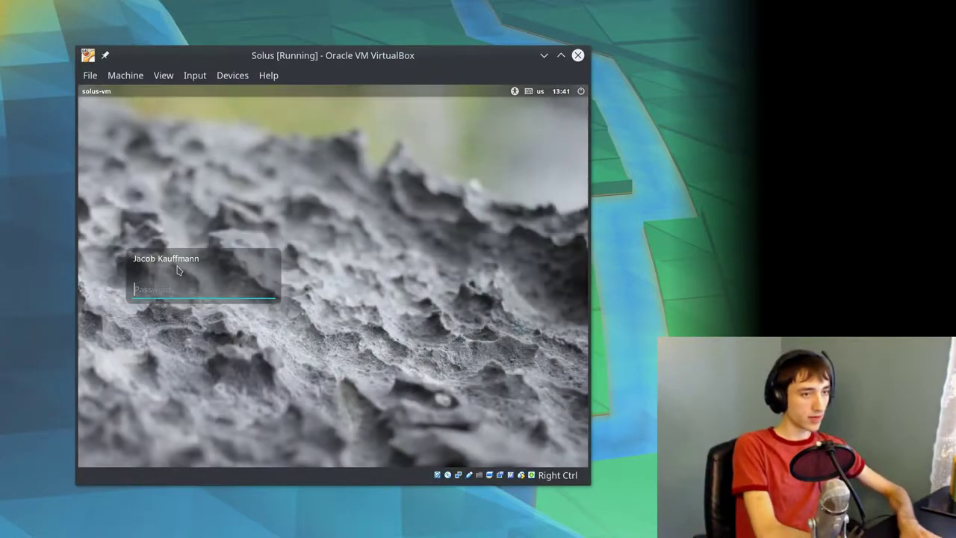
pyautogui.write('•••••••')
pyautogui.press('Return')
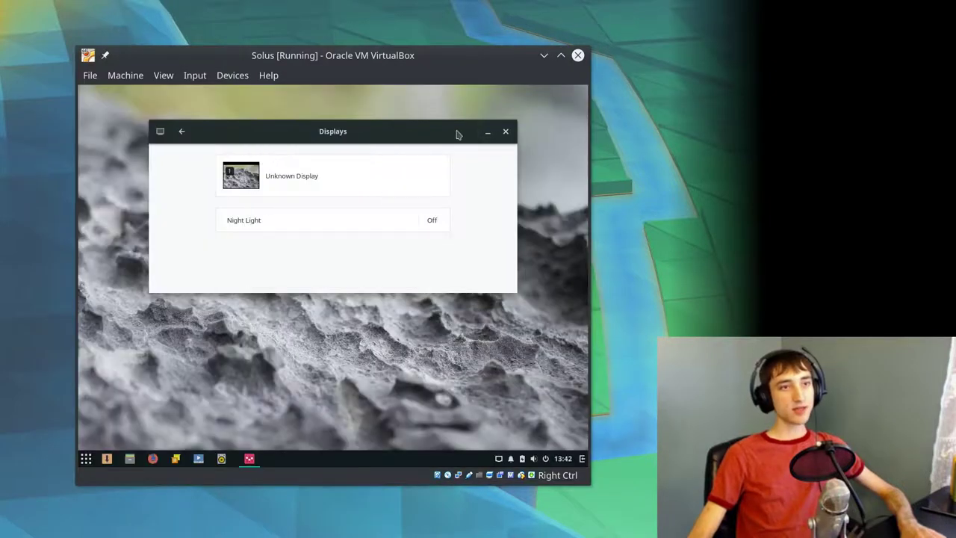
# - Run Software from the VBOXADDITIONS disc, authenticate as administrator, and close the completed installer
pyautogui.click(506, 131)
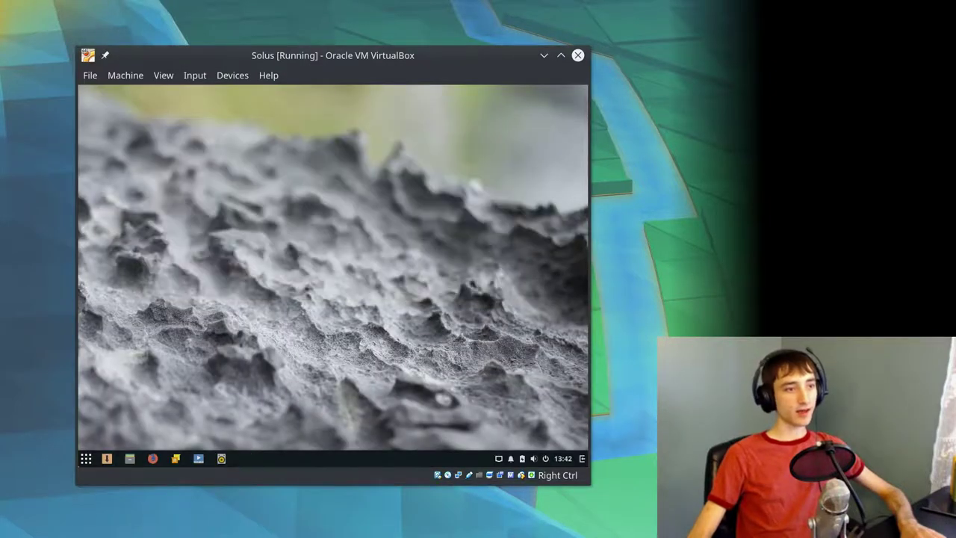
pyautogui.click(129, 458)
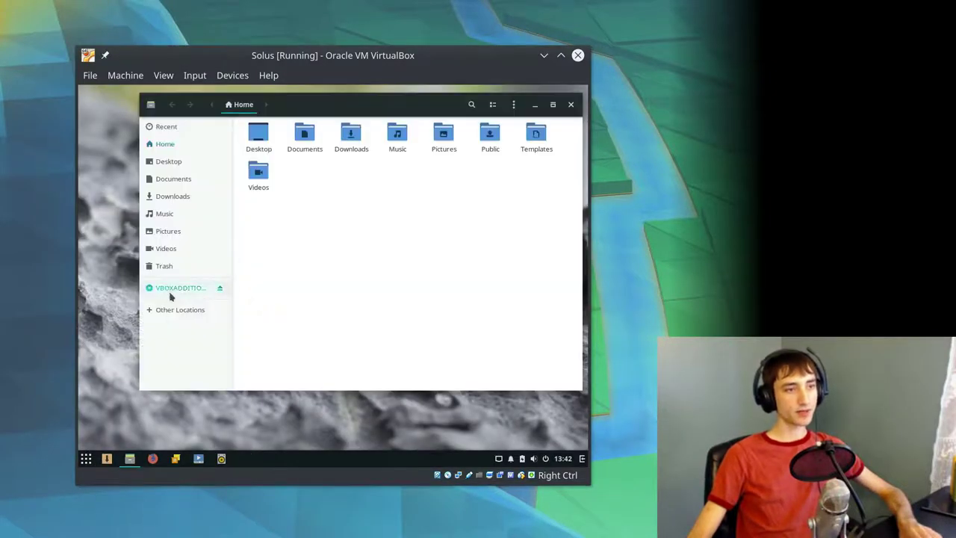
pyautogui.click(173, 289)
pyautogui.click(554, 130)
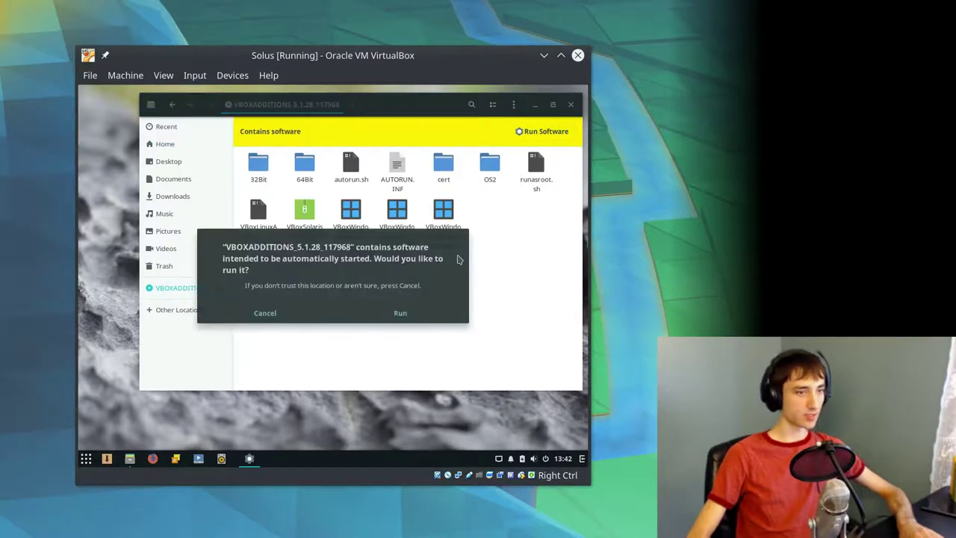
pyautogui.click(384, 314)
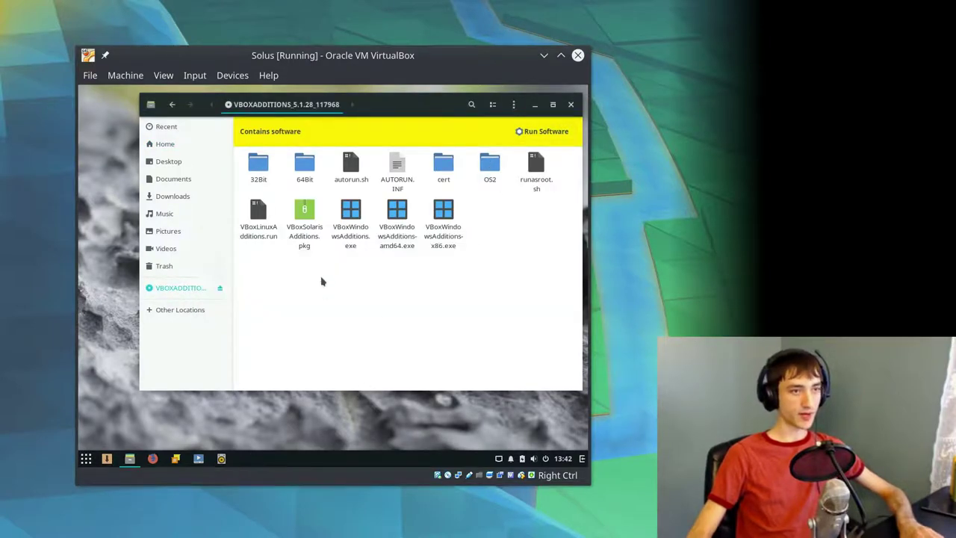
pyautogui.write('********')
pyautogui.press('Return')
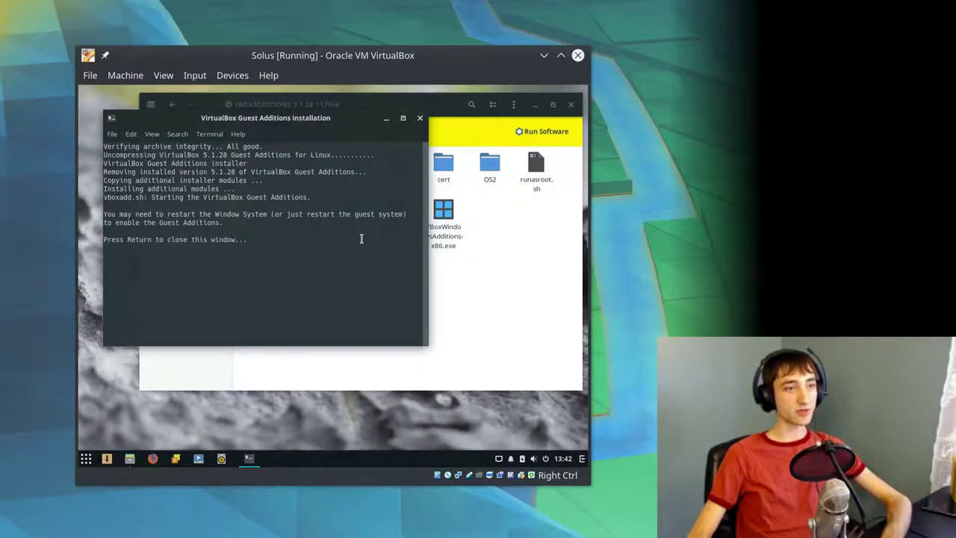
pyautogui.press('Return')
# - Close the file manager and open then dismiss the power options and application menu
pyautogui.click(571, 103)
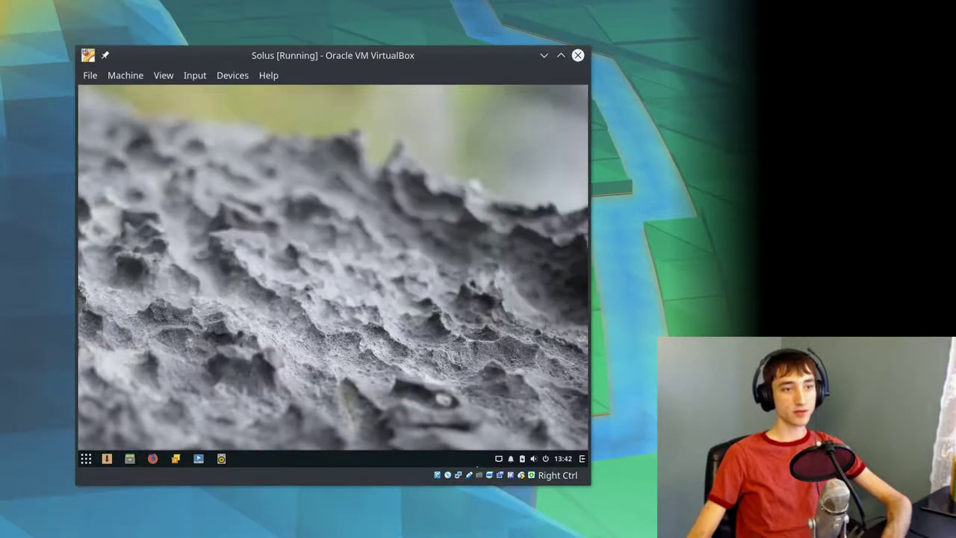
pyautogui.click(546, 460)
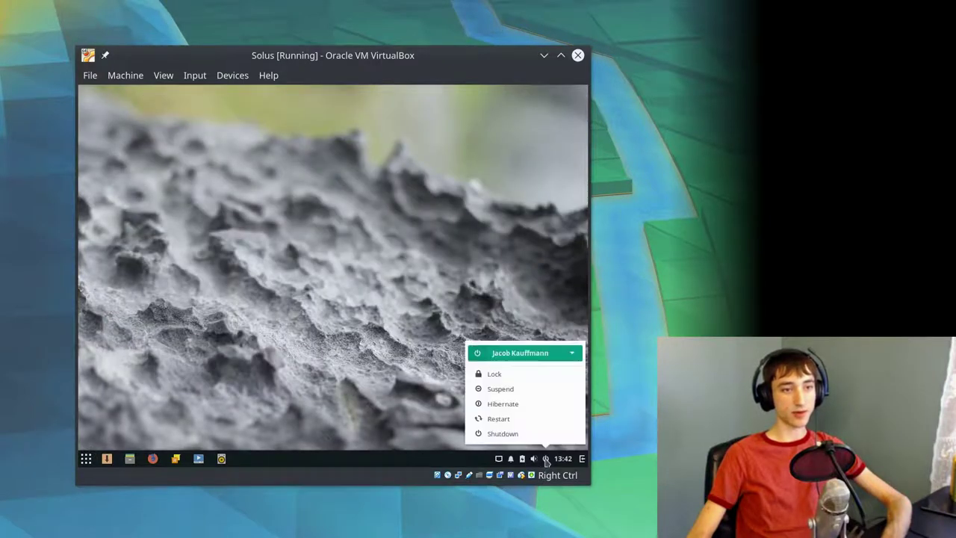
pyautogui.click(528, 426)
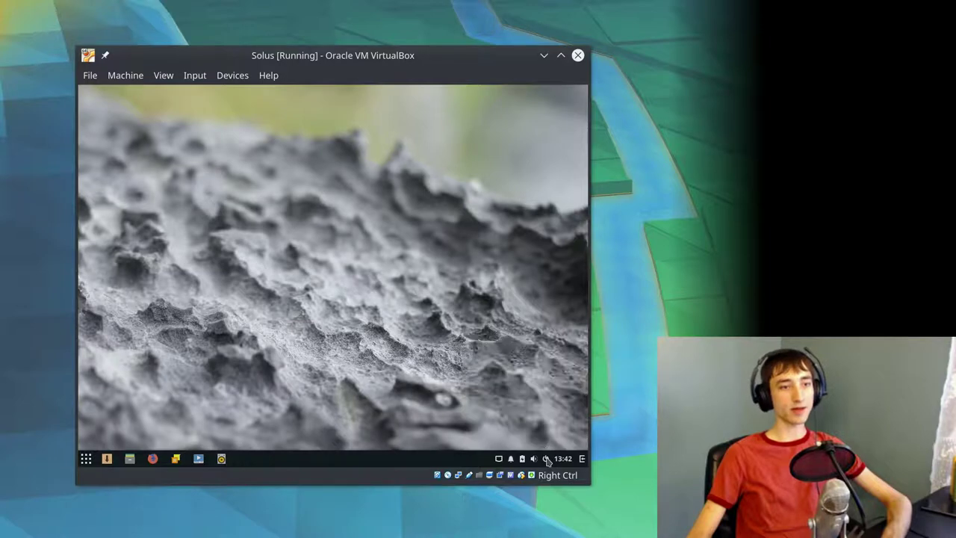
pyautogui.click(88, 459)
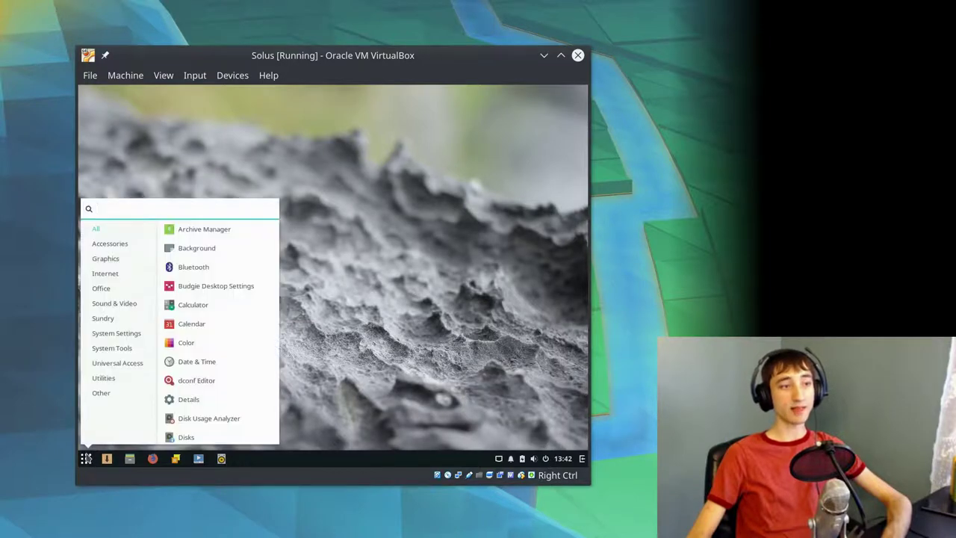
pyautogui.click(419, 433)
pyautogui.click(86, 459)
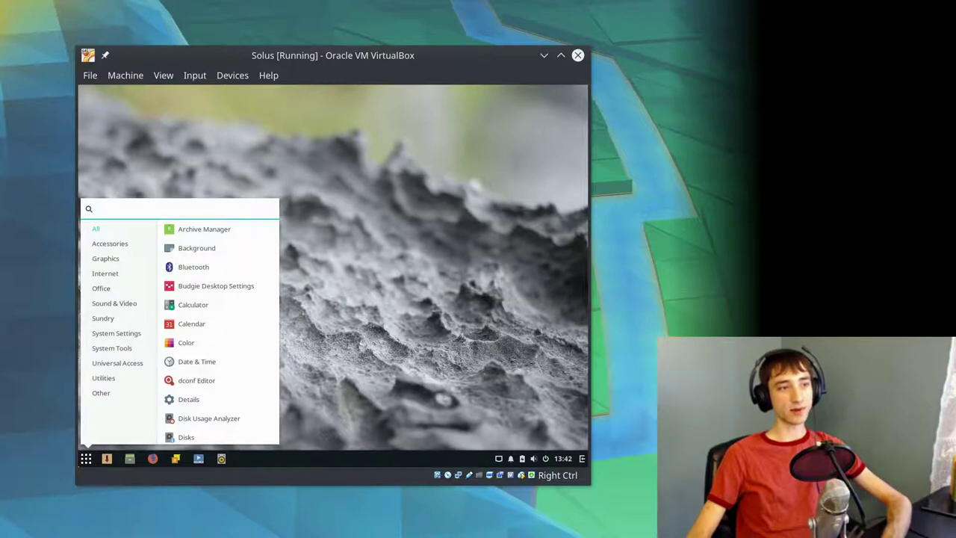
pyautogui.click(577, 416)
# - Cycle through the system tray popovers, including battery options, ending on power options
pyautogui.click(544, 459)
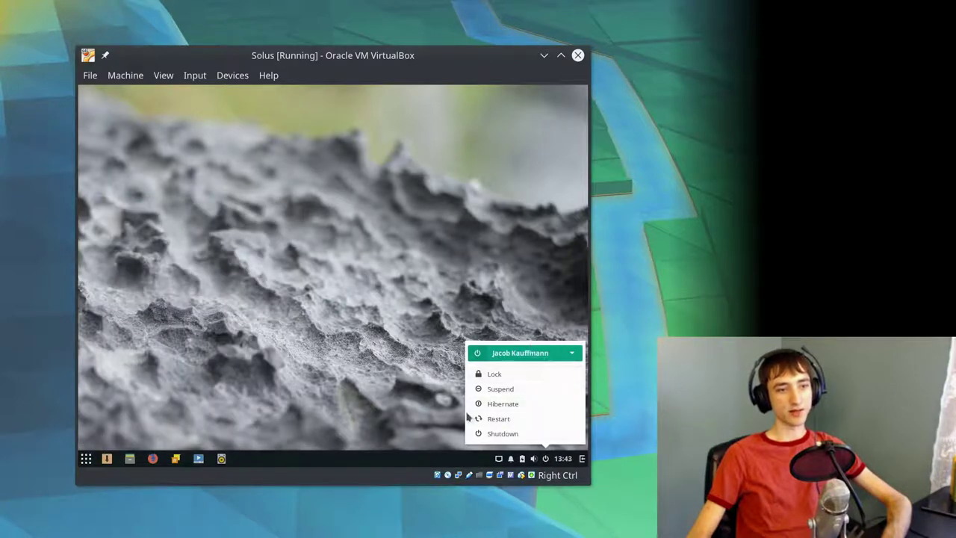
pyautogui.click(533, 459)
pyautogui.click(545, 459)
pyautogui.click(522, 459)
pyautogui.click(533, 459)
pyautogui.click(522, 459)
pyautogui.click(545, 459)
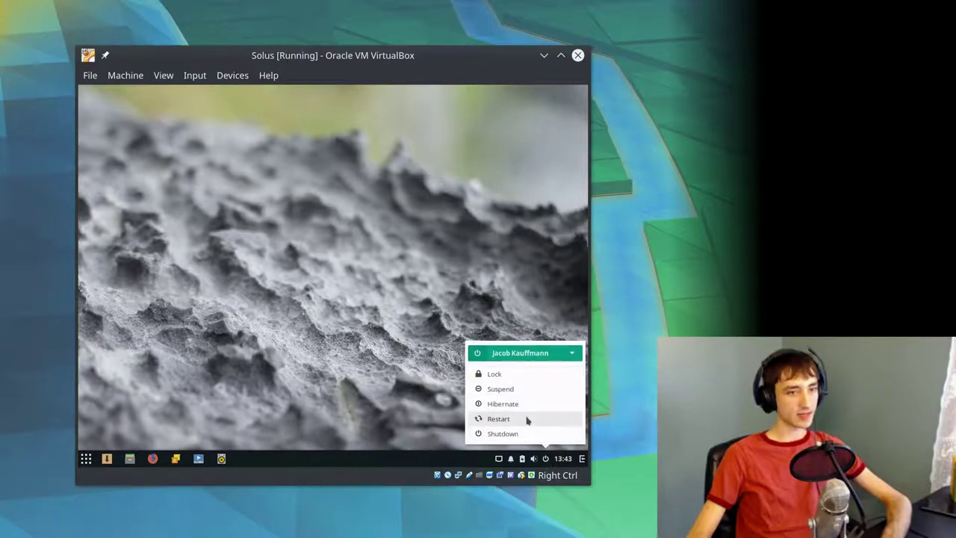
# - Restart the guest, confirm, and log back in with the account password
pyautogui.click(528, 423)
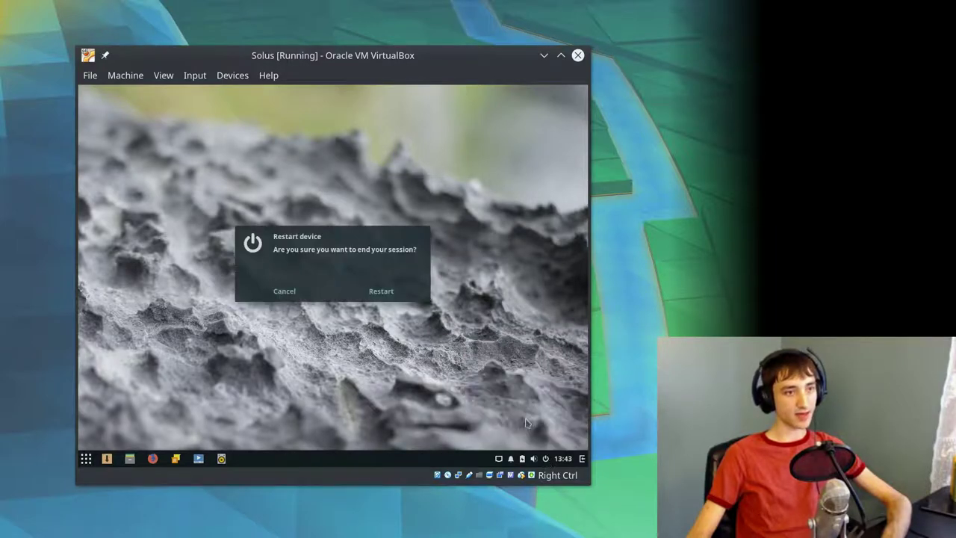
pyautogui.click(379, 292)
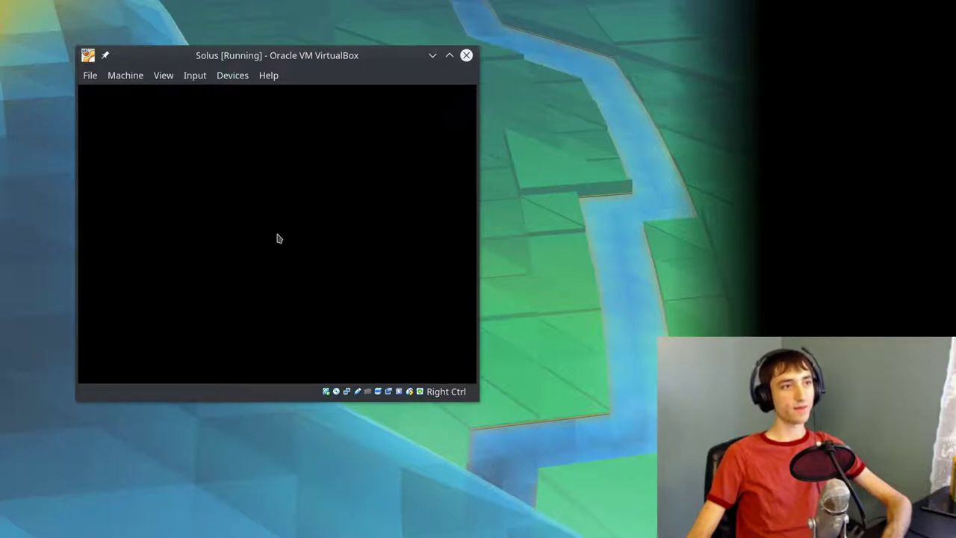
pyautogui.write('••••••••')
pyautogui.press('Return')
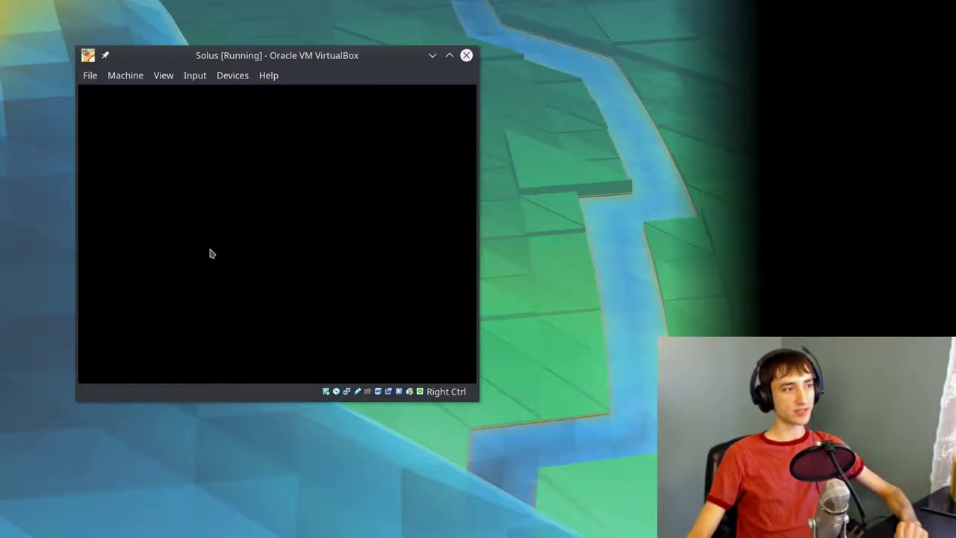
# - Search 'dis' to open Displays and give the VBX display a larger resolution
pyautogui.click(80, 377)
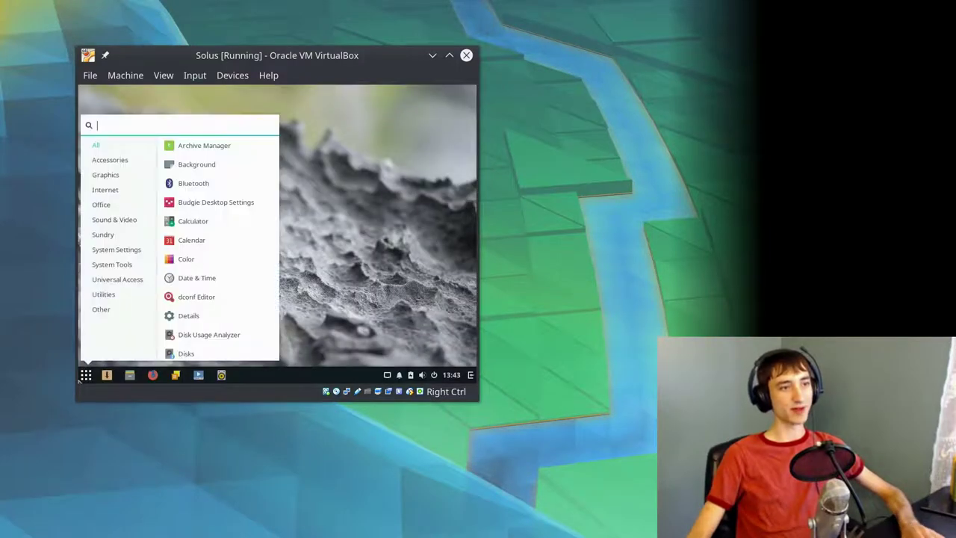
pyautogui.write('dis')
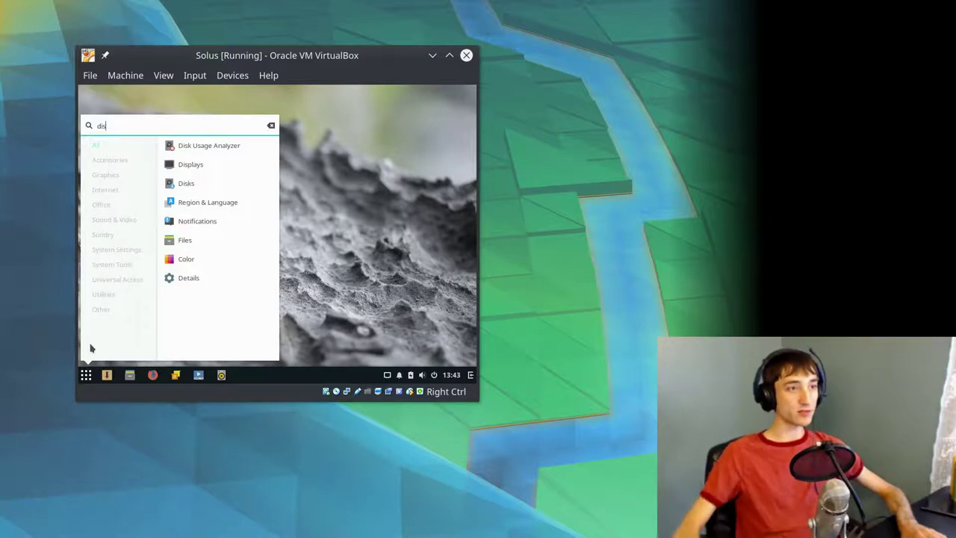
pyautogui.click(236, 164)
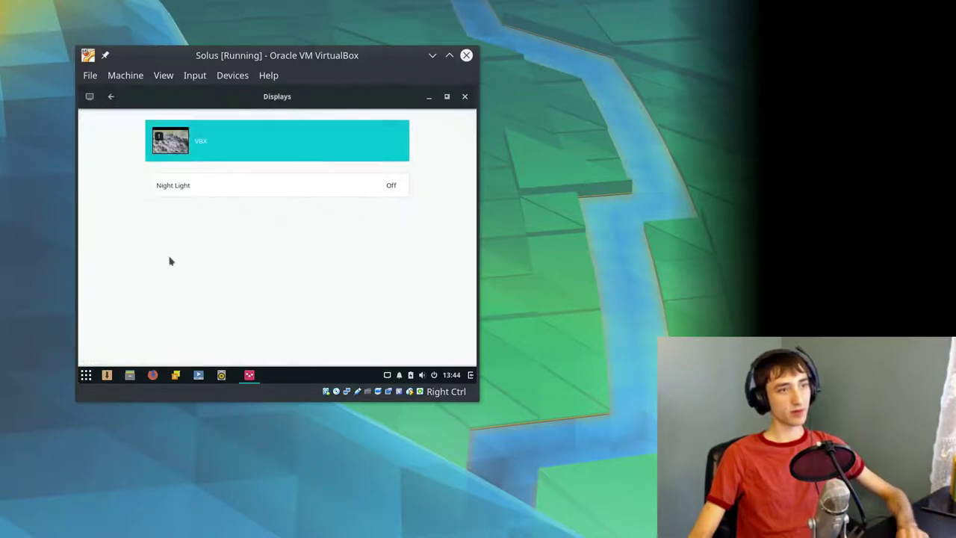
pyautogui.click(253, 141)
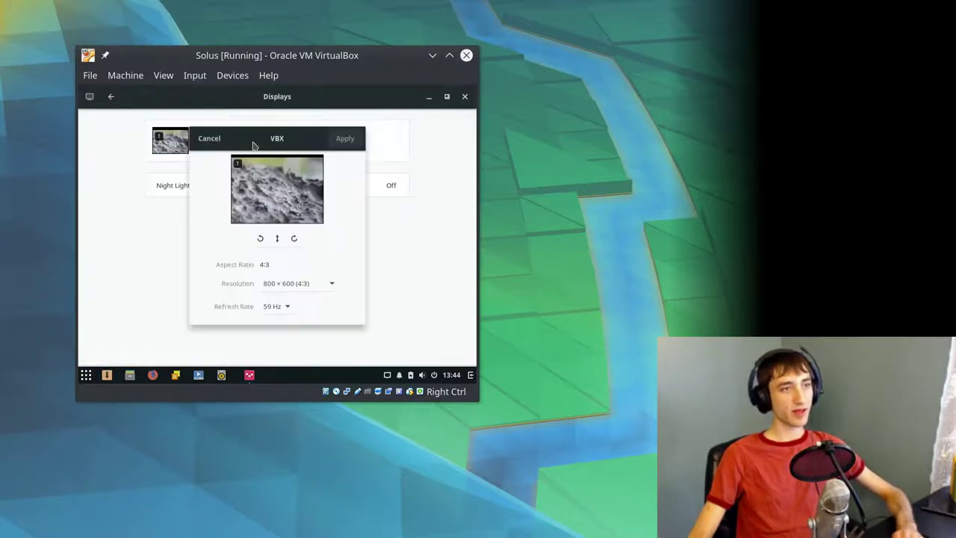
pyautogui.click(265, 284)
pyautogui.click(282, 331)
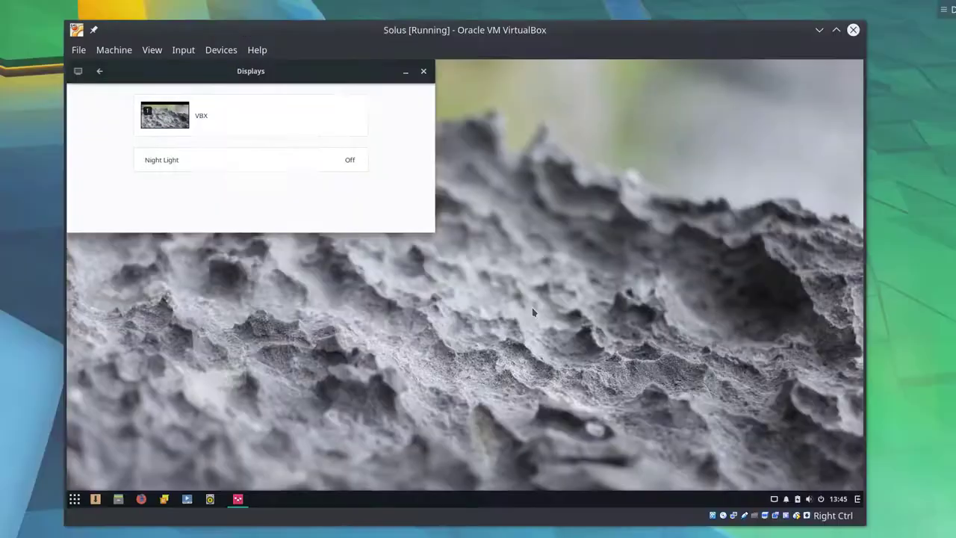
pyautogui.moveTo(316, 79); pyautogui.dragTo(487, 157)
pyautogui.click(599, 160)
# - Launch Firefox from the application menu, then start the Rhythmbox music player
pyautogui.press('super')
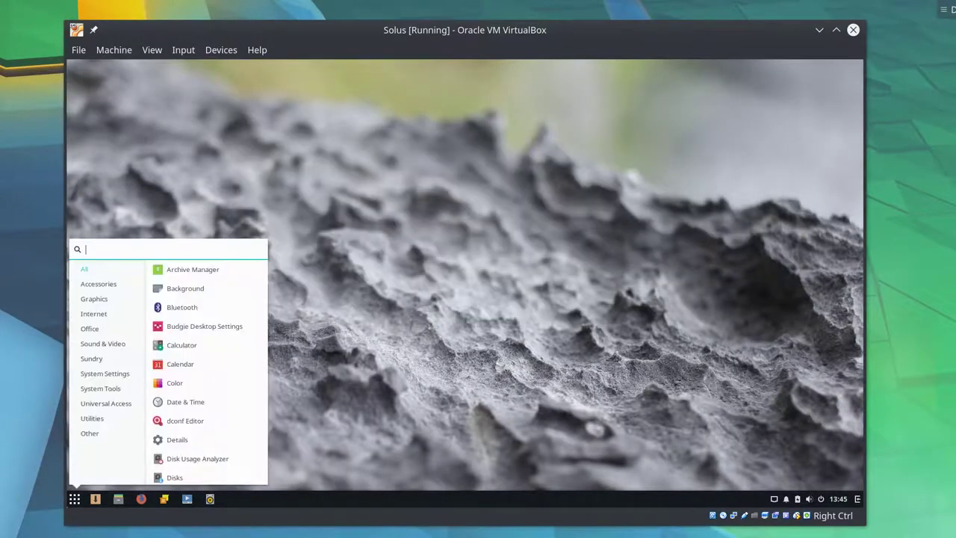
pyautogui.click(141, 499)
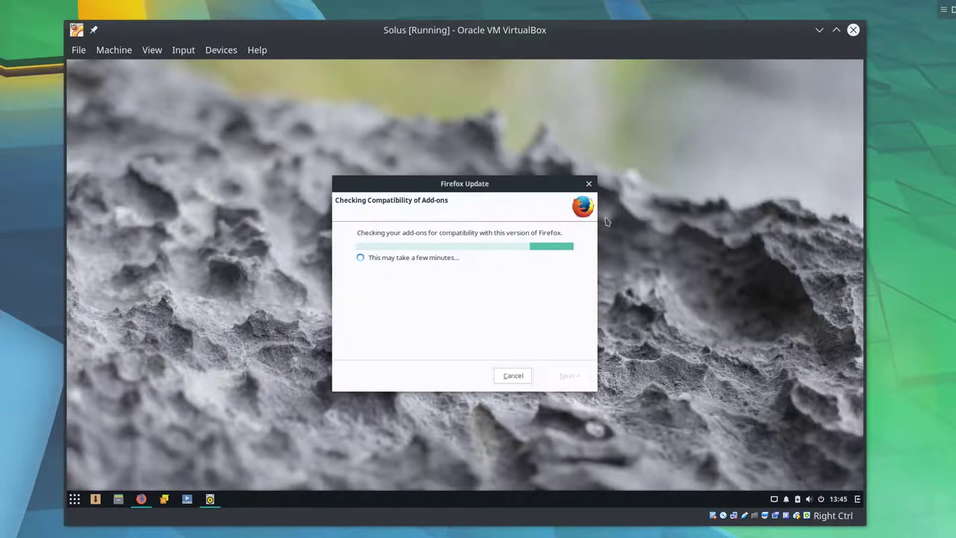
pyautogui.click(588, 183)
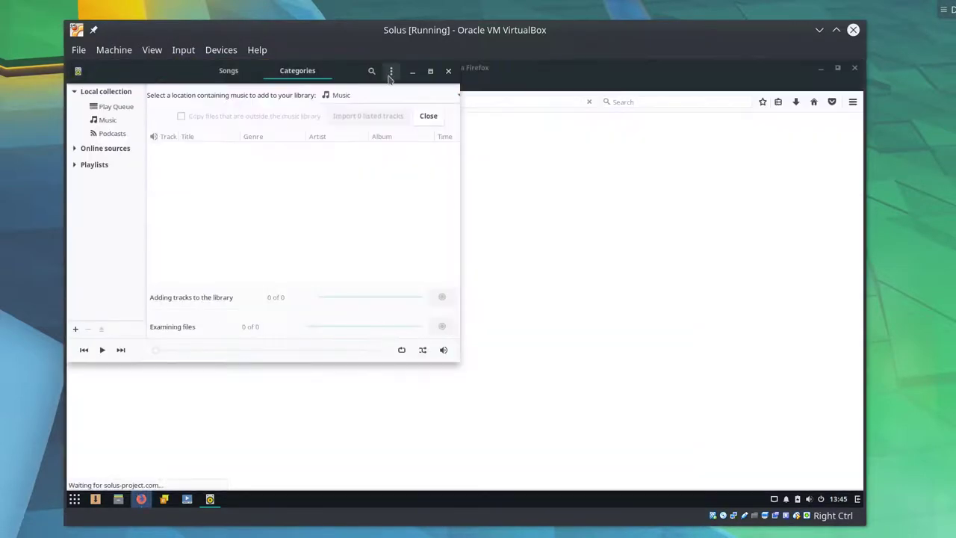
# - Scroll through Rhythmbox's Configure Plugins list, then close it and the player
pyautogui.click(390, 71)
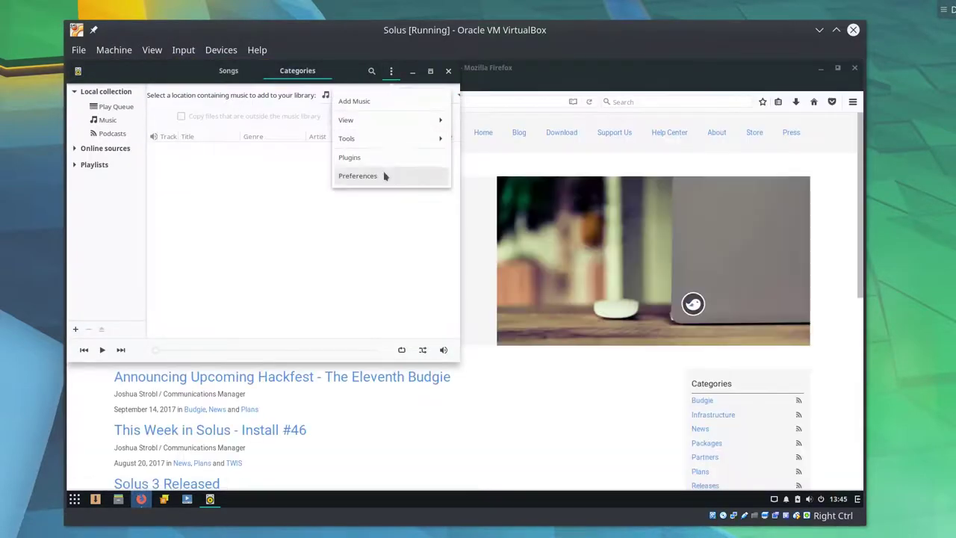
pyautogui.click(376, 157)
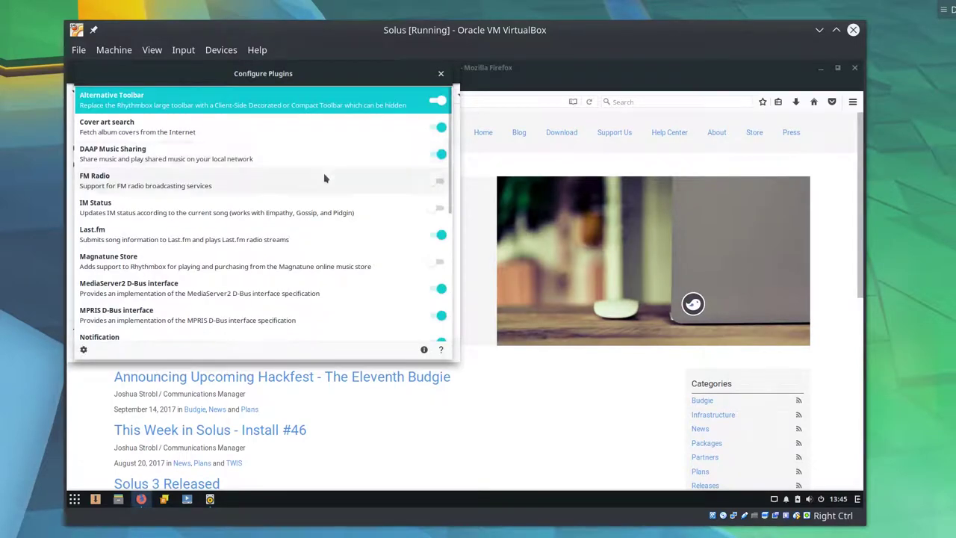
pyautogui.scroll(-3, 296, 134)
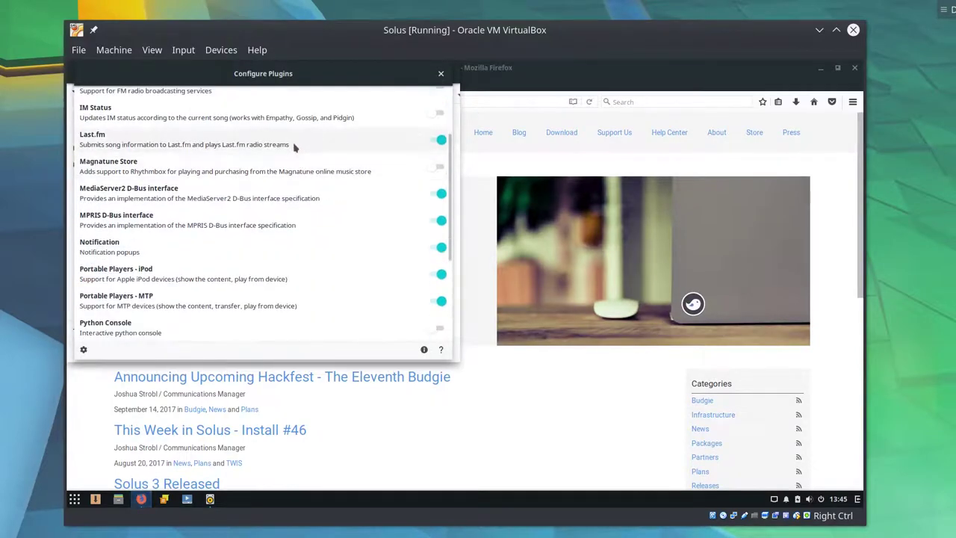
pyautogui.scroll(-1, 299, 172)
pyautogui.scroll(-1, 301, 196)
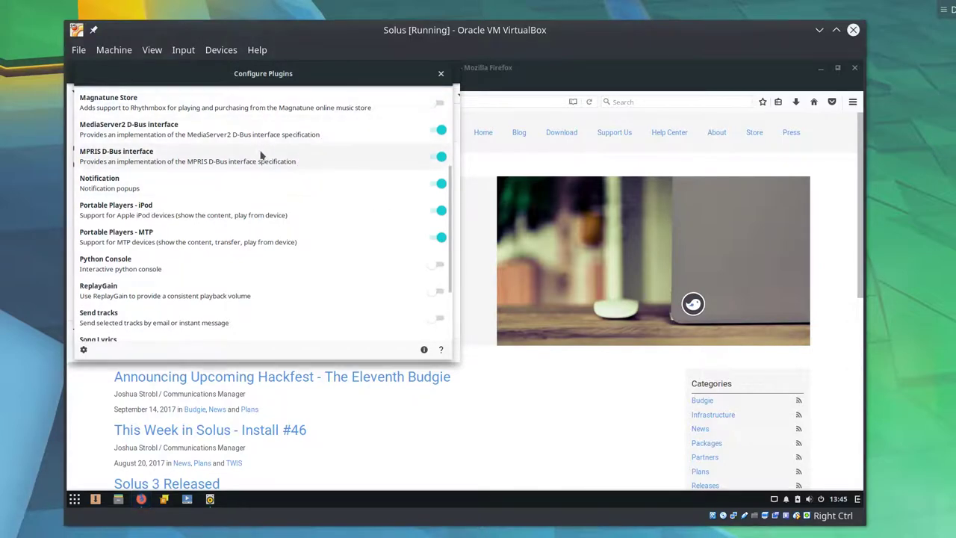
pyautogui.scroll(-3, 265, 160)
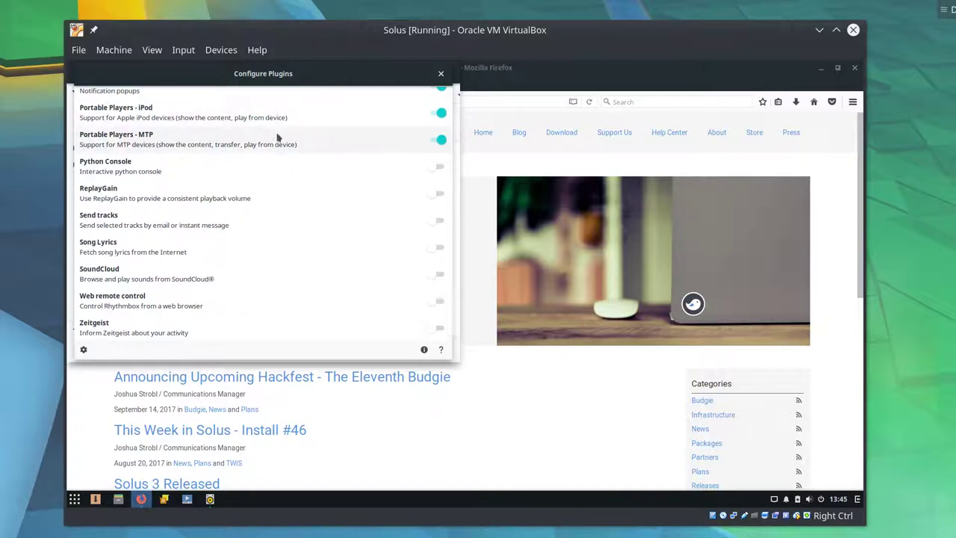
pyautogui.click(441, 74)
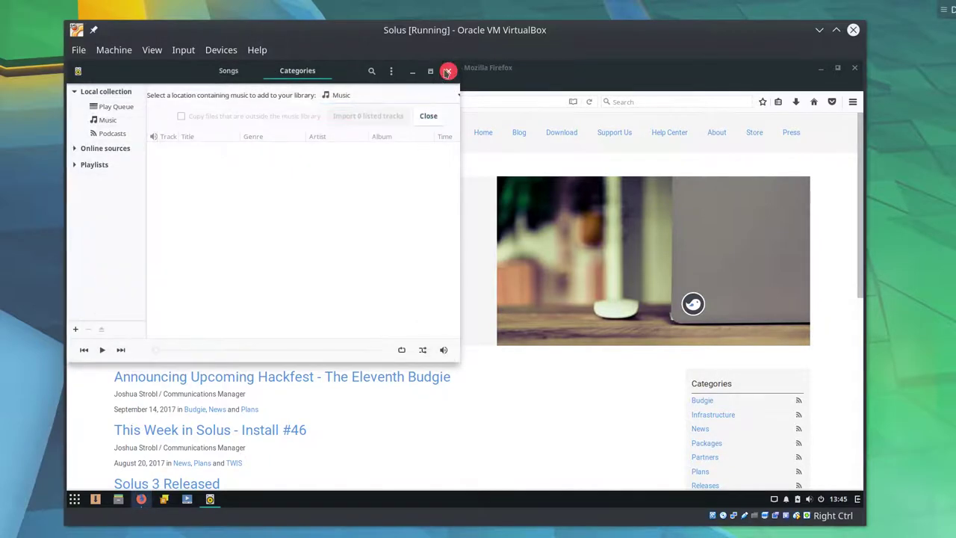
pyautogui.click(448, 70)
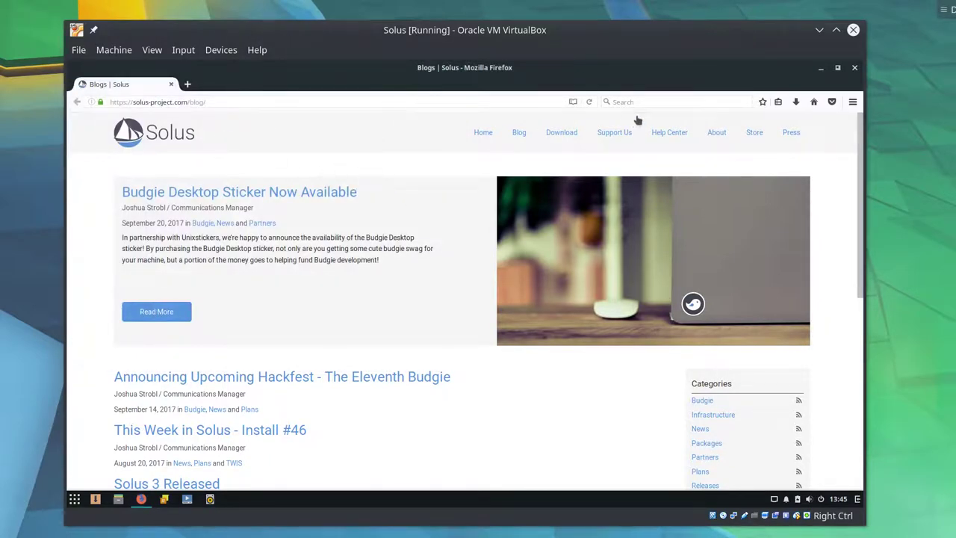
# - Open the 'Solus 3 Released' post from the blog and begin reading it
pyautogui.scroll(-3, 219, 390)
pyautogui.scroll(-4, 579, 289)
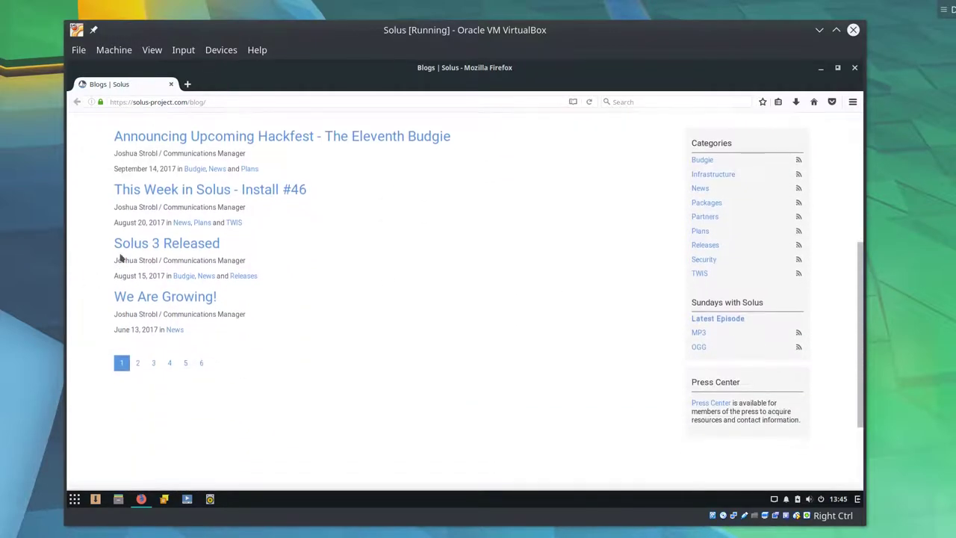
pyautogui.click(136, 249)
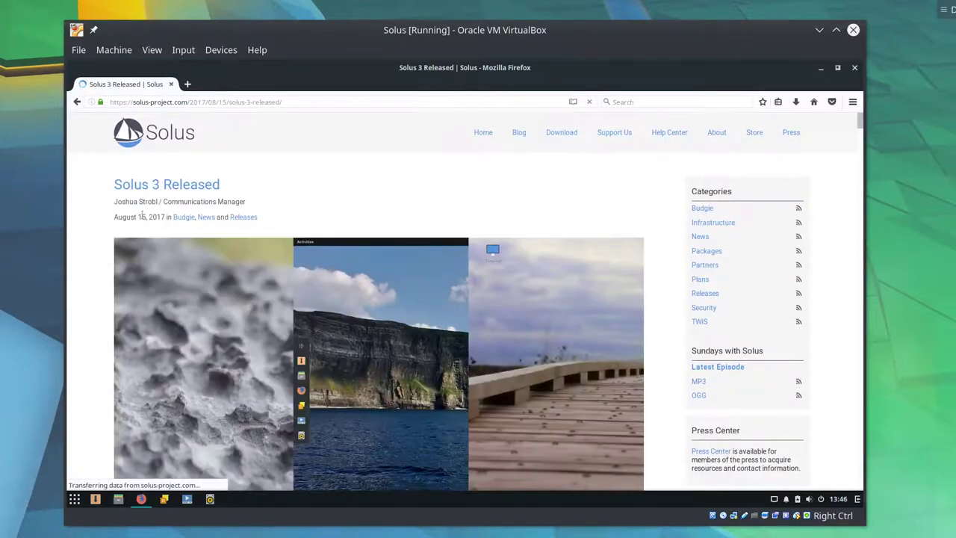
pyautogui.scroll(-1, 119, 299)
pyautogui.scroll(-4, 120, 299)
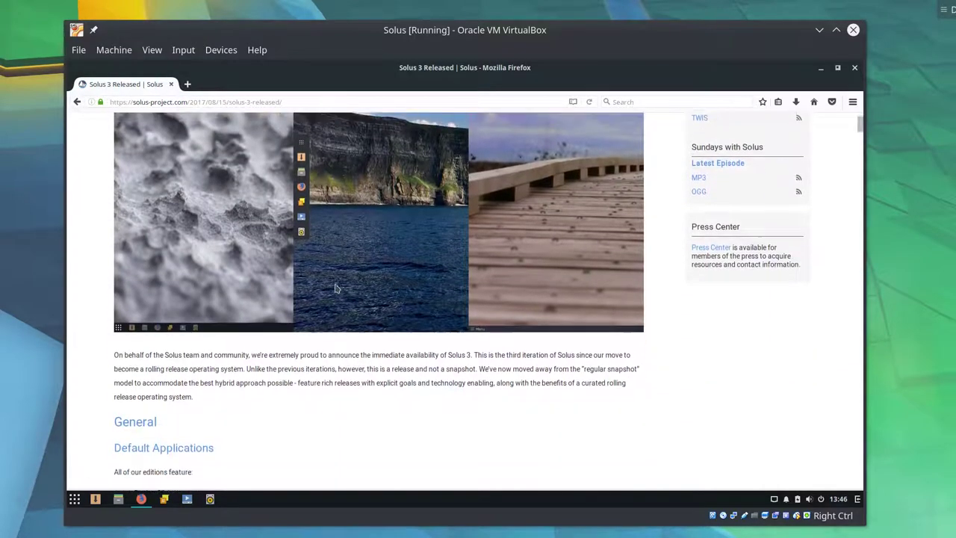
pyautogui.scroll(2, 336, 297)
pyautogui.scroll(-1, 336, 298)
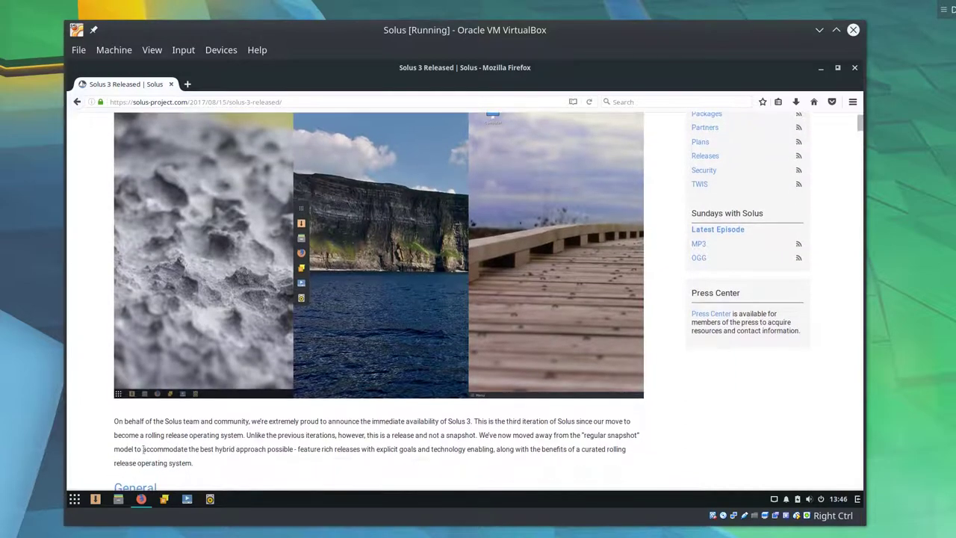
# - Read down the post to the Alt+Tab section, then bring HexChat's Network List forward
pyautogui.press('super')
pyautogui.press('Escape')
pyautogui.scroll(1, 147, 462)
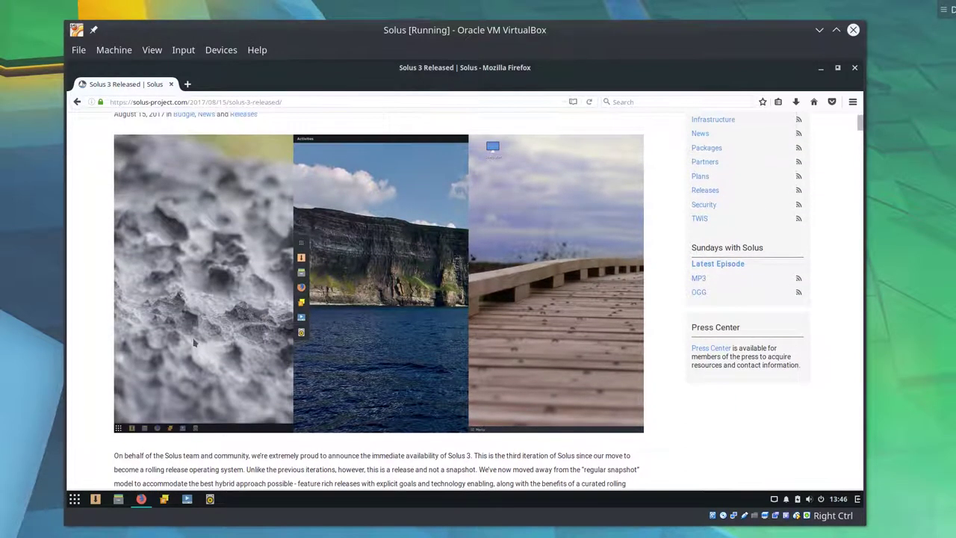
pyautogui.scroll(-5, 186, 414)
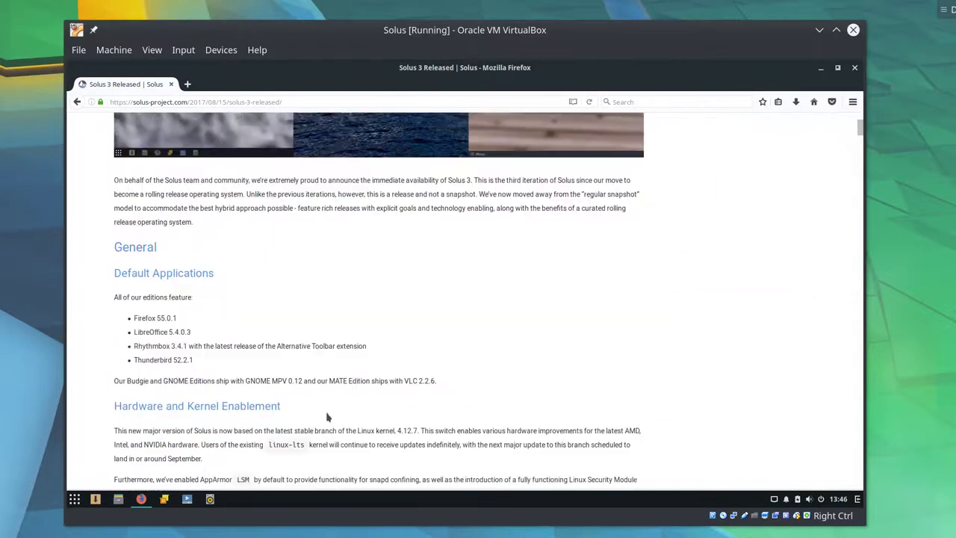
pyautogui.scroll(-4, 327, 417)
pyautogui.scroll(3, 344, 411)
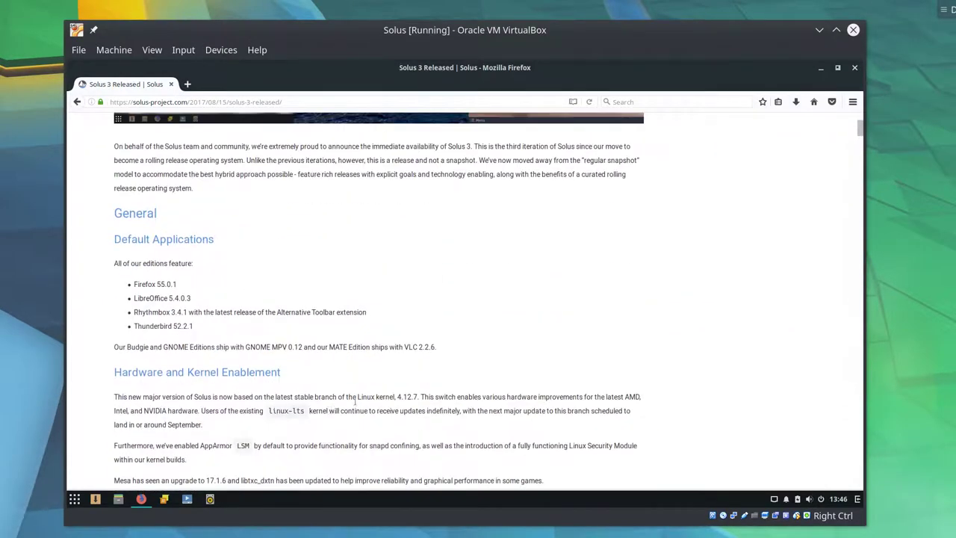
pyautogui.scroll(1, 358, 404)
pyautogui.moveTo(469, 207); pyautogui.dragTo(514, 195)
pyautogui.click(491, 203)
pyautogui.click(514, 196)
pyautogui.scroll(-6, 469, 287)
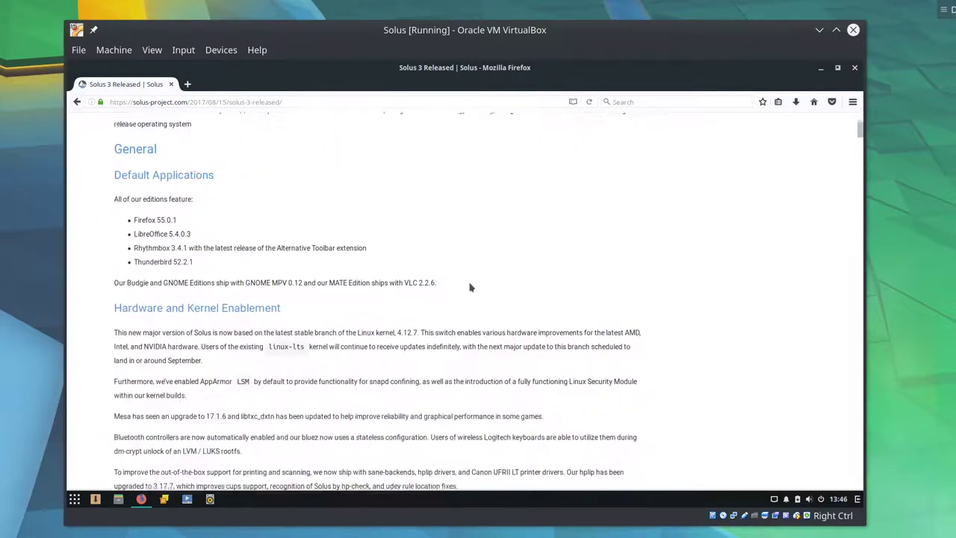
pyautogui.scroll(-8, 469, 284)
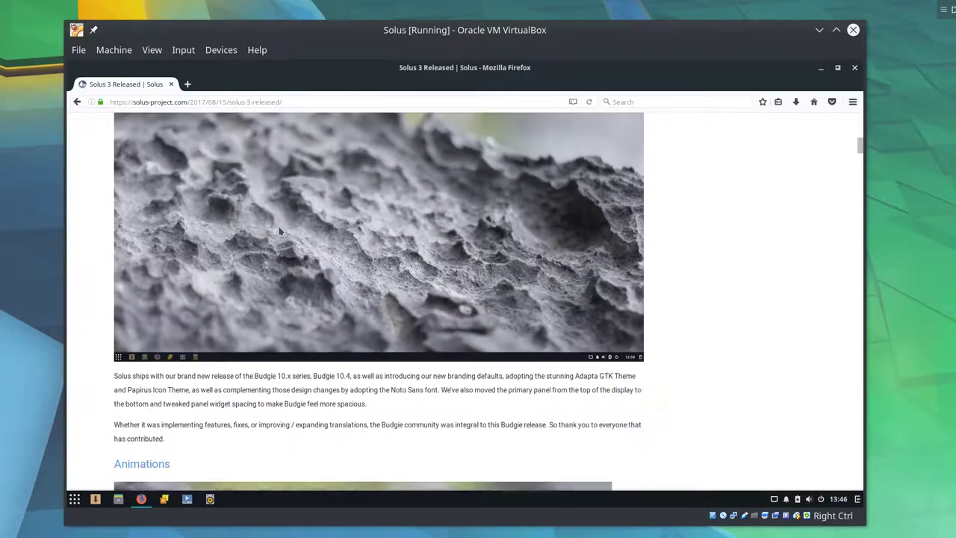
pyautogui.scroll(-5, 386, 274)
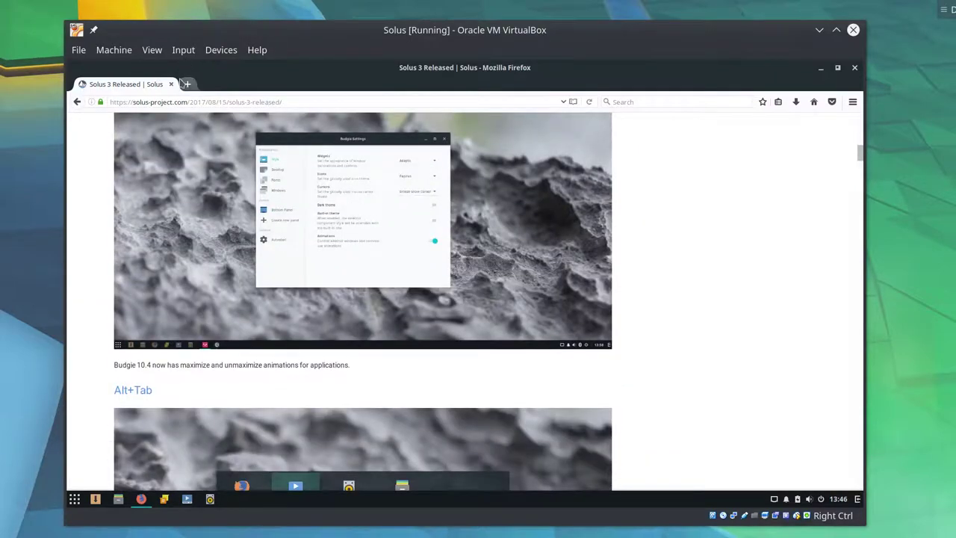
pyautogui.click(165, 499)
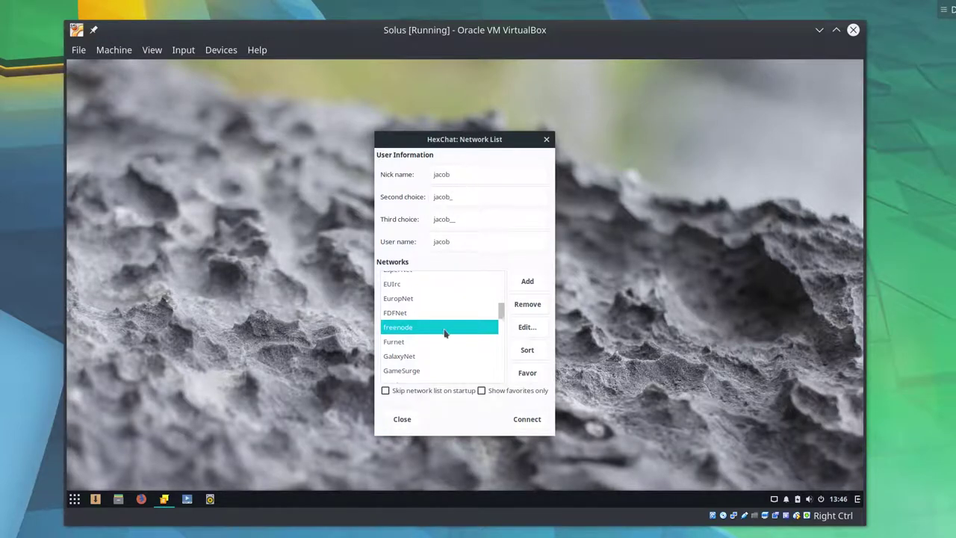
# - Close HexChat's Network List without connecting and unpin HexChat from the bottom panel
pyautogui.scroll(-2, 456, 319)
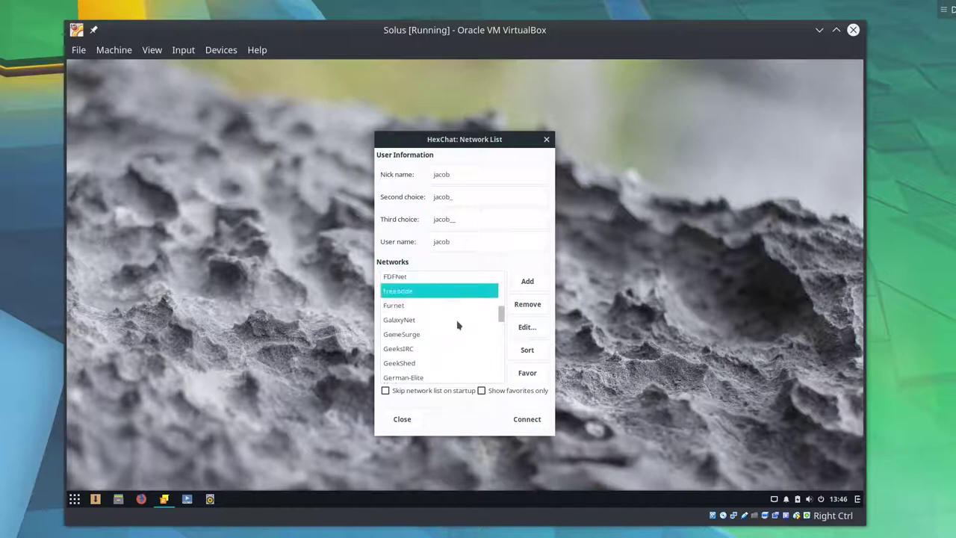
pyautogui.scroll(5, 463, 341)
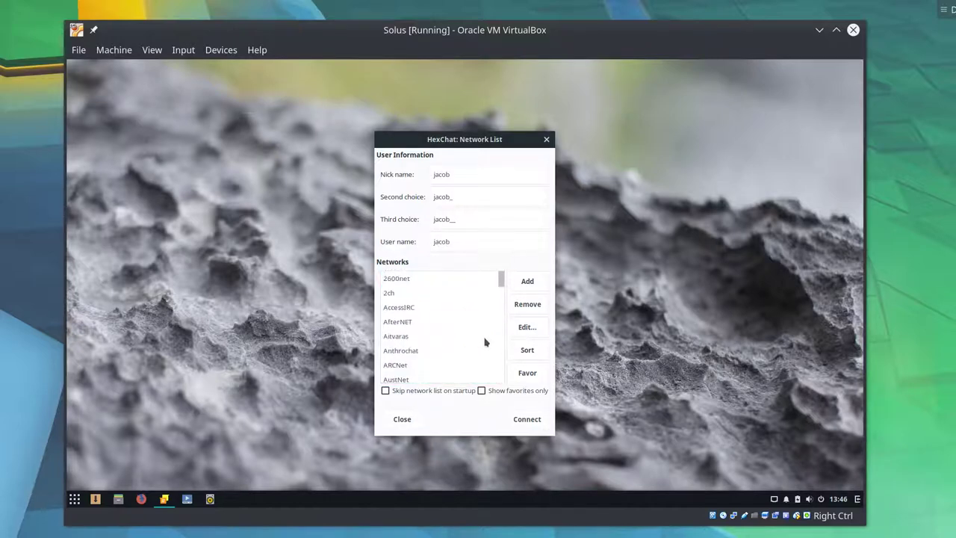
pyautogui.scroll(-15, 478, 340)
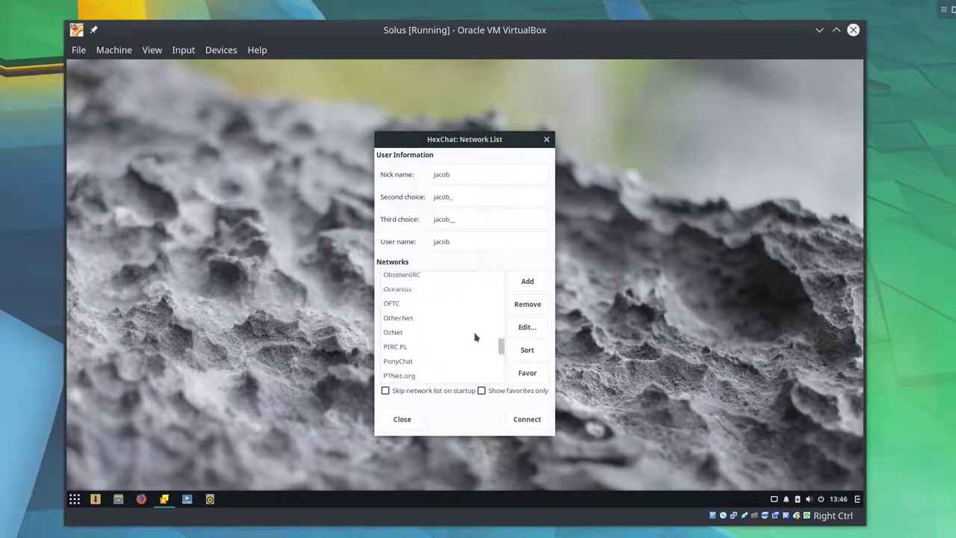
pyautogui.scroll(12, 473, 339)
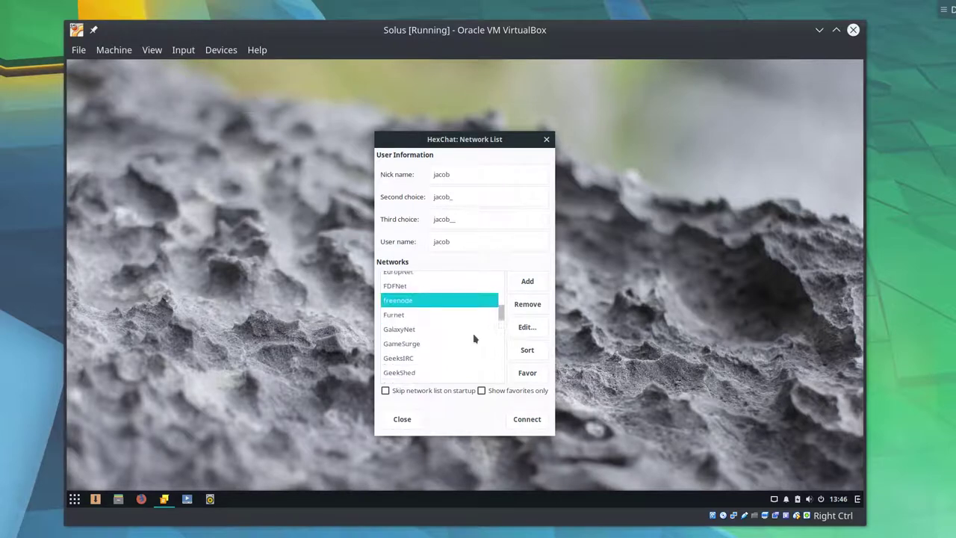
pyautogui.scroll(1, 467, 330)
pyautogui.scroll(-1, 464, 328)
pyautogui.click(546, 140)
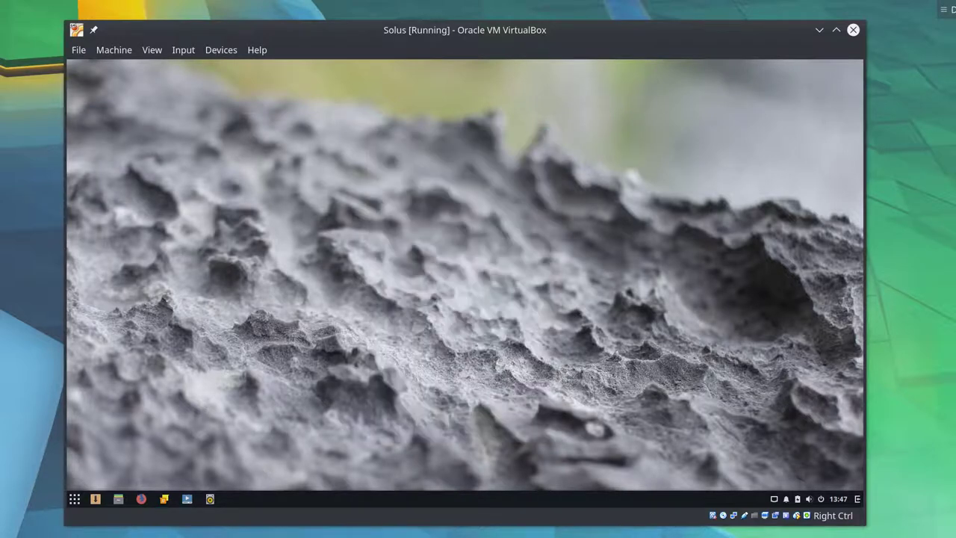
pyautogui.rightClick(163, 500)
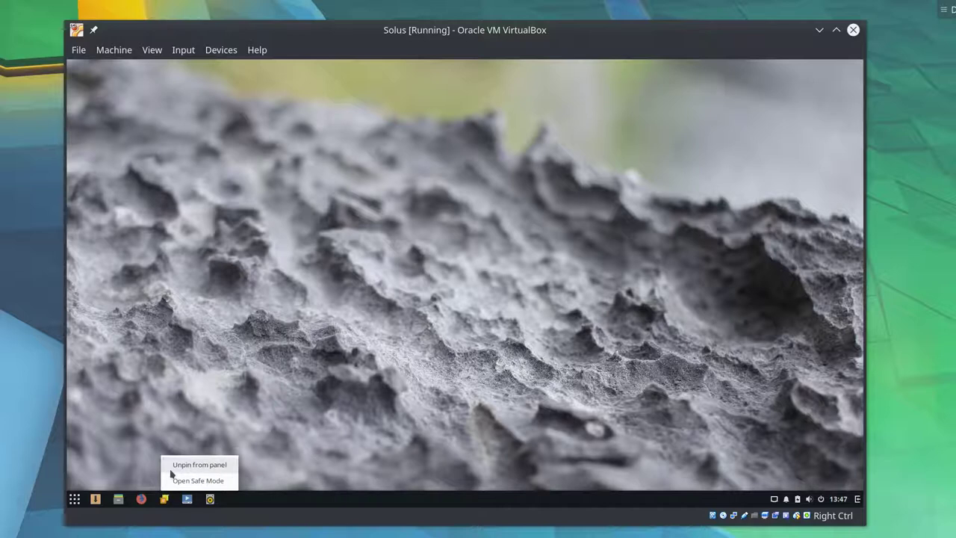
pyautogui.click(170, 469)
# - Open Budgie Desktop Settings and try the Adwaita and Adapta widget themes
pyautogui.click(75, 499)
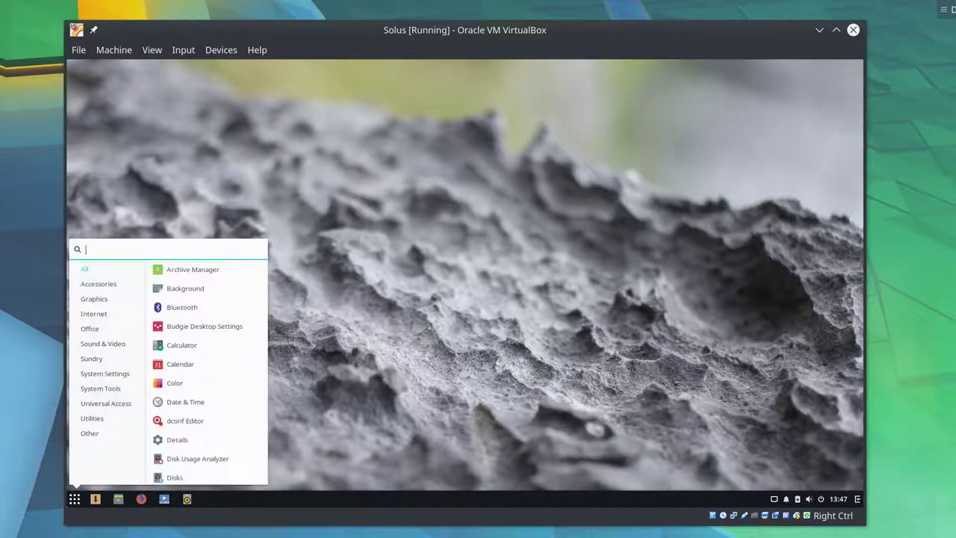
pyautogui.click(204, 327)
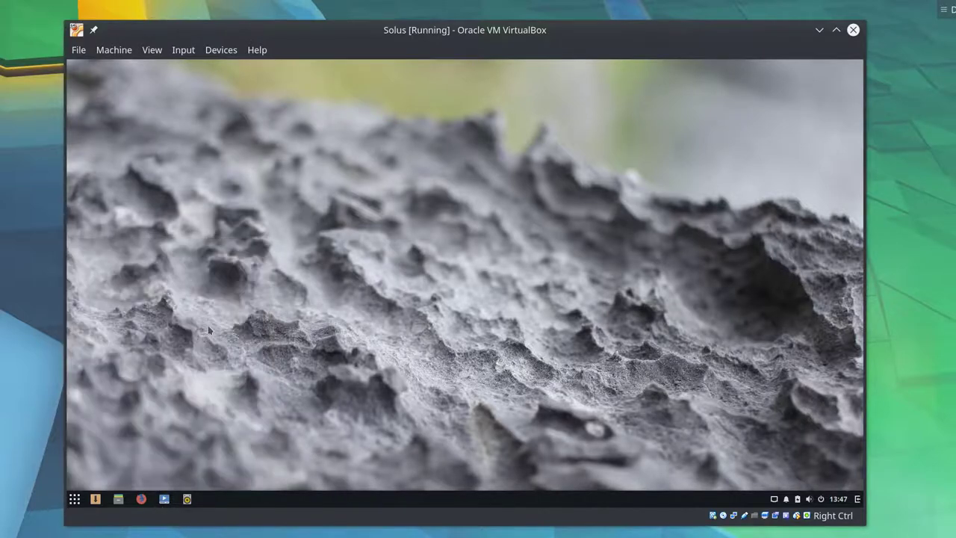
pyautogui.click(592, 180)
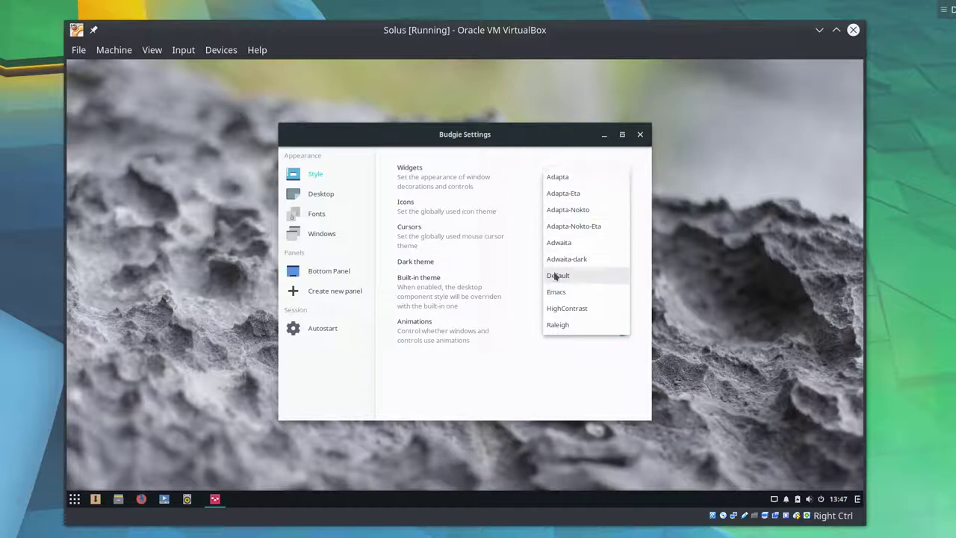
pyautogui.click(560, 243)
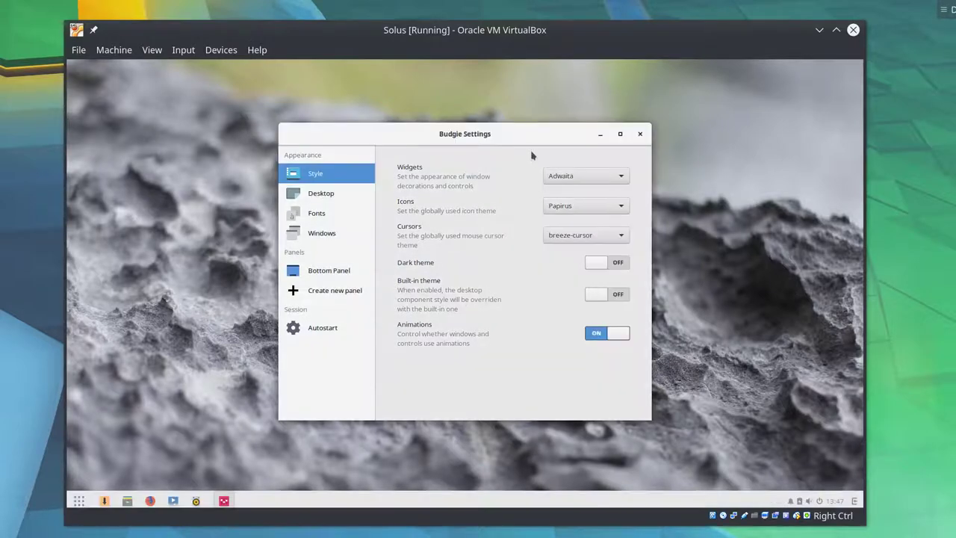
pyautogui.moveTo(528, 139)
pyautogui.mouseDown()
pyautogui.moveTo(366, 175)
pyautogui.moveTo(525, 164)
pyautogui.moveTo(518, 154)
pyautogui.mouseUp()
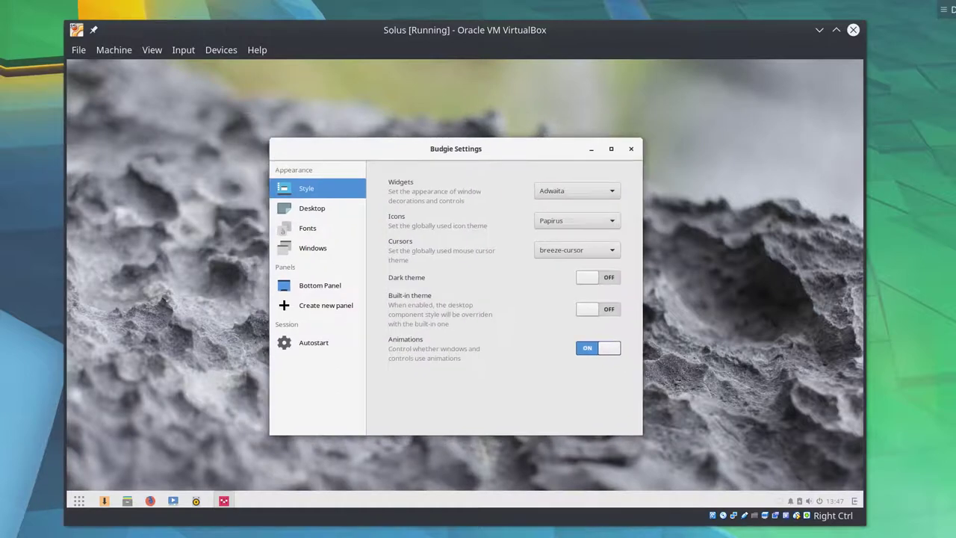
pyautogui.press('super')
pyautogui.press('Escape')
pyautogui.click(591, 177)
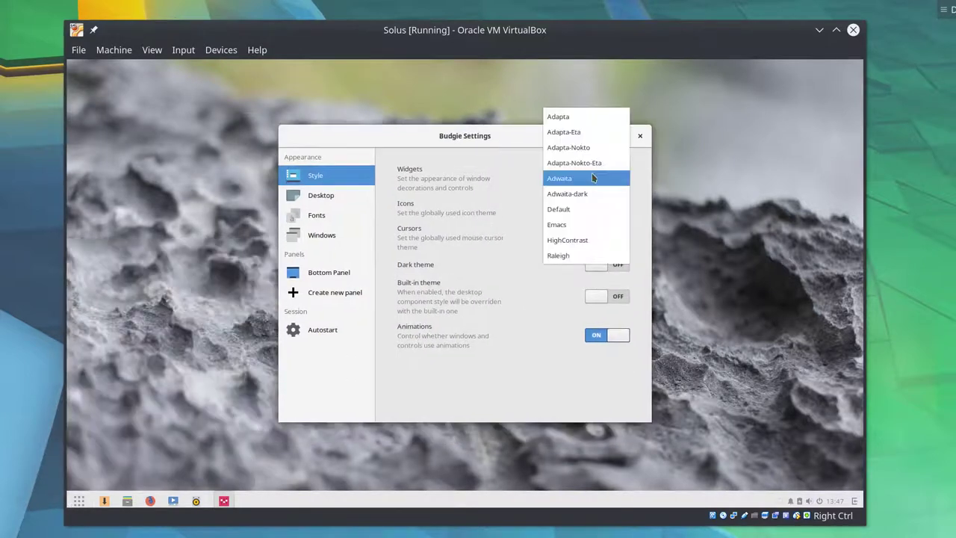
pyautogui.click(588, 117)
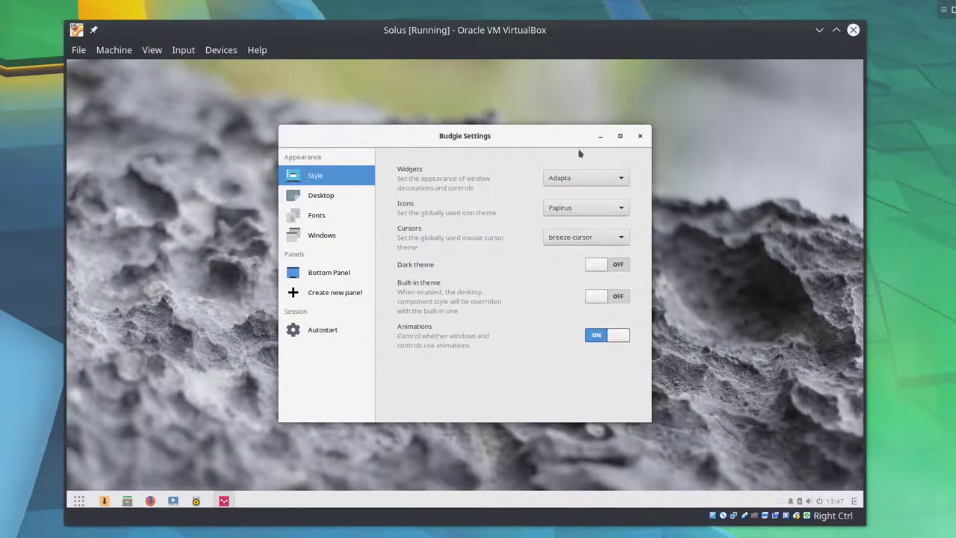
pyautogui.click(598, 153)
pyautogui.press('Escape')
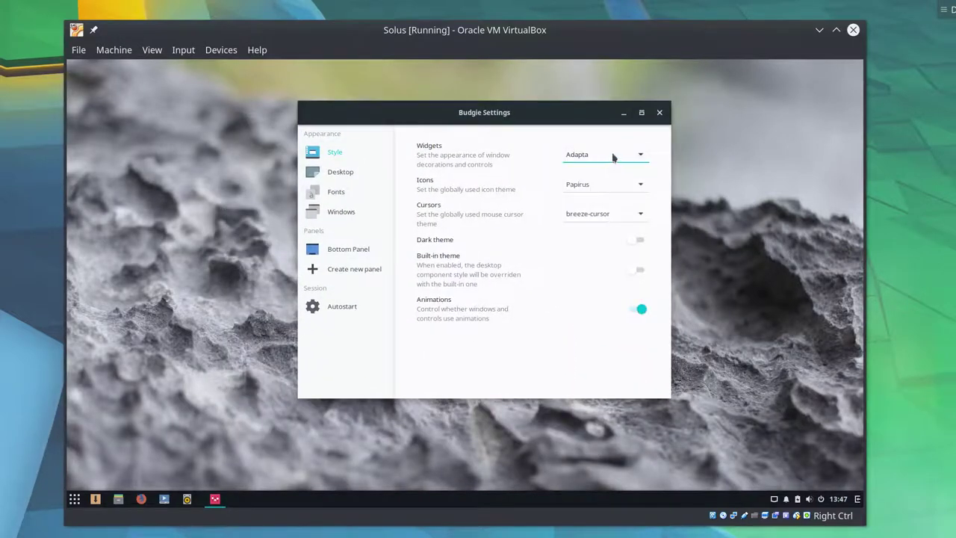
# - Set widgets to Adapta-Nokto-Eta, briefly try Adapta-Nokto, then return to Adapta-Nokto-Eta
pyautogui.scroll(-1, 612, 154)
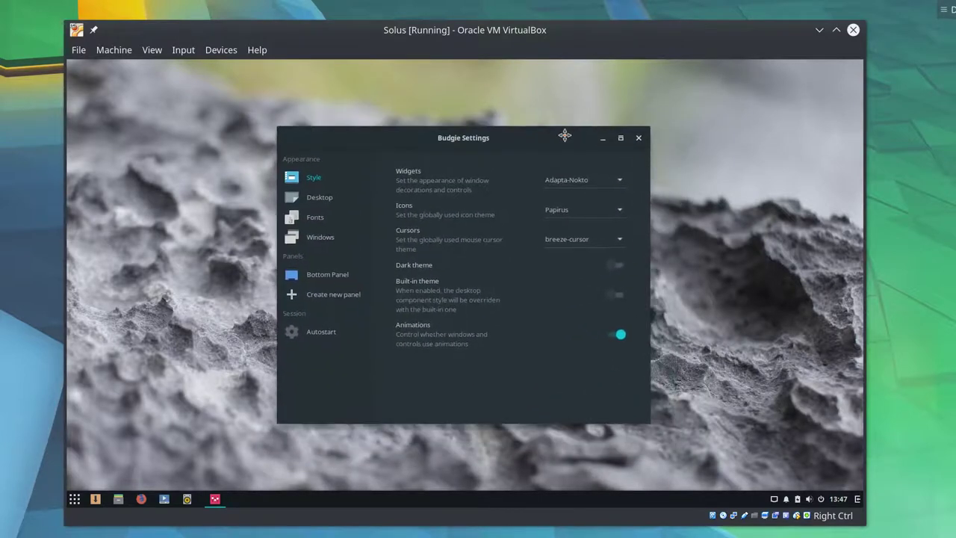
pyautogui.click(581, 180)
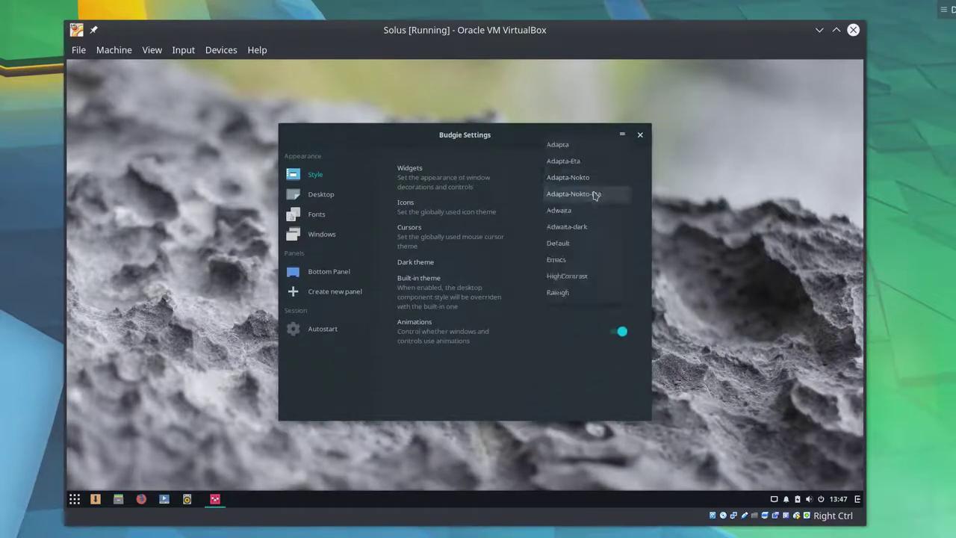
pyautogui.click(596, 195)
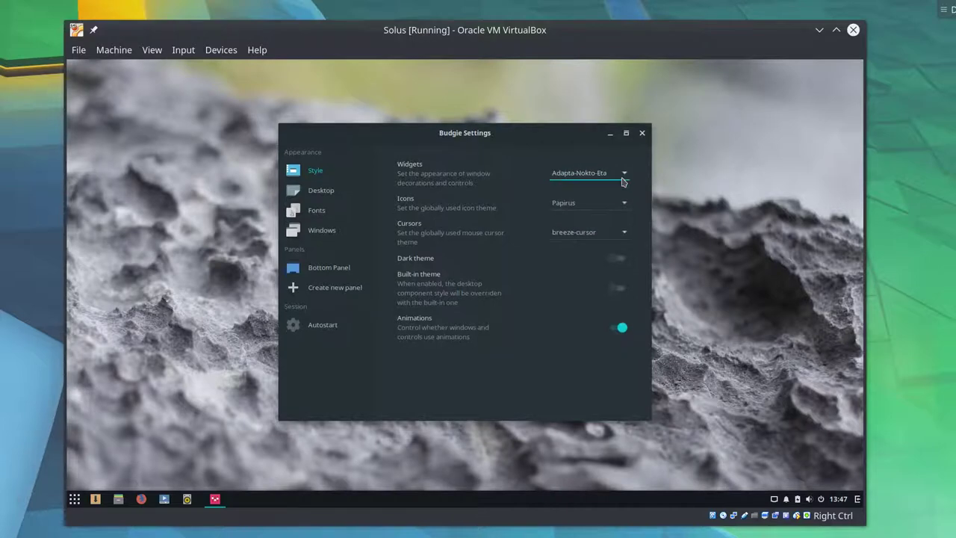
pyautogui.click(622, 182)
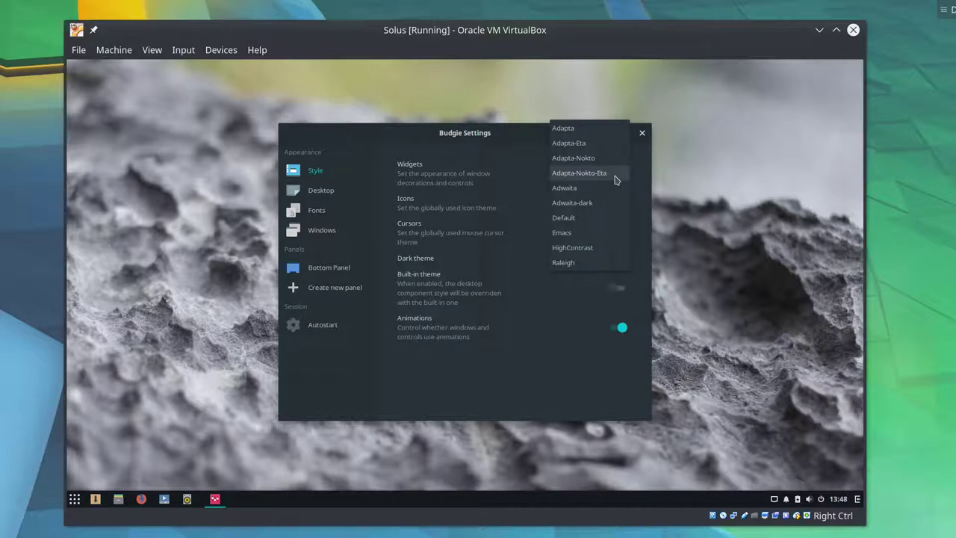
pyautogui.click(612, 159)
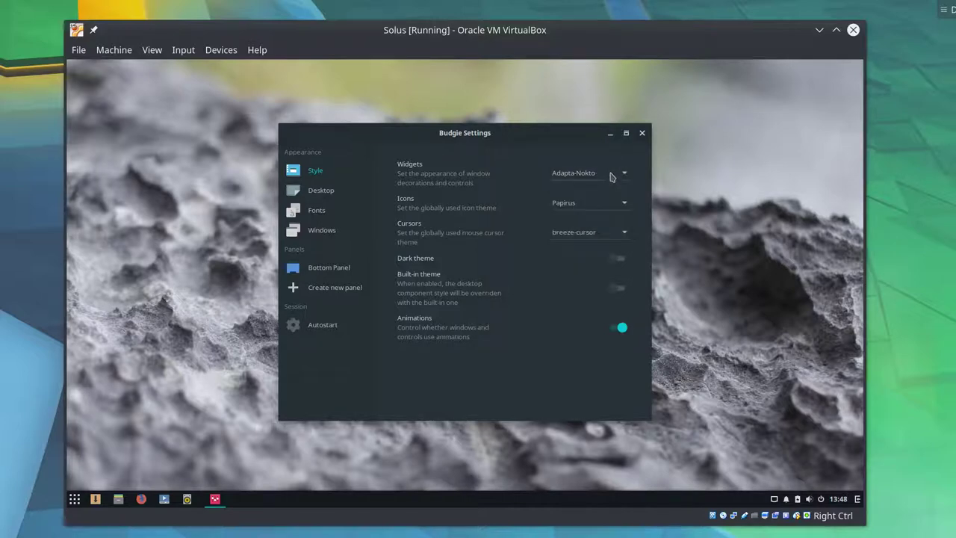
pyautogui.click(611, 176)
pyautogui.click(613, 193)
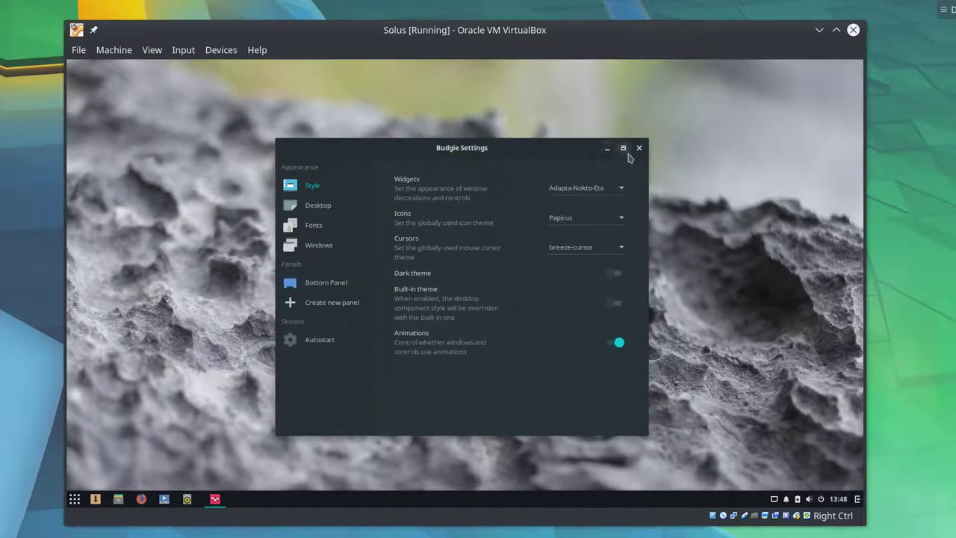
# - Try Adwaita and Papirus icon themes, settling on Papirus-Adapta-Nokto icons
pyautogui.click(602, 216)
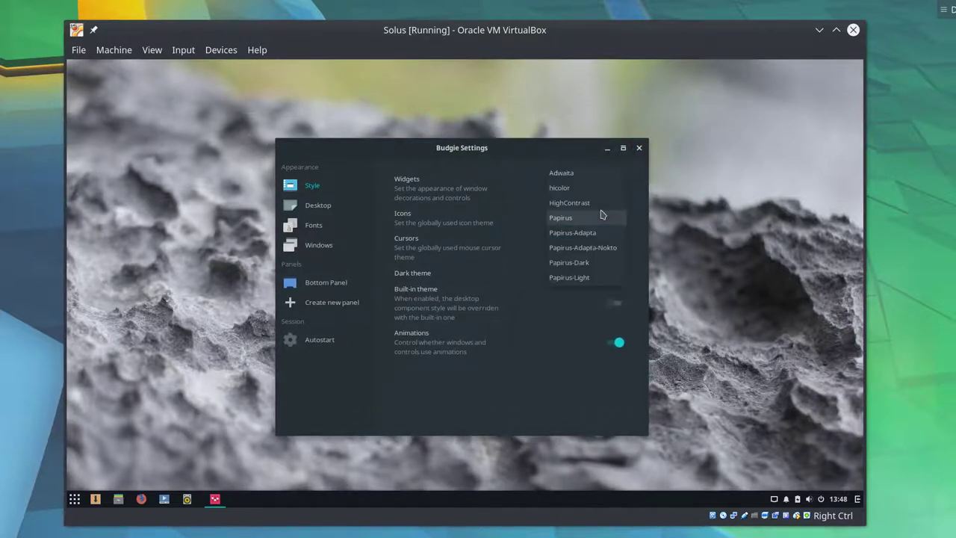
pyautogui.click(594, 174)
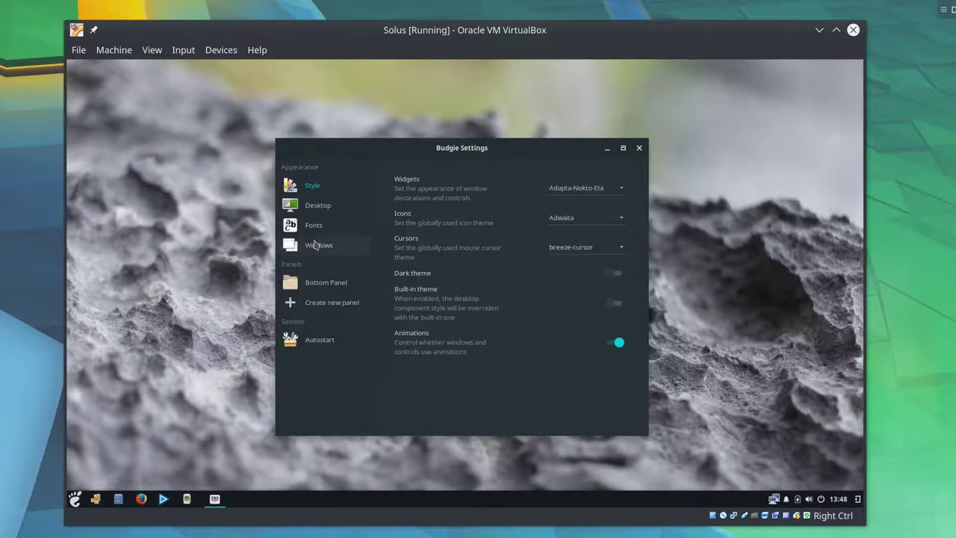
pyautogui.click(590, 216)
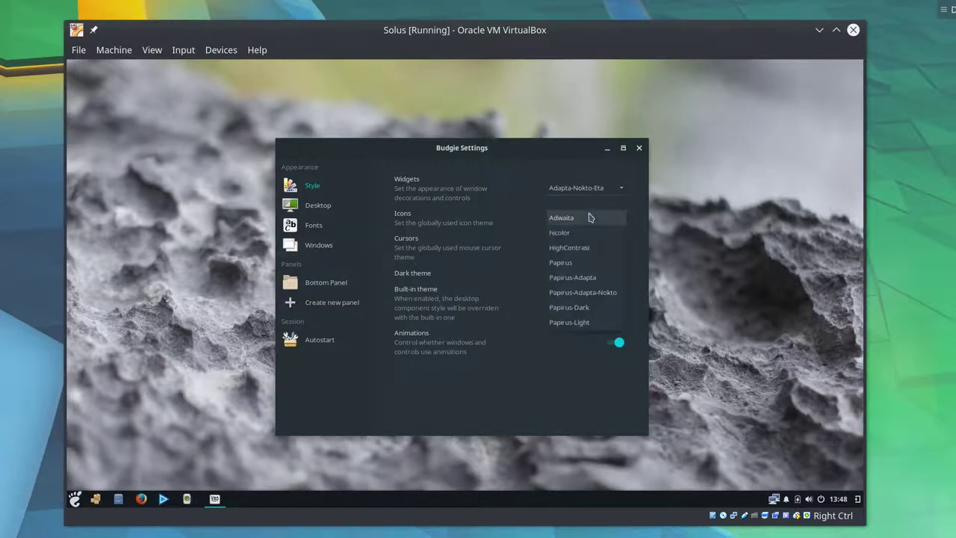
pyautogui.click(611, 293)
pyautogui.click(574, 219)
pyautogui.click(574, 190)
pyautogui.click(575, 215)
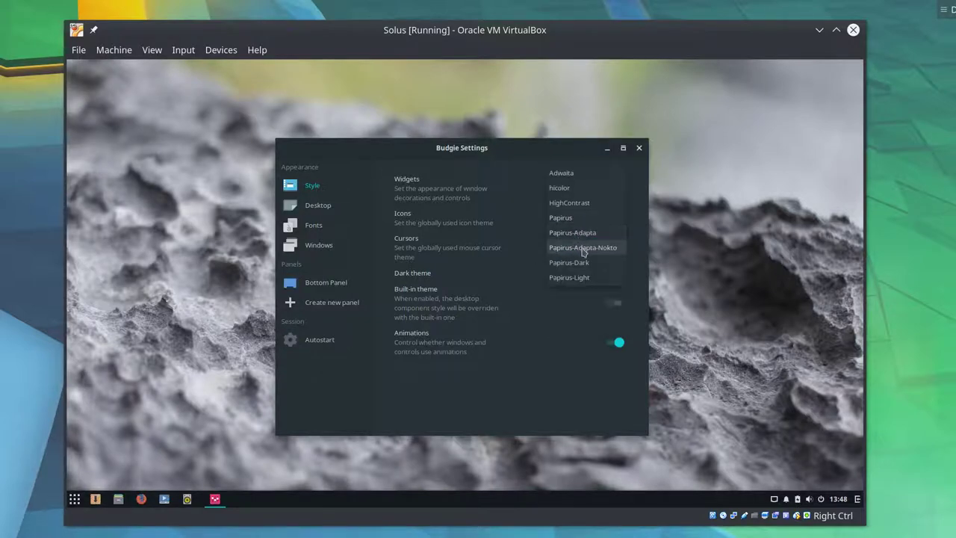
pyautogui.click(585, 249)
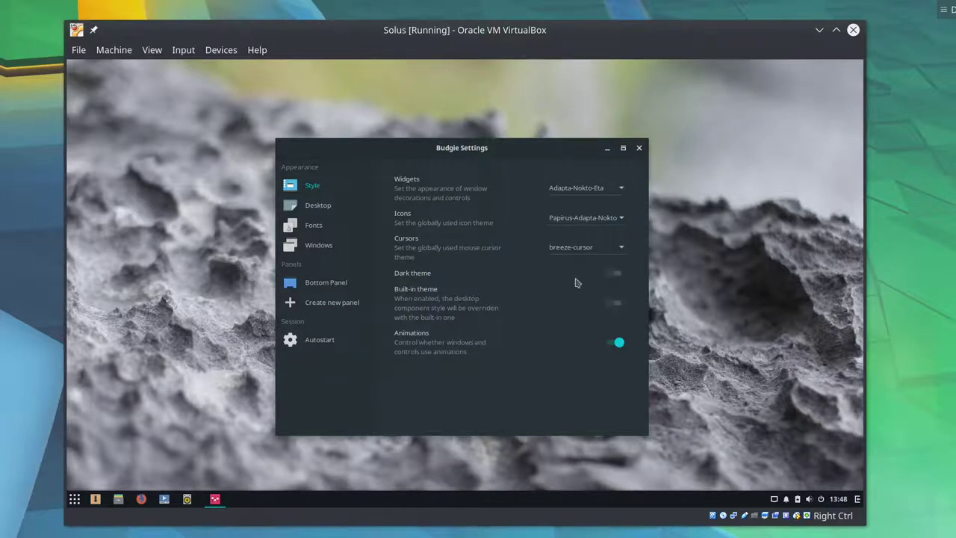
pyautogui.click(732, 273)
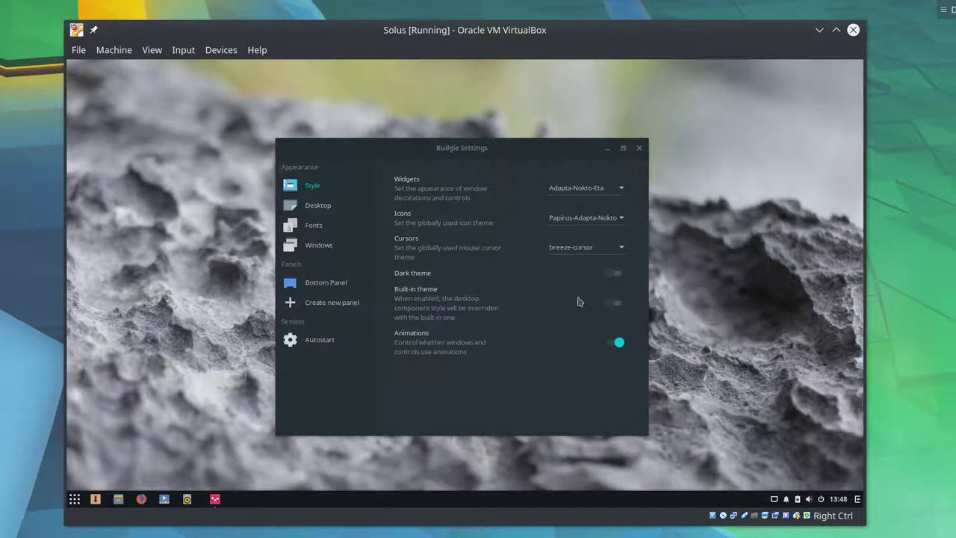
# - Try the Adwaita cursor theme, then restore breeze-cursor
pyautogui.click(553, 251)
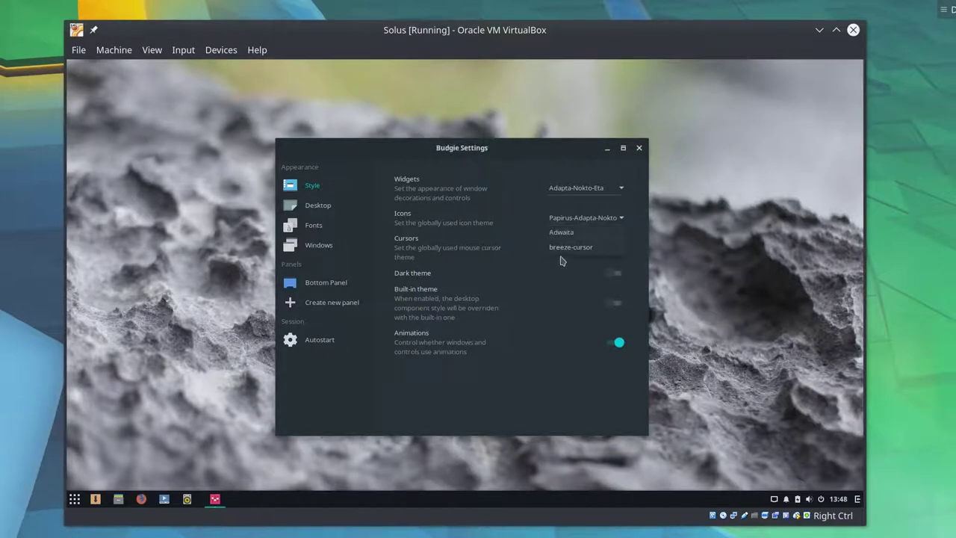
pyautogui.click(566, 233)
pyautogui.click(593, 251)
pyautogui.click(595, 265)
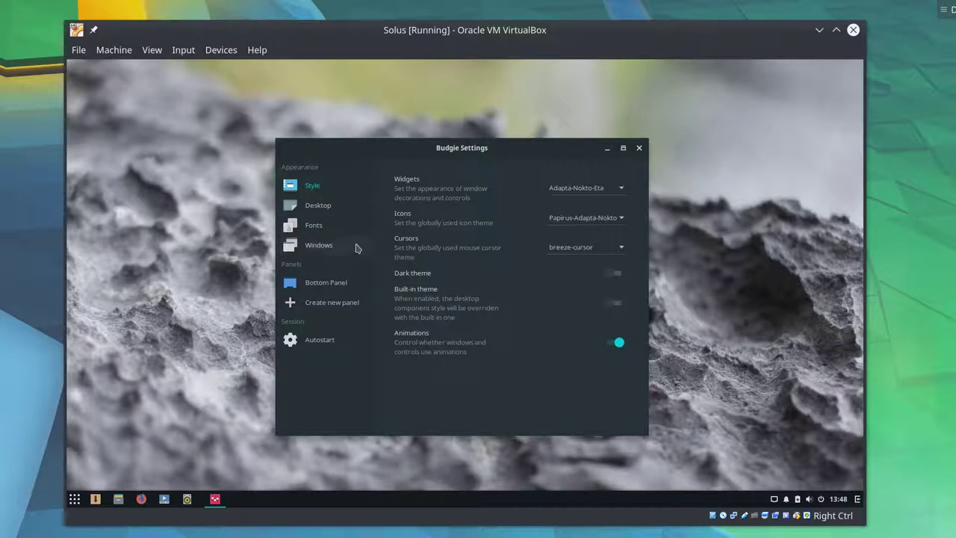
# - Toggle the dark theme and try it with Adapta-Eta widgets
pyautogui.click(614, 276)
pyautogui.click(616, 277)
pyautogui.click(591, 197)
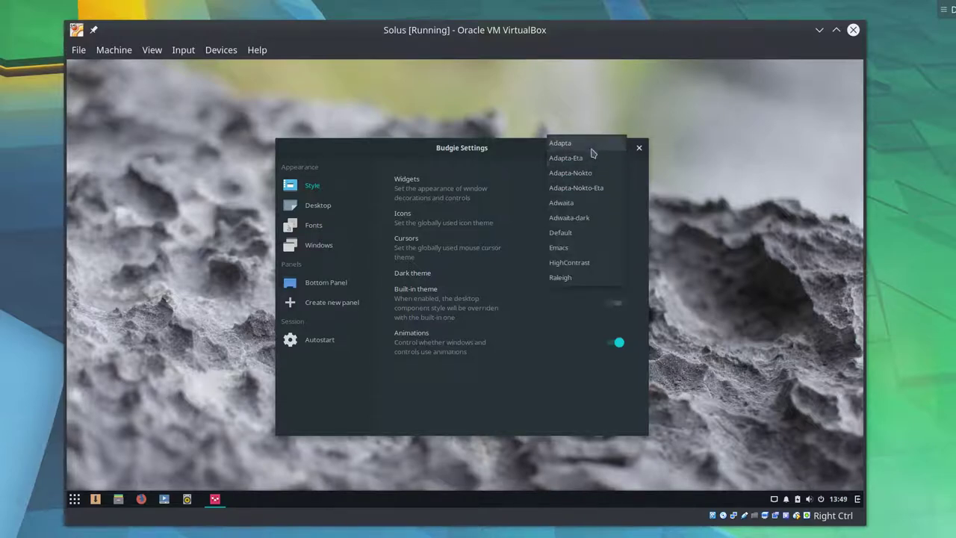
pyautogui.press('Escape')
pyautogui.press('Up')
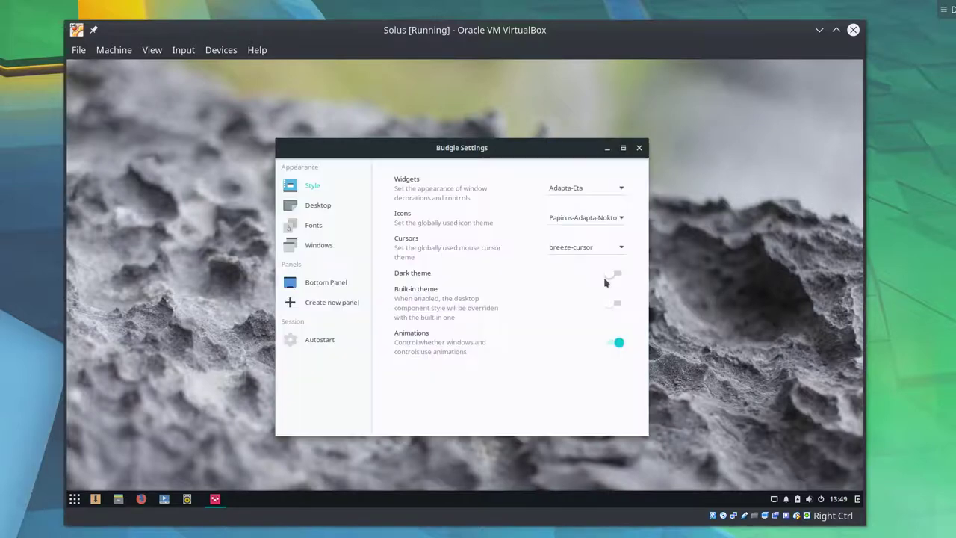
pyautogui.click(613, 277)
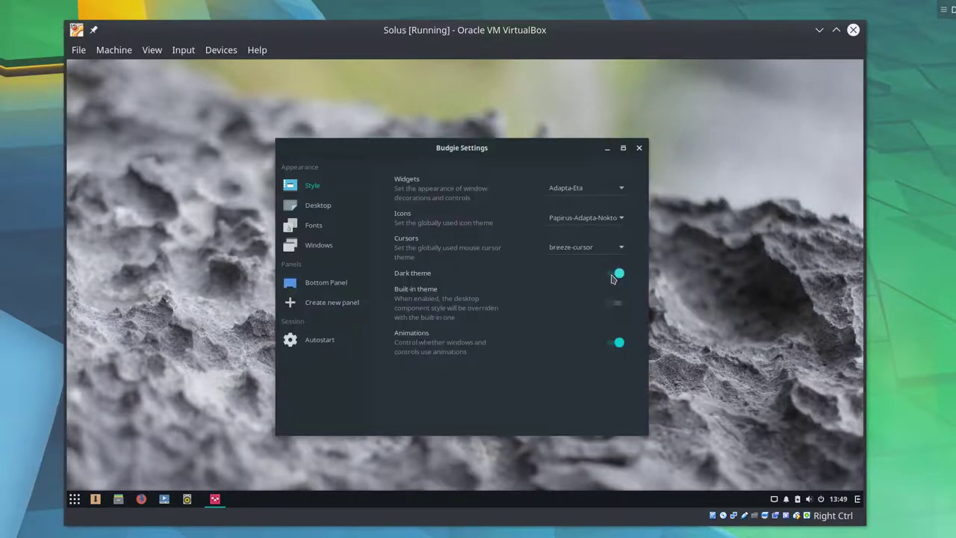
# - Return widgets to Adapta-Nokto-Eta and leave the dark theme switched on
pyautogui.click(597, 188)
pyautogui.click(416, 204)
pyautogui.click(616, 274)
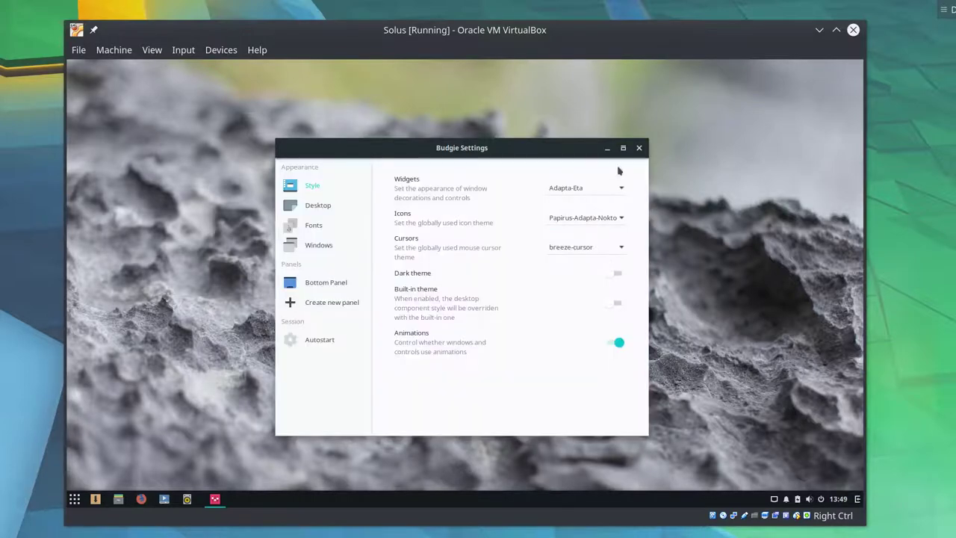
pyautogui.click(613, 187)
pyautogui.click(608, 218)
pyautogui.click(617, 273)
pyautogui.click(617, 273)
pyautogui.click(617, 274)
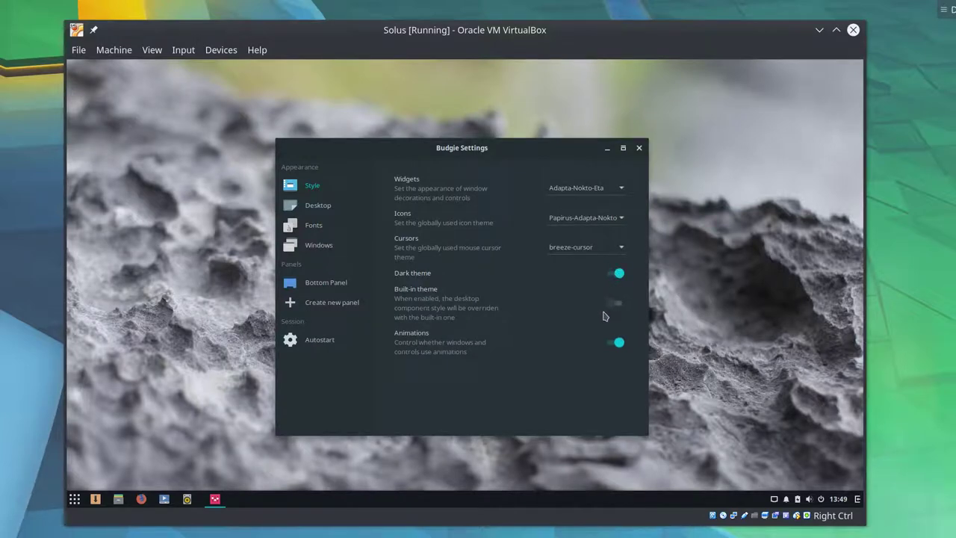
# - Enable desktop icons in Budgie Settings and create a desktop folder named test
pyautogui.click(317, 205)
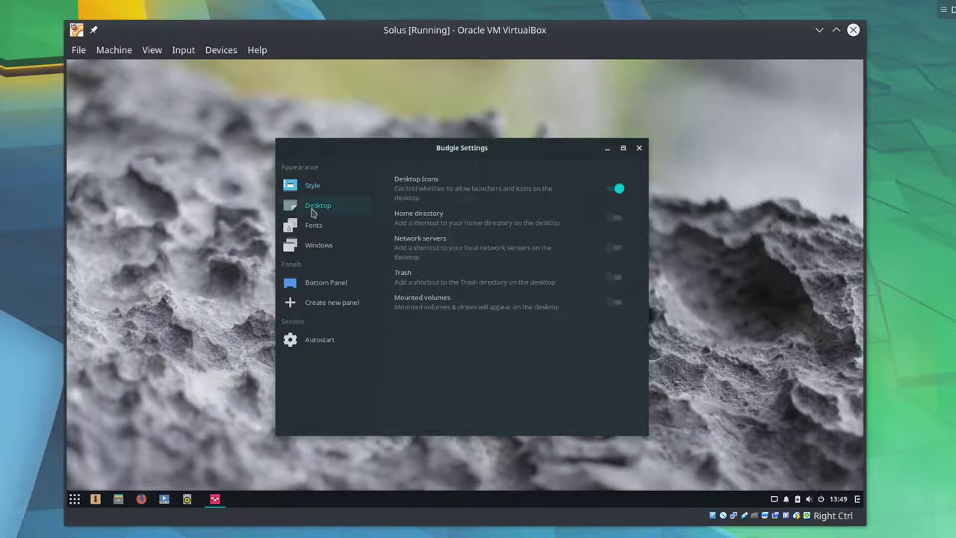
pyautogui.rightClick(679, 213)
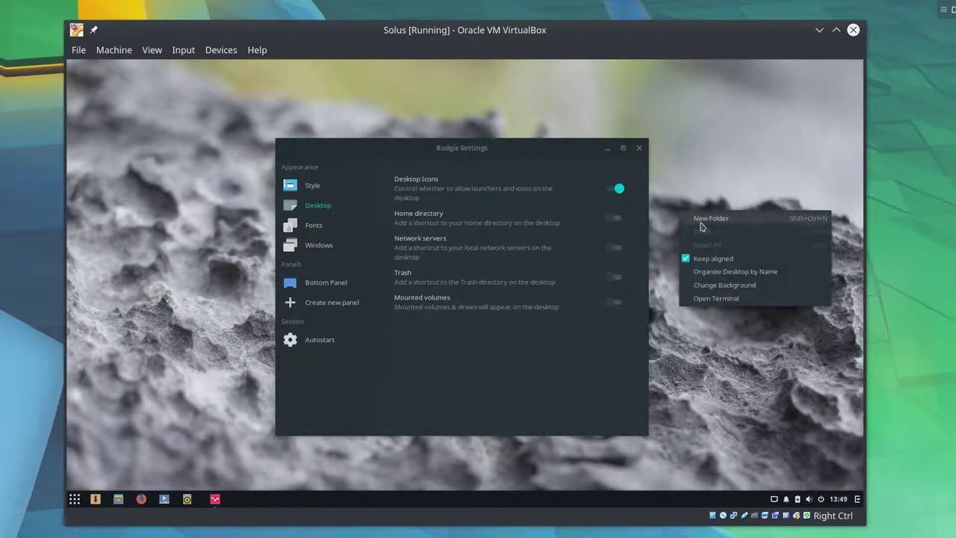
pyautogui.click(701, 223)
pyautogui.write('test')
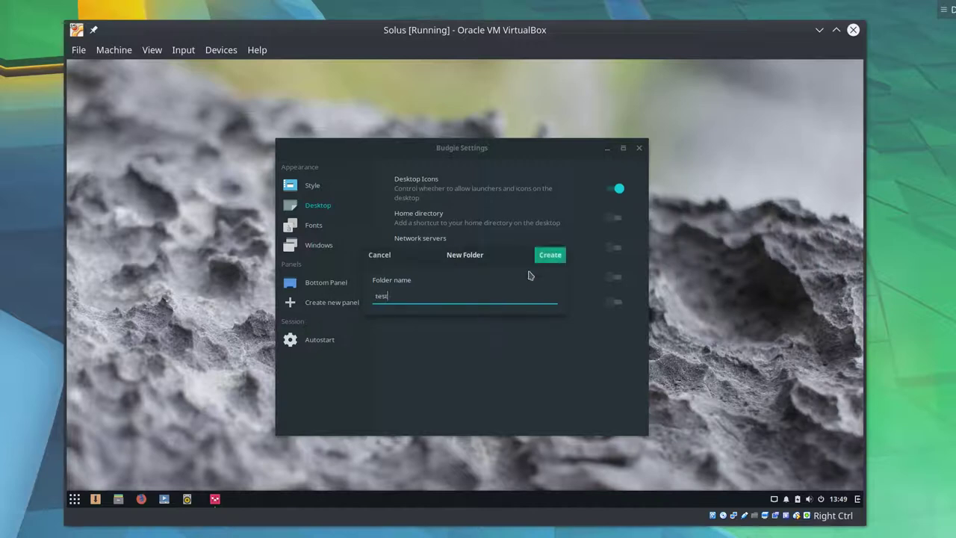
pyautogui.click(550, 257)
# - Open the test folder in Files and look through its view options
pyautogui.doubleClick(99, 78)
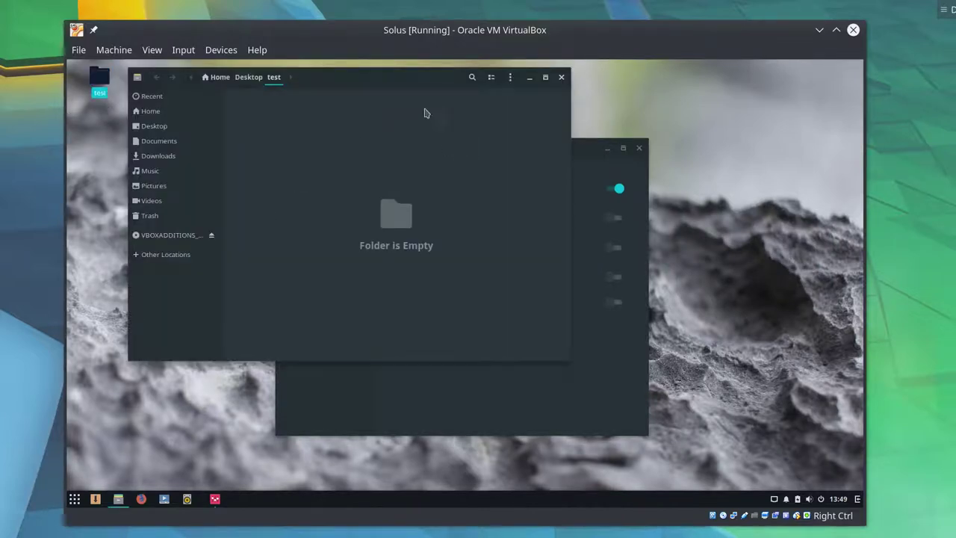
pyautogui.moveTo(391, 79); pyautogui.dragTo(382, 111)
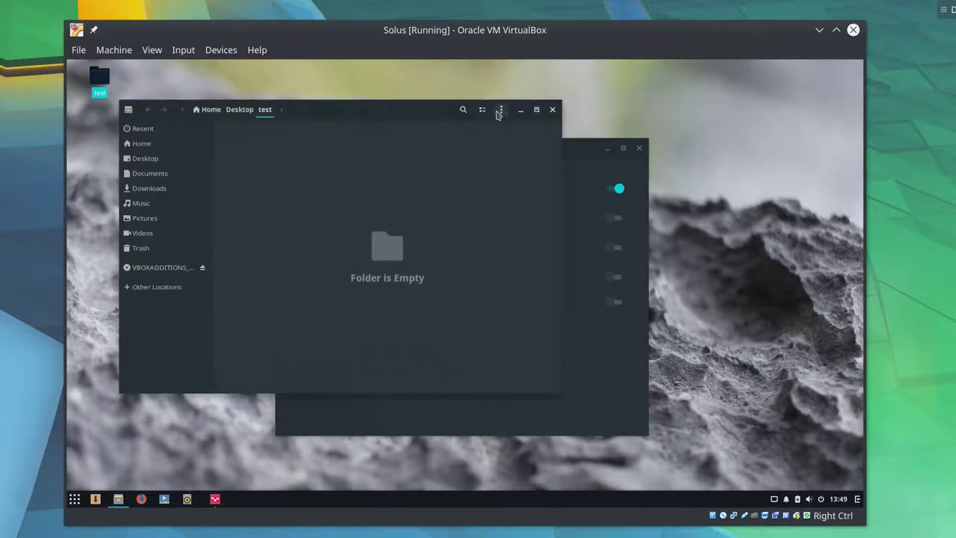
pyautogui.click(502, 110)
pyautogui.click(490, 330)
# - Check Files' preferences and About information, then close Files
pyautogui.click(127, 109)
pyautogui.click(149, 162)
pyautogui.click(128, 110)
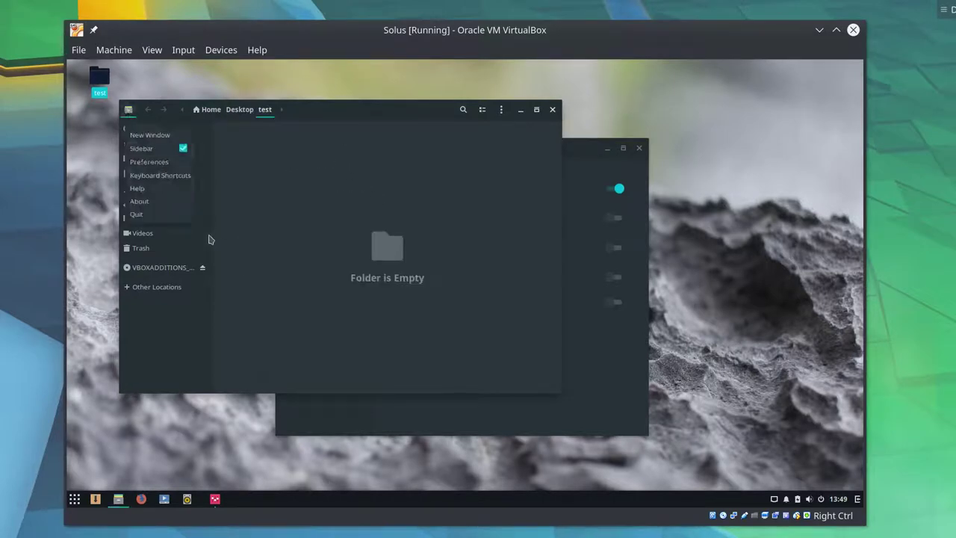
pyautogui.click(177, 202)
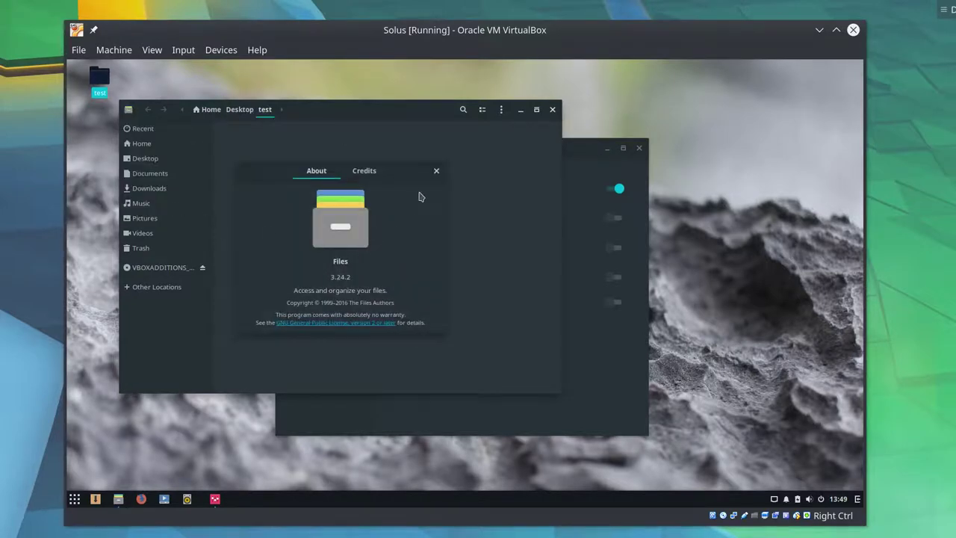
pyautogui.click(436, 170)
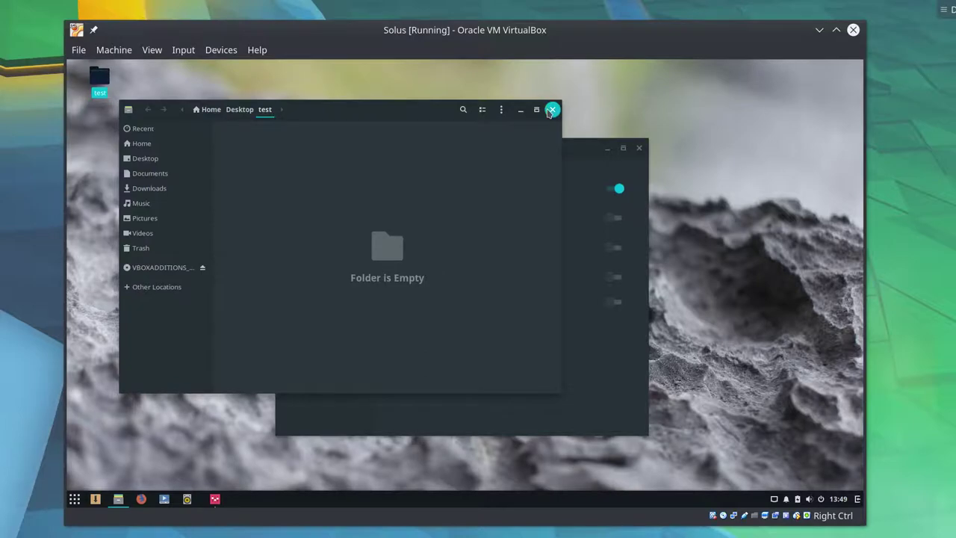
pyautogui.click(551, 110)
pyautogui.moveTo(499, 154); pyautogui.dragTo(489, 148)
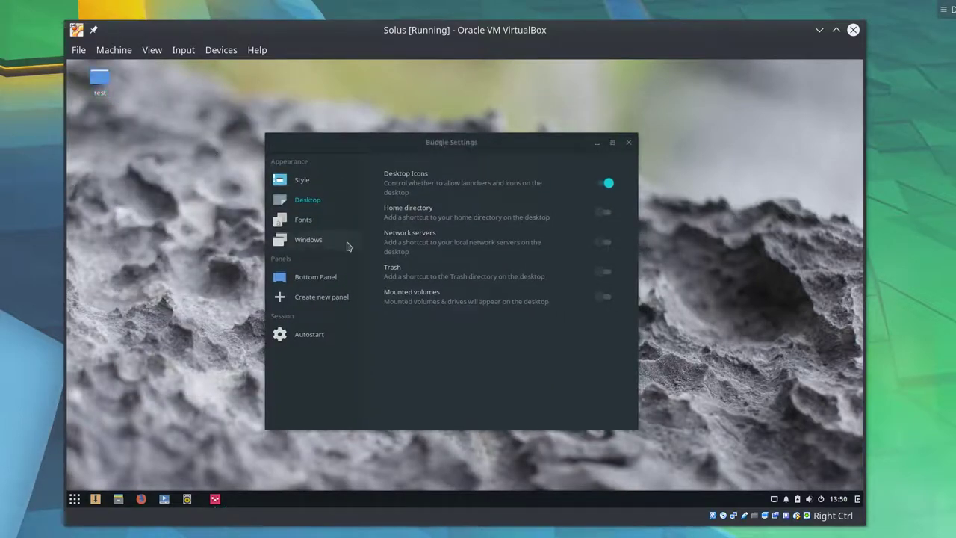
# - Browse the Style, Fonts and Windows pages and set titlebar buttons to Left
pyautogui.click(335, 186)
pyautogui.click(309, 219)
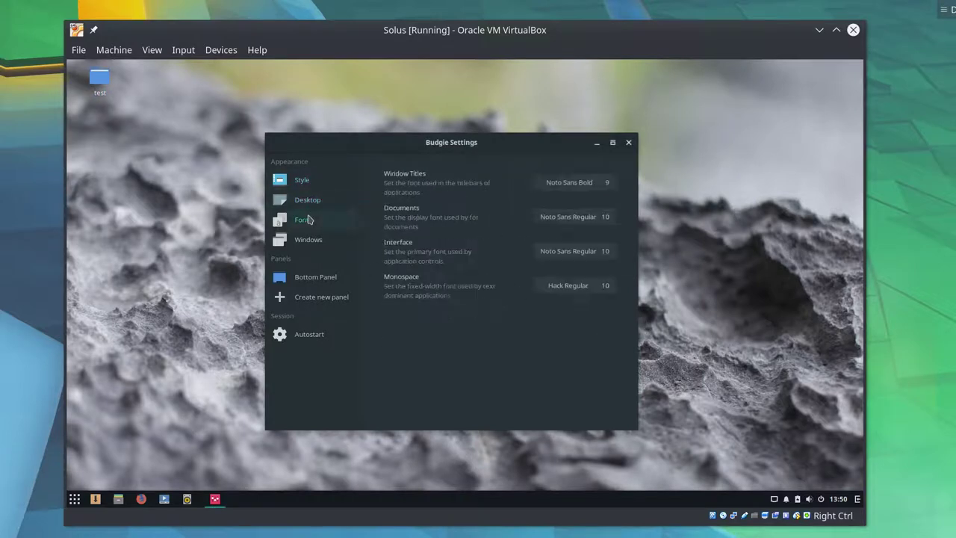
pyautogui.click(293, 240)
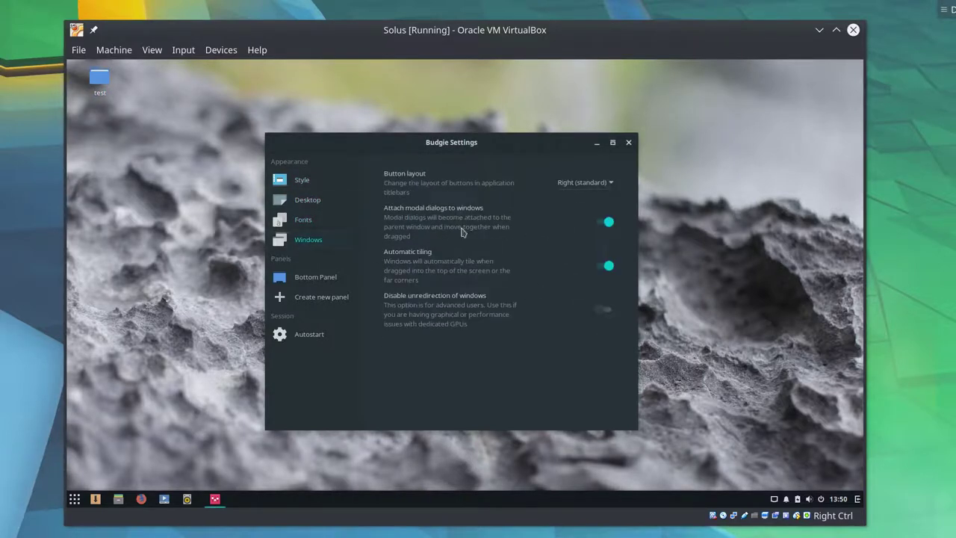
pyautogui.click(571, 187)
pyautogui.click(573, 197)
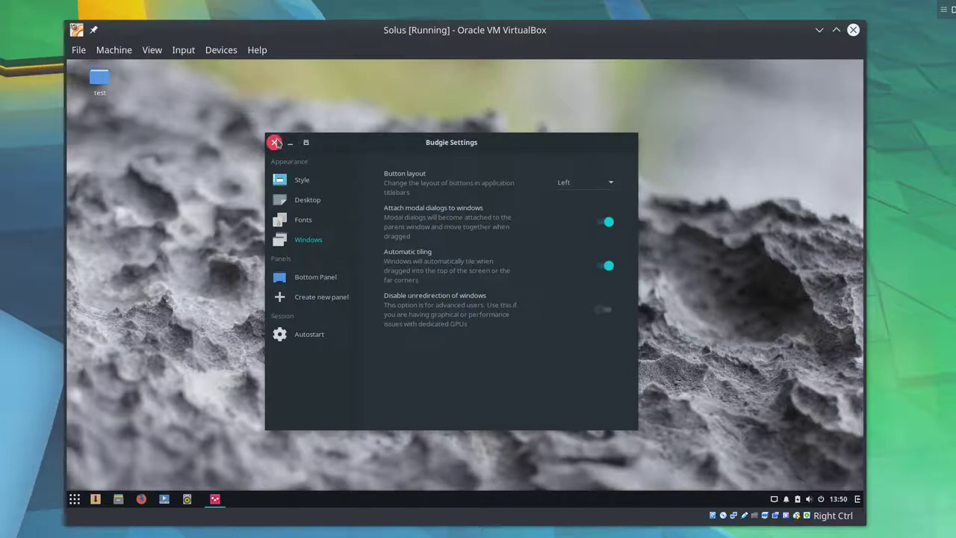
# - Restore the Right (standard) button layout, toggle Attach modal dialogs, and open the test folder
pyautogui.click(586, 189)
pyautogui.click(584, 169)
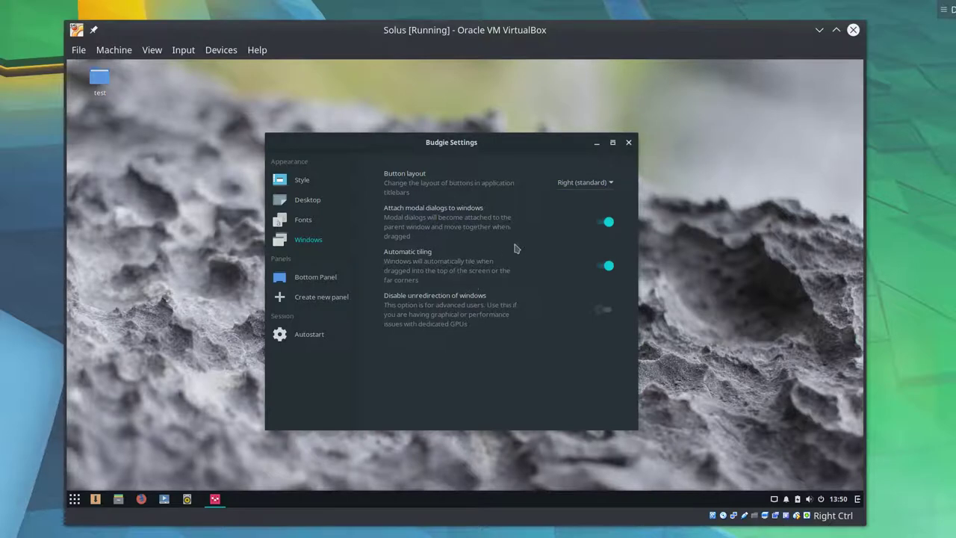
pyautogui.click(608, 222)
pyautogui.click(608, 225)
pyautogui.doubleClick(99, 78)
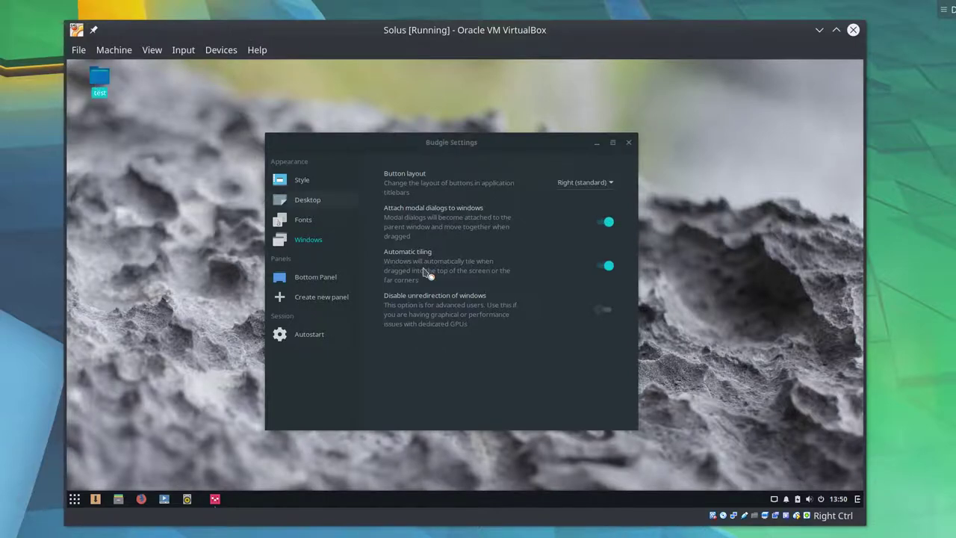
# - Try a New Folder dialog in test while dialogs are attached, then cancel and close Files
pyautogui.moveTo(359, 115); pyautogui.dragTo(330, 96)
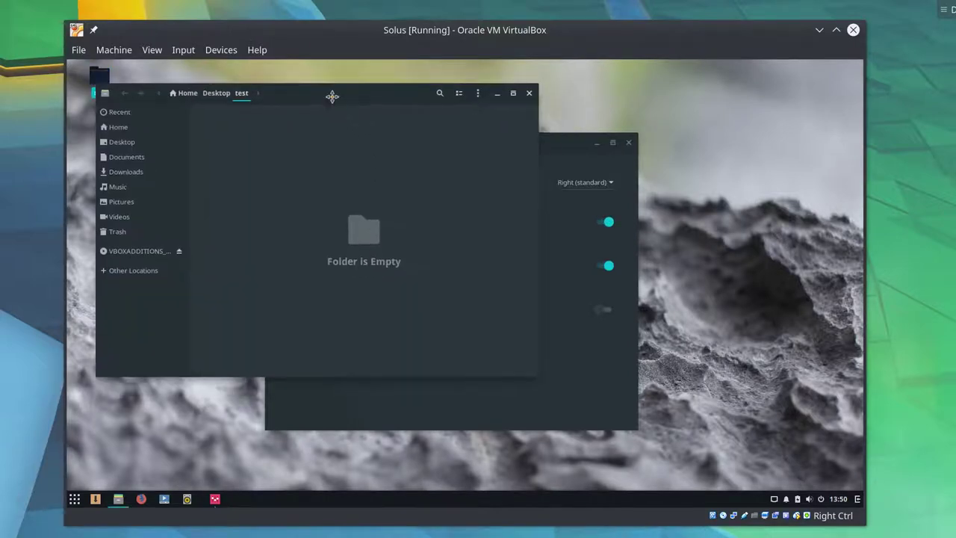
pyautogui.rightClick(250, 155)
pyautogui.click(262, 159)
pyautogui.moveTo(272, 198); pyautogui.dragTo(312, 228)
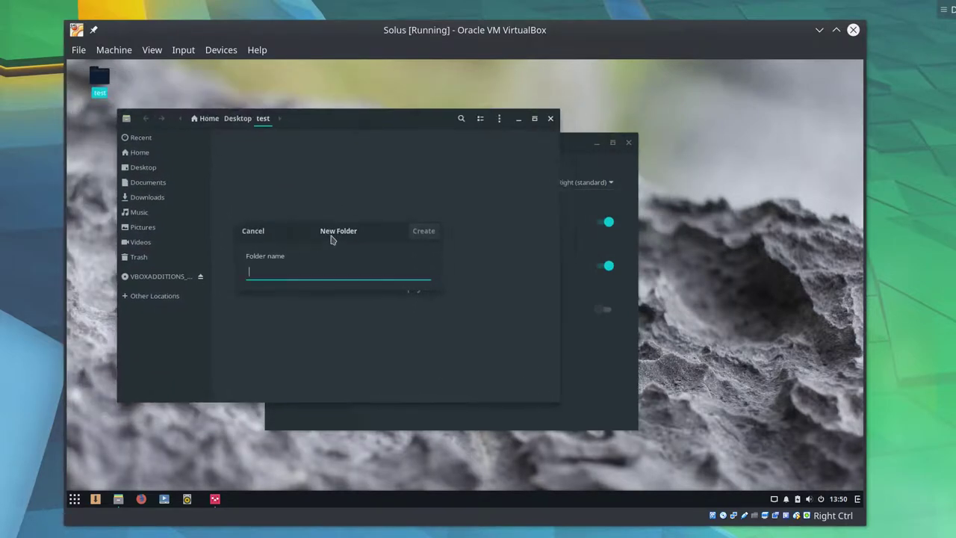
pyautogui.moveTo(331, 239); pyautogui.dragTo(327, 196)
pyautogui.click(258, 188)
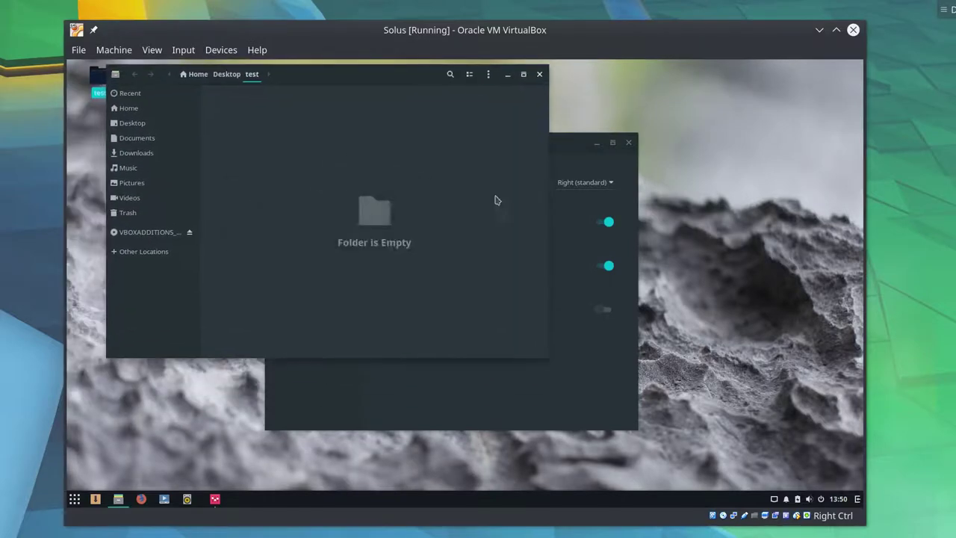
pyautogui.click(539, 74)
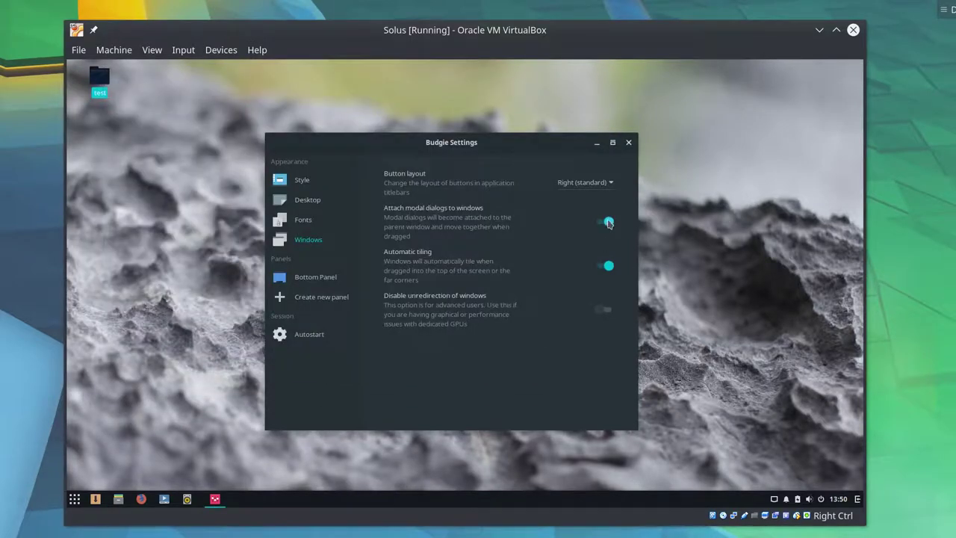
# - Reopen test and drag a New Folder dialog independently of Files, then dismiss it with Esc
pyautogui.doubleClick(101, 77)
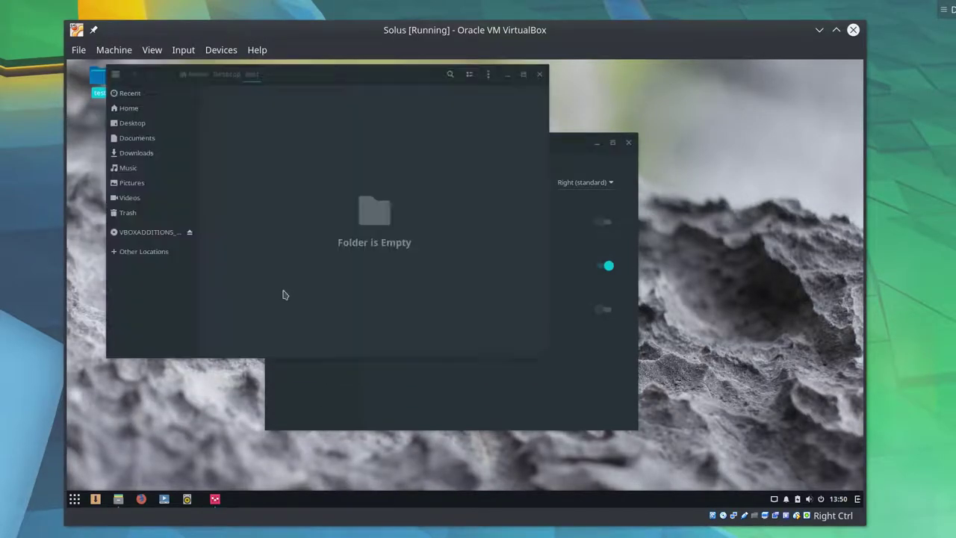
pyautogui.rightClick(301, 201)
pyautogui.click(314, 208)
pyautogui.moveTo(316, 187); pyautogui.dragTo(247, 222)
pyautogui.press('Escape')
# - Snap Budgie Settings maximized, tile it left with Super+Left and right, then float it mid-screen
pyautogui.click(619, 398)
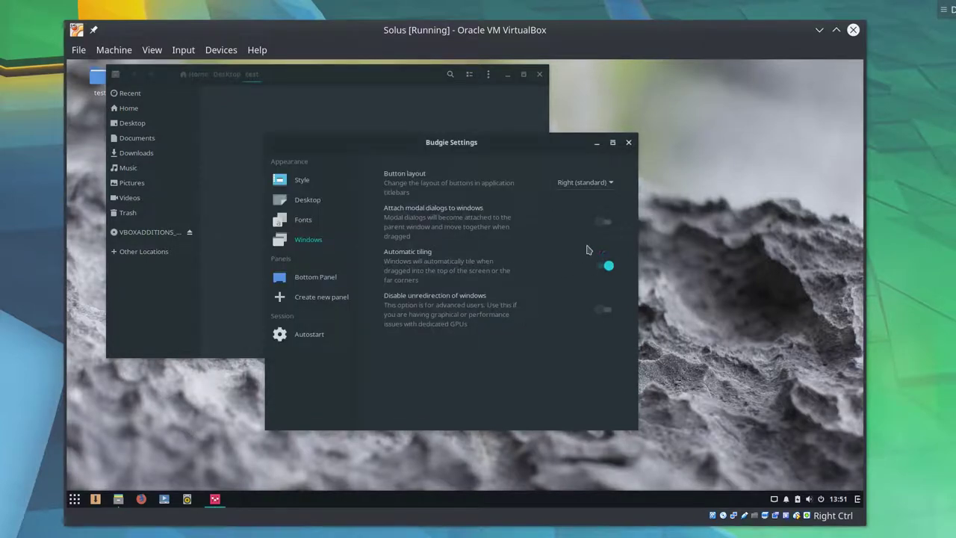
pyautogui.moveTo(501, 159); pyautogui.dragTo(862, 239)
pyautogui.moveTo(859, 90); pyautogui.dragTo(483, 70)
pyautogui.press('super+Left')
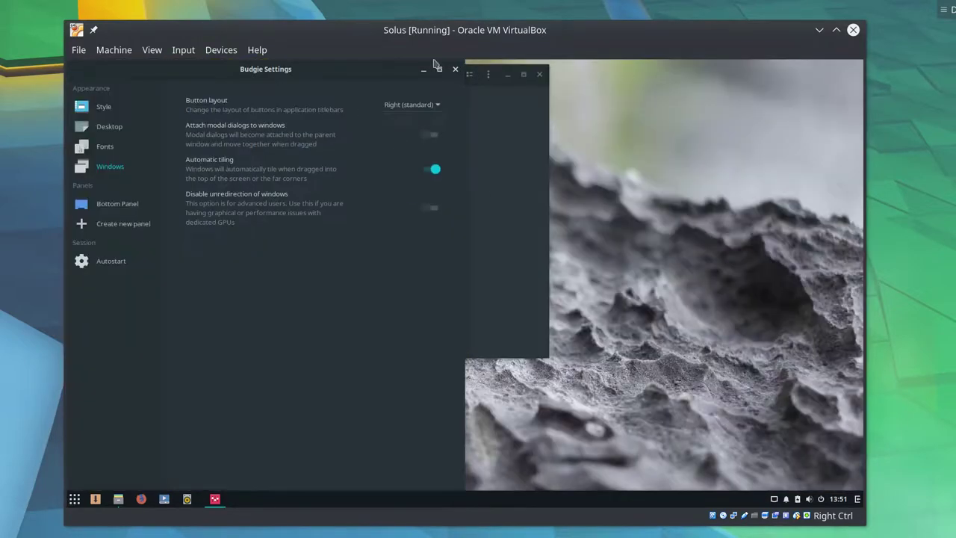
pyautogui.moveTo(458, 105); pyautogui.dragTo(858, 276)
pyautogui.moveTo(555, 68); pyautogui.dragTo(367, 146)
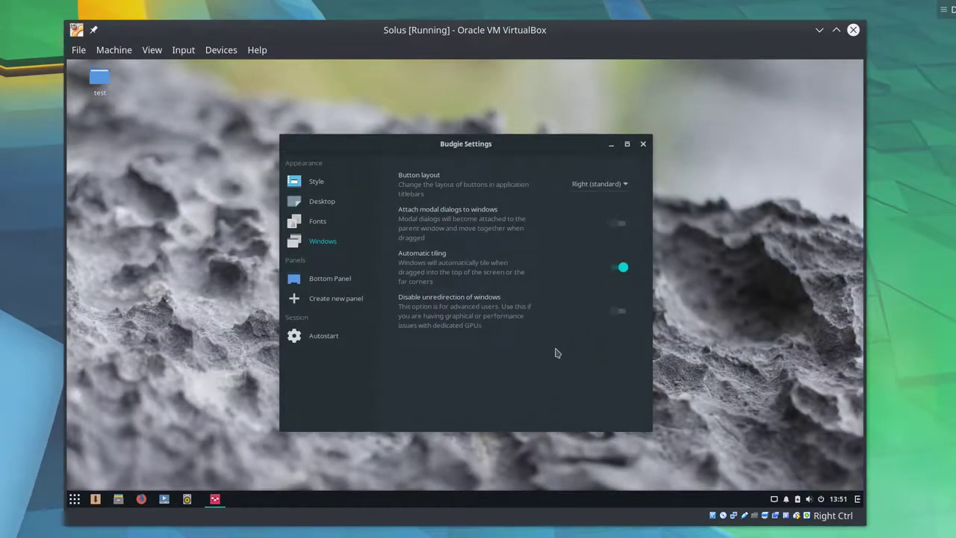
# - Open the Bottom Panel's Budgie Menu settings and cancel the icon chooser, keeping start-here-symbolic
pyautogui.click(342, 278)
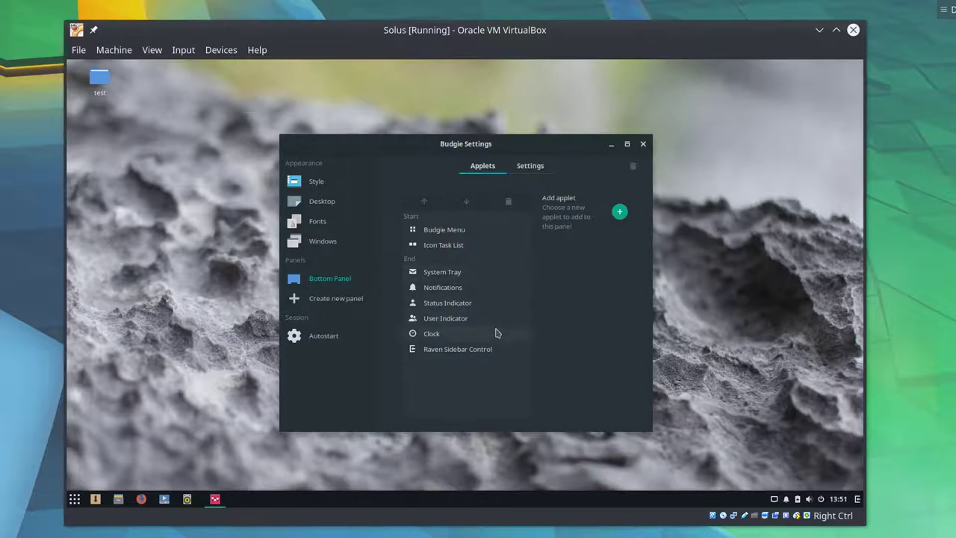
pyautogui.click(689, 280)
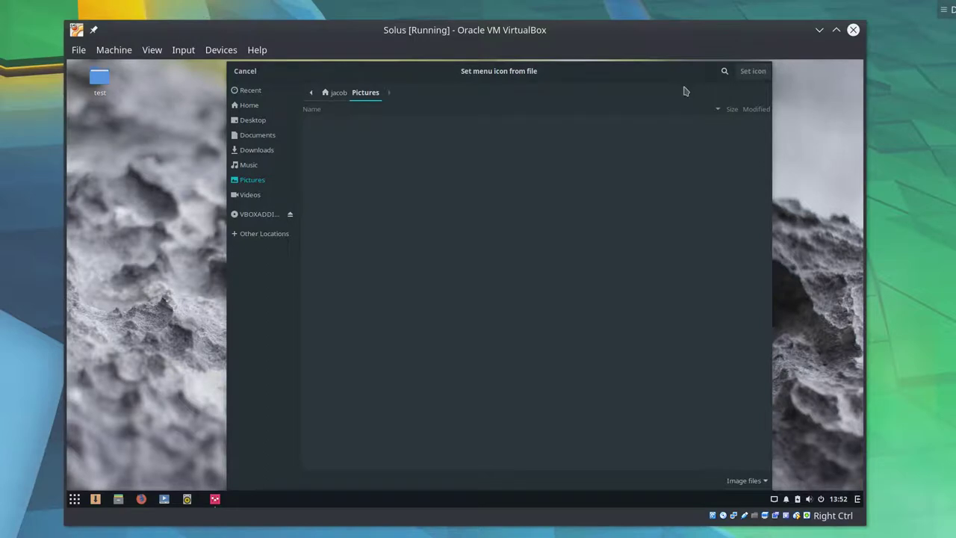
pyautogui.press('Escape')
# - Preview the application menu, launching and closing Date & Time from it
pyautogui.press('super')
pyautogui.press('Escape')
pyautogui.press('super')
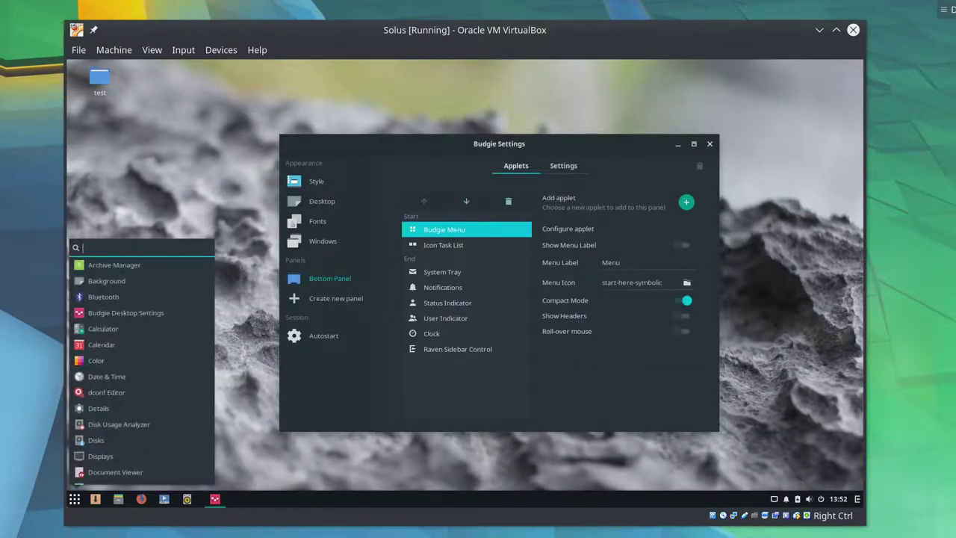
pyautogui.scroll(-2, 128, 367)
pyautogui.scroll(2, 131, 375)
pyautogui.scroll(-2, 123, 278)
pyautogui.scroll(2, 127, 314)
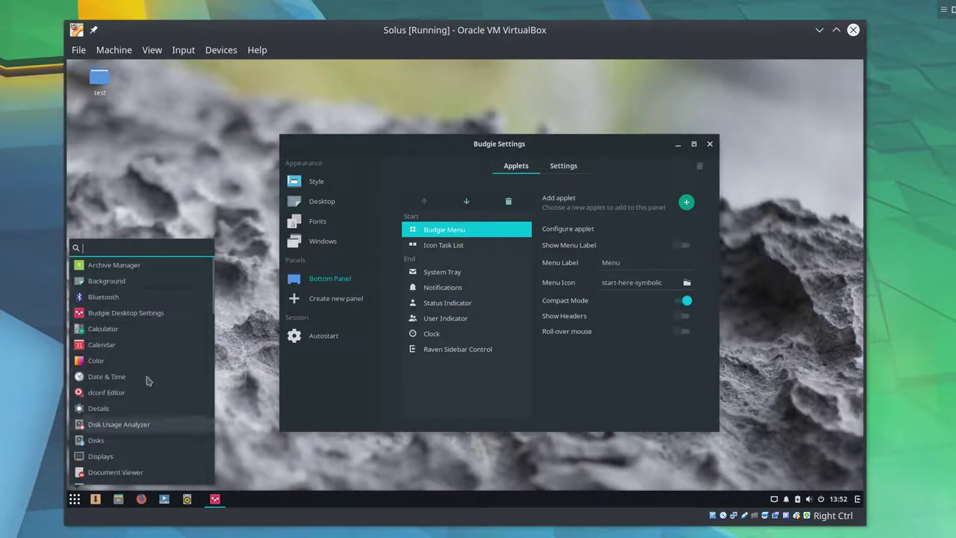
pyautogui.click(126, 378)
pyautogui.press('super')
pyautogui.scroll(-1, 111, 408)
pyautogui.press('Escape')
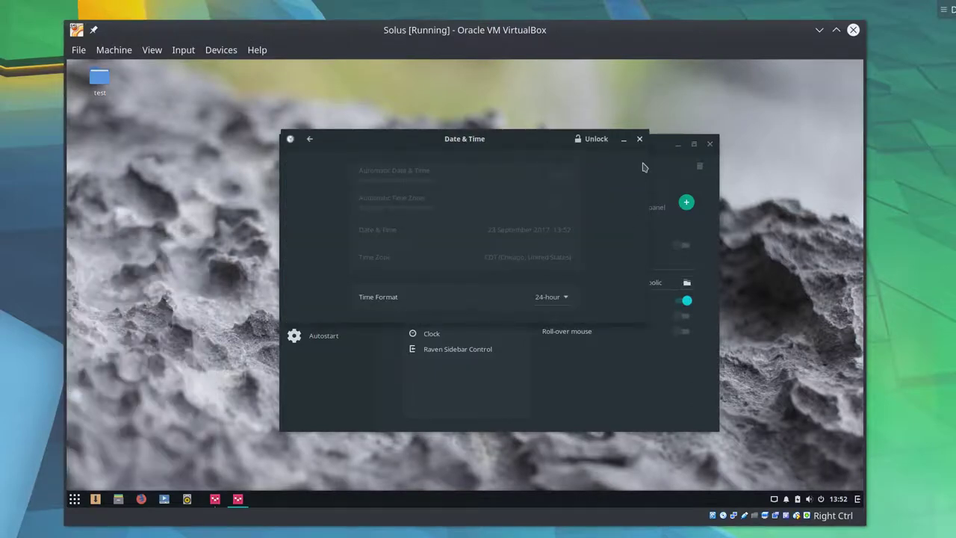
pyautogui.click(639, 139)
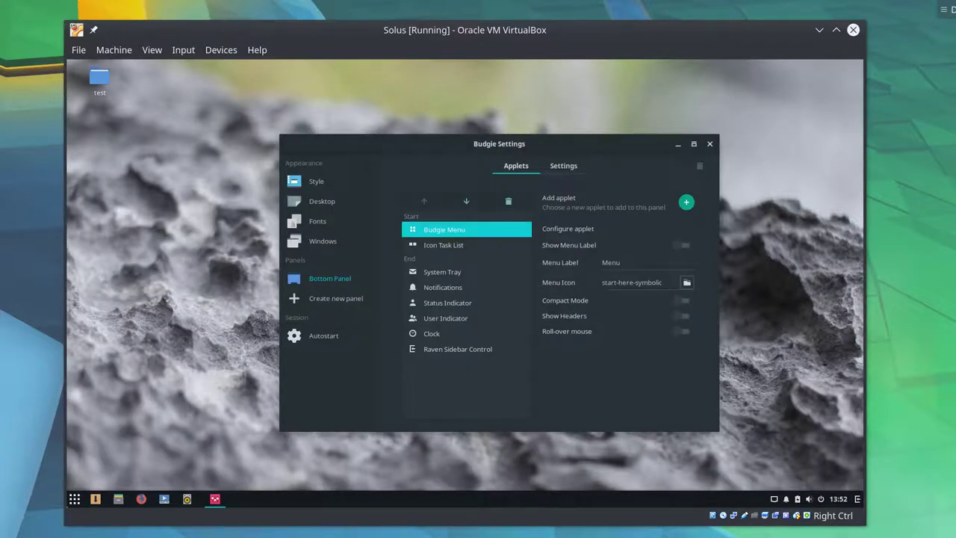
# - Turn on Show Headers and check the menu's Accessories and all-apps lists with headings
pyautogui.press('super')
pyautogui.click(113, 281)
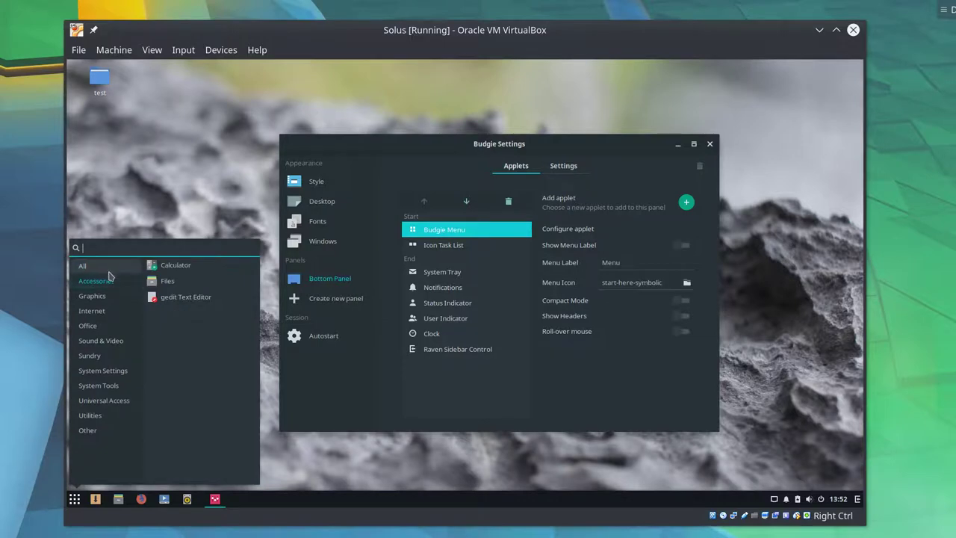
pyautogui.click(109, 269)
pyautogui.click(681, 320)
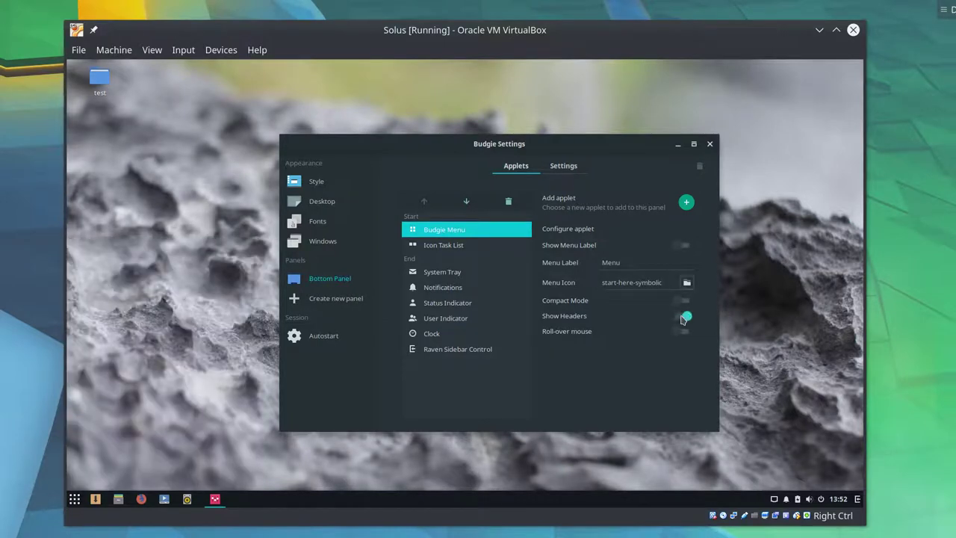
pyautogui.press('super')
pyautogui.click(88, 281)
pyautogui.click(89, 266)
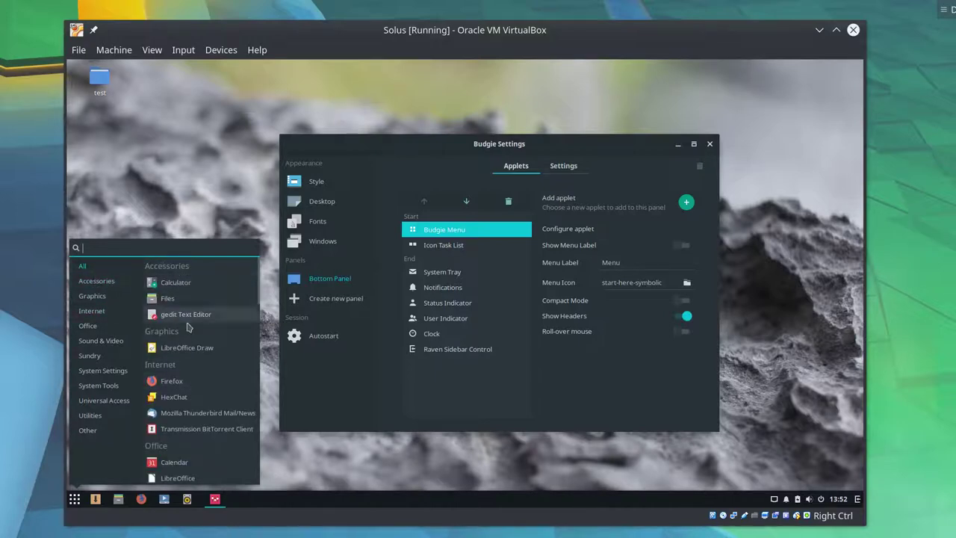
# - Turn on Roll-over mouse and test category switching by hovering in the menu
pyautogui.click(688, 336)
pyautogui.press('super')
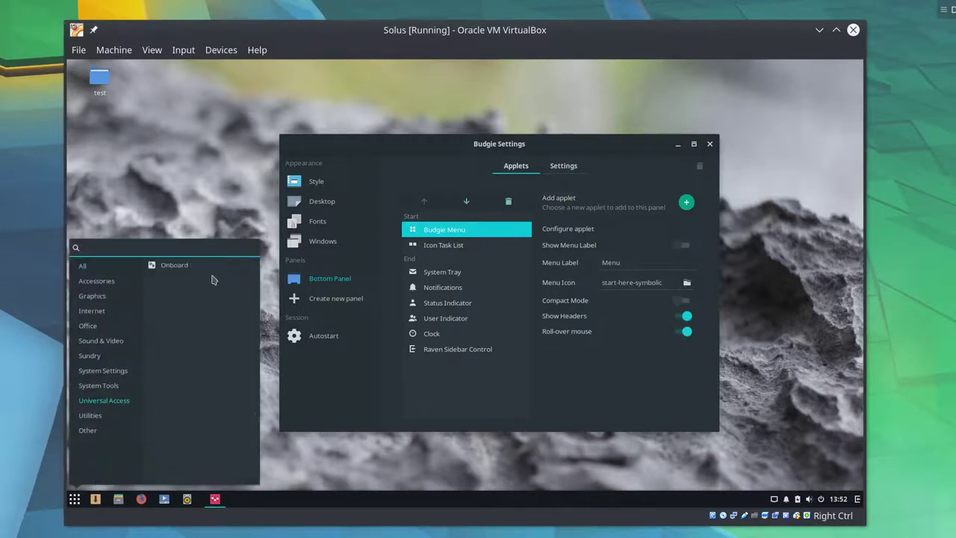
pyautogui.moveTo(92, 311)
pyautogui.moveTo(115, 262)
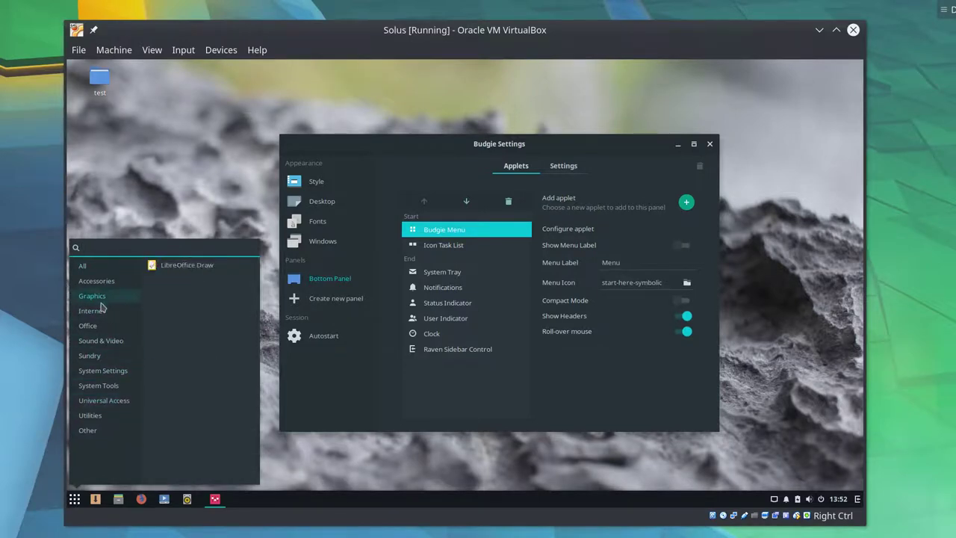
pyautogui.moveTo(129, 350)
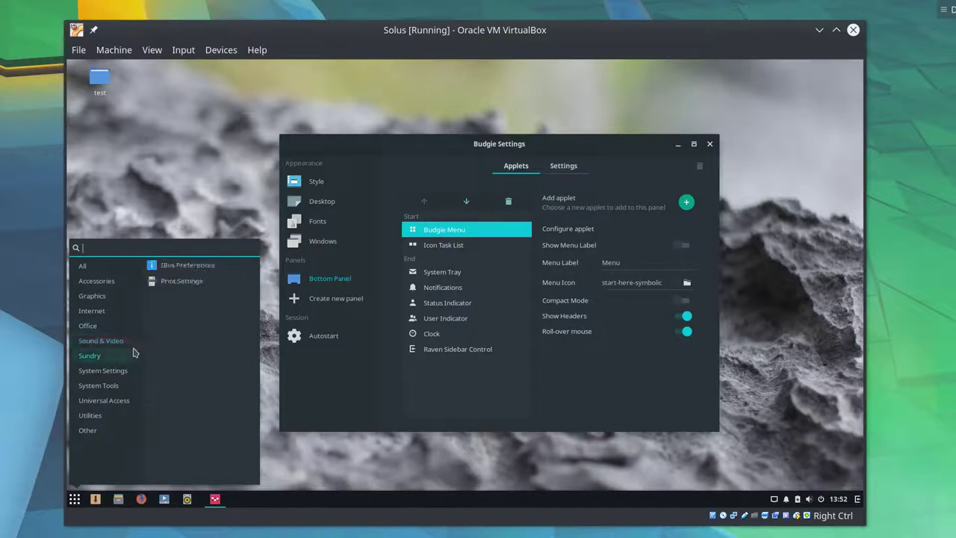
pyautogui.moveTo(103, 363)
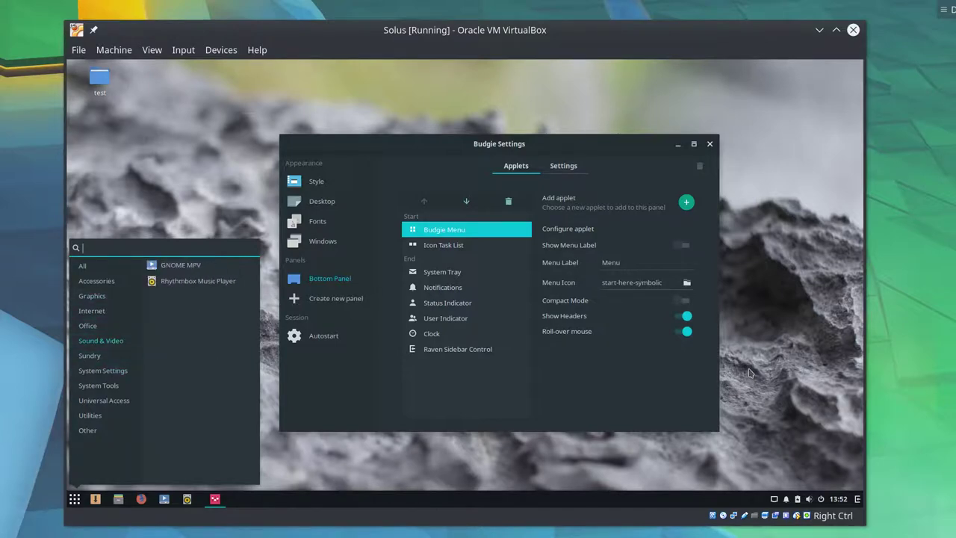
# - Toggle Roll-over mouse off and on again, comparing the menu each time
pyautogui.click(686, 331)
pyautogui.press('super')
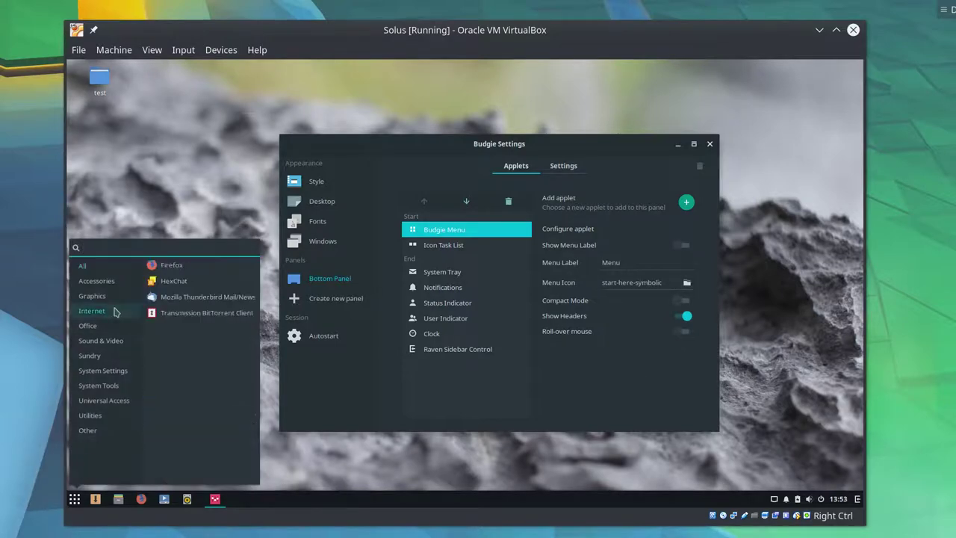
pyautogui.click(75, 499)
pyautogui.click(75, 499)
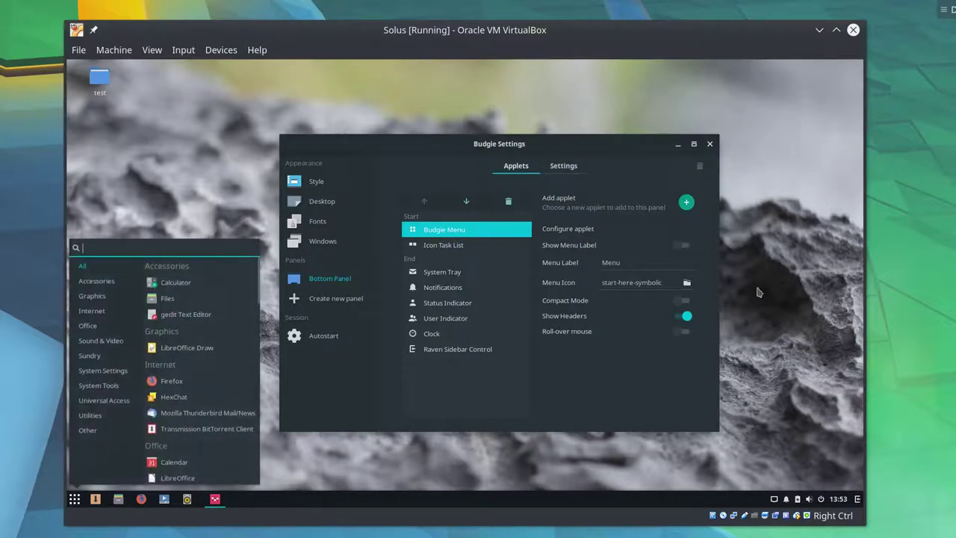
pyautogui.click(686, 331)
pyautogui.press('super')
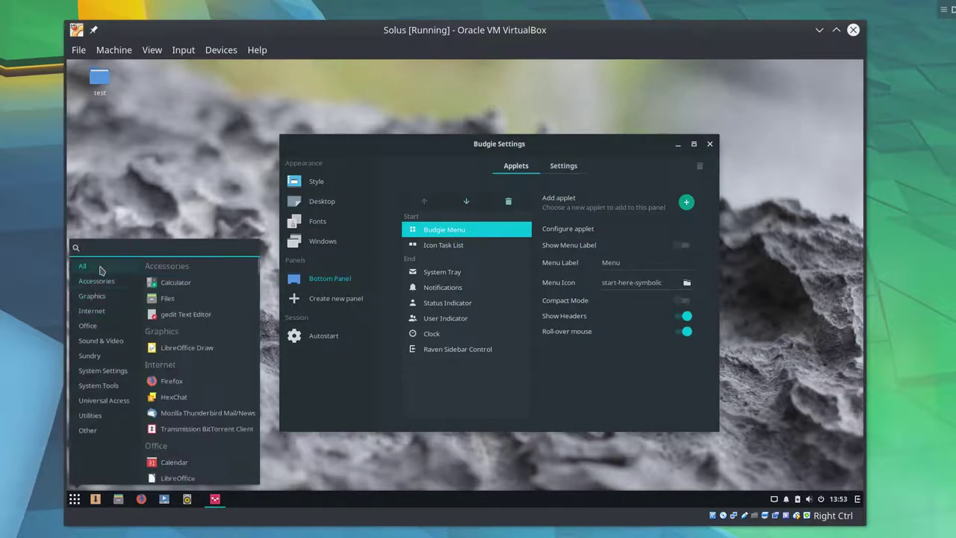
pyautogui.press('super')
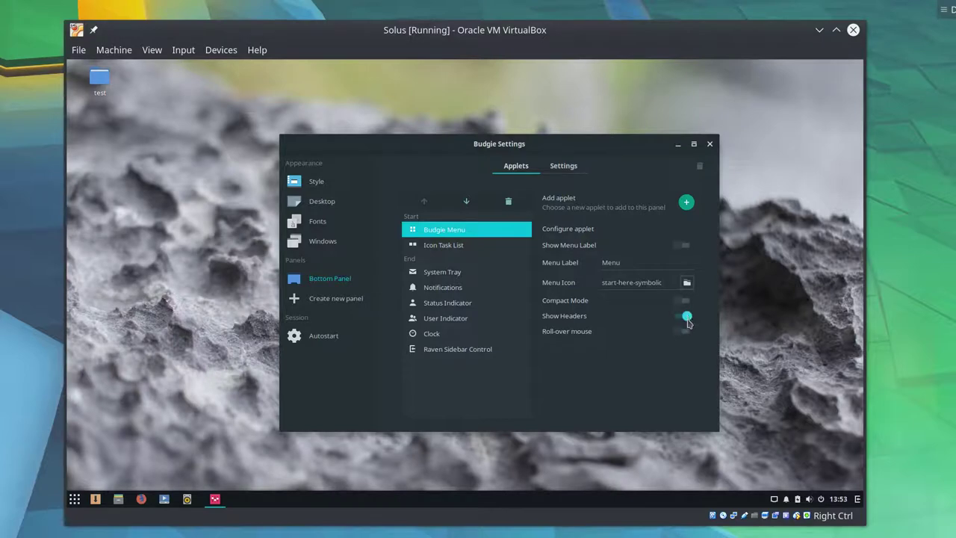
# - Turn Show Headers off and view the menu without category headings
pyautogui.click(687, 318)
pyautogui.press('super')
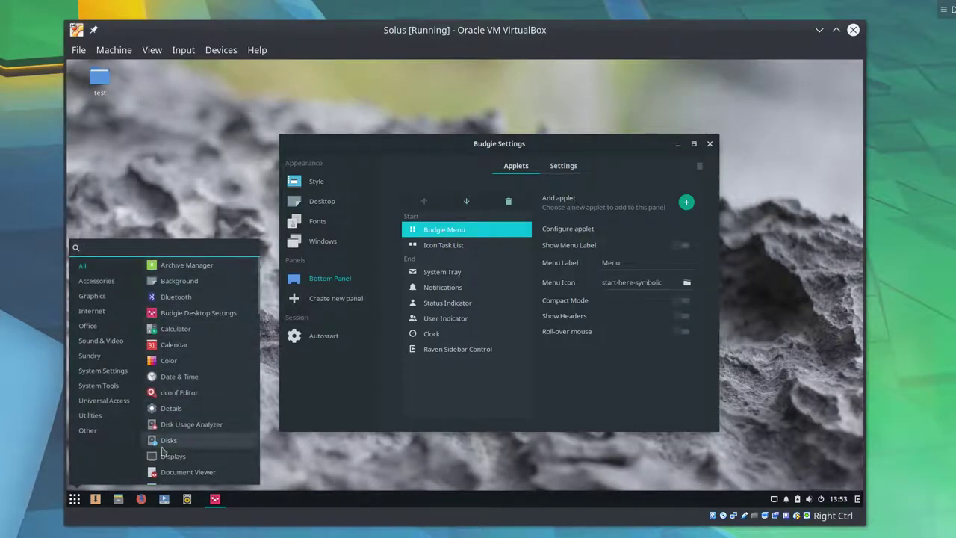
pyautogui.press('super')
pyautogui.press('super')
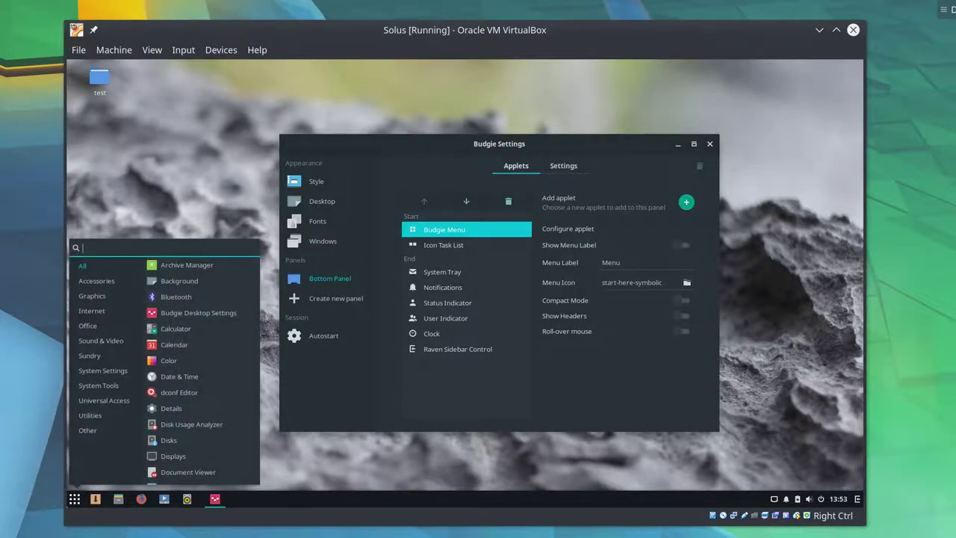
pyautogui.press('super')
# - Step through the panel applets from Icon Task List to Raven Sidebar Control
pyautogui.click(459, 248)
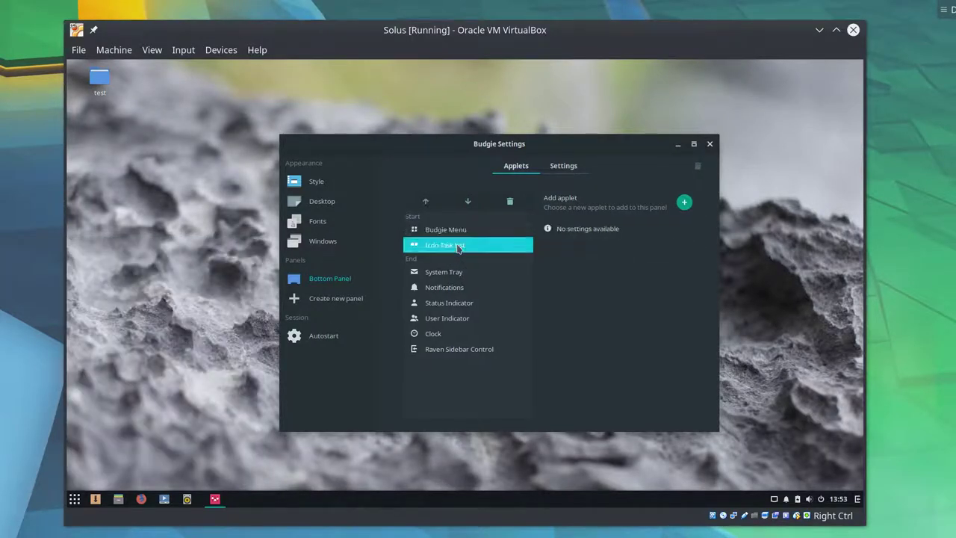
pyautogui.click(465, 273)
pyautogui.click(465, 288)
pyautogui.click(465, 302)
pyautogui.click(465, 333)
pyautogui.click(465, 350)
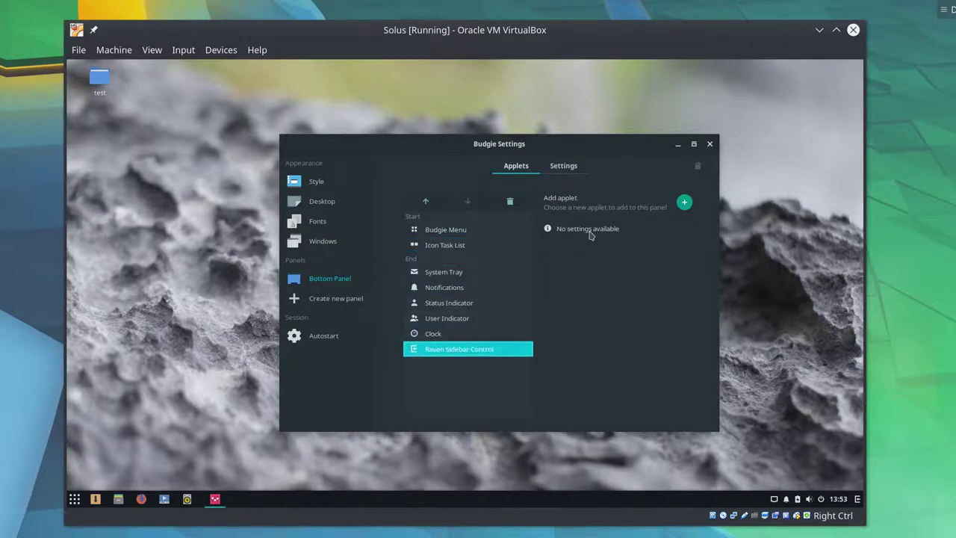
# - Move the panel to the top edge and try the application menu there
pyautogui.click(564, 170)
pyautogui.click(660, 200)
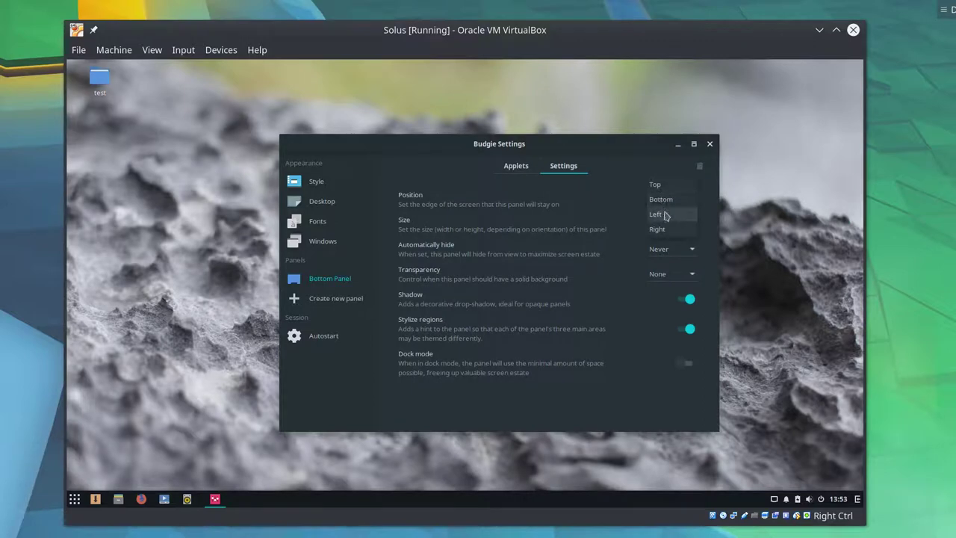
pyautogui.click(660, 183)
pyautogui.click(70, 66)
pyautogui.click(70, 67)
pyautogui.click(71, 66)
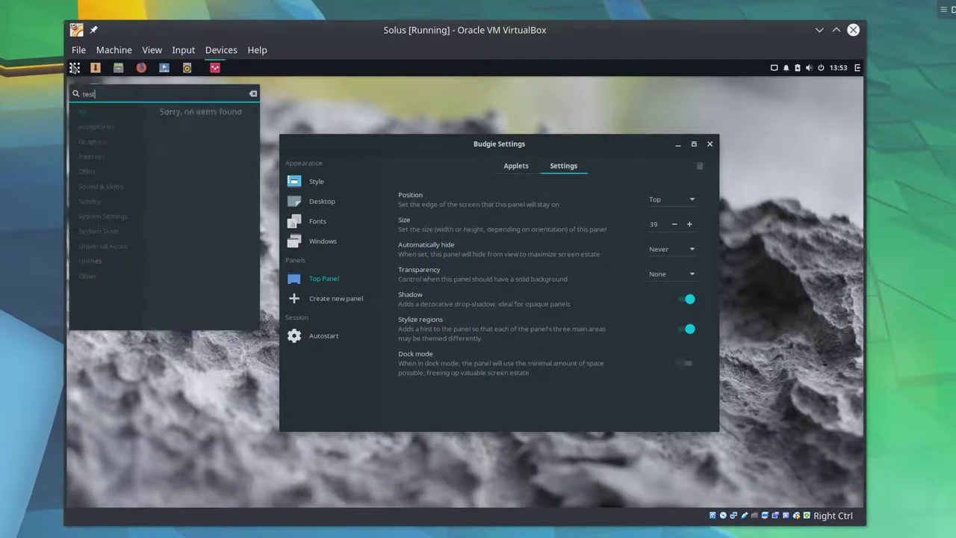
pyautogui.click(71, 66)
pyautogui.click(71, 66)
pyautogui.click(71, 67)
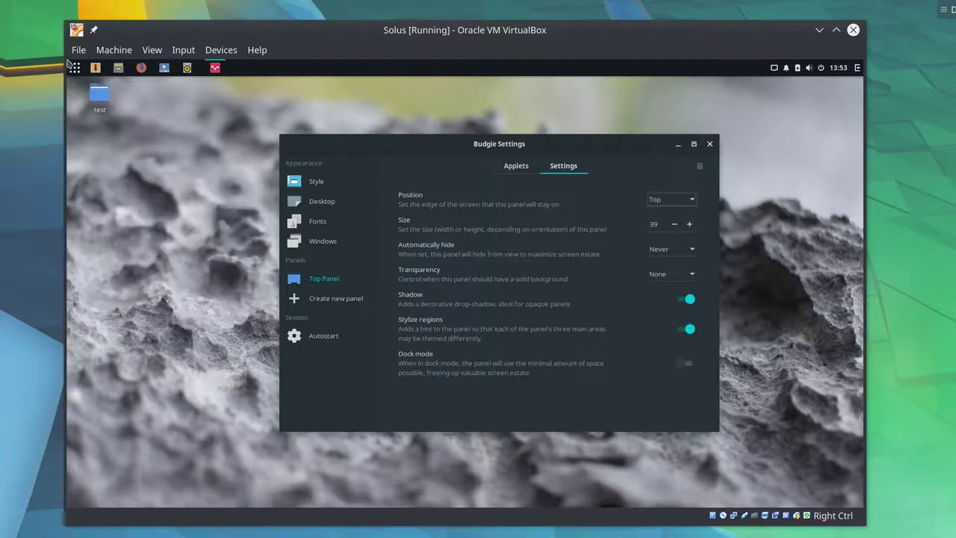
pyautogui.click(73, 66)
pyautogui.click(73, 66)
# - Put the panel back on the bottom edge and open the menu
pyautogui.moveTo(480, 148); pyautogui.dragTo(457, 166)
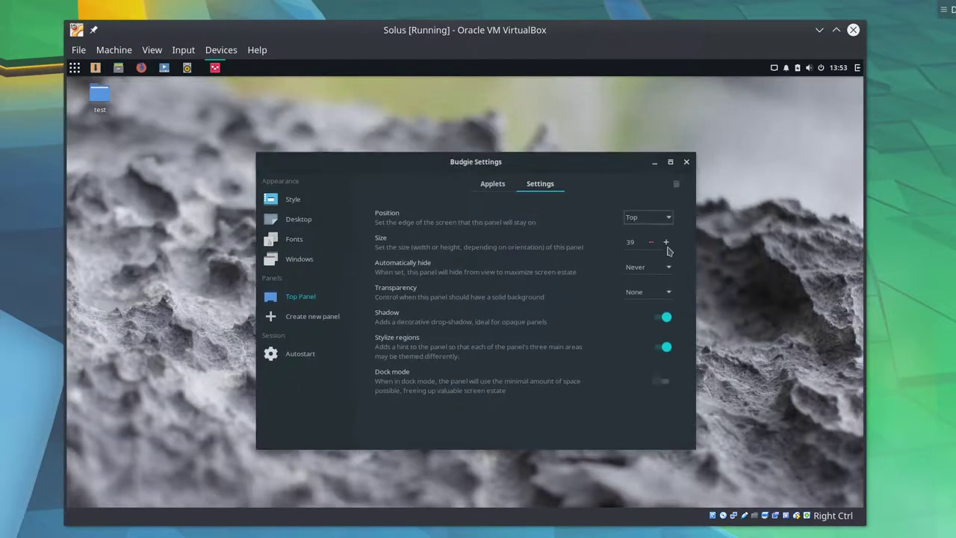
pyautogui.click(670, 219)
pyautogui.click(667, 233)
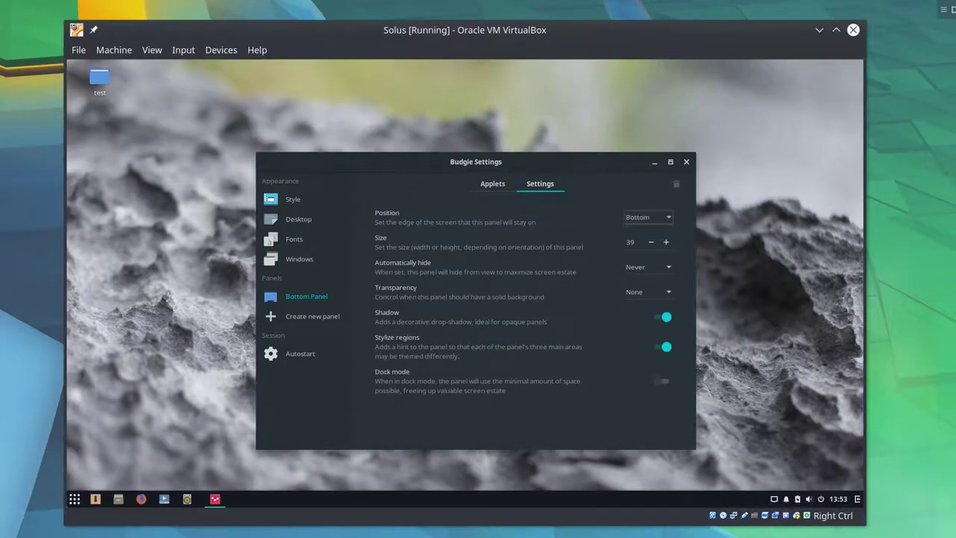
pyautogui.press('super')
pyautogui.press('super')
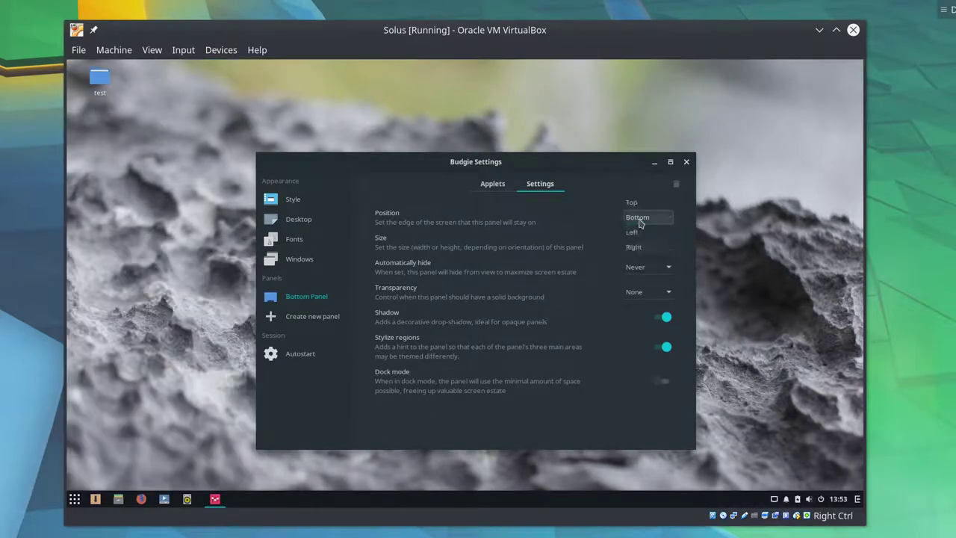
# - Move the panel to the left edge and open the application menu from it
pyautogui.click(643, 222)
pyautogui.click(641, 231)
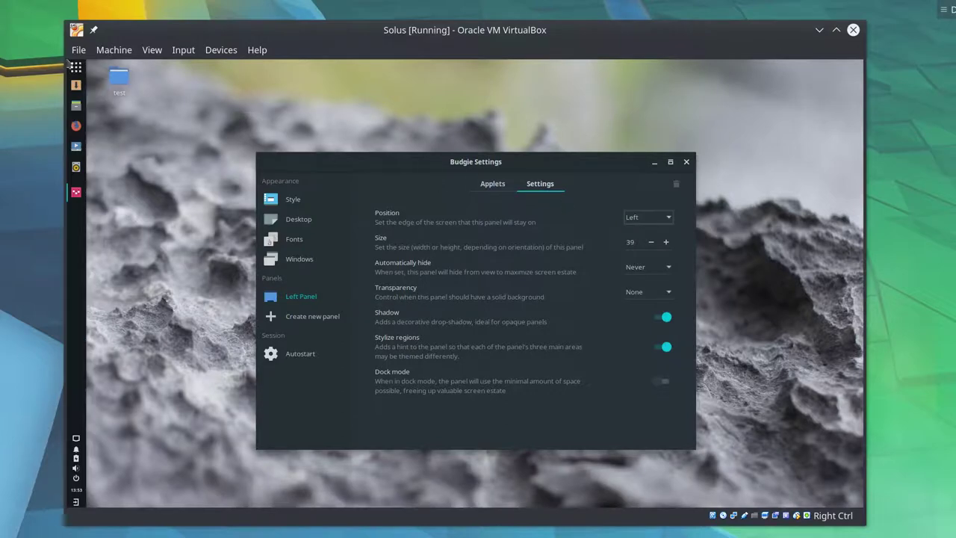
pyautogui.press('super')
pyautogui.press('super')
# - Search 'term' in the left panel's application menu and toggle the menu a few times
pyautogui.click(72, 66)
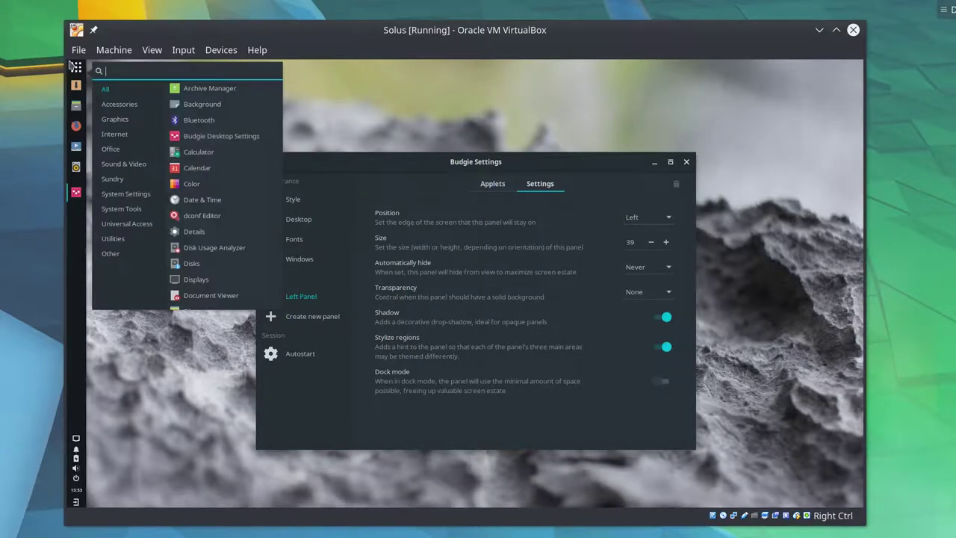
pyautogui.write('term')
pyautogui.click(329, 99)
pyautogui.click(72, 66)
pyautogui.click(69, 64)
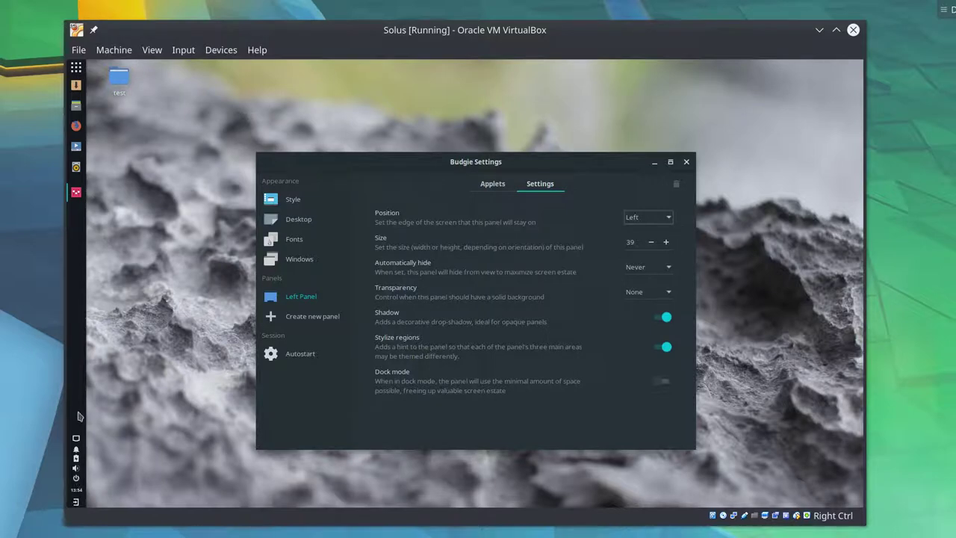
pyautogui.click(75, 68)
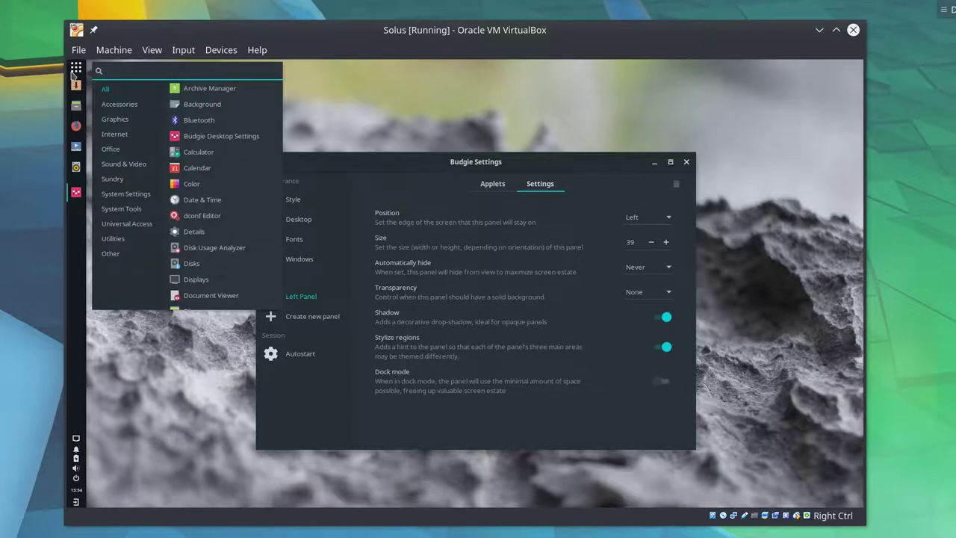
pyautogui.click(75, 71)
# - Move the panel to the right edge and try its popup and application menu there
pyautogui.click(647, 216)
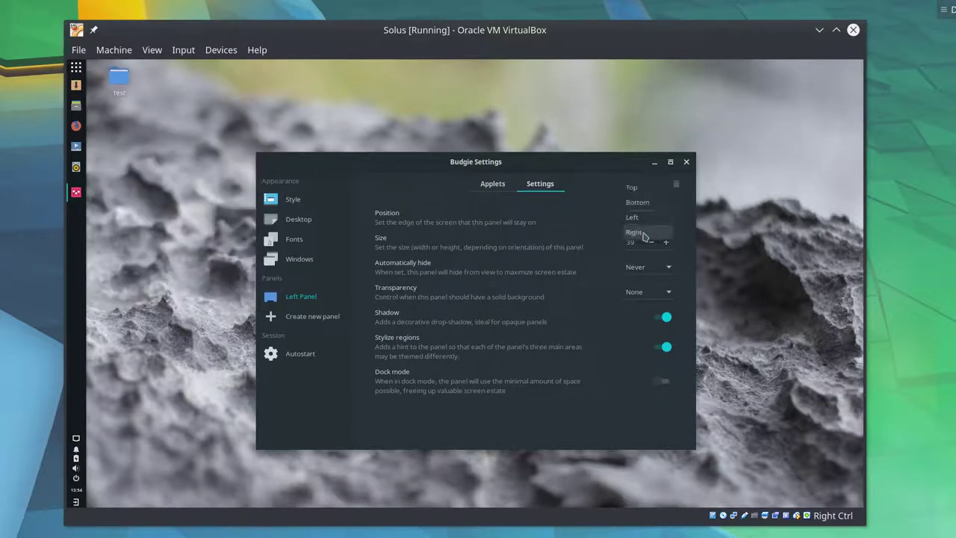
pyautogui.click(644, 231)
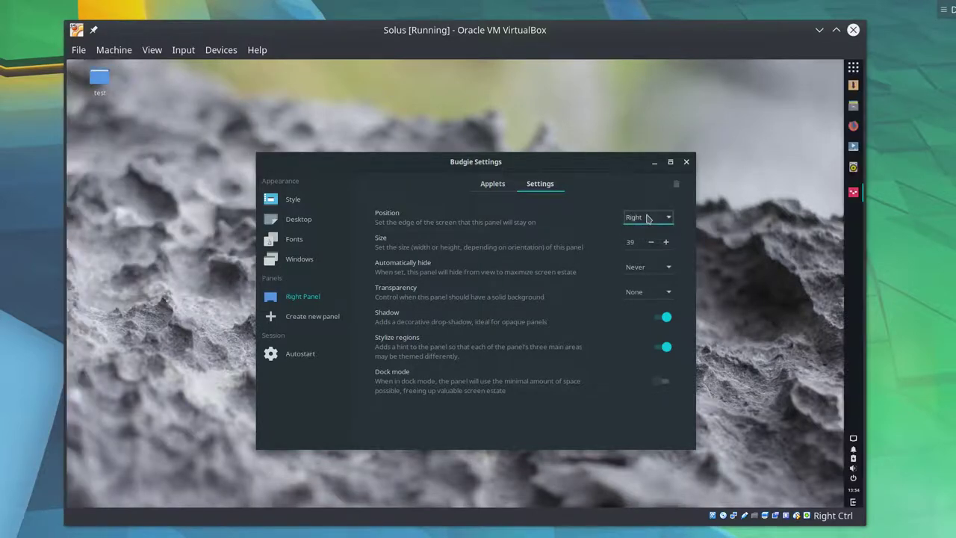
pyautogui.scroll(3, 648, 218)
pyautogui.click(856, 68)
pyautogui.click(604, 66)
pyautogui.click(75, 68)
pyautogui.click(75, 68)
# - Return the panel to the bottom edge and raise its size with four + clicks
pyautogui.click(662, 220)
pyautogui.click(661, 235)
pyautogui.press('super')
pyautogui.press('Escape')
pyautogui.click(665, 241)
pyautogui.click(665, 241)
pyautogui.click(665, 241)
pyautogui.click(666, 241)
# - Raise the bottom panel size to 52 and try Automatic and Intelligent auto-hide
pyautogui.click(665, 242)
pyautogui.click(665, 242)
pyautogui.click(665, 241)
pyautogui.click(665, 241)
pyautogui.click(665, 241)
pyautogui.click(665, 241)
pyautogui.click(666, 241)
pyautogui.click(666, 241)
pyautogui.click(665, 242)
pyautogui.press('super')
pyautogui.press('Escape')
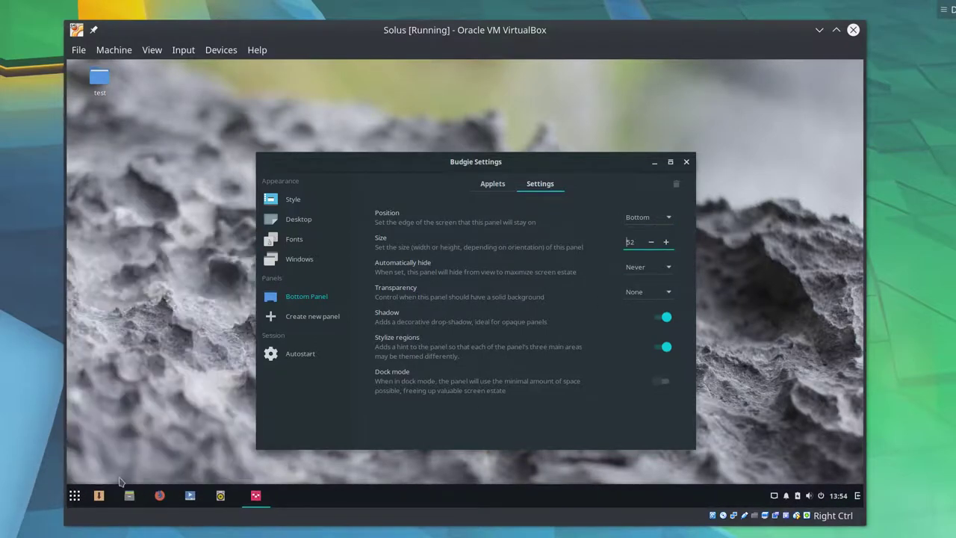
pyautogui.click(639, 274)
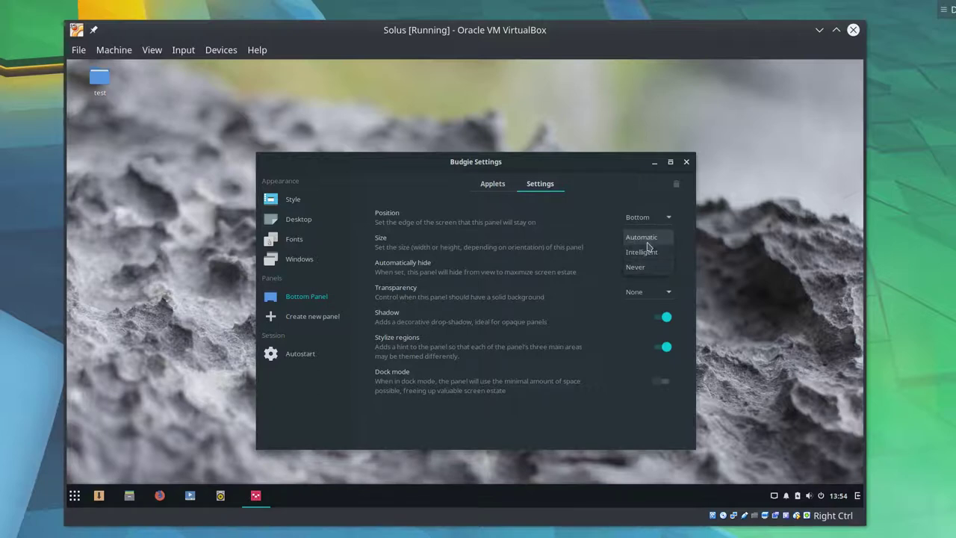
pyautogui.click(647, 239)
pyautogui.click(650, 273)
pyautogui.click(641, 281)
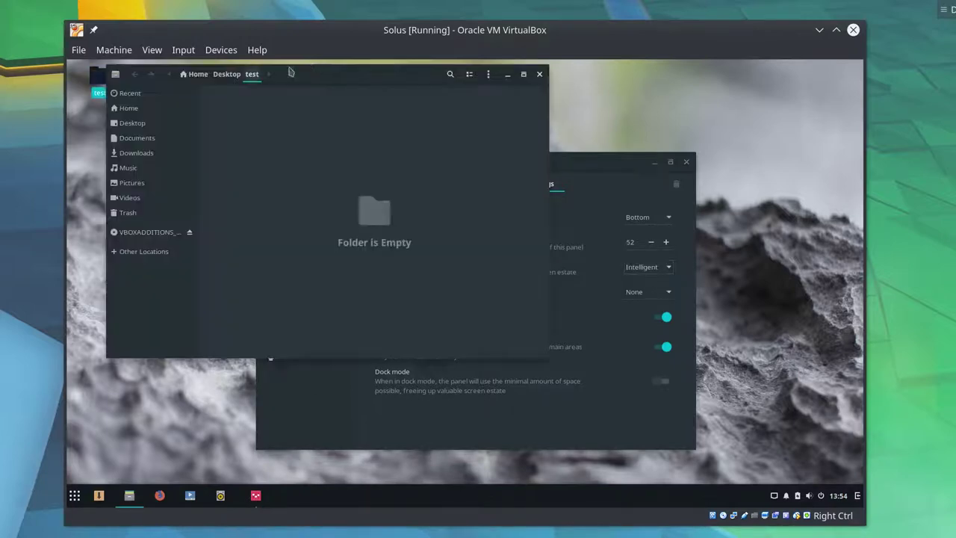
# - Test Intelligent hiding with the test folder window, then set auto-hide back to Never
pyautogui.doubleClick(99, 78)
pyautogui.doubleClick(323, 75)
pyautogui.doubleClick(322, 72)
pyautogui.moveTo(321, 85); pyautogui.dragTo(376, 131)
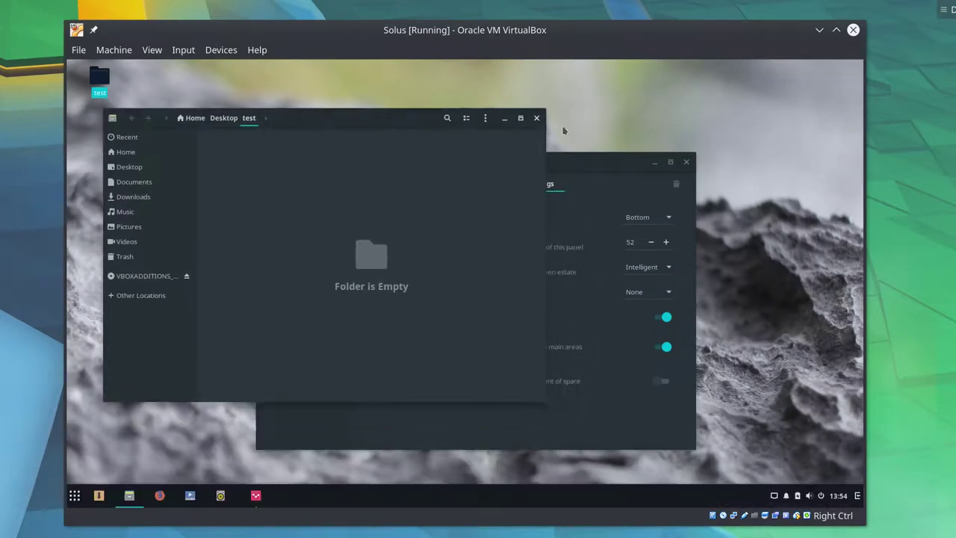
pyautogui.click(536, 118)
pyautogui.click(646, 266)
pyautogui.click(646, 270)
# - Try Dynamic and None panel transparency, ending on Dynamic
pyautogui.click(651, 299)
pyautogui.click(647, 277)
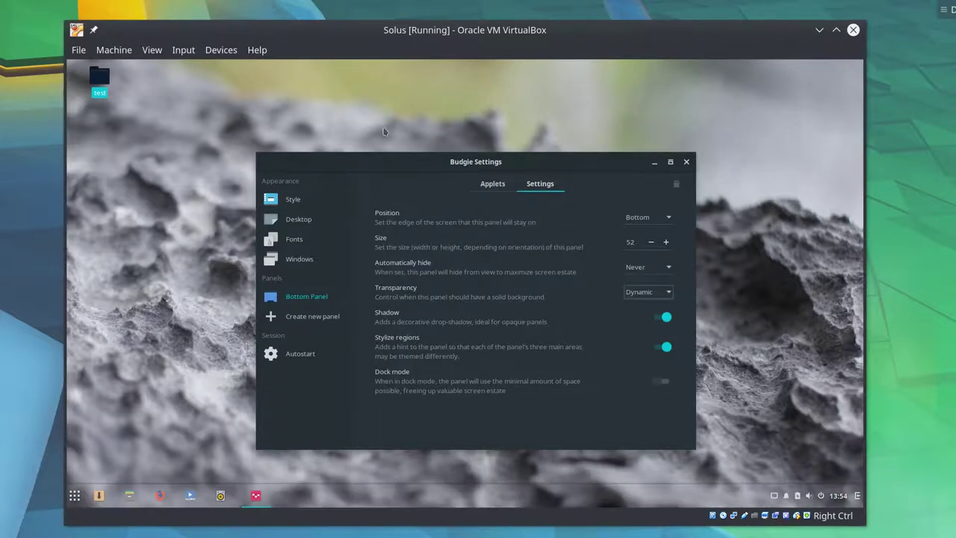
pyautogui.moveTo(379, 162); pyautogui.dragTo(376, 137)
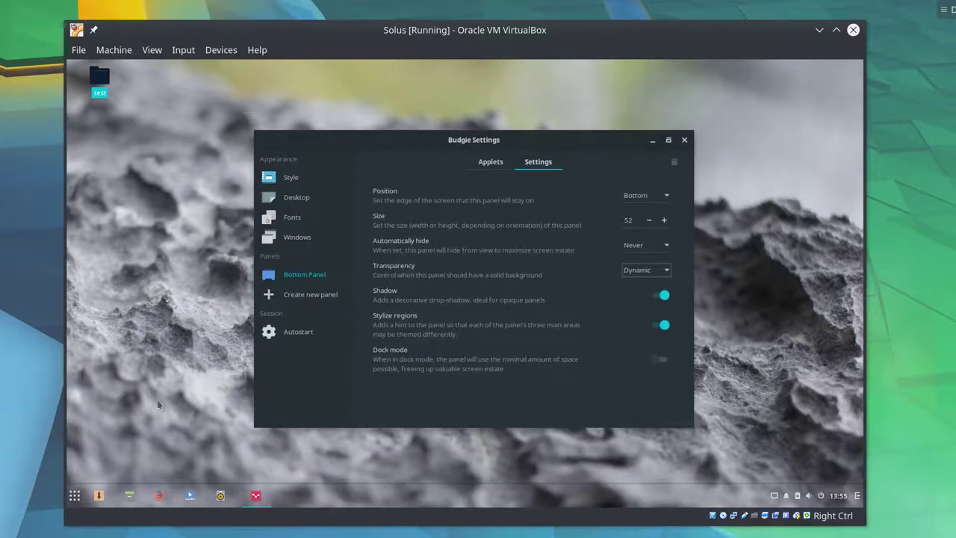
pyautogui.click(75, 495)
pyautogui.click(75, 495)
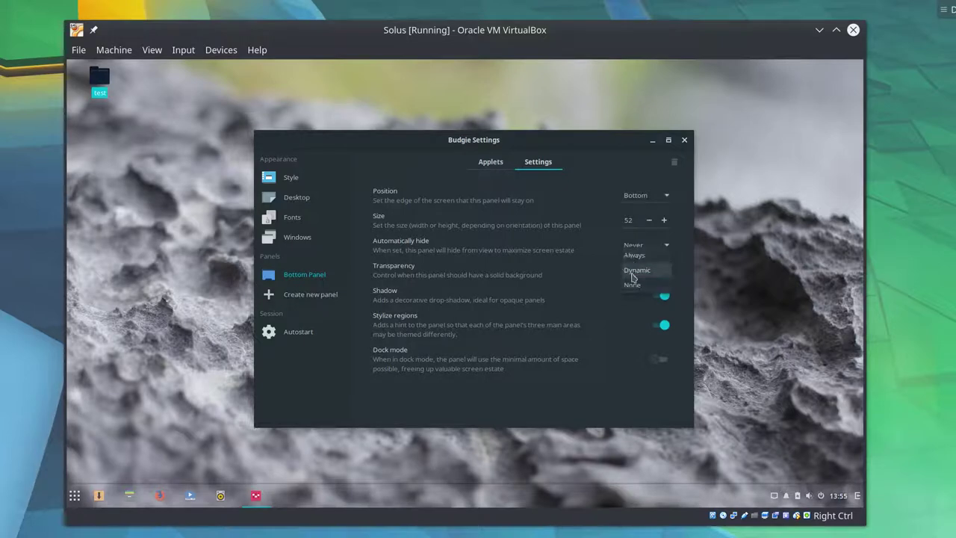
pyautogui.click(632, 284)
pyautogui.click(646, 269)
pyautogui.click(635, 255)
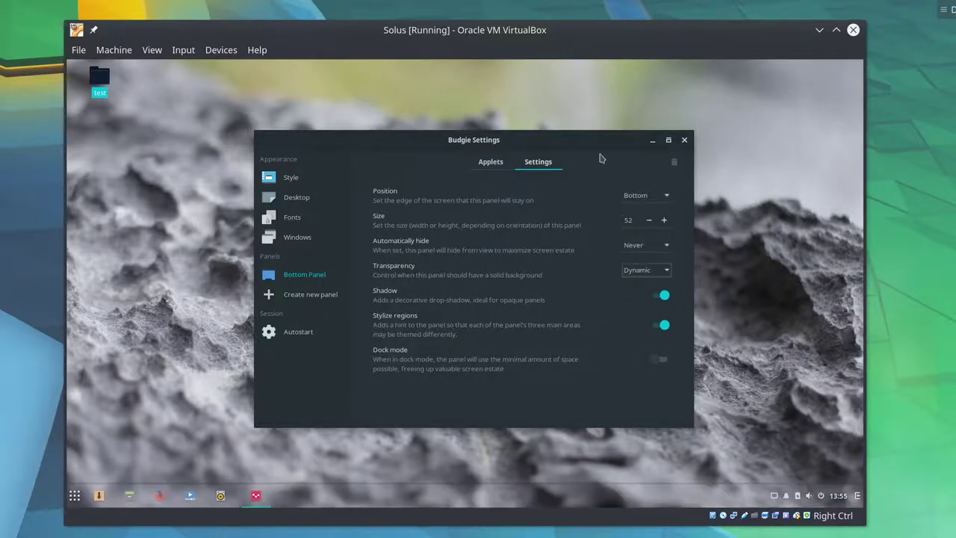
# - Test Always transparency against a maximized settings window, then set transparency to None
pyautogui.doubleClick(588, 140)
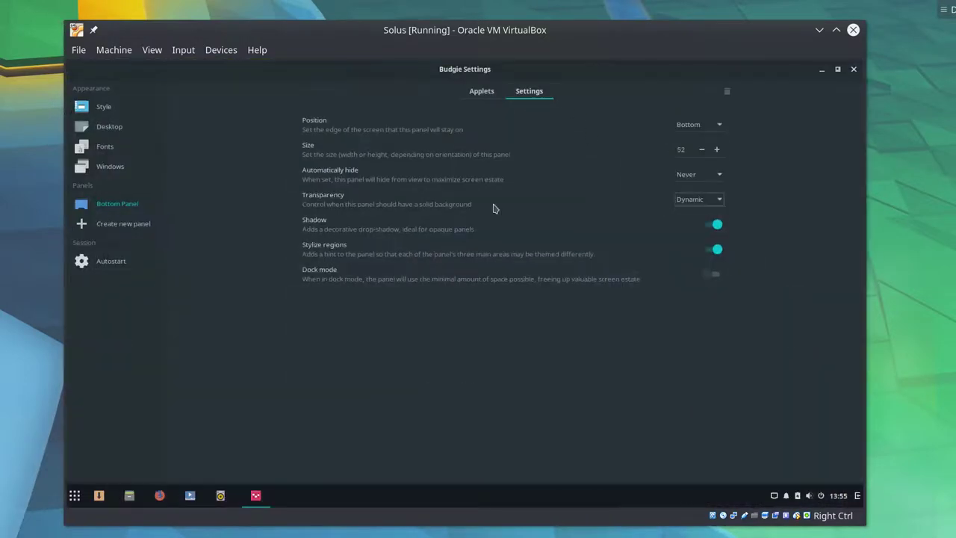
pyautogui.doubleClick(448, 68)
pyautogui.click(637, 269)
pyautogui.click(635, 255)
pyautogui.doubleClick(567, 153)
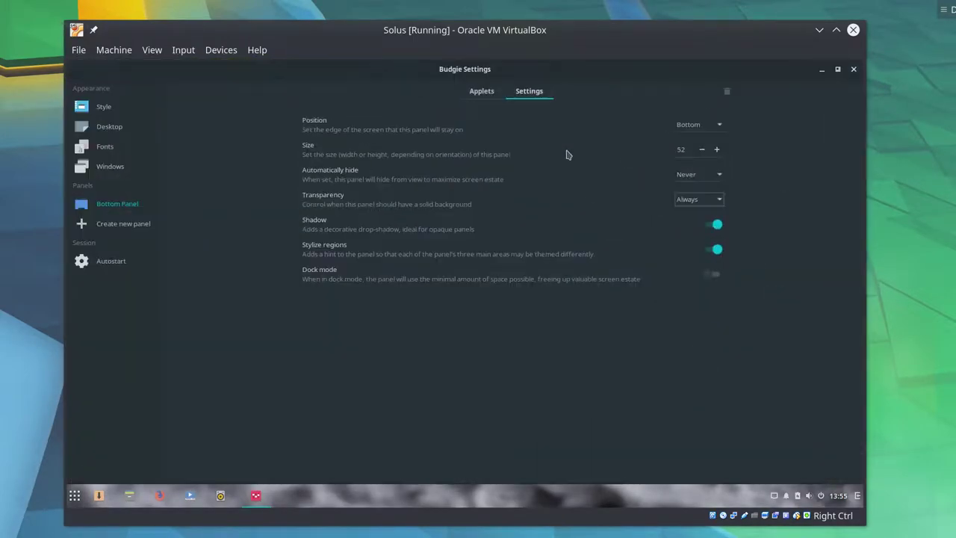
pyautogui.doubleClick(443, 65)
pyautogui.click(644, 272)
pyautogui.click(646, 300)
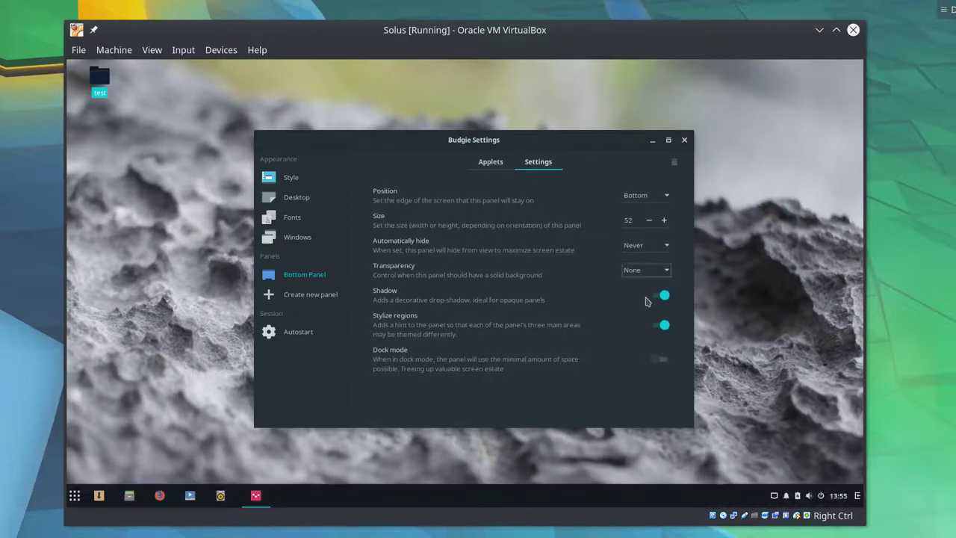
# - Turn on Dock mode and check the centred dock by maximizing and restoring the settings window
pyautogui.click(660, 360)
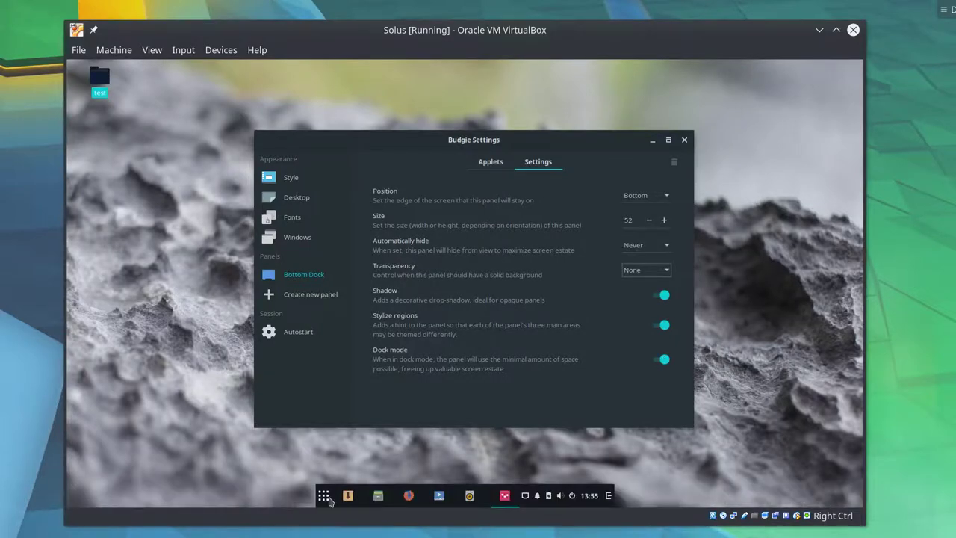
pyautogui.moveTo(357, 136); pyautogui.dragTo(280, 133)
pyautogui.doubleClick(275, 137)
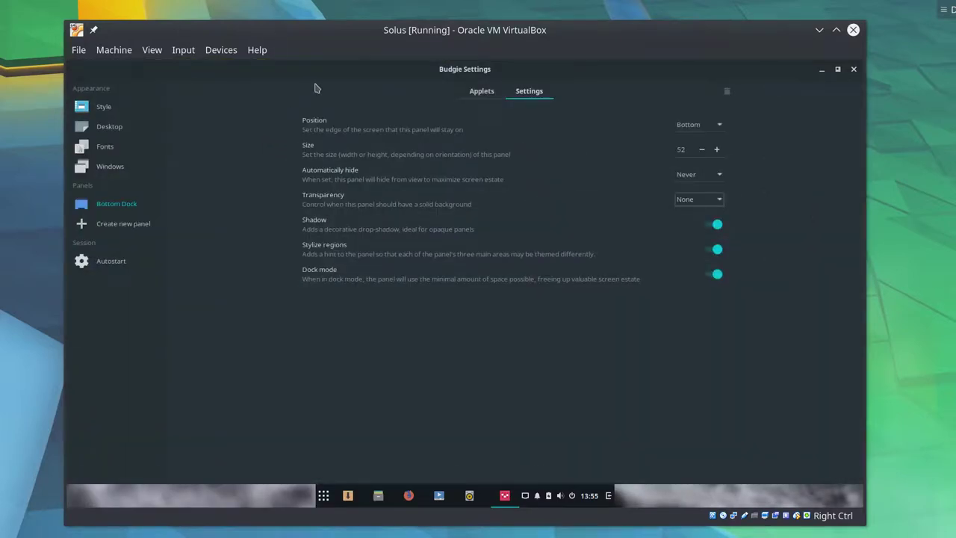
pyautogui.doubleClick(477, 67)
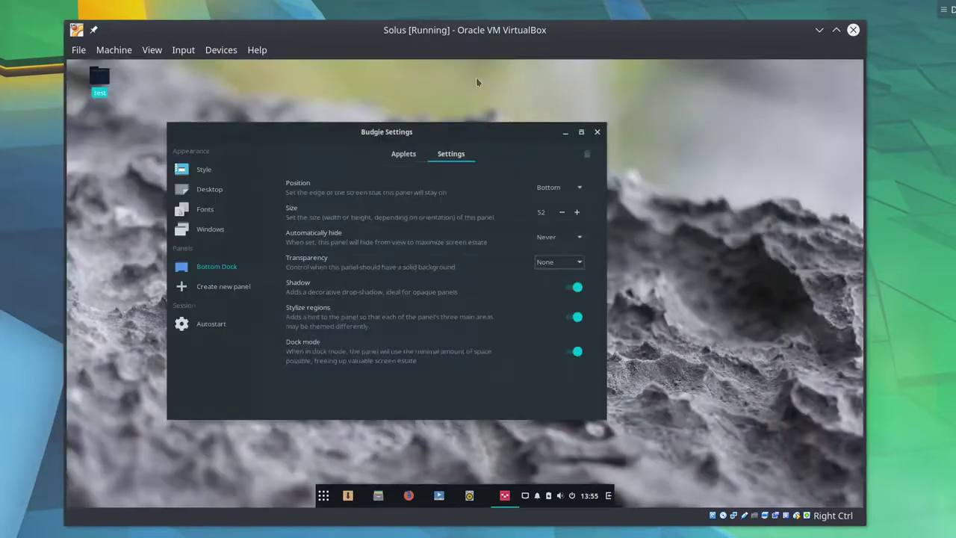
pyautogui.moveTo(471, 128); pyautogui.dragTo(502, 130)
# - Switch Dock mode off, then create a new top panel and add the Places applet
pyautogui.click(611, 348)
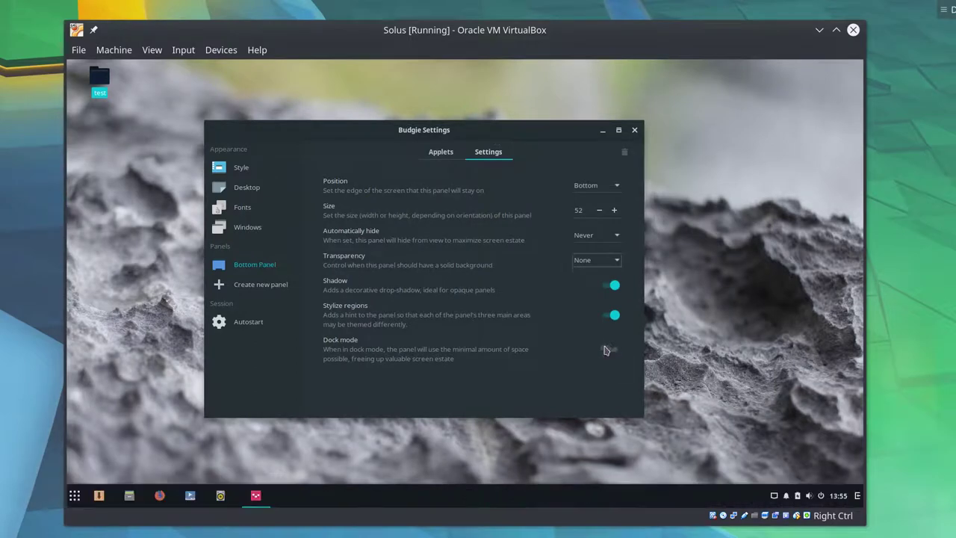
pyautogui.click(271, 287)
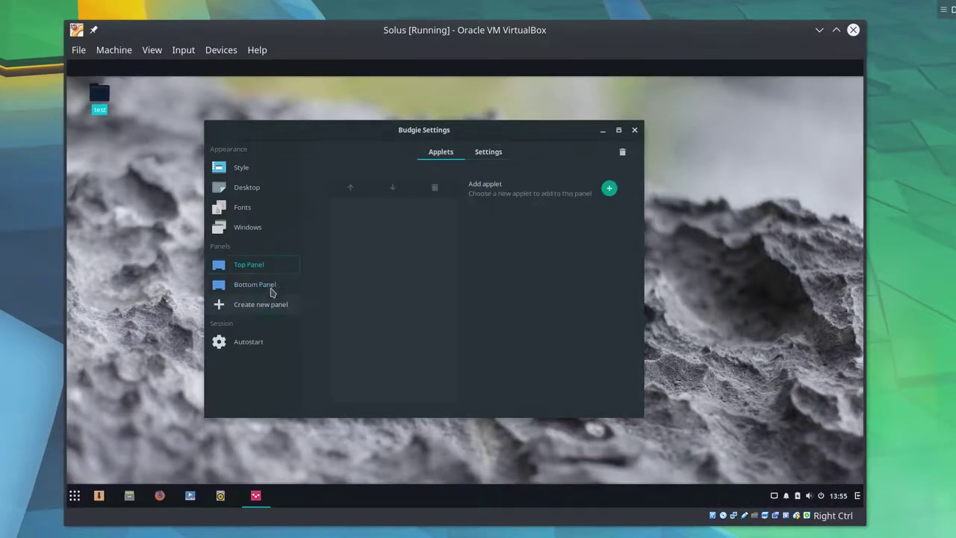
pyautogui.click(609, 189)
pyautogui.click(472, 219)
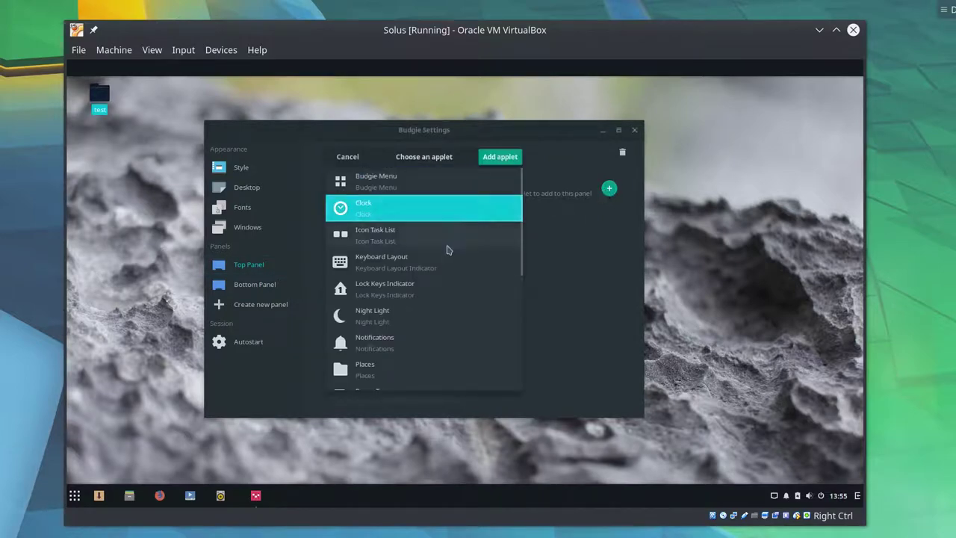
pyautogui.scroll(-3, 396, 309)
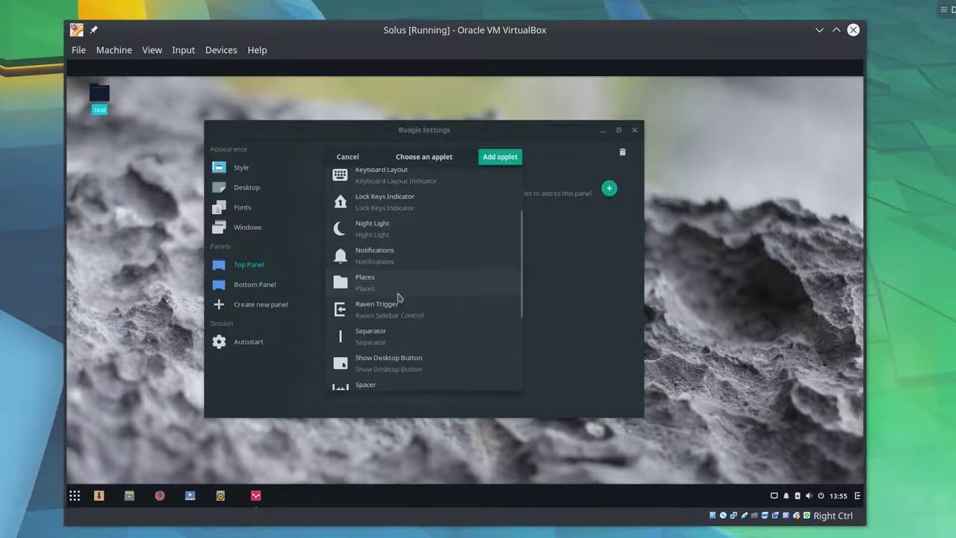
pyautogui.doubleClick(397, 277)
# - Open the Places applet popup and expand its list of places
pyautogui.click(71, 68)
pyautogui.click(71, 68)
pyautogui.click(72, 68)
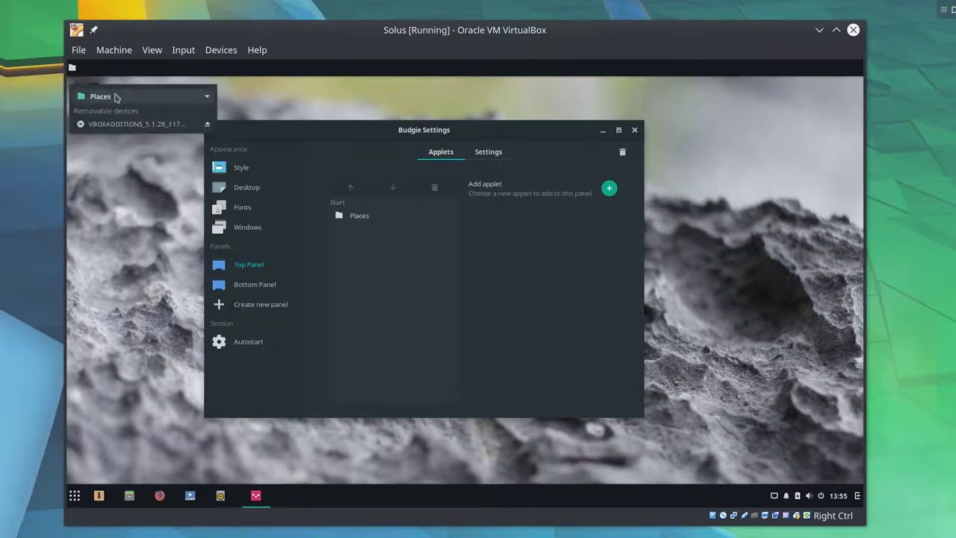
pyautogui.click(118, 96)
pyautogui.click(439, 215)
# - Make the top panel a dock with Always transparency
pyautogui.click(489, 151)
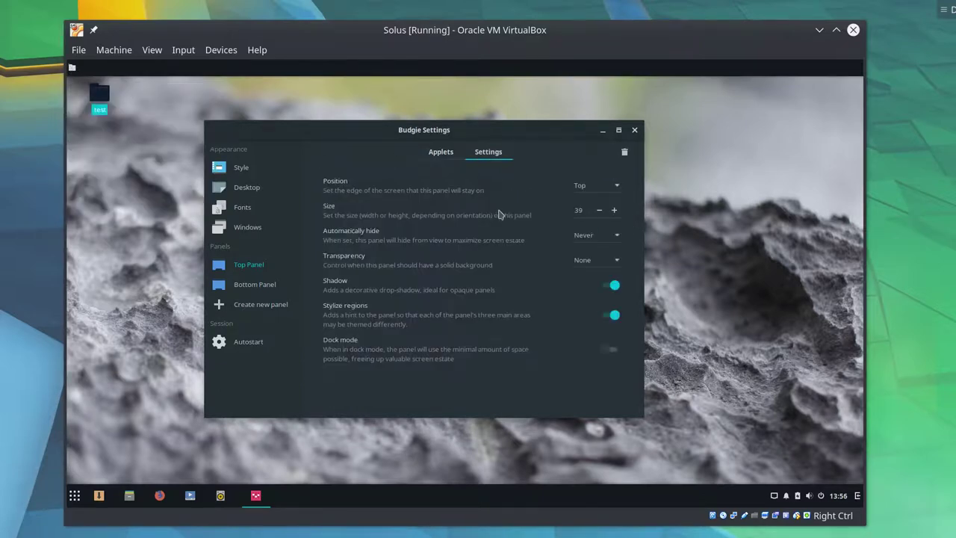
pyautogui.click(610, 352)
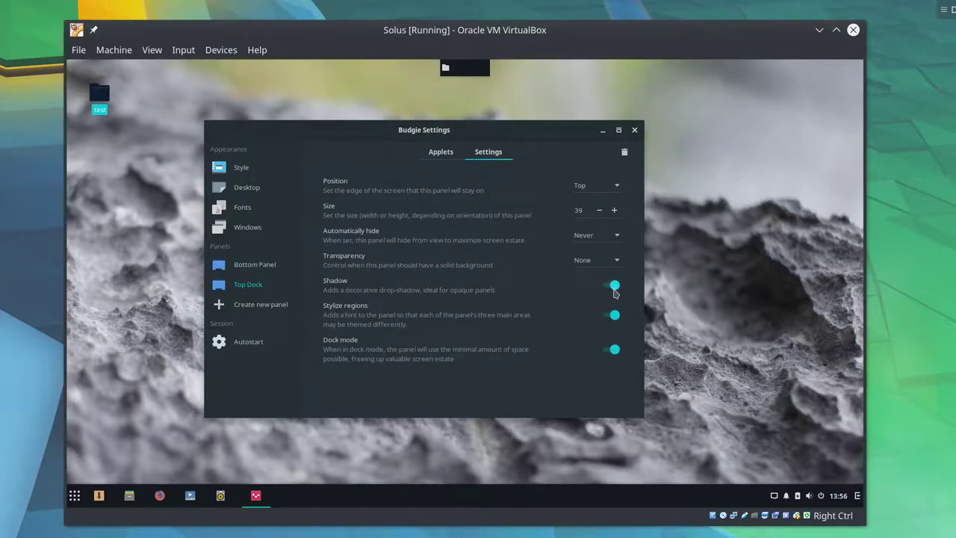
pyautogui.click(608, 261)
pyautogui.click(611, 232)
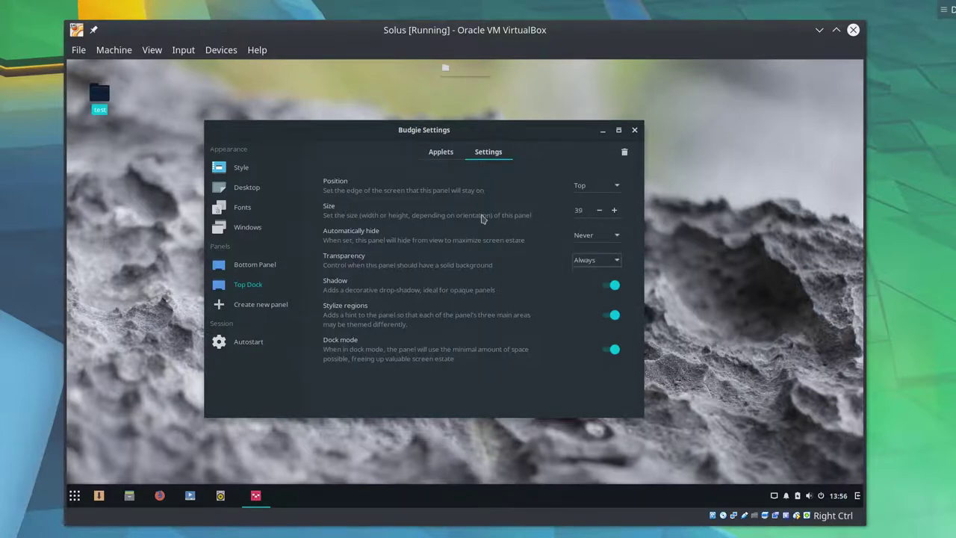
pyautogui.click(431, 155)
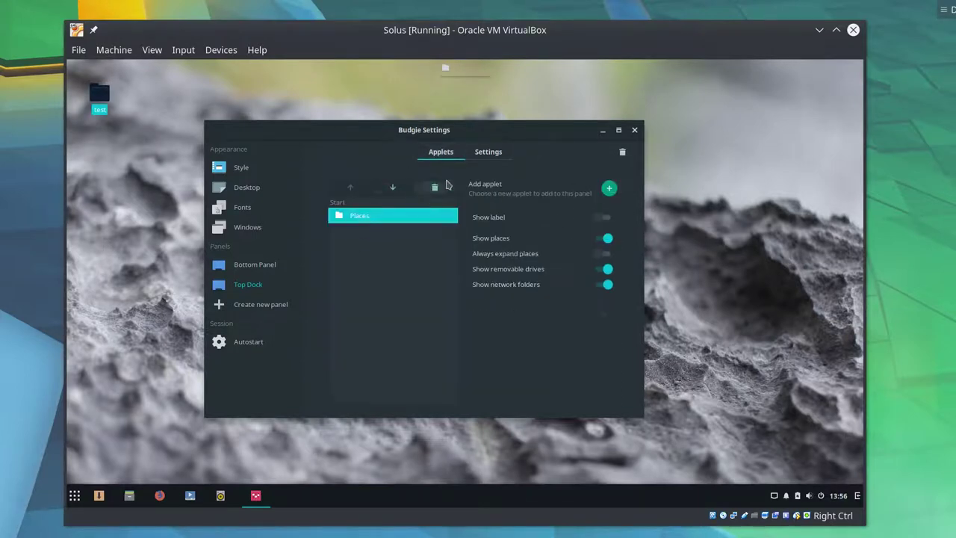
# - Delete the top Places dock and start adding an Autostart application
pyautogui.click(433, 188)
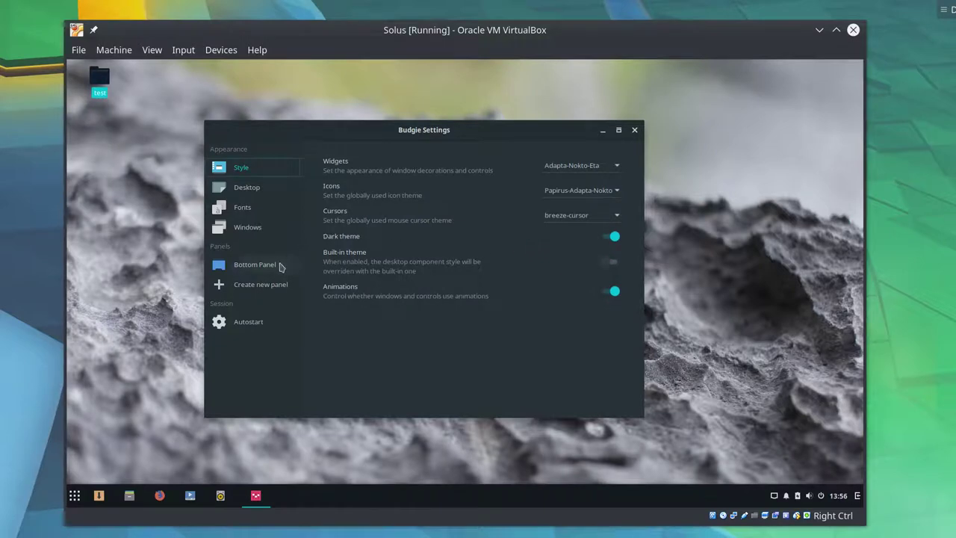
pyautogui.click(245, 322)
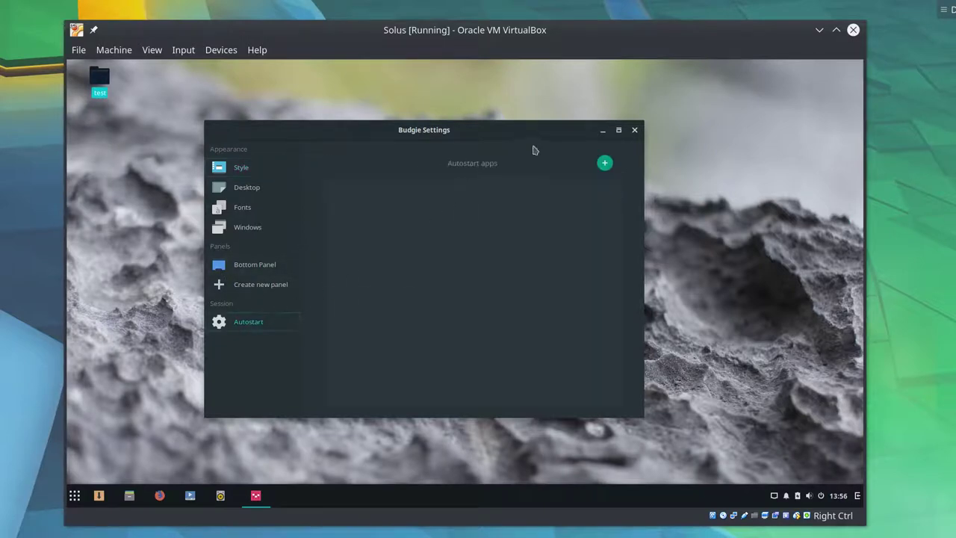
pyautogui.click(605, 165)
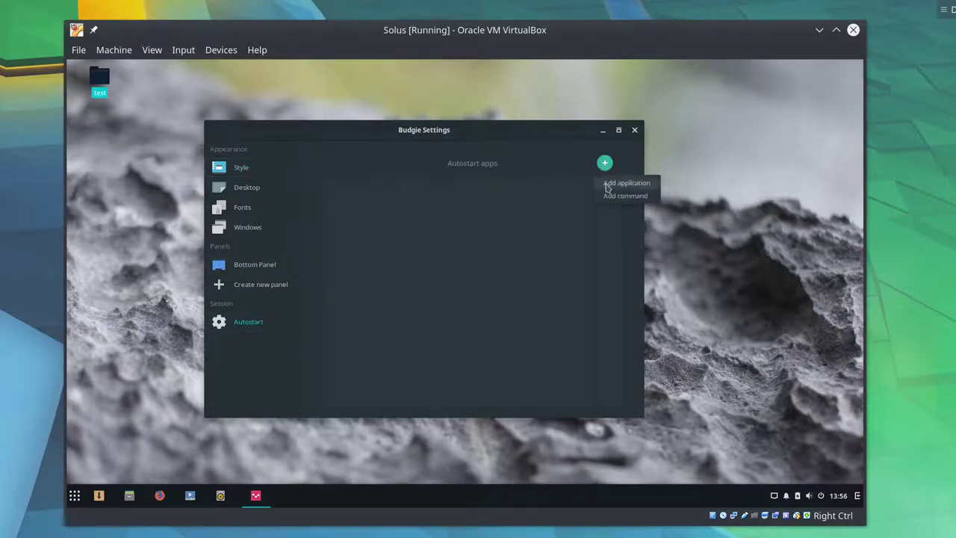
pyautogui.click(607, 185)
# - Scroll through the application list, cancel without adding any, and close Budgie Settings
pyautogui.scroll(-10, 457, 245)
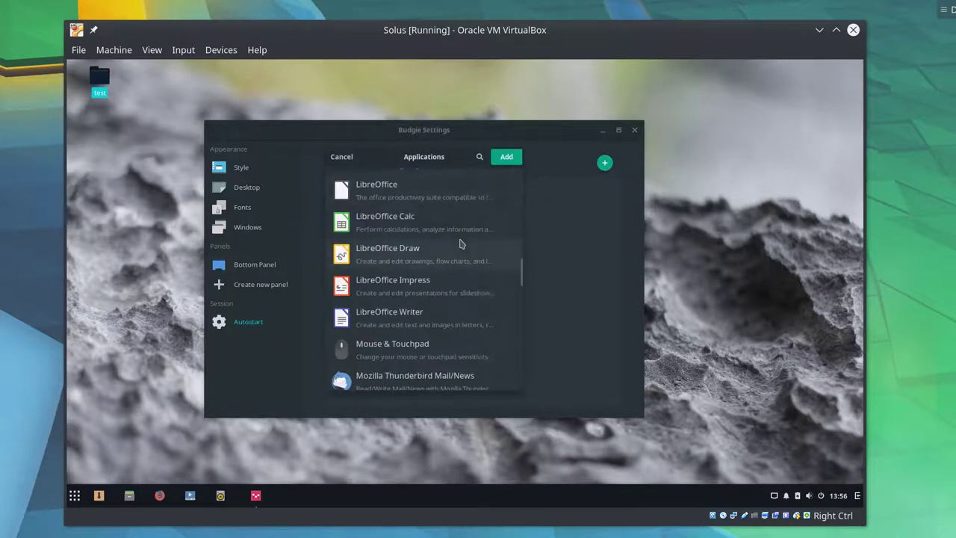
pyautogui.scroll(-10, 461, 242)
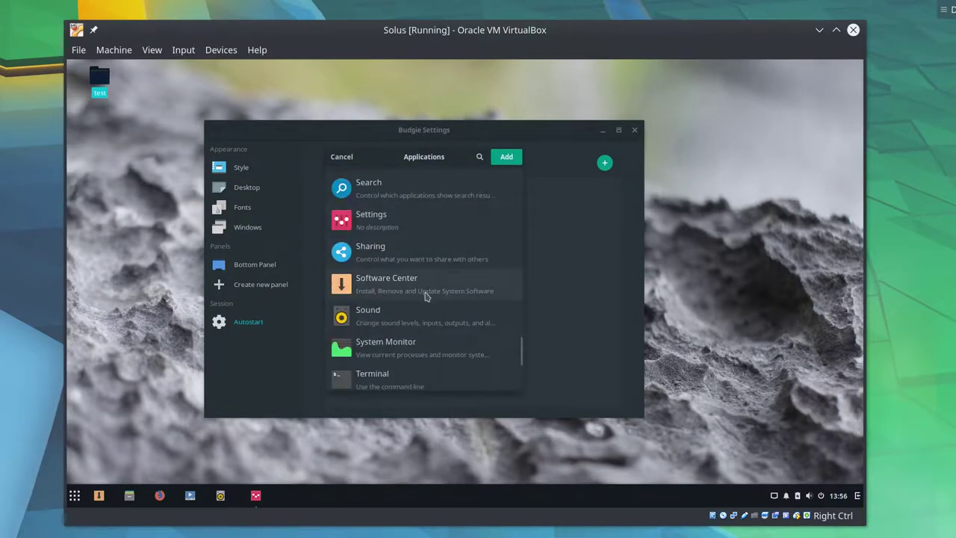
pyautogui.scroll(-5, 425, 296)
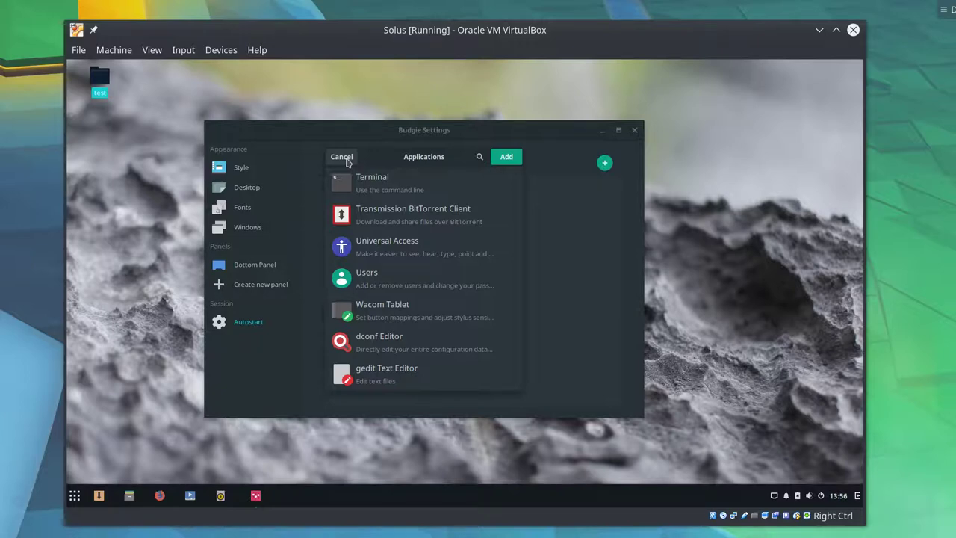
pyautogui.click(342, 157)
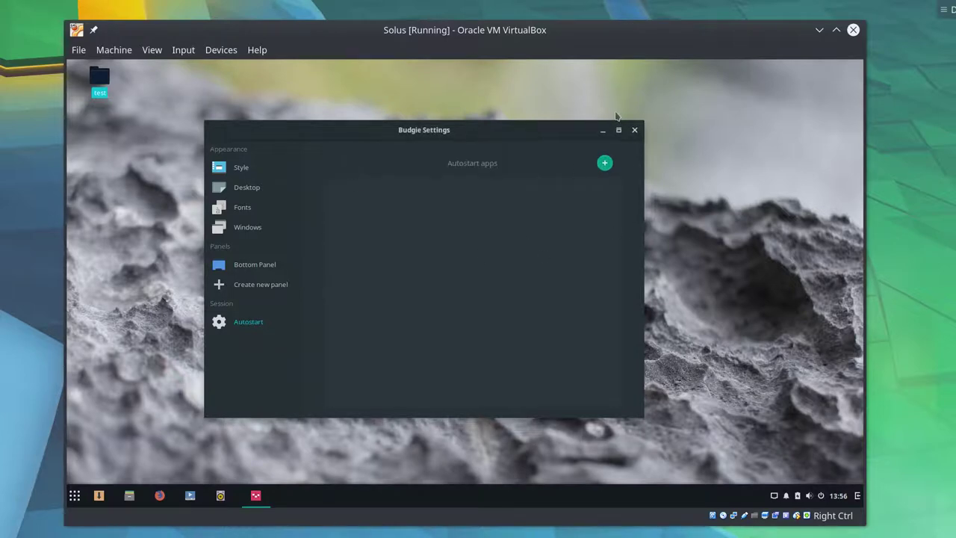
pyautogui.click(634, 130)
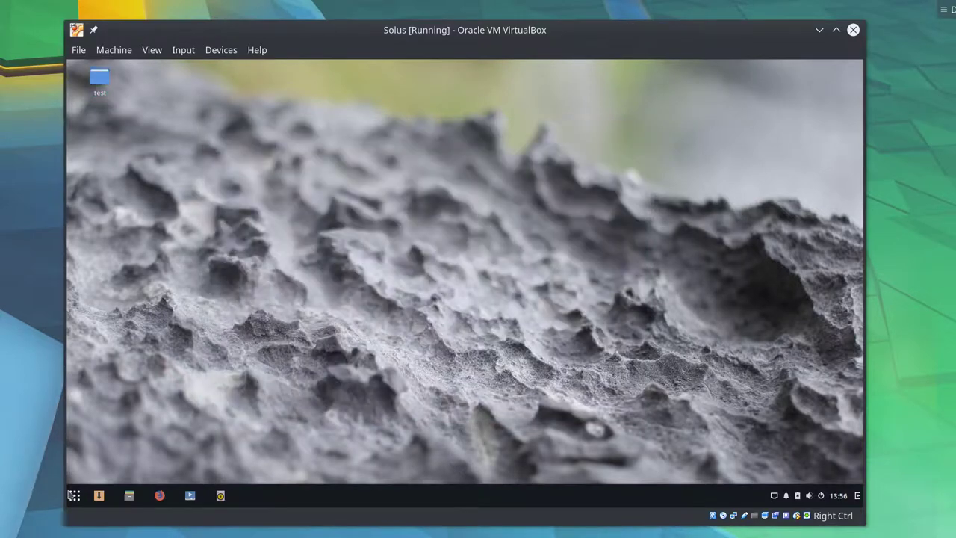
# - Open the Raven sidebar and switch between its Applets and Notifications views
pyautogui.click(74, 496)
pyautogui.scroll(-8, 235, 316)
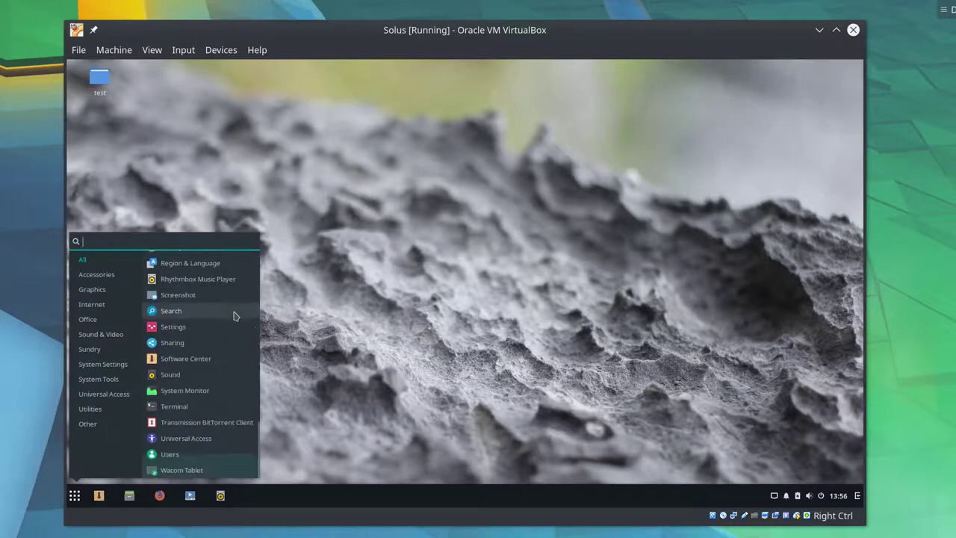
pyautogui.click(510, 222)
pyautogui.click(857, 496)
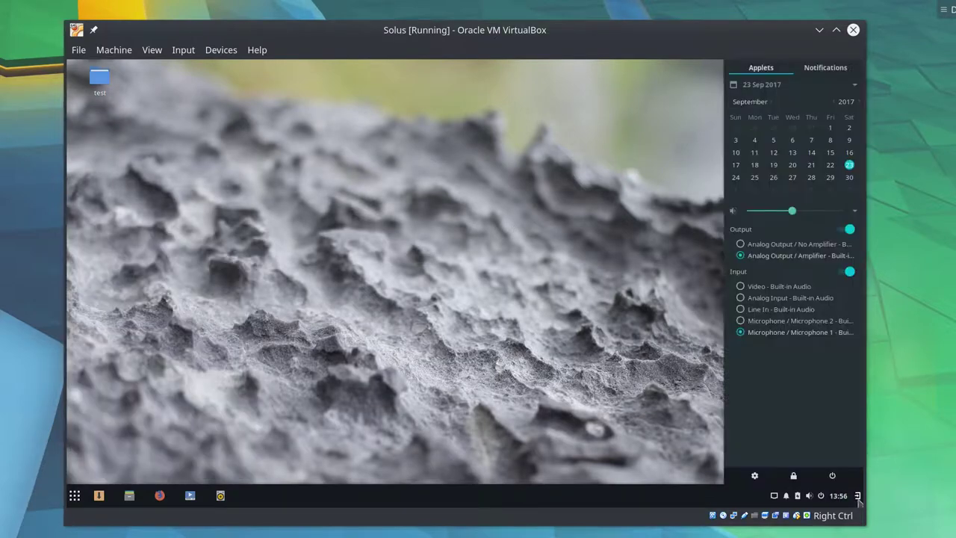
pyautogui.click(806, 66)
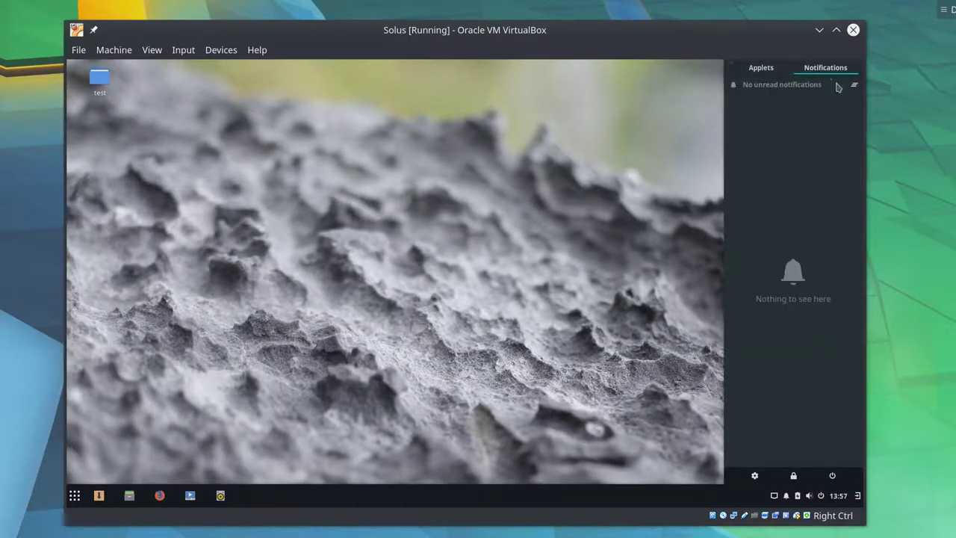
pyautogui.click(781, 69)
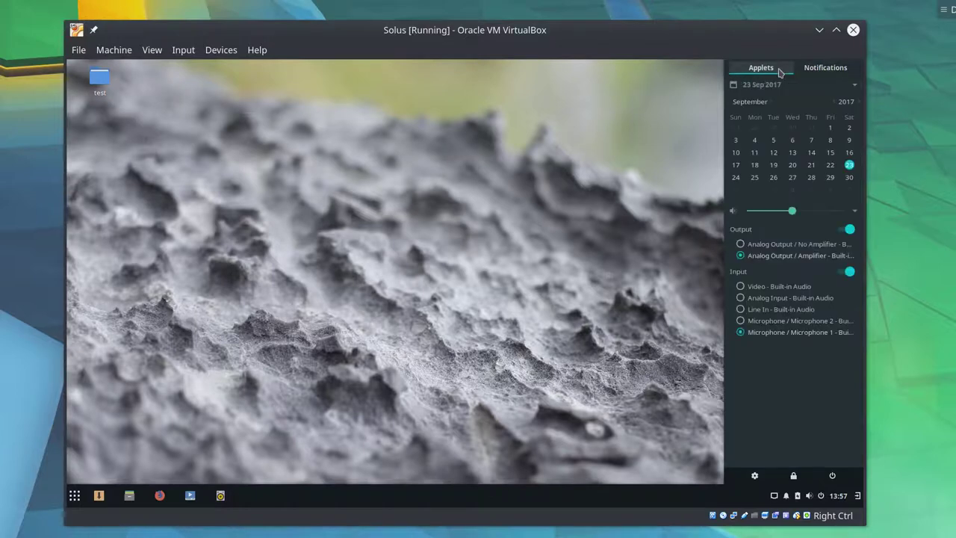
pyautogui.click(818, 68)
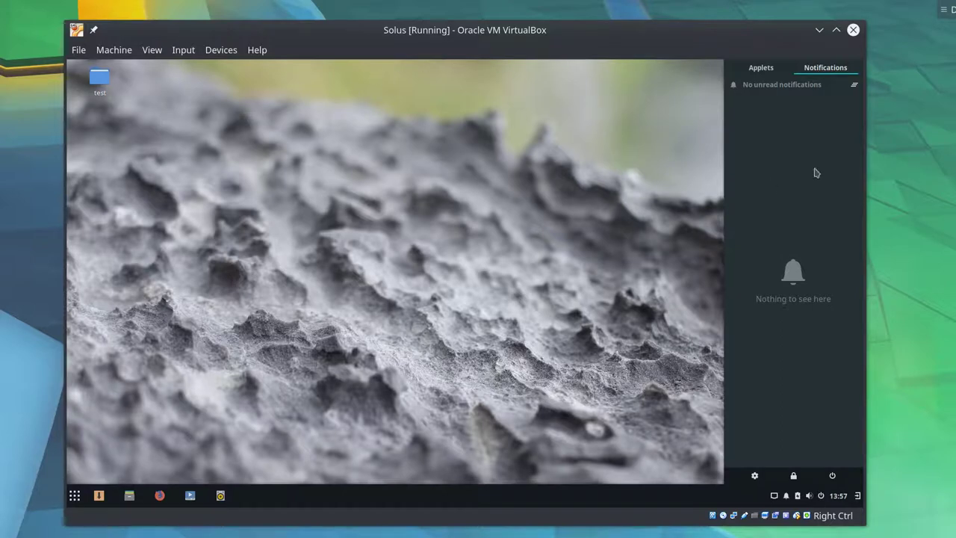
pyautogui.click(758, 68)
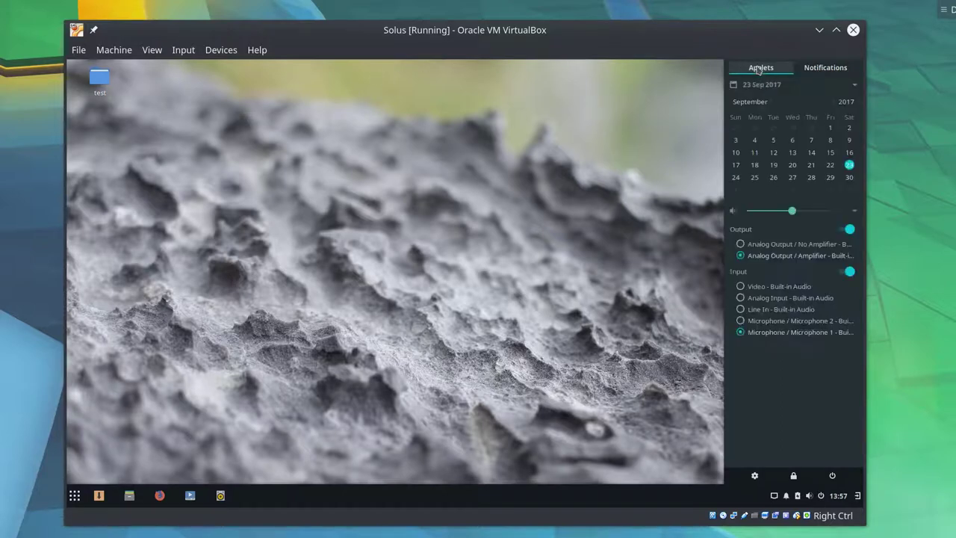
# - Pick a calendar day, raise the output volume slightly, and try both output devices
pyautogui.click(847, 169)
pyautogui.moveTo(793, 213); pyautogui.dragTo(815, 212)
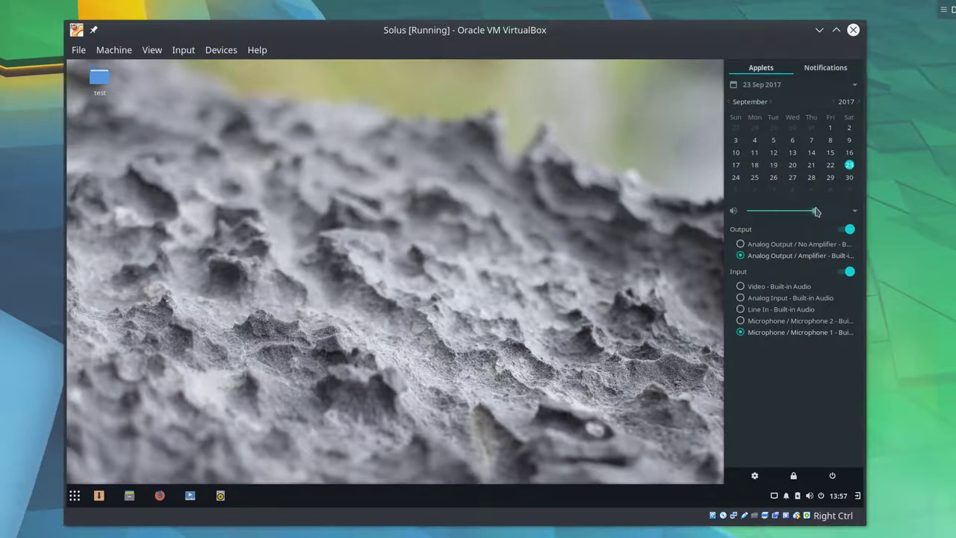
pyautogui.click(773, 246)
pyautogui.click(775, 258)
pyautogui.click(848, 497)
pyautogui.click(853, 496)
# - Briefly open Budgie Settings, then reopen Raven and toggle audio input off and on twice
pyautogui.click(755, 476)
pyautogui.click(641, 131)
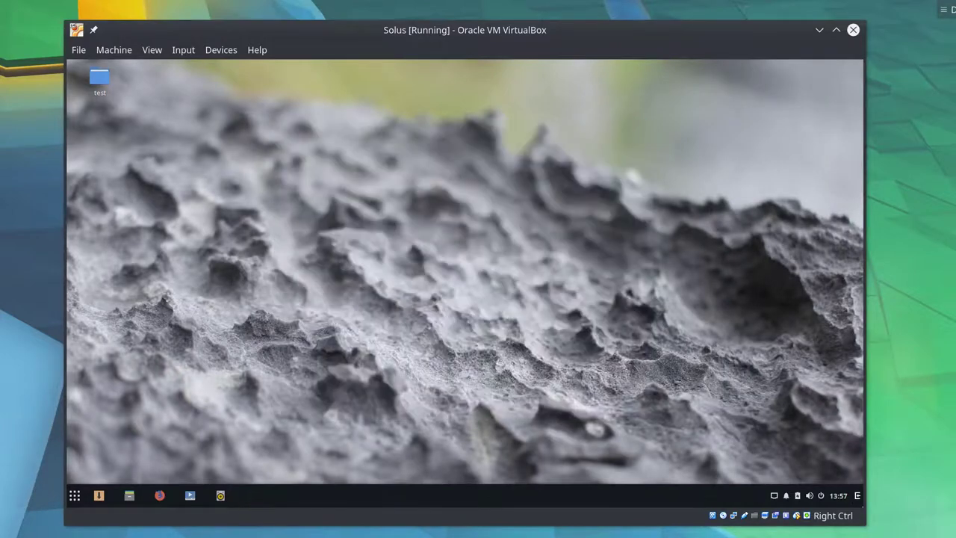
pyautogui.click(858, 496)
pyautogui.click(844, 273)
pyautogui.click(845, 273)
pyautogui.click(844, 272)
pyautogui.click(844, 273)
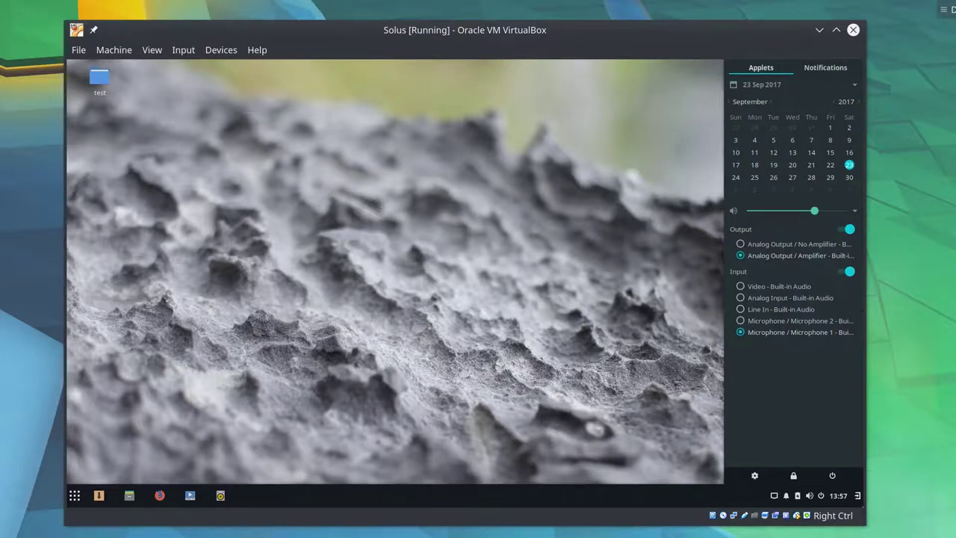
# - Dismiss the Raven sidebar to reveal the desktop with the test folder
pyautogui.click(474, 253)
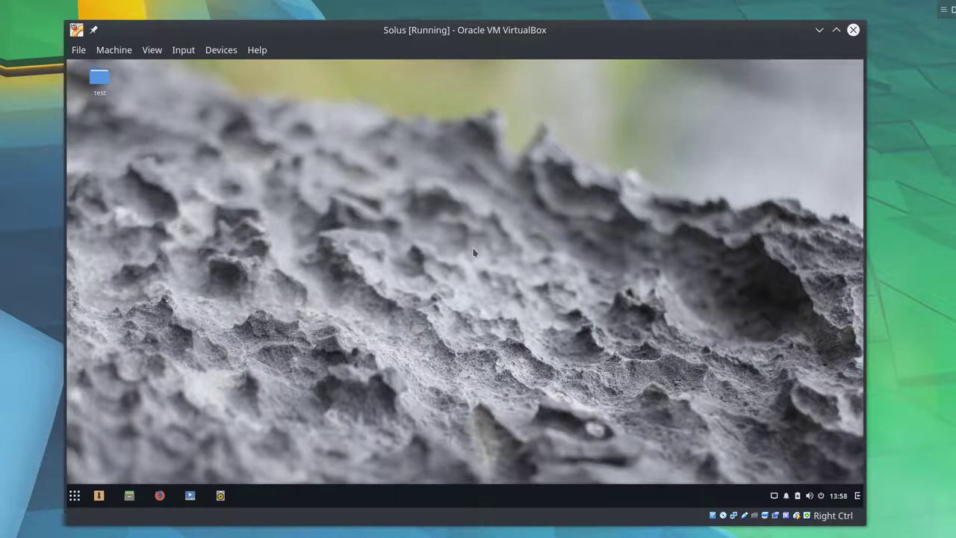
# - Open the empty test folder, cancel a New Folder prompt, and close the file manager
pyautogui.doubleClick(110, 79)
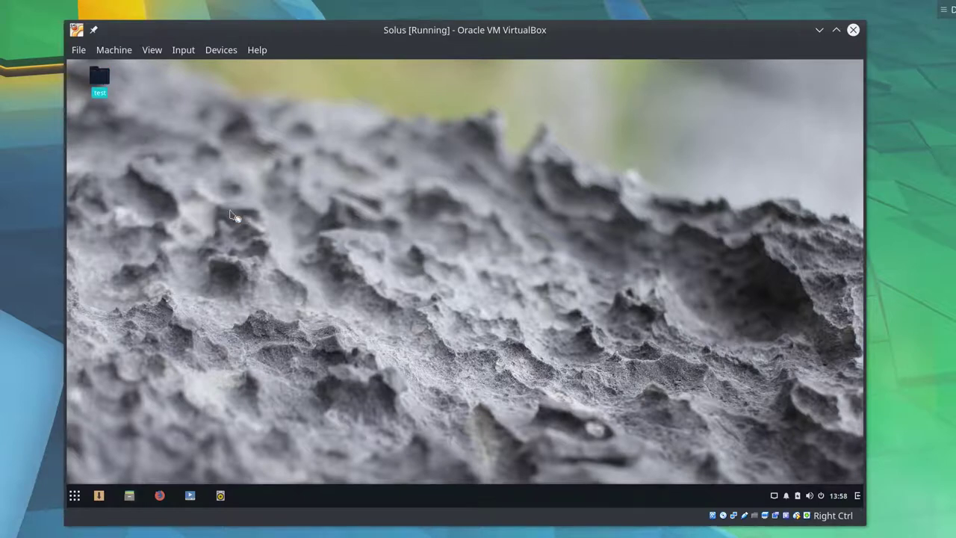
pyautogui.rightClick(328, 220)
pyautogui.click(337, 227)
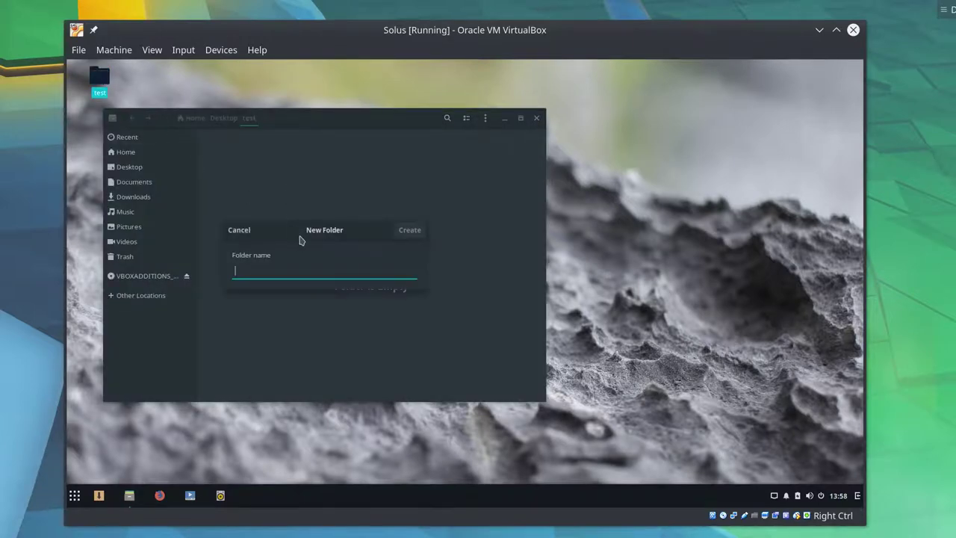
pyautogui.moveTo(430, 377); pyautogui.dragTo(292, 363)
pyautogui.click(269, 348)
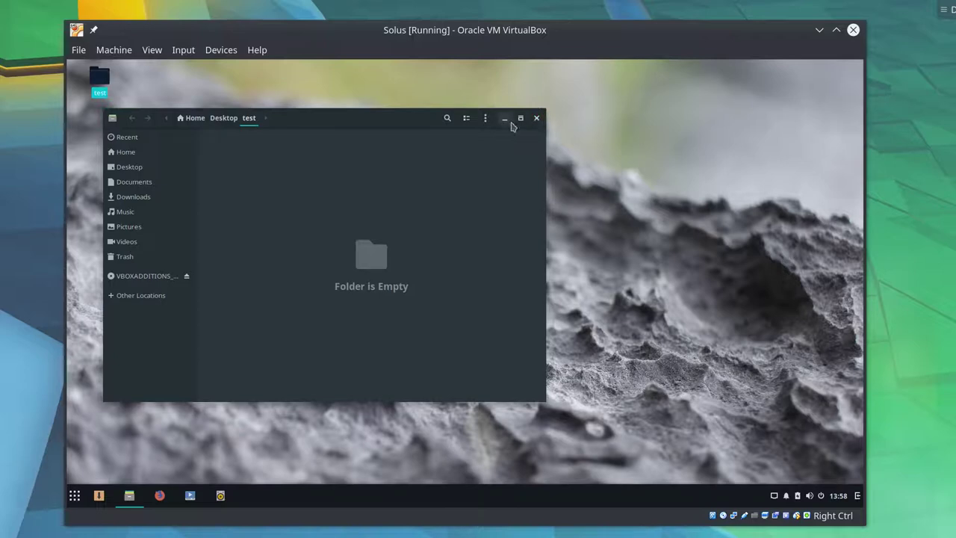
pyautogui.click(537, 118)
# - Search Software Center for kdenlive and open the Kdenlive details page
pyautogui.press('super')
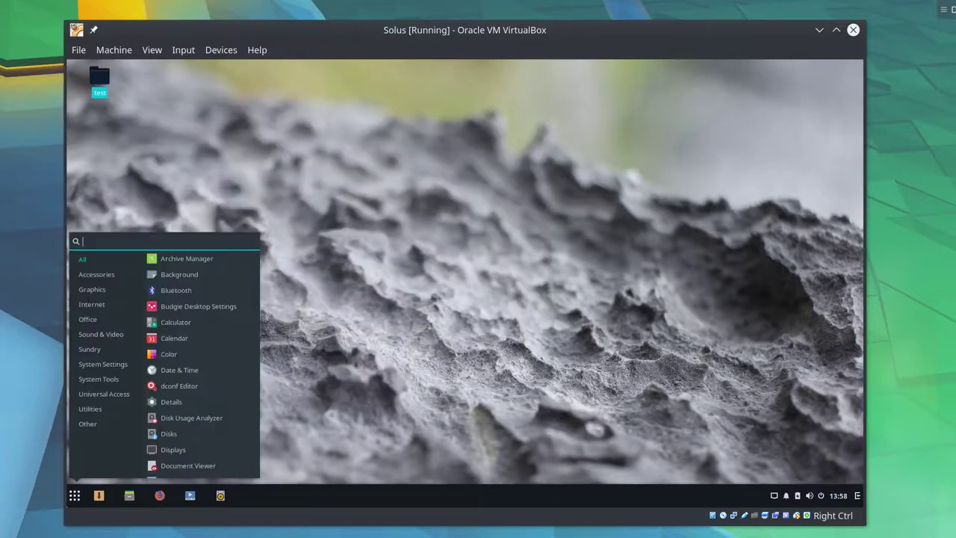
pyautogui.press('Escape')
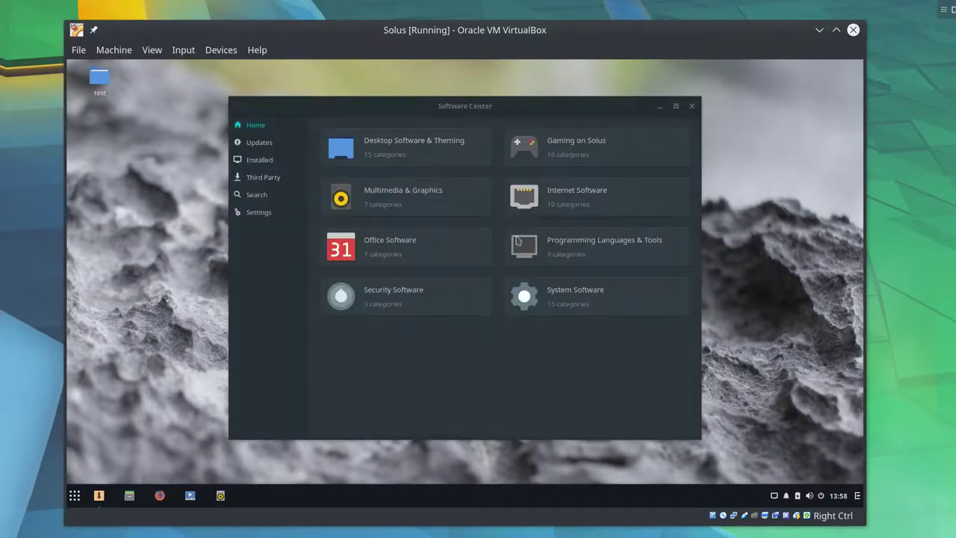
pyautogui.click(258, 195)
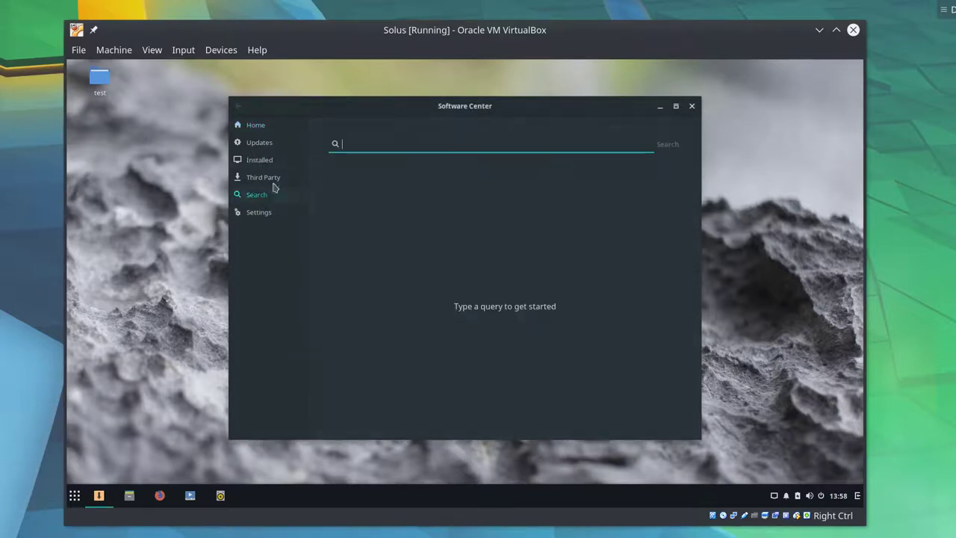
pyautogui.write('kdenlive')
pyautogui.press('Return')
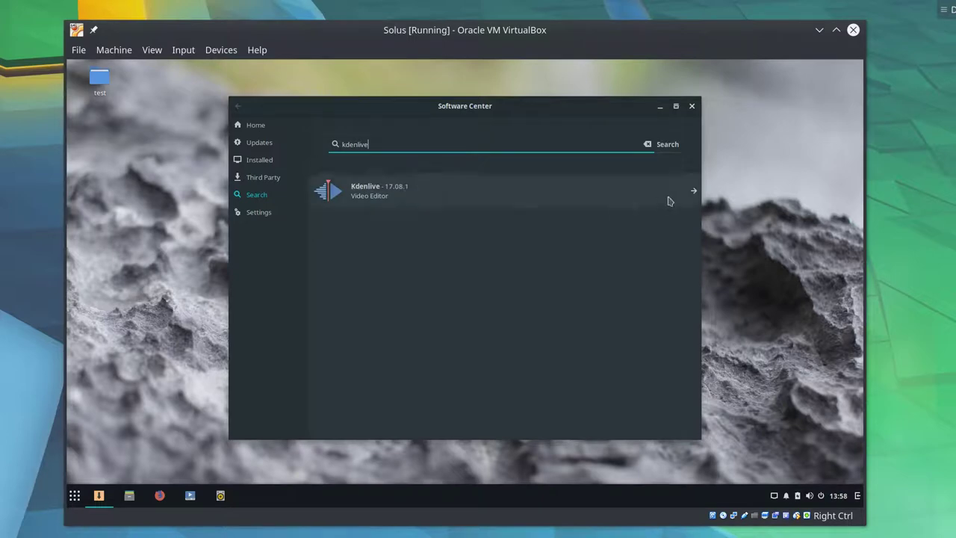
pyautogui.click(669, 200)
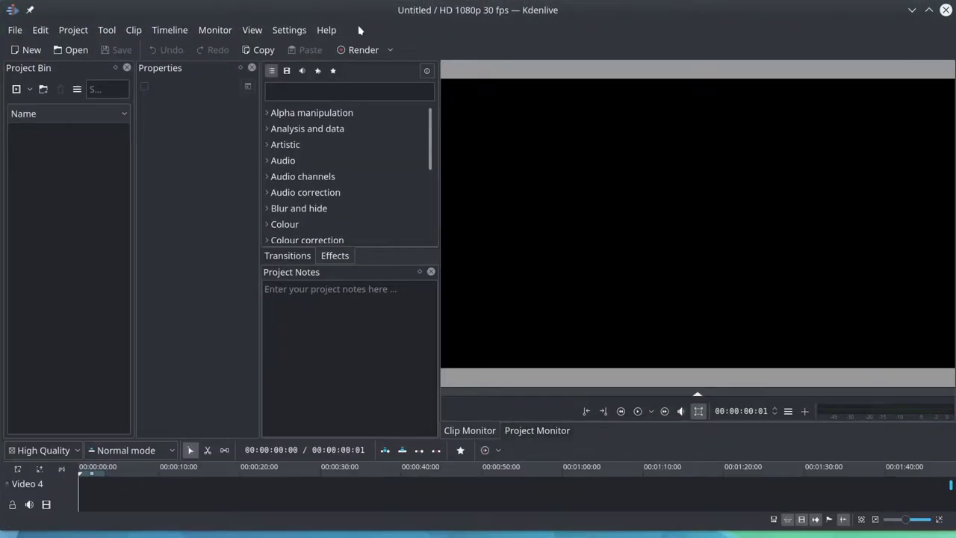
# - View the About information from the help menu, then close it
pyautogui.click(328, 30)
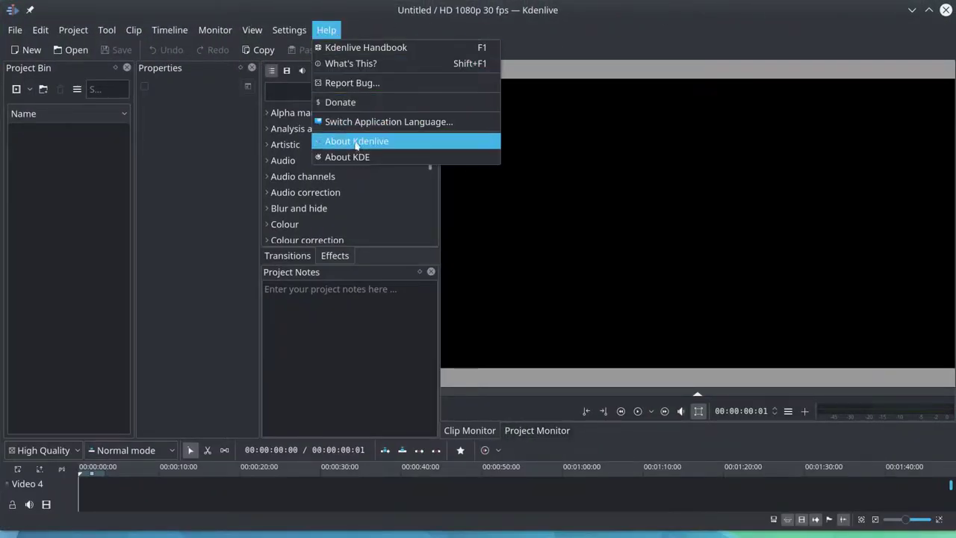
pyautogui.click(356, 142)
pyautogui.click(572, 368)
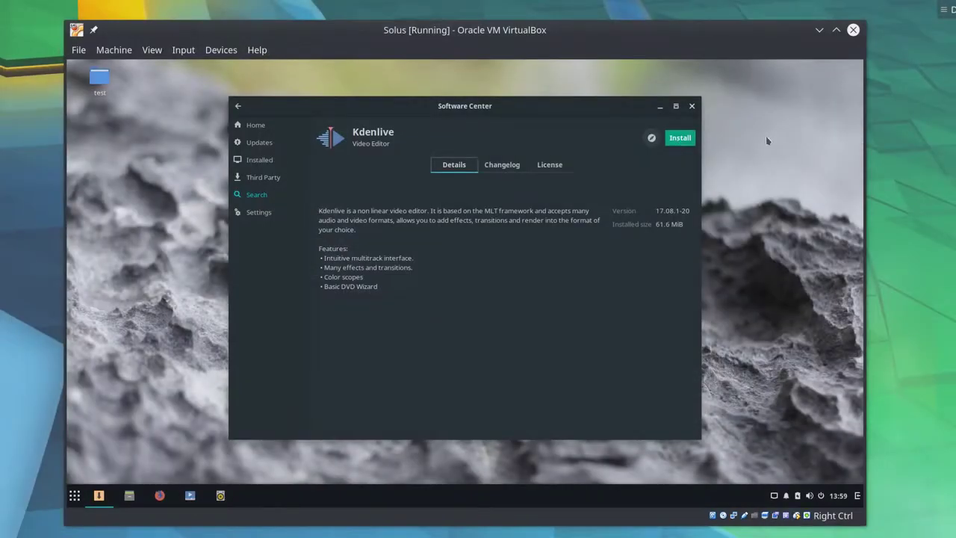
# - Install Kdenlive, confirming its dependencies and authorizing with the account password
pyautogui.click(686, 138)
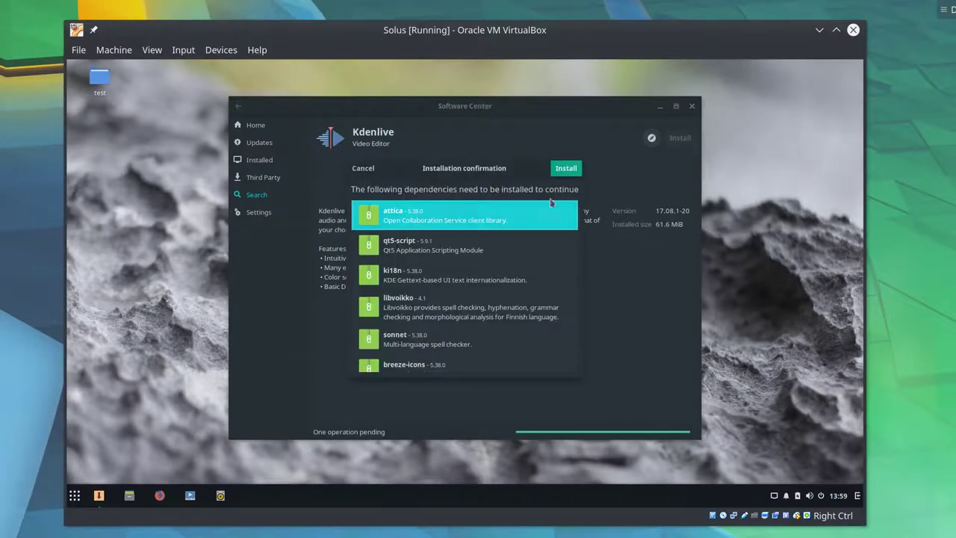
pyautogui.scroll(-3, 538, 239)
pyautogui.scroll(3, 538, 239)
pyautogui.scroll(-5, 544, 236)
pyautogui.scroll(-6, 544, 236)
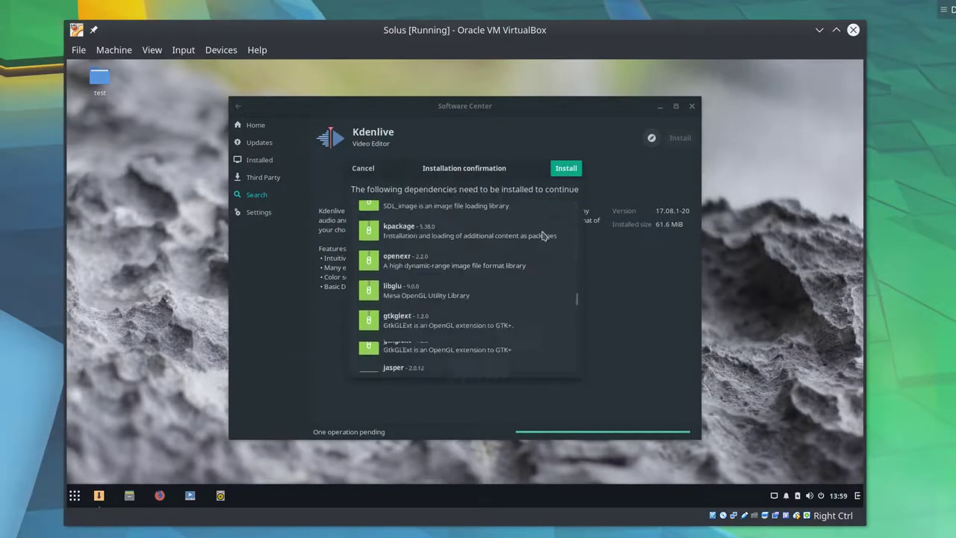
pyautogui.click(566, 169)
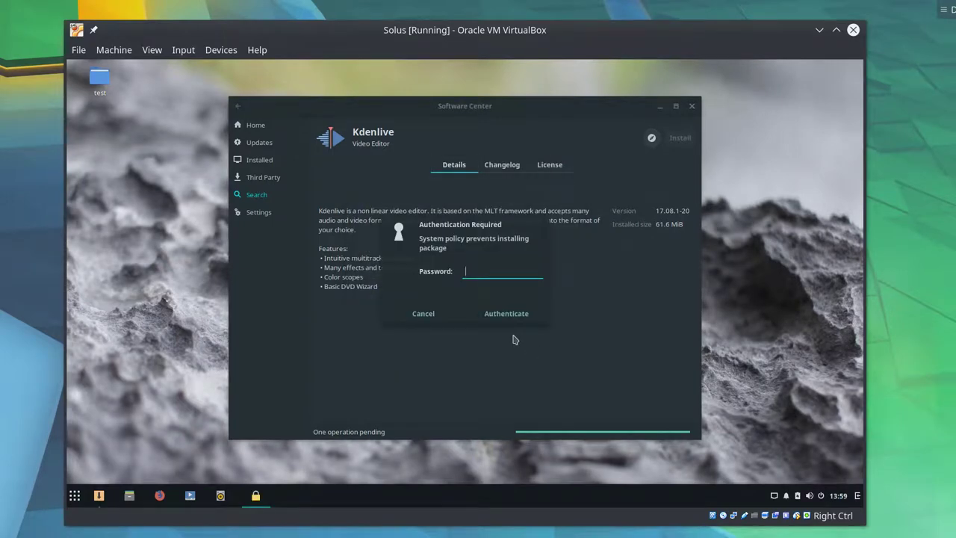
pyautogui.press('Return')
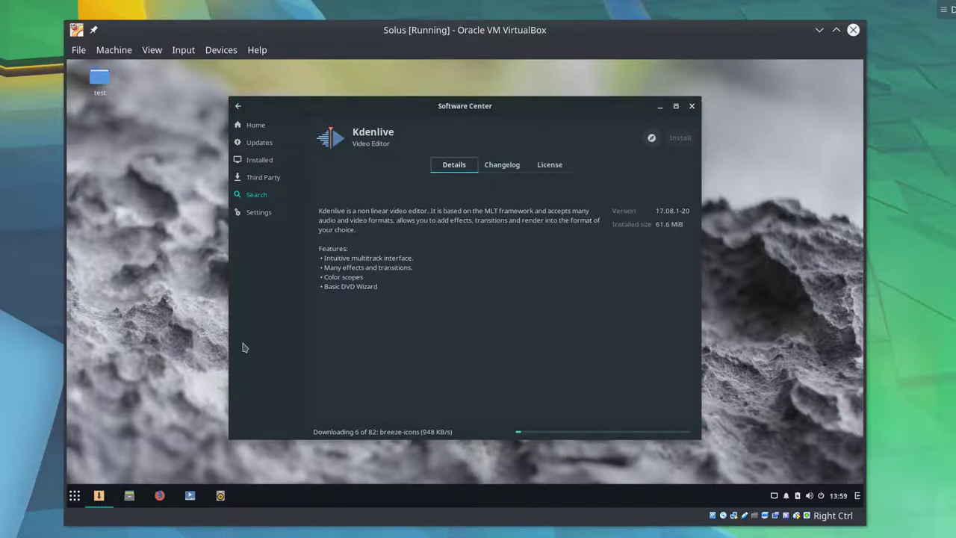
# - Browse the application menu, power menu and Software Center window menu while Kdenlive downloads
pyautogui.moveTo(451, 114)
pyautogui.mouseDown()
pyautogui.moveTo(437, 100)
pyautogui.moveTo(450, 119)
pyautogui.moveTo(443, 136)
pyautogui.moveTo(457, 133)
pyautogui.moveTo(456, 95)
pyautogui.moveTo(455, 105)
pyautogui.mouseUp()
pyautogui.click(71, 501)
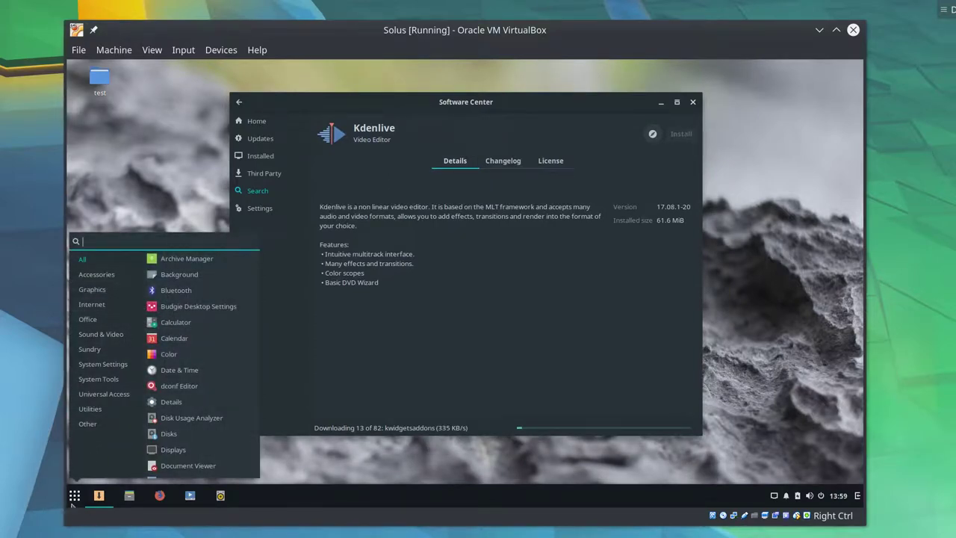
pyautogui.click(74, 495)
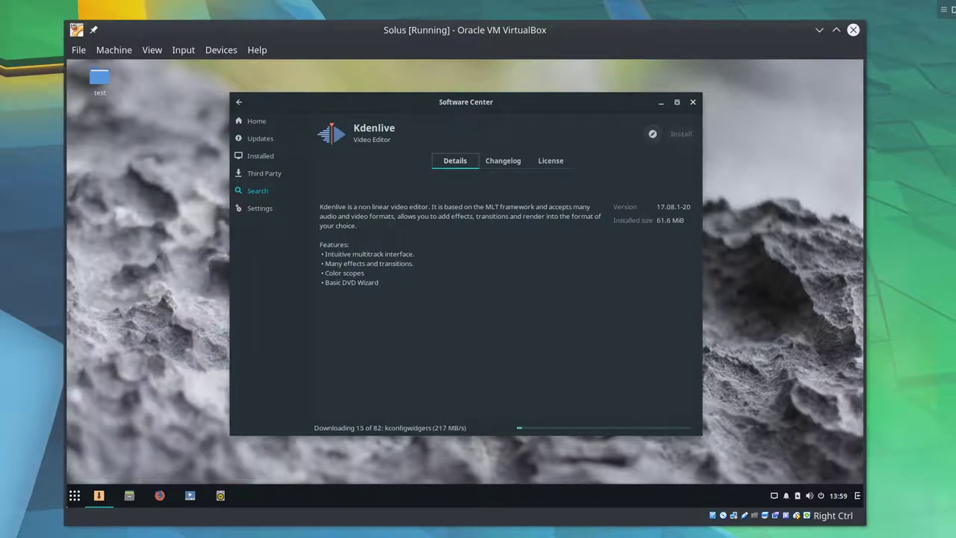
pyautogui.click(75, 496)
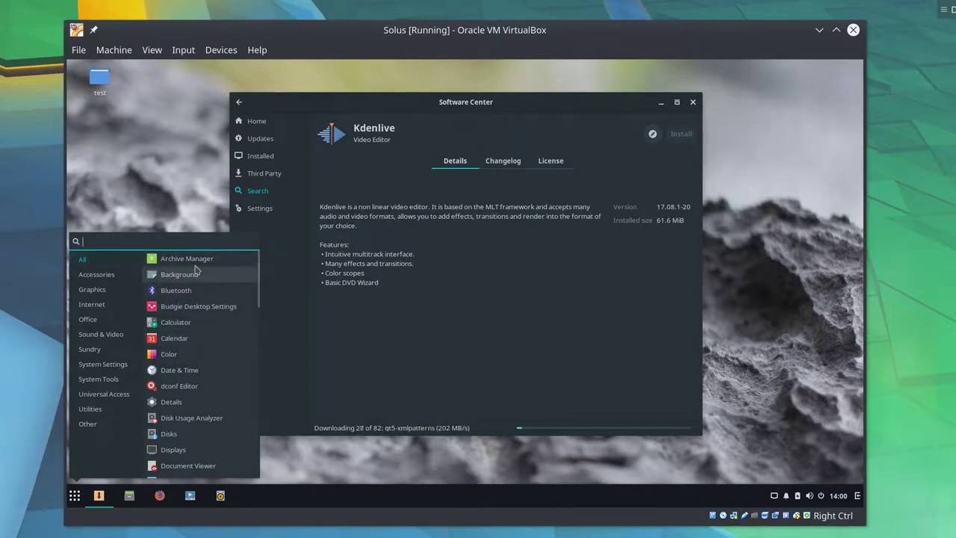
pyautogui.scroll(-10, 172, 359)
pyautogui.scroll(10, 176, 362)
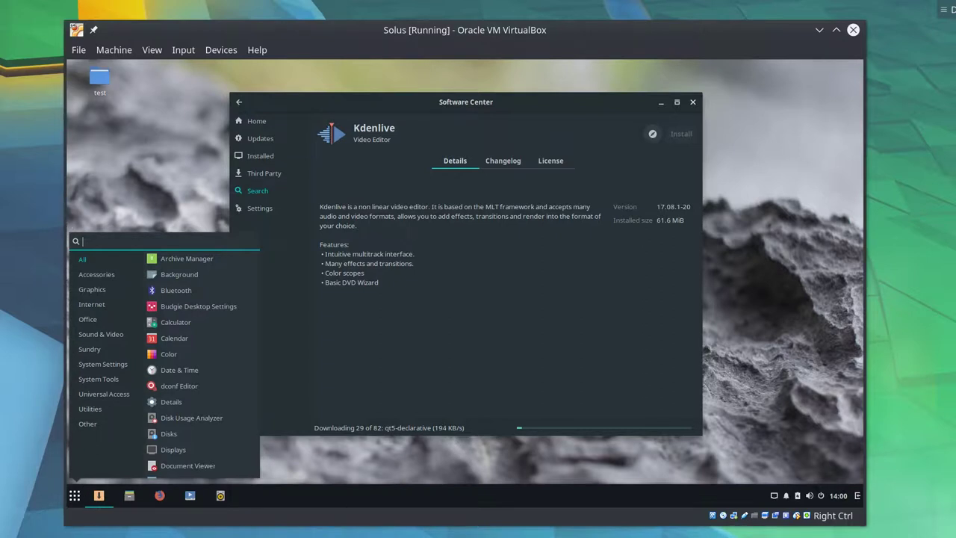
pyautogui.press('Escape')
pyautogui.click(820, 496)
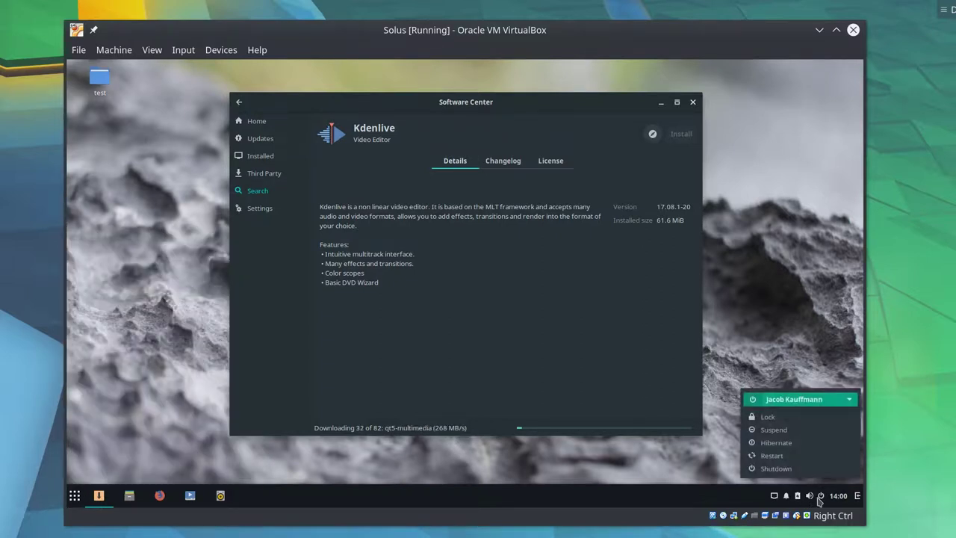
pyautogui.rightClick(97, 495)
pyautogui.press('Escape')
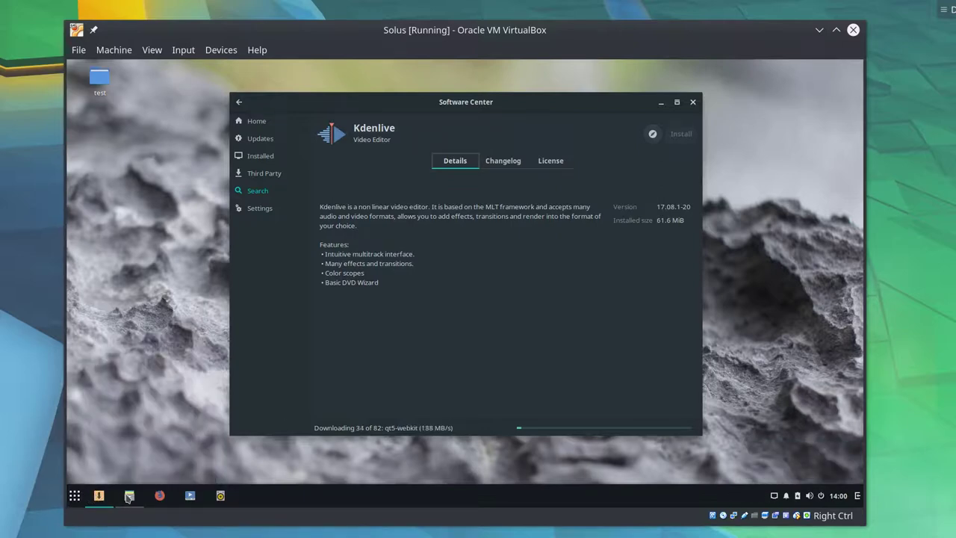
pyautogui.rightClick(113, 496)
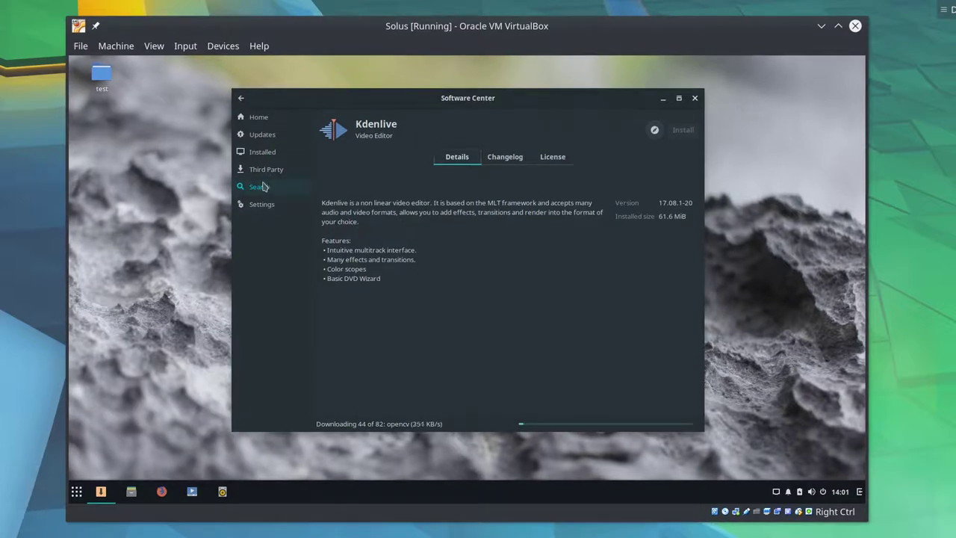
pyautogui.click(266, 187)
# - Review Kdenlive's Changelog and GPL-2.0 License tabs, then return to its description
pyautogui.click(505, 157)
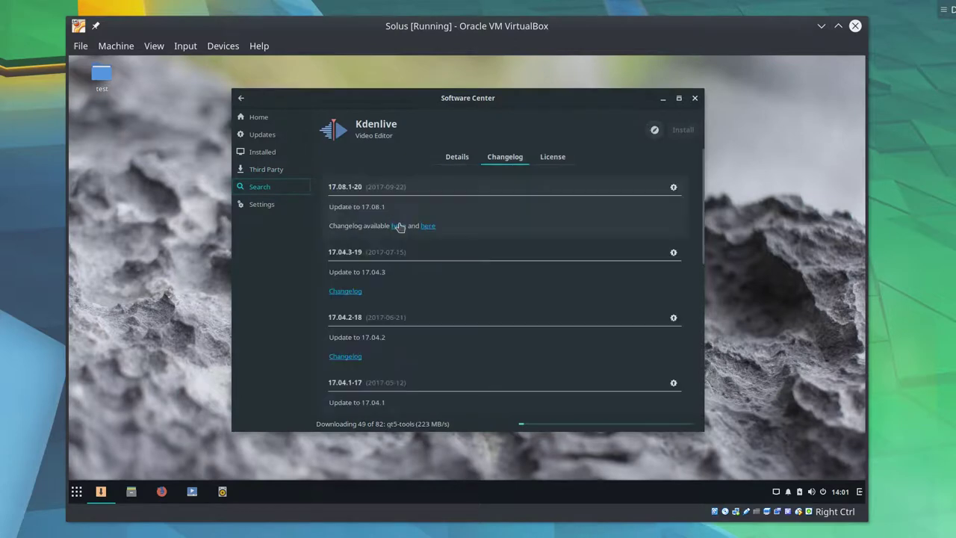
pyautogui.click(561, 158)
pyautogui.click(507, 158)
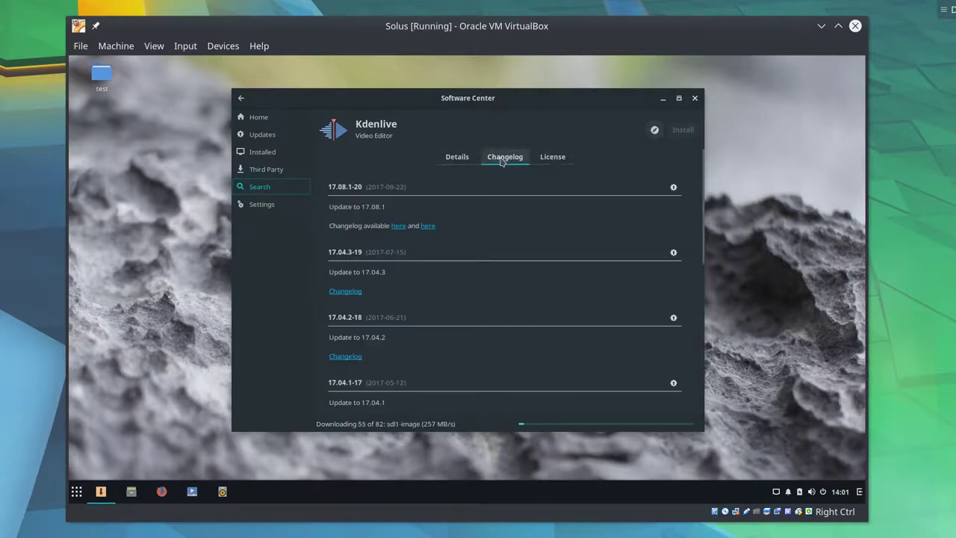
pyautogui.click(552, 158)
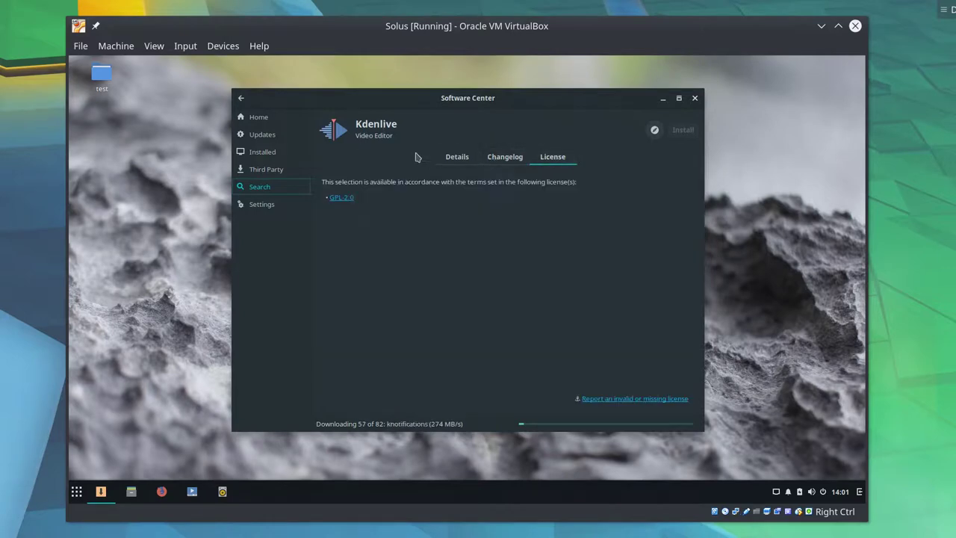
pyautogui.click(458, 157)
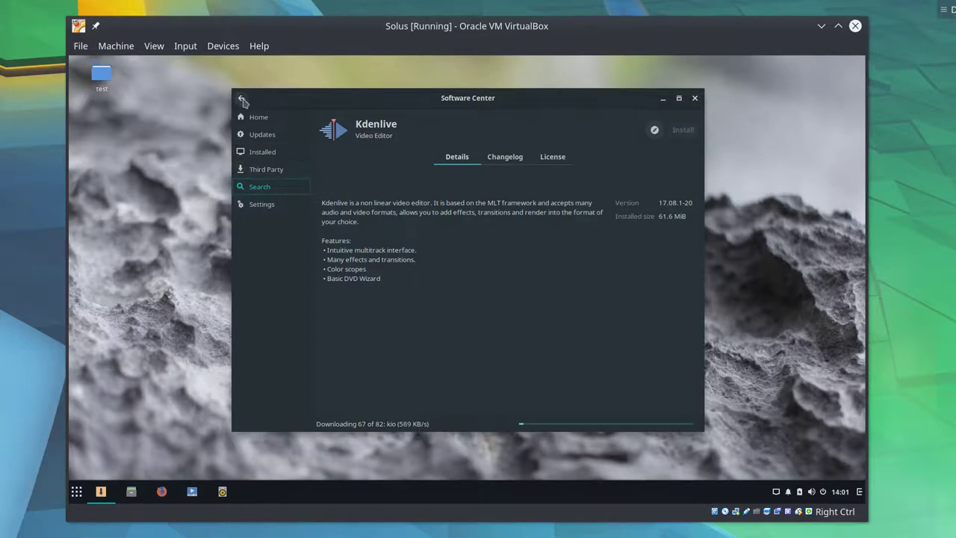
# - Search the Software Center for chromium, chrome and opera, and view the opera-stable package
pyautogui.click(241, 100)
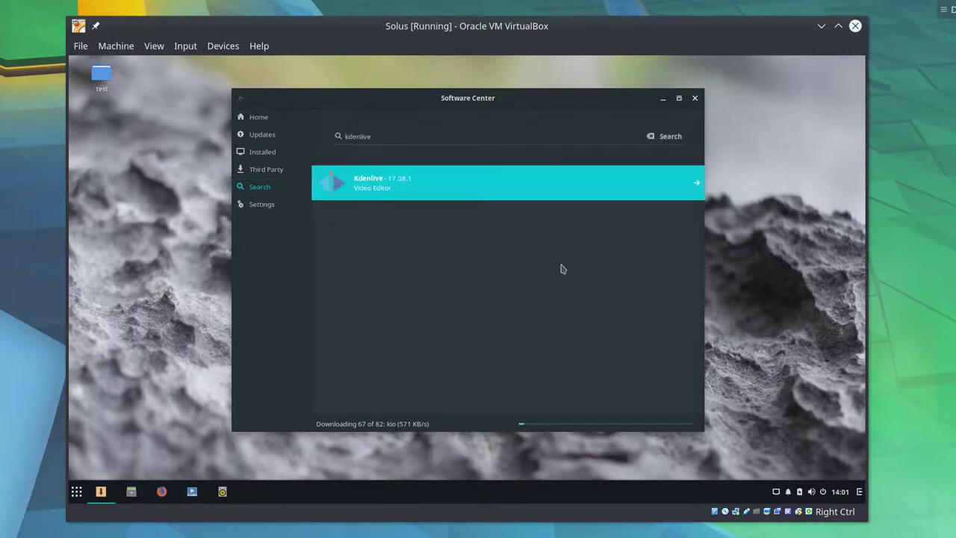
pyautogui.doubleClick(392, 135)
pyautogui.press('BackSpace')
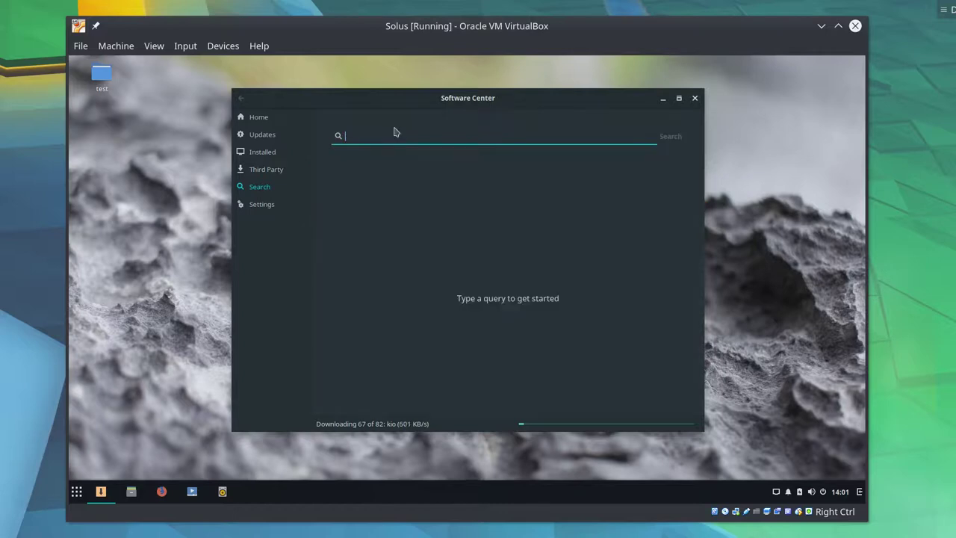
pyautogui.write('chrom')
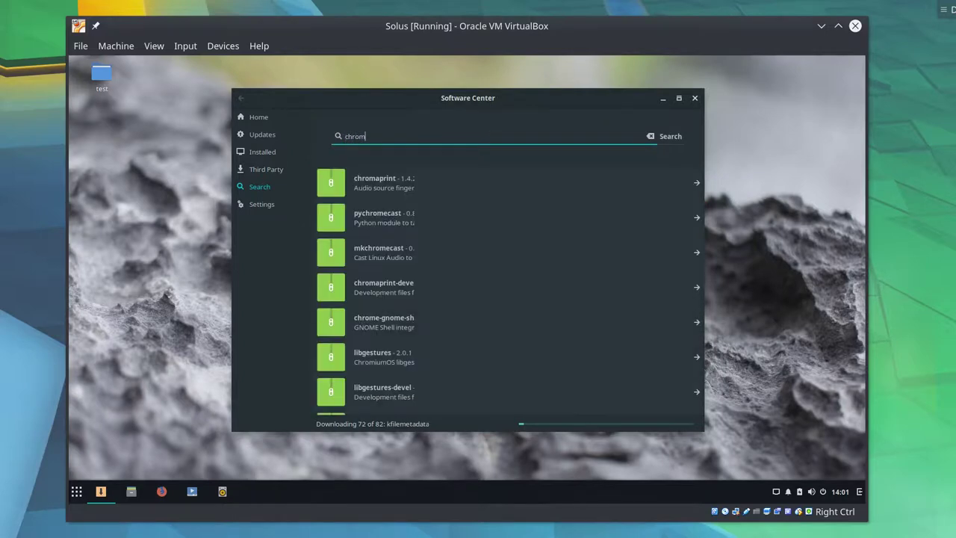
pyautogui.scroll(-2, 442, 237)
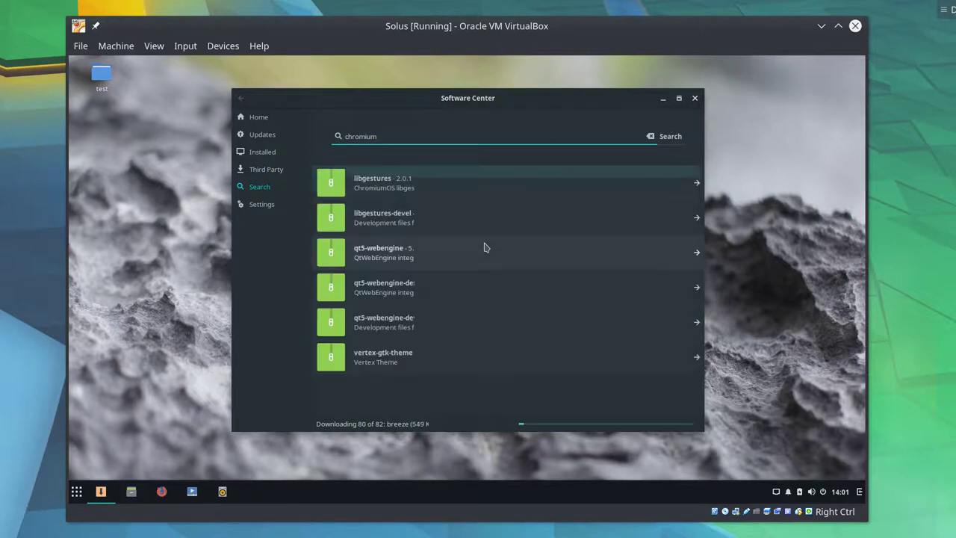
pyautogui.doubleClick(410, 133)
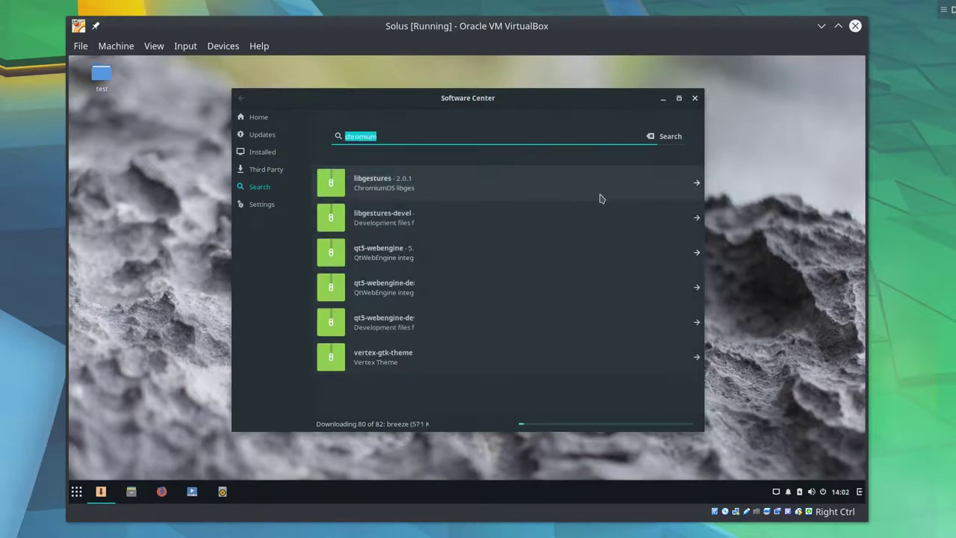
pyautogui.write('c')
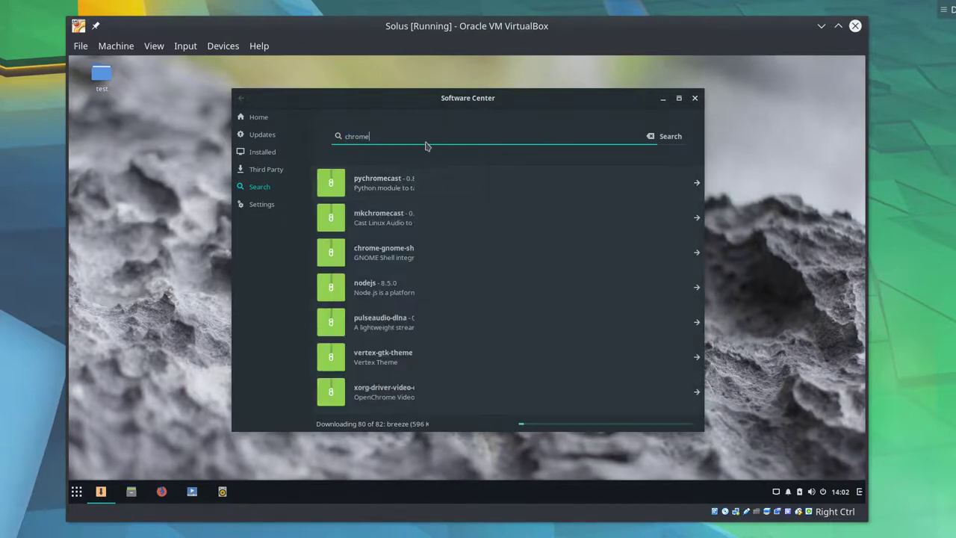
pyautogui.doubleClick(399, 133)
pyautogui.write('opera')
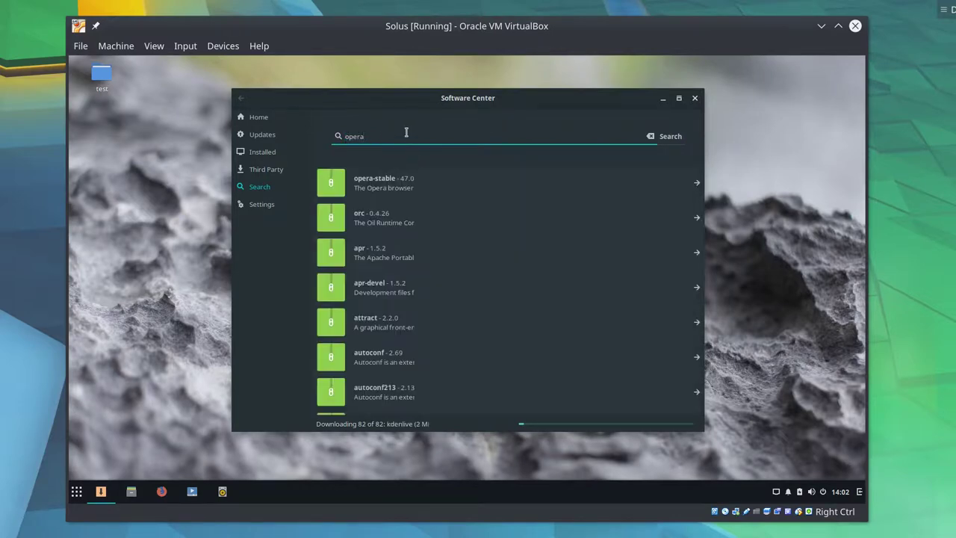
pyautogui.click(419, 183)
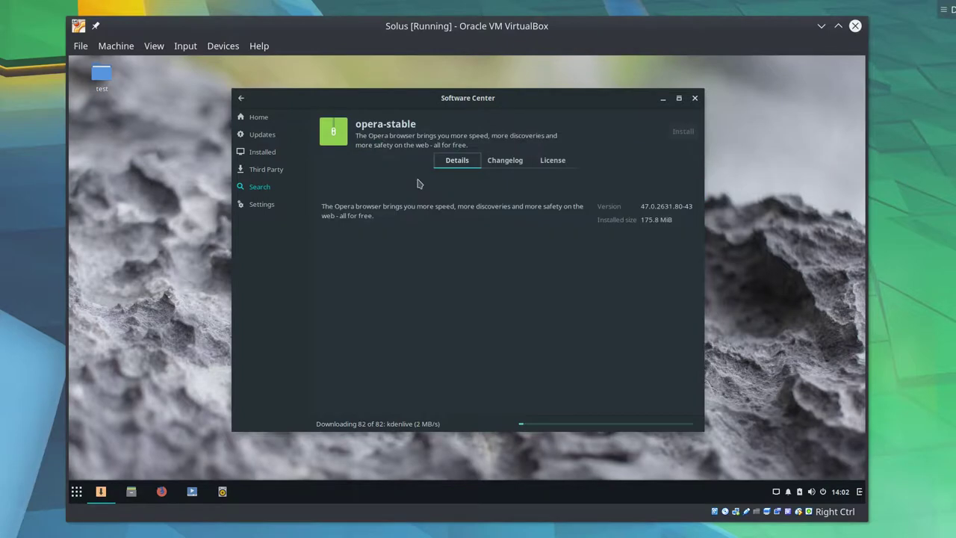
pyautogui.click(239, 99)
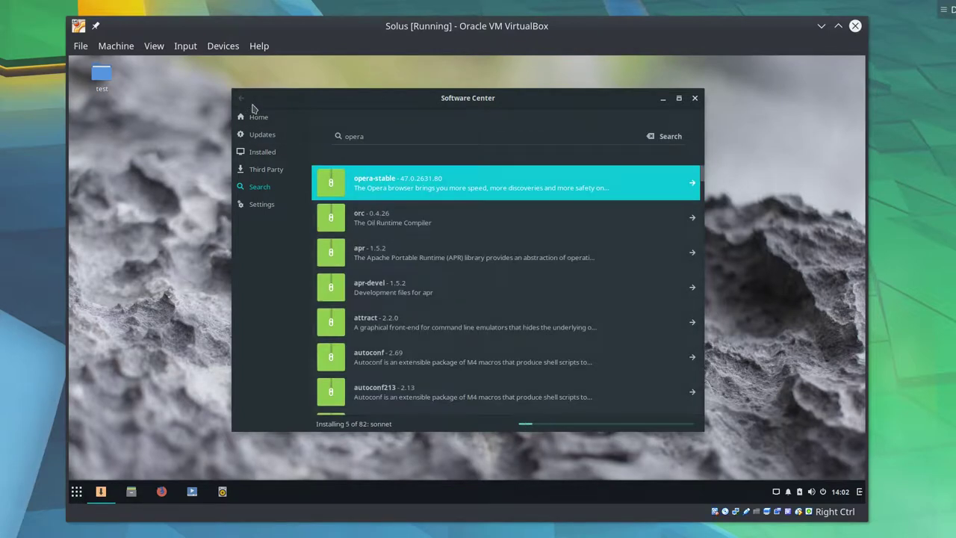
# - Search chromium, vivaldi and qupzilla, then open QupZilla's details and its Speed Dial screenshot
pyautogui.click(387, 136)
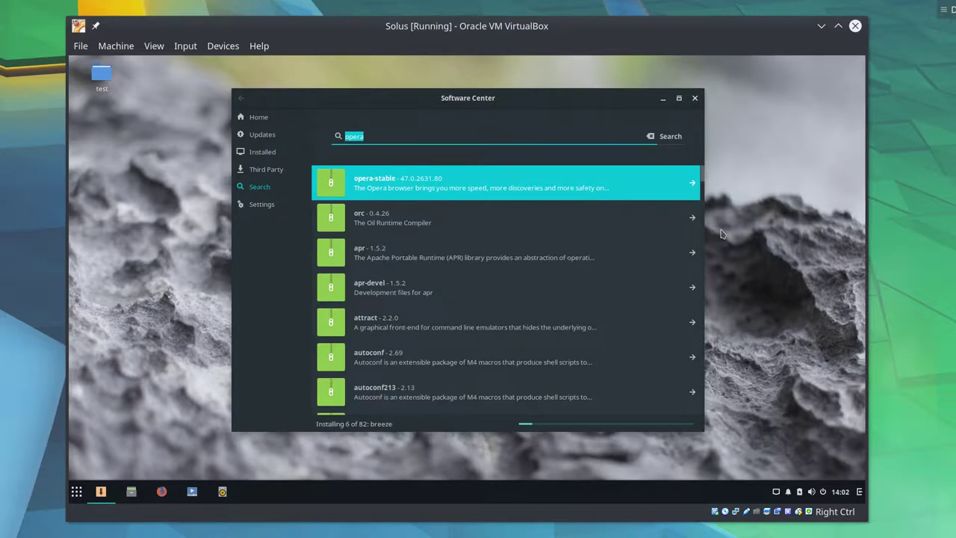
pyautogui.write('chromium')
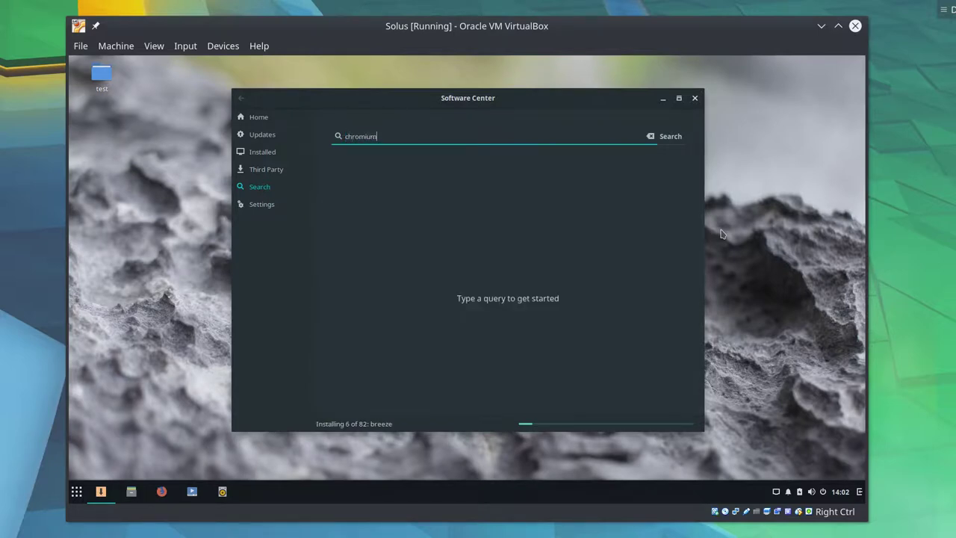
pyautogui.press('Return')
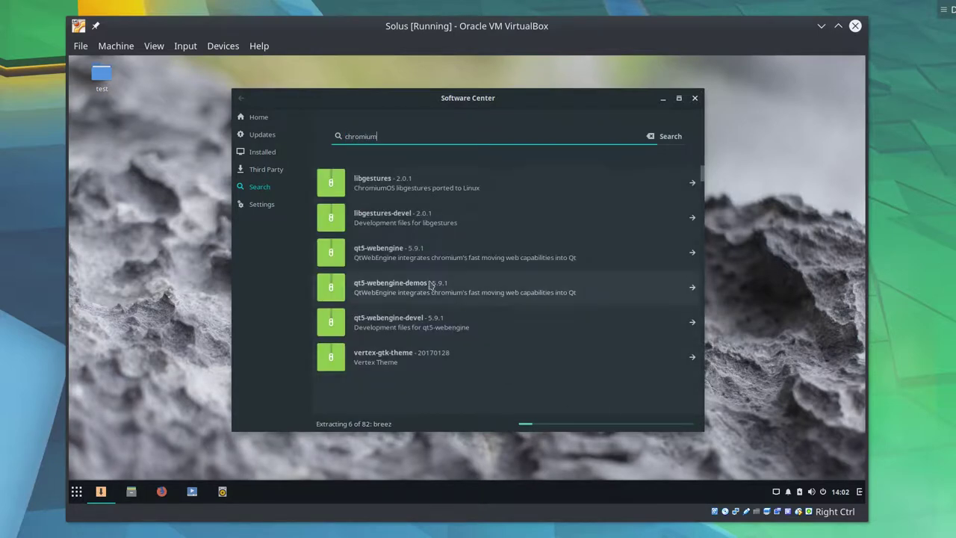
pyautogui.doubleClick(444, 135)
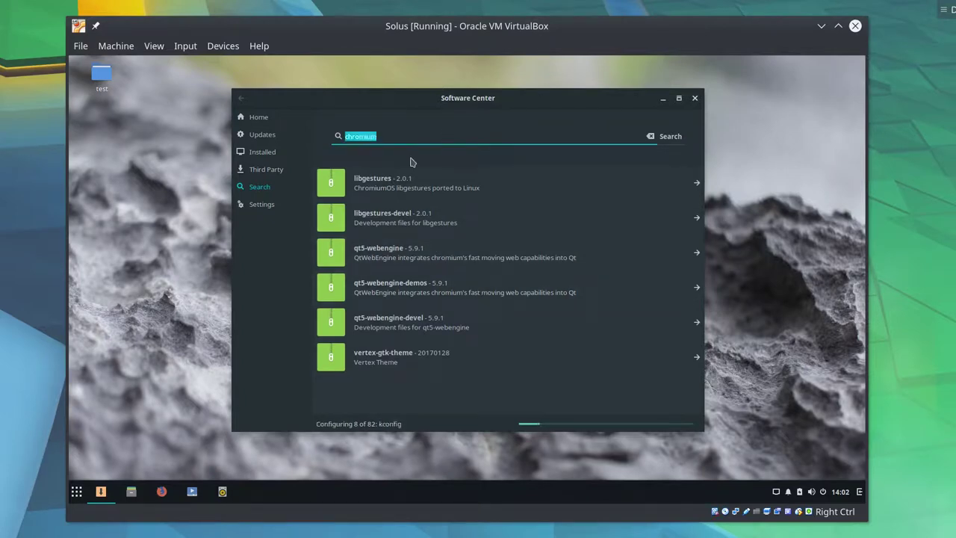
pyautogui.write('vivaldi')
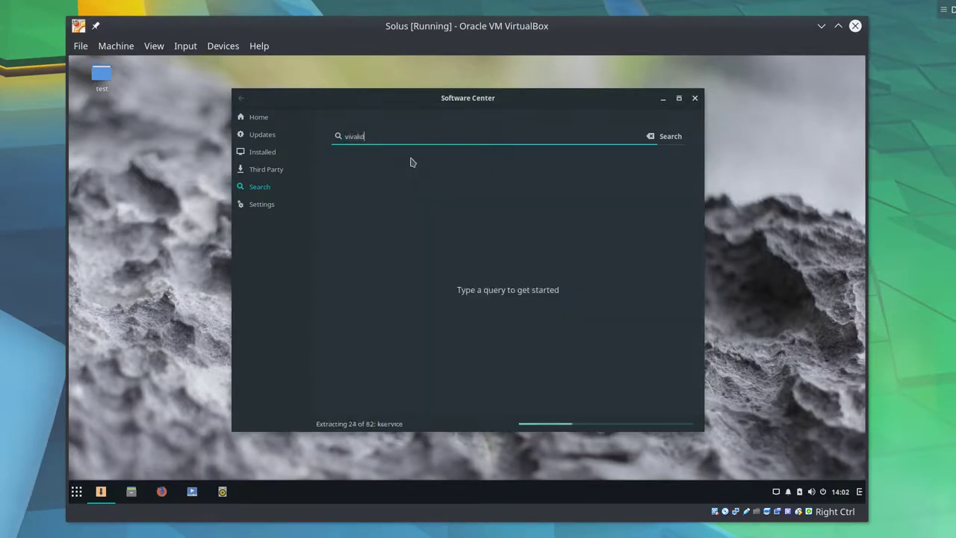
pyautogui.press('Return')
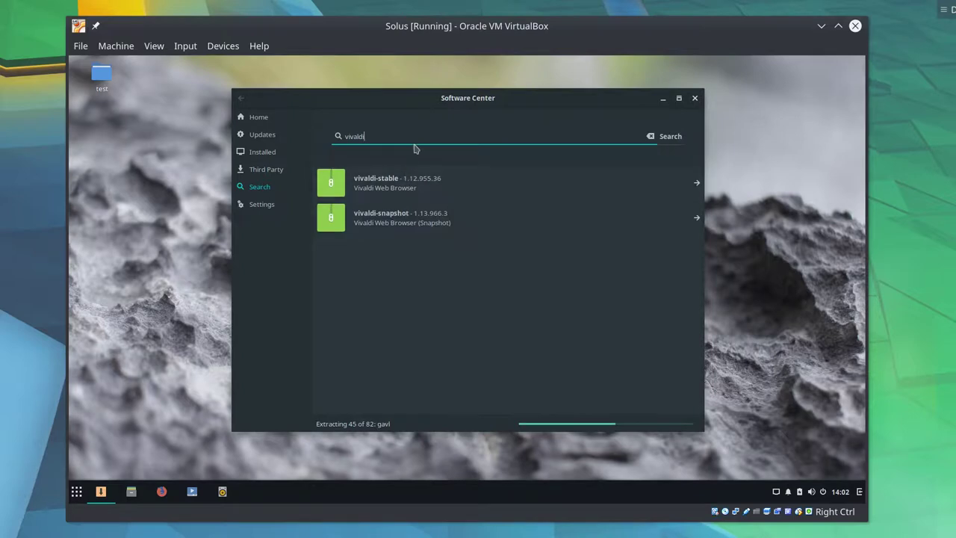
pyautogui.tripleClick(476, 138)
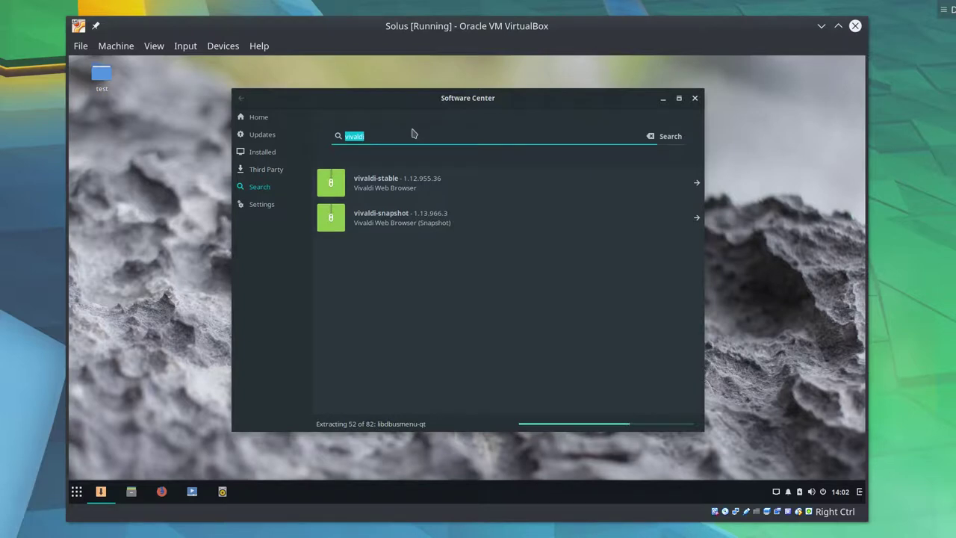
pyautogui.press('BackSpace')
pyautogui.write('qupzilla')
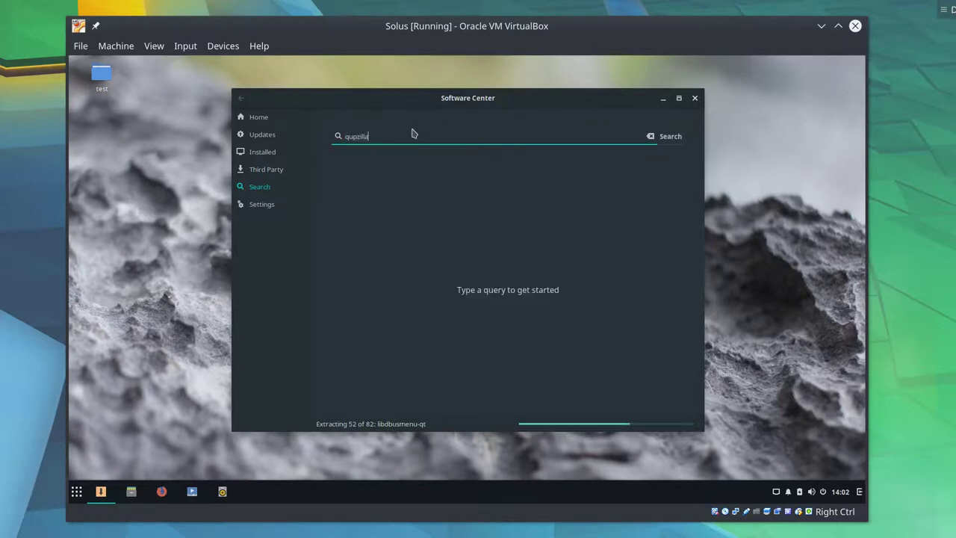
pyautogui.press('Return')
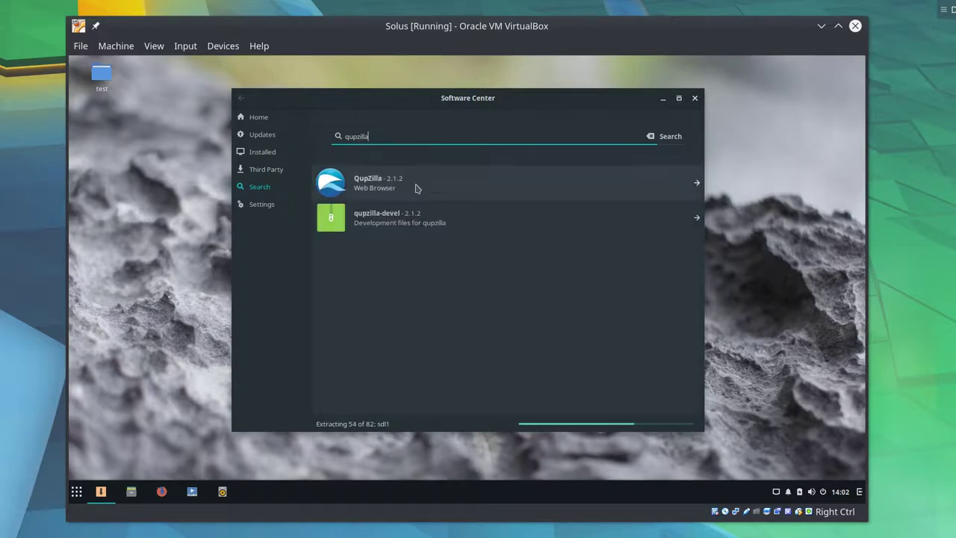
pyautogui.click(416, 188)
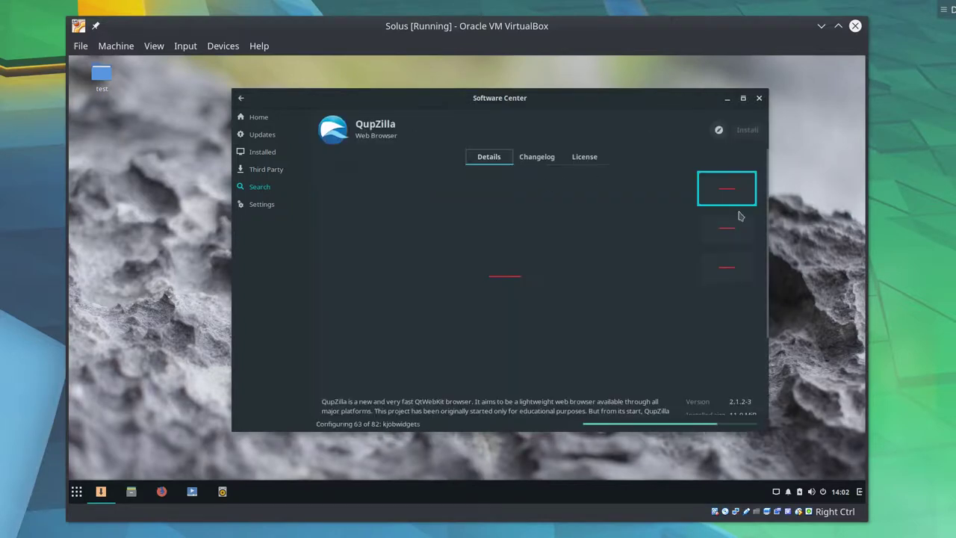
pyautogui.click(730, 241)
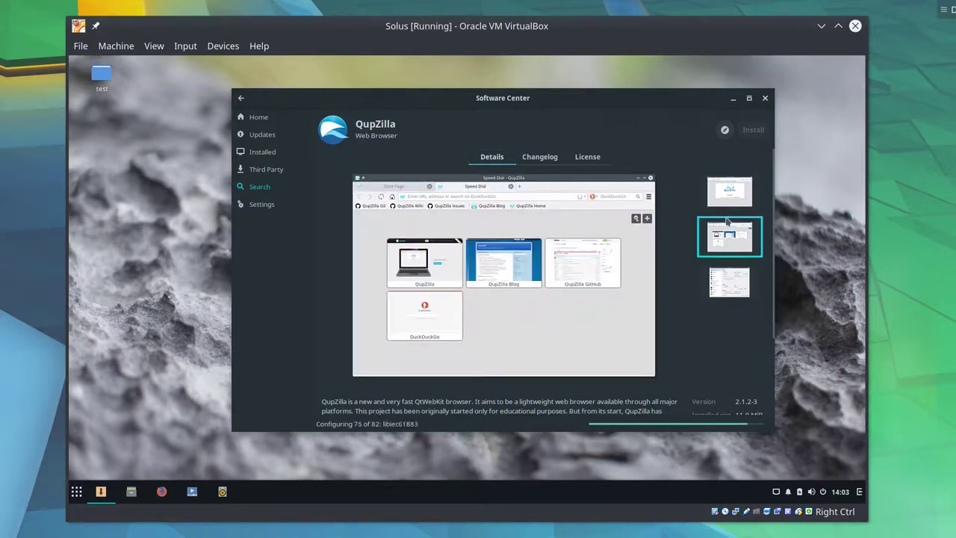
pyautogui.scroll(-3, 631, 371)
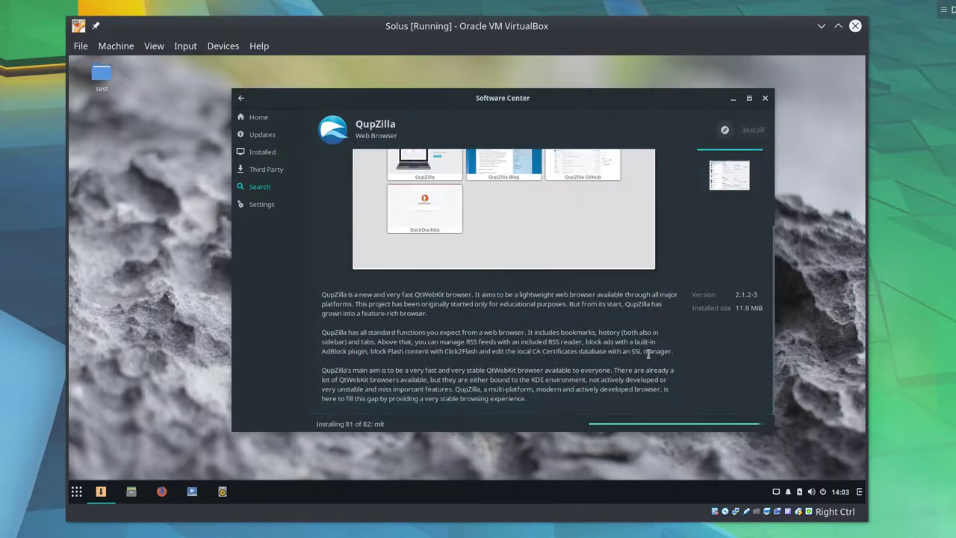
# - Minimise the Software Center, launch Kdenlive from the application menu and dismiss its welcome dialog
pyautogui.click(732, 99)
pyautogui.click(75, 493)
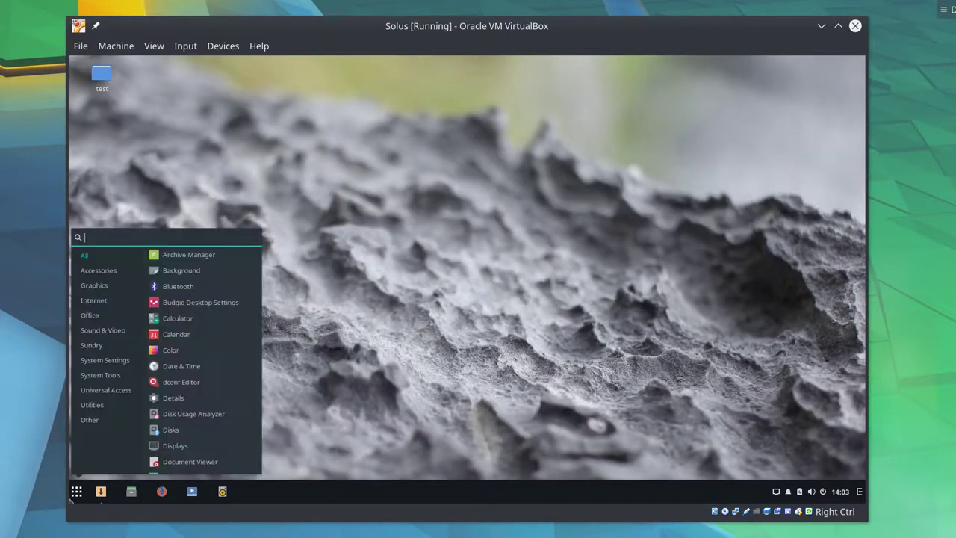
pyautogui.write('kden')
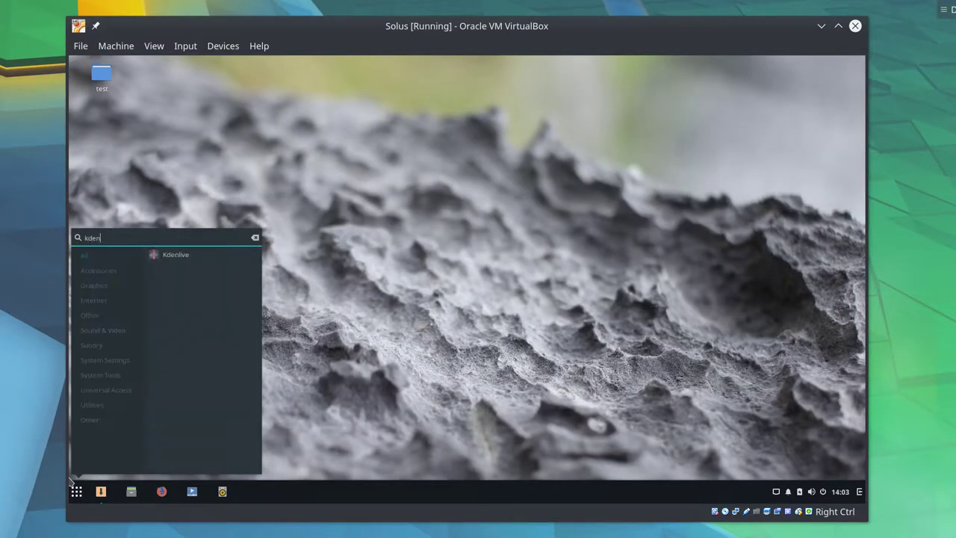
pyautogui.click(176, 257)
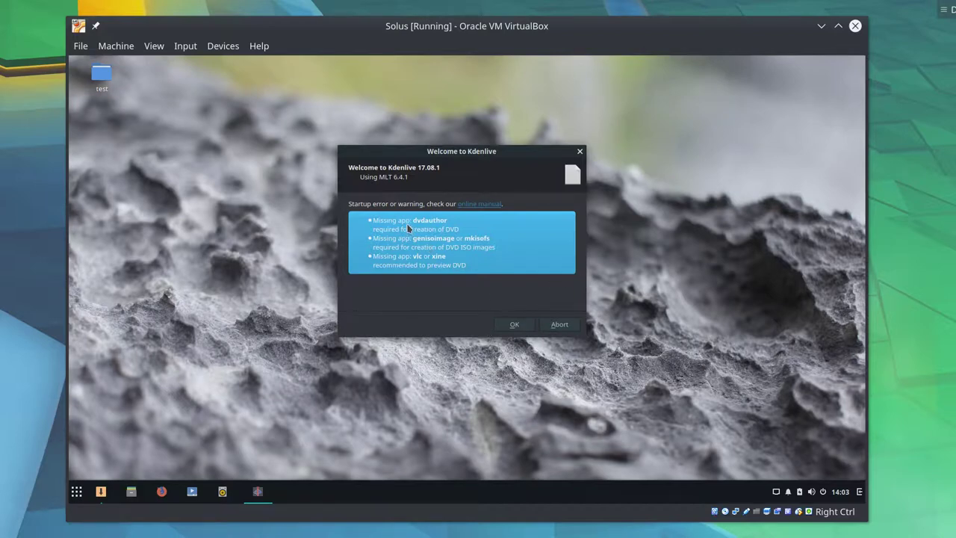
pyautogui.click(515, 325)
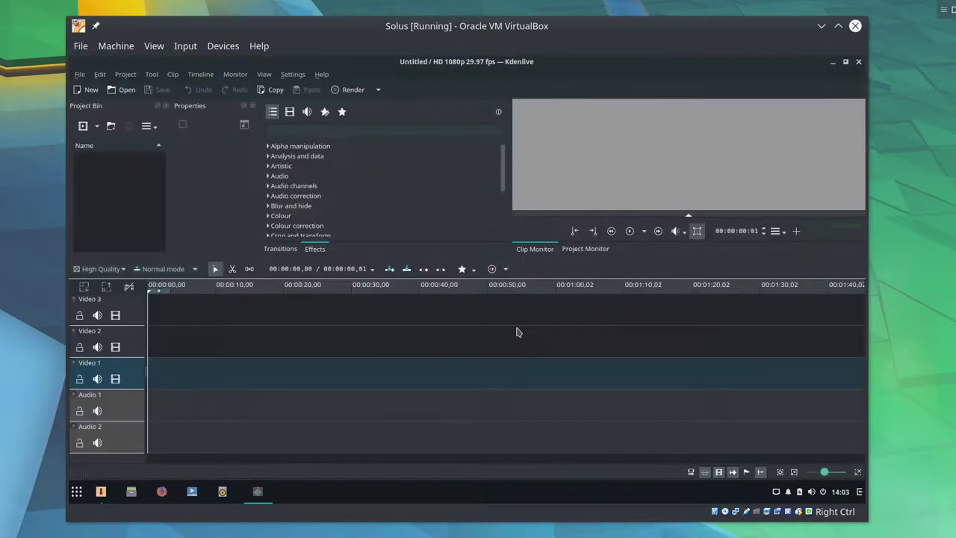
pyautogui.rightClick(518, 332)
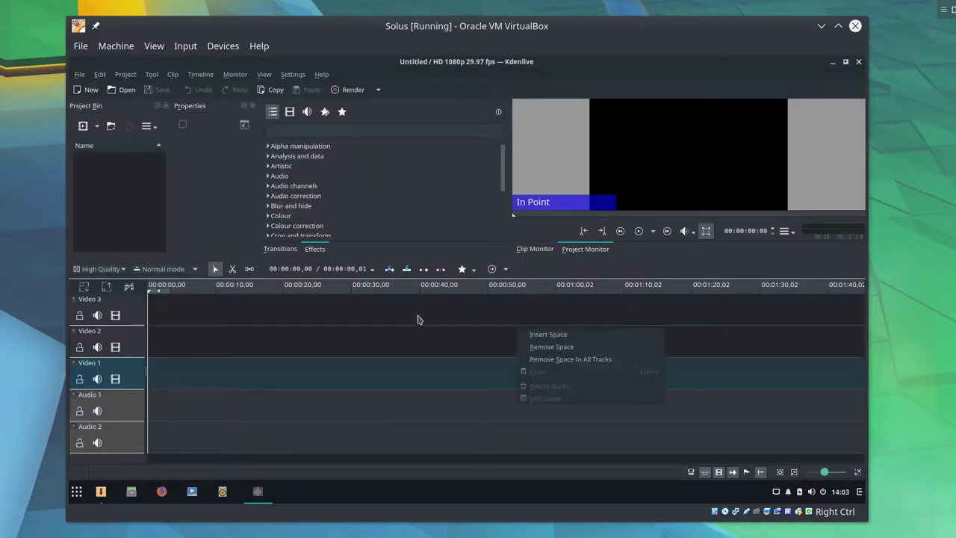
pyautogui.click(416, 320)
pyautogui.rightClick(419, 317)
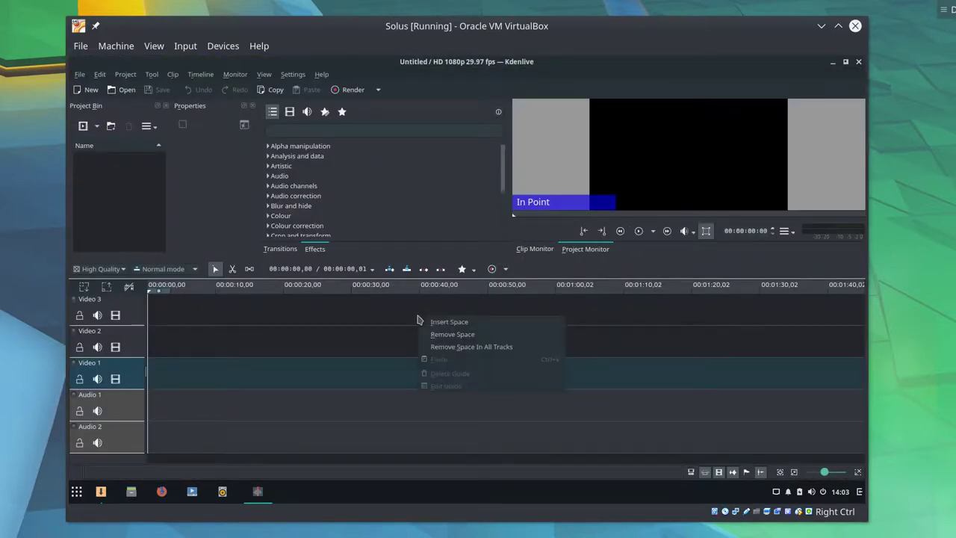
pyautogui.click(336, 326)
# - Try the Breeze Dark, Breeze and Default themes, ending on a dark theme
pyautogui.click(265, 74)
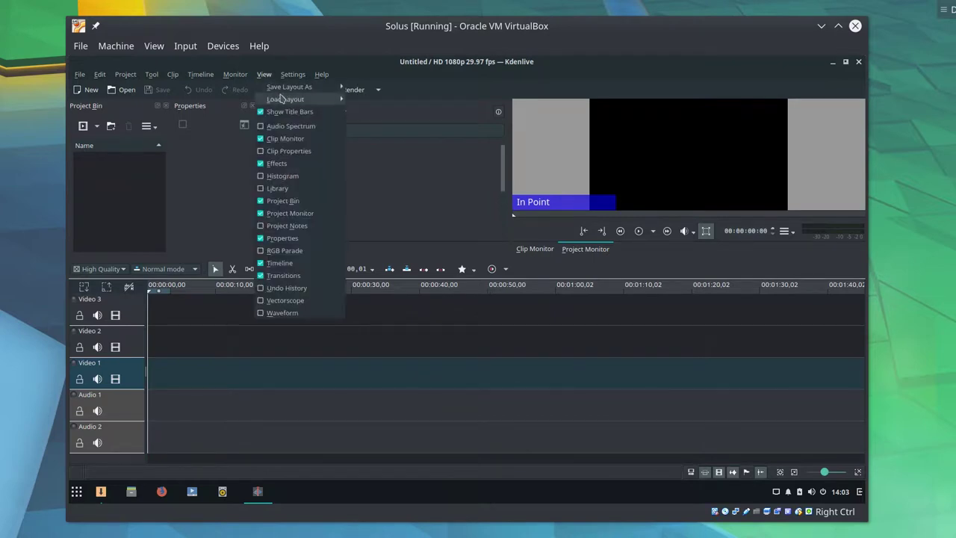
pyautogui.moveTo(293, 74)
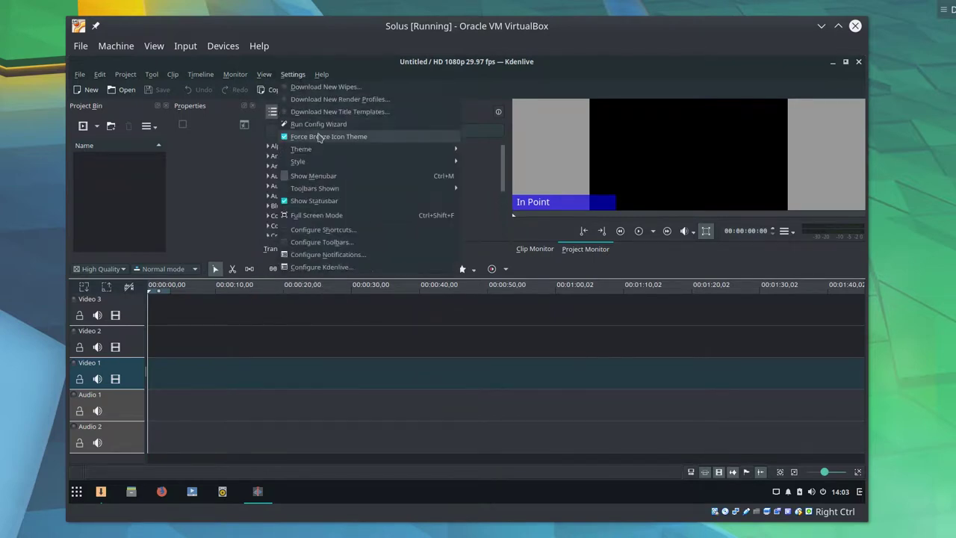
pyautogui.moveTo(314, 149)
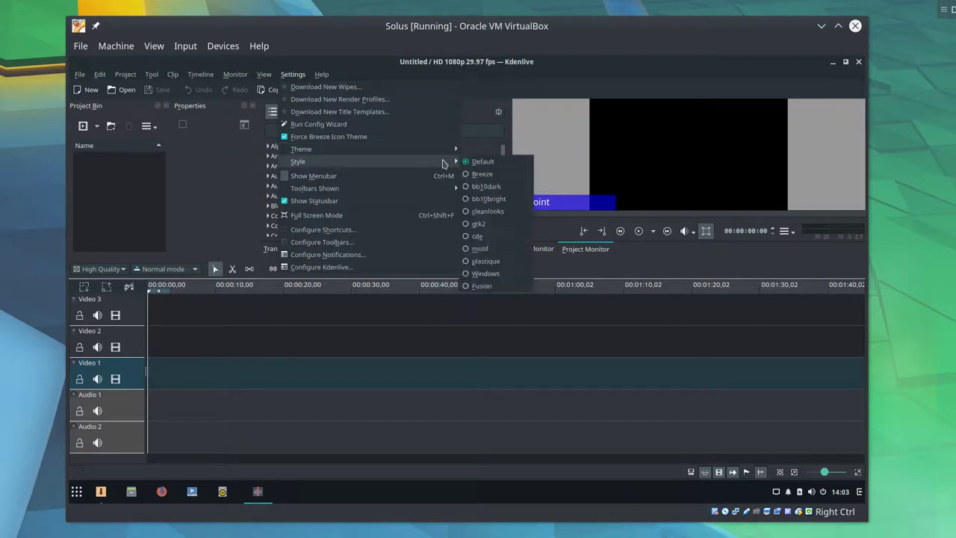
pyautogui.click(500, 173)
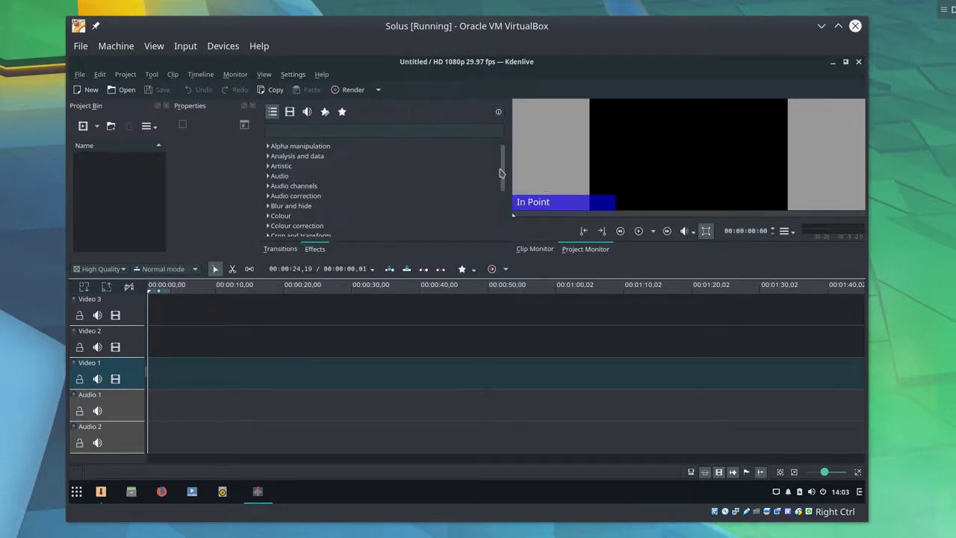
pyautogui.click(293, 74)
pyautogui.moveTo(333, 150)
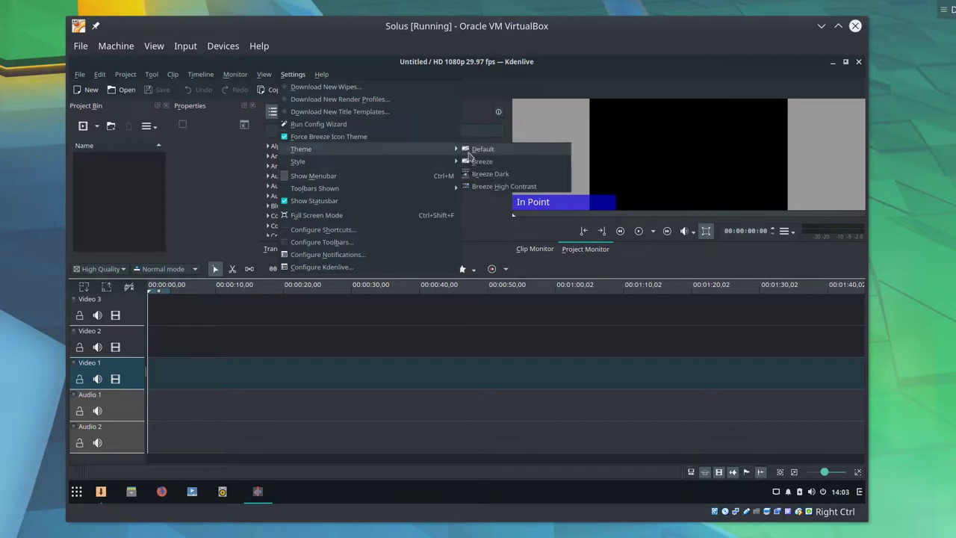
pyautogui.click(479, 161)
pyautogui.click(292, 75)
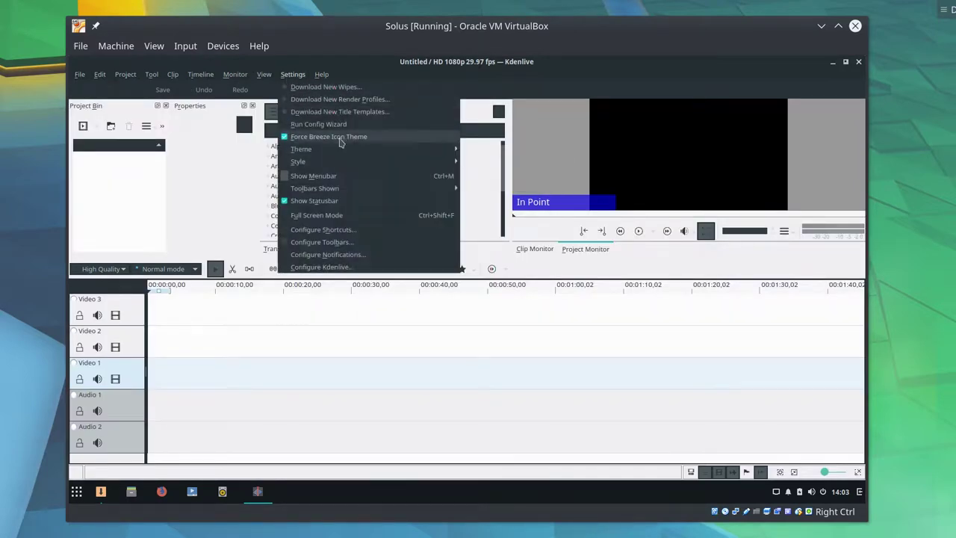
pyautogui.moveTo(384, 148)
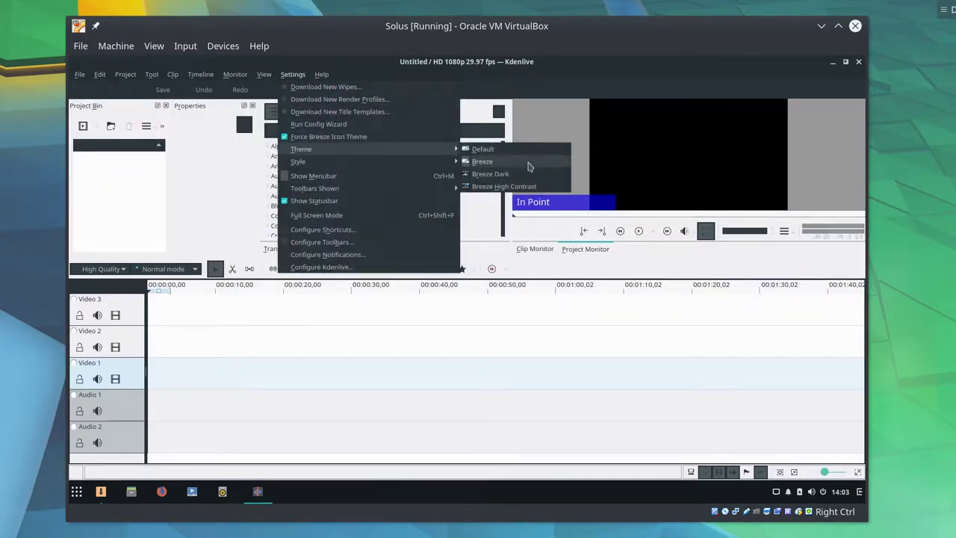
pyautogui.click(520, 149)
pyautogui.click(293, 74)
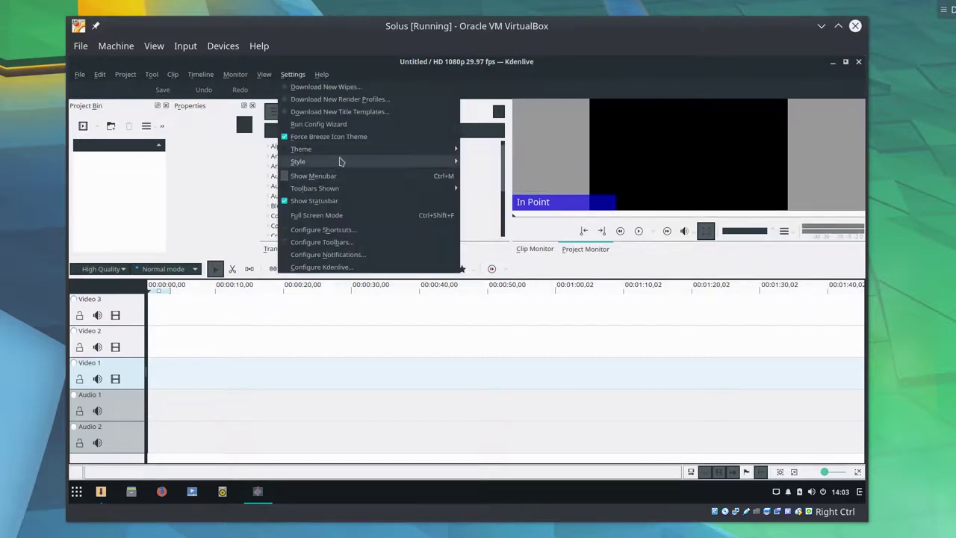
pyautogui.moveTo(313, 149)
pyautogui.click(471, 175)
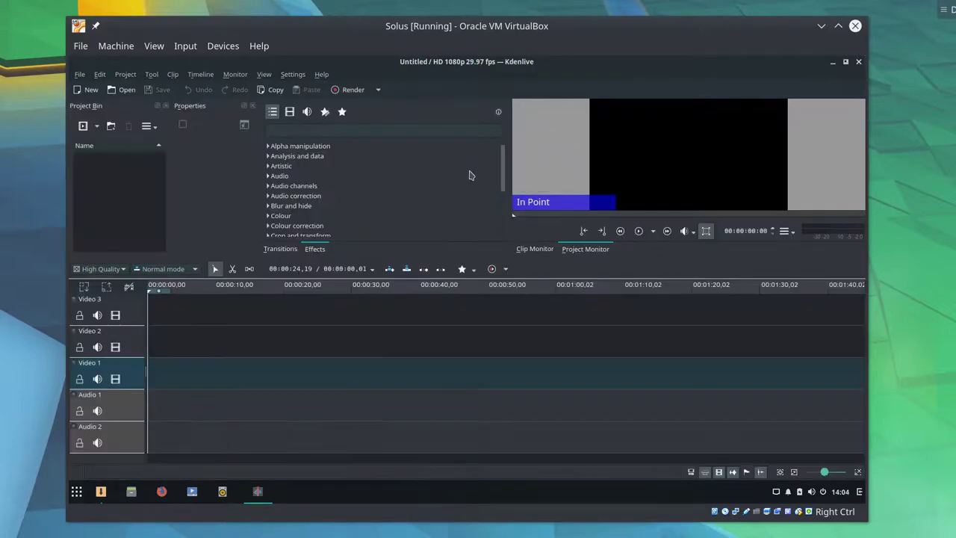
# - Select track Video 3, enlarge the effects list and monitor, and dock Properties beside Project Bin
pyautogui.click(75, 300)
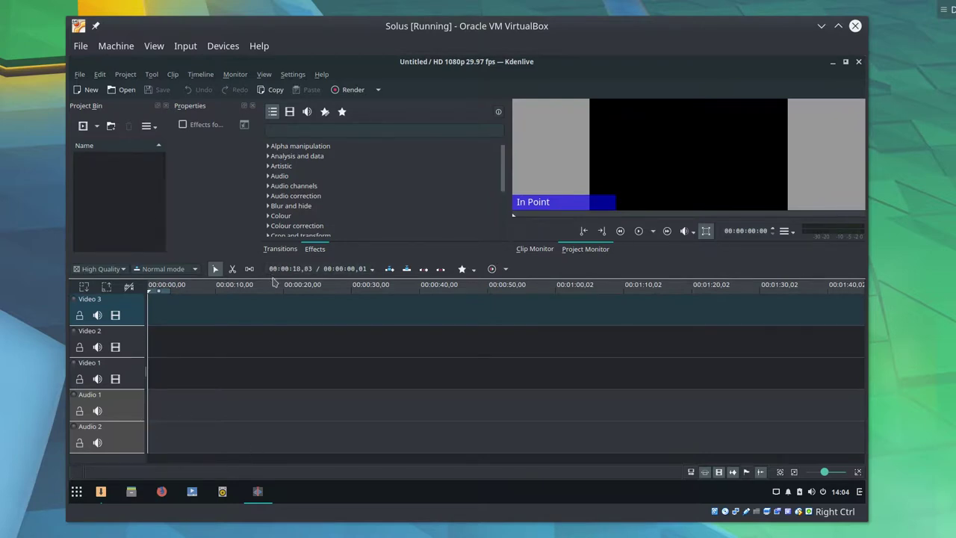
pyautogui.moveTo(479, 254); pyautogui.dragTo(440, 334)
pyautogui.moveTo(173, 101); pyautogui.dragTo(123, 246)
pyautogui.moveTo(136, 283); pyautogui.dragTo(124, 264)
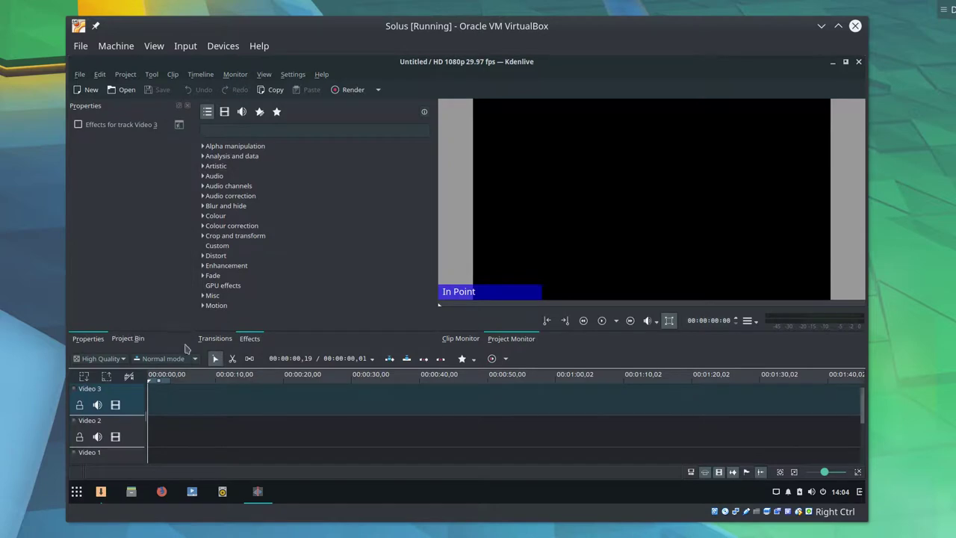
# - Toggle between the Transitions list and effect categories, ending on Transitions
pyautogui.click(215, 340)
pyautogui.click(249, 340)
pyautogui.click(224, 340)
pyautogui.click(246, 340)
pyautogui.click(216, 340)
pyautogui.click(254, 340)
pyautogui.click(254, 495)
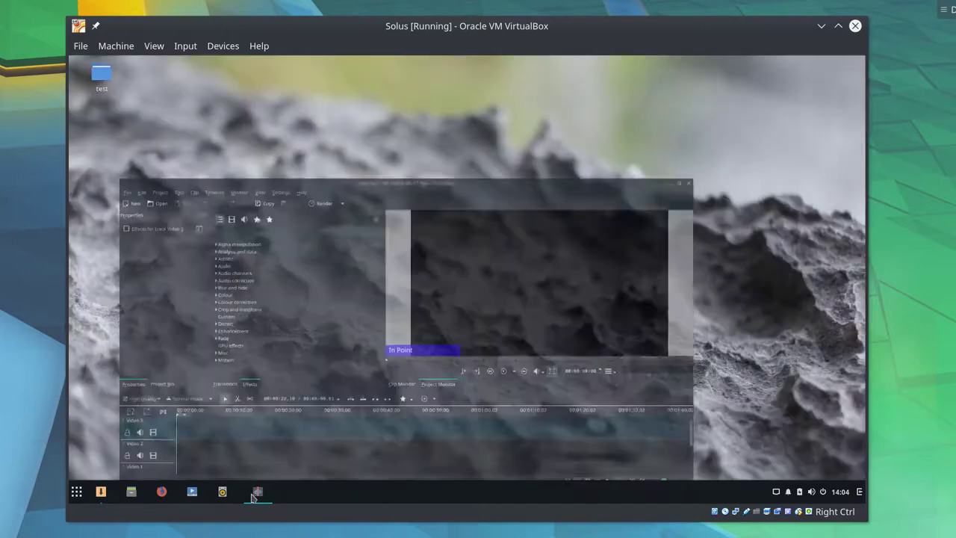
pyautogui.click(263, 497)
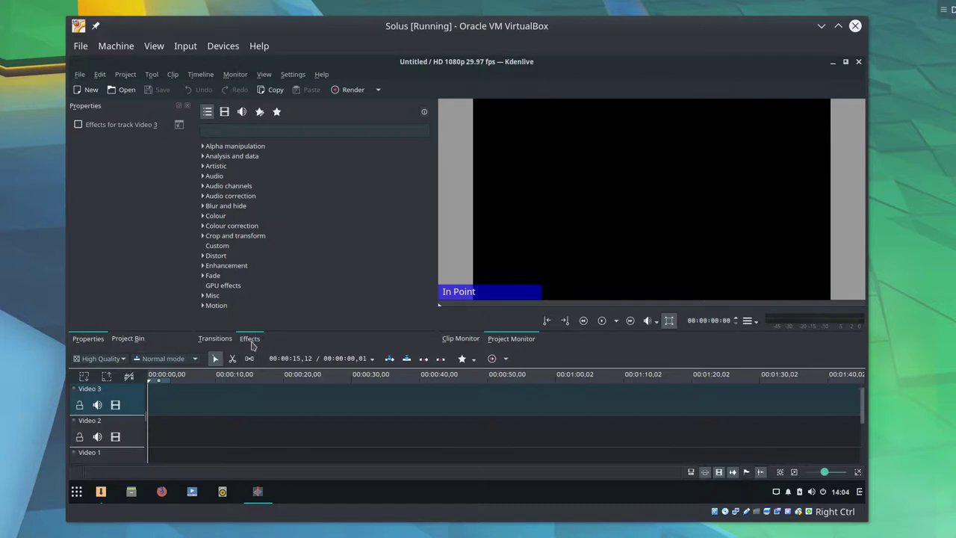
pyautogui.click(223, 340)
pyautogui.click(254, 339)
pyautogui.click(229, 340)
pyautogui.click(250, 340)
pyautogui.click(231, 341)
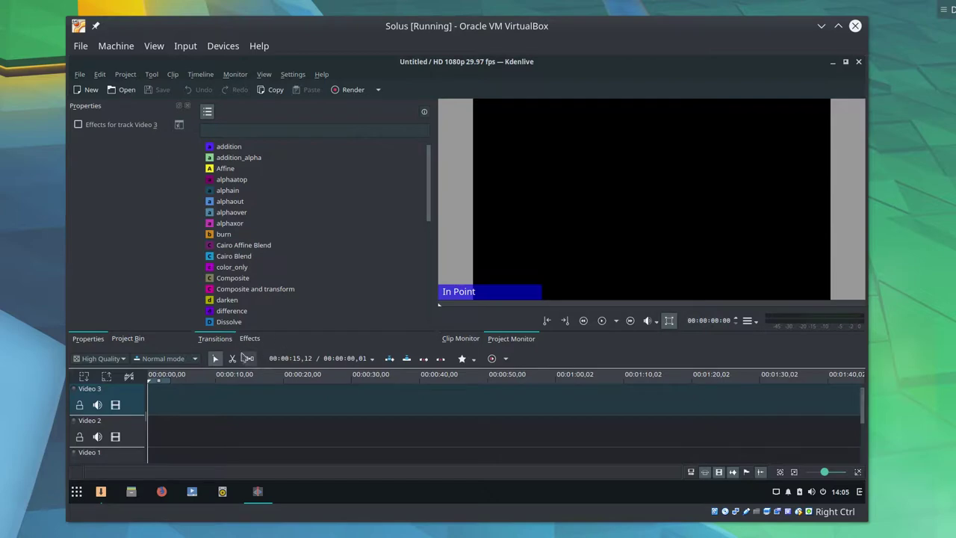
pyautogui.click(250, 340)
pyautogui.click(231, 341)
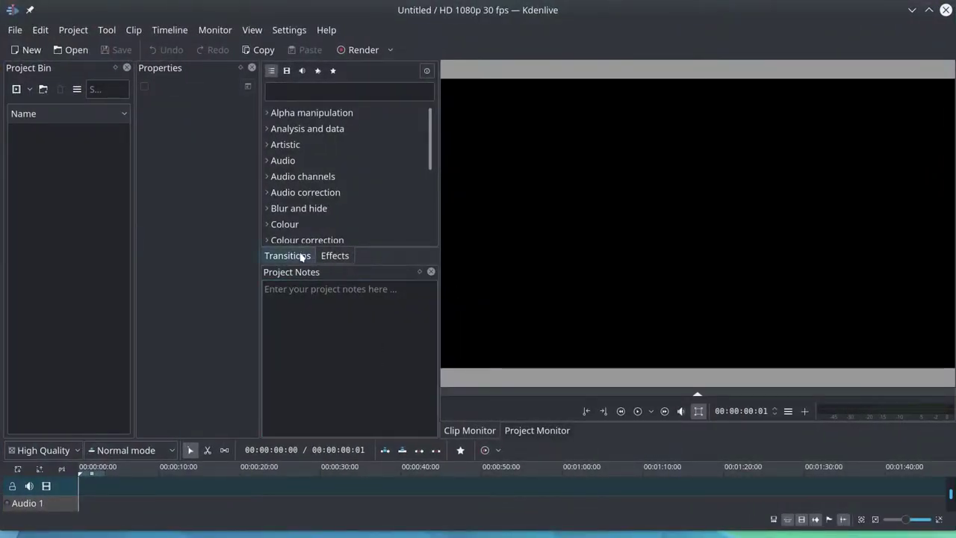
# - Float the Project Notes panel and dock it as a tab beside Project Bin
pyautogui.click(298, 256)
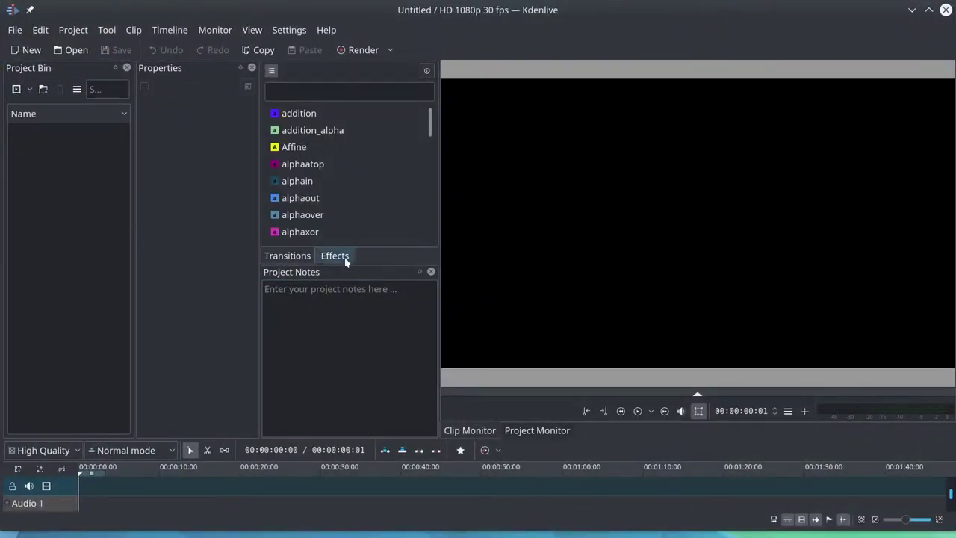
pyautogui.click(336, 256)
pyautogui.moveTo(348, 272); pyautogui.dragTo(254, 486)
pyautogui.moveTo(102, 344); pyautogui.dragTo(68, 247)
pyautogui.click(308, 432)
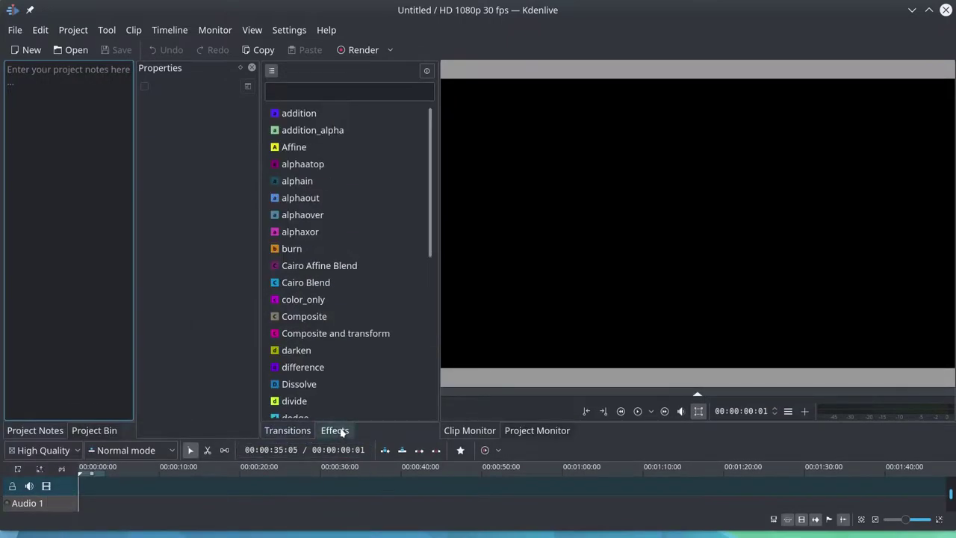
pyautogui.click(338, 431)
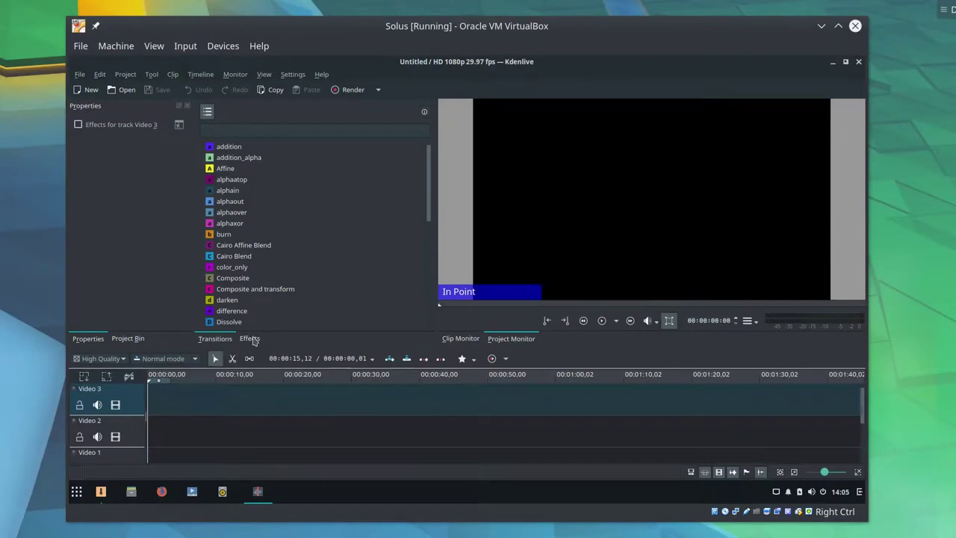
# - Show track Video 3's properties and drag the monitor splitter up to heighten the timeline
pyautogui.click(253, 338)
pyautogui.click(228, 338)
pyautogui.click(144, 342)
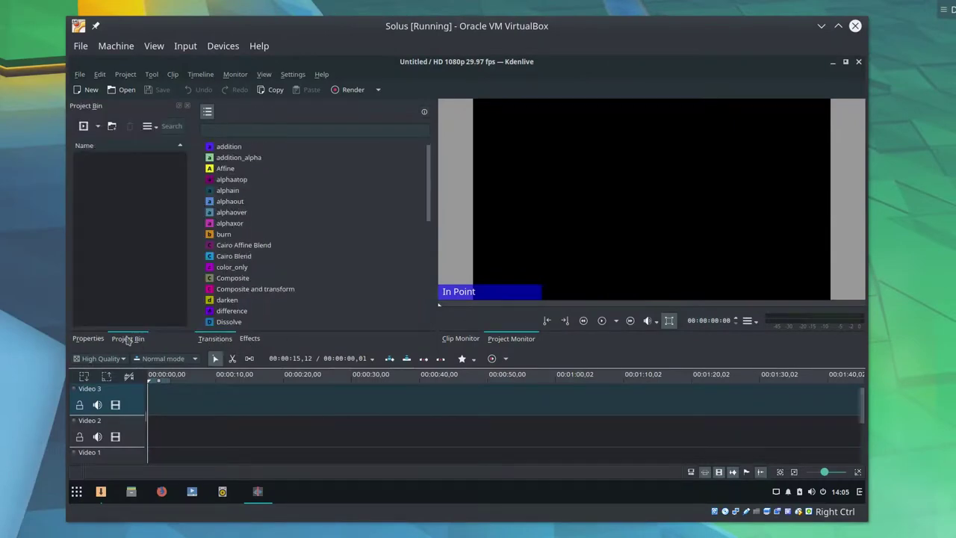
pyautogui.click(88, 338)
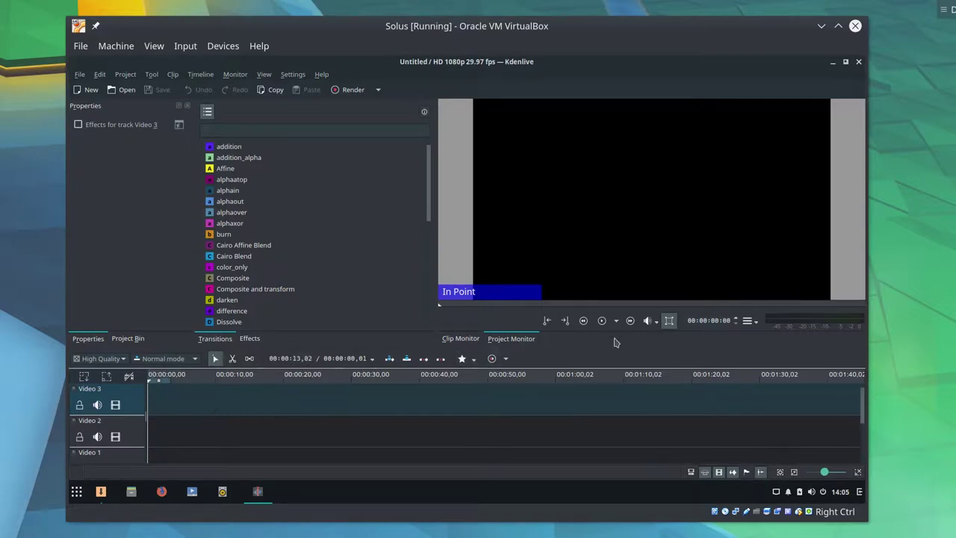
pyautogui.moveTo(613, 348); pyautogui.dragTo(613, 322)
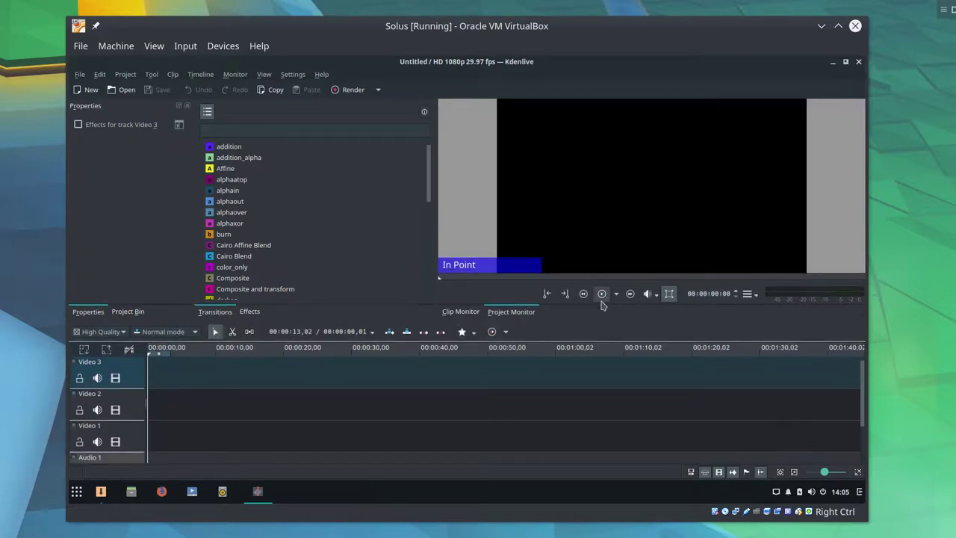
# - Inspect the playback mode, render and File menus without choosing anything
pyautogui.click(615, 293)
pyautogui.click(617, 306)
pyautogui.click(616, 295)
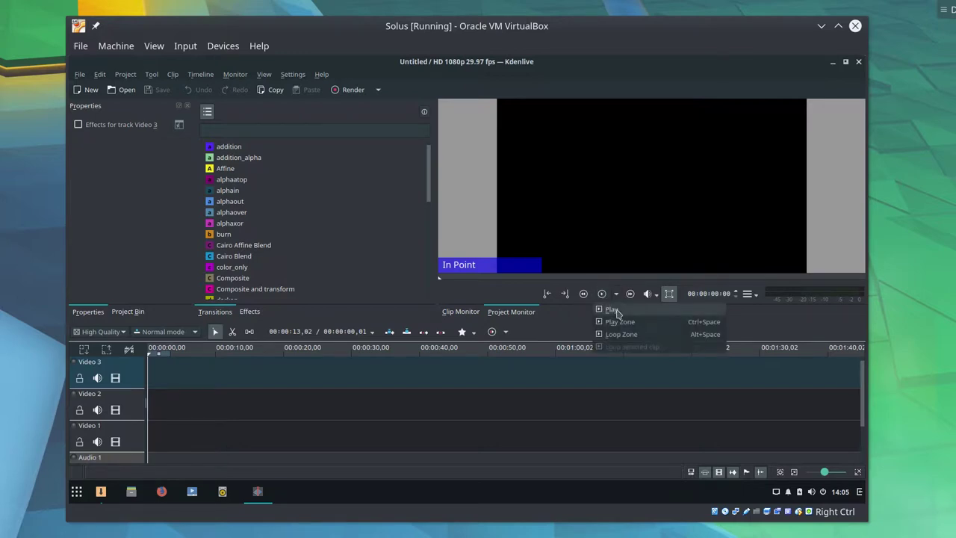
pyautogui.click(618, 299)
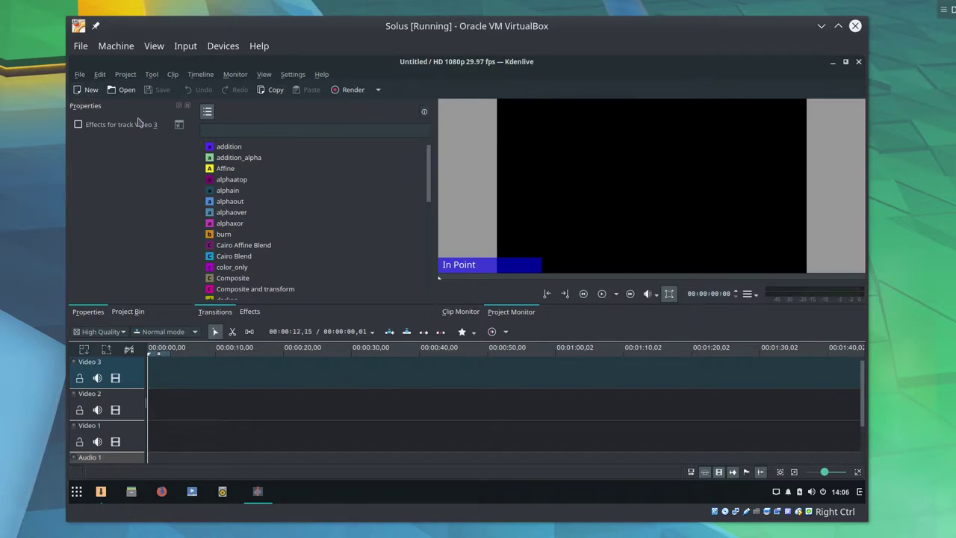
pyautogui.click(378, 91)
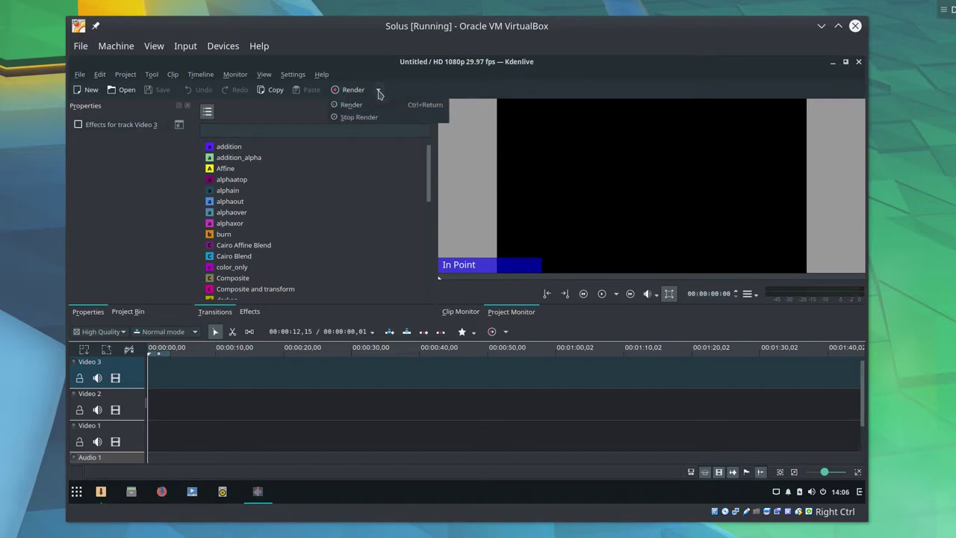
pyautogui.click(378, 92)
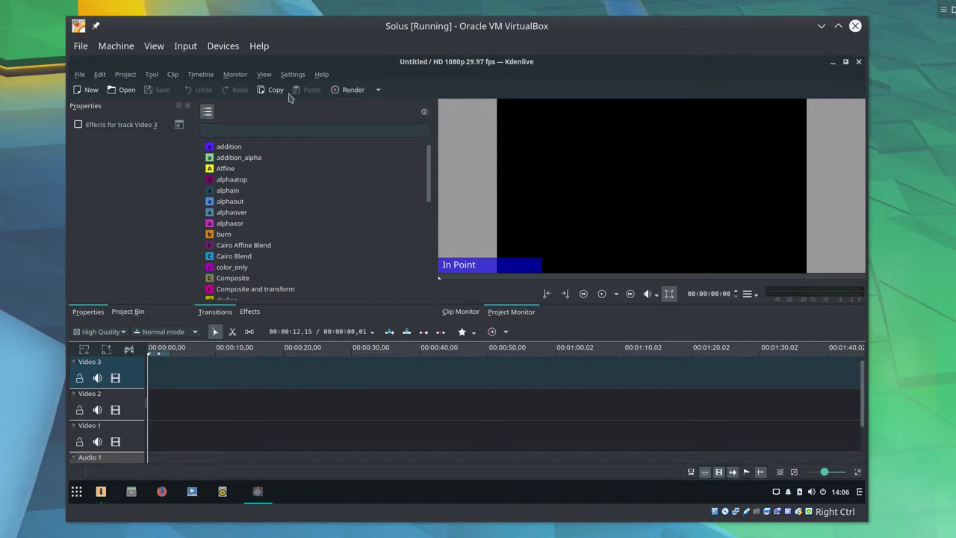
pyautogui.click(378, 90)
pyautogui.click(379, 93)
pyautogui.click(79, 74)
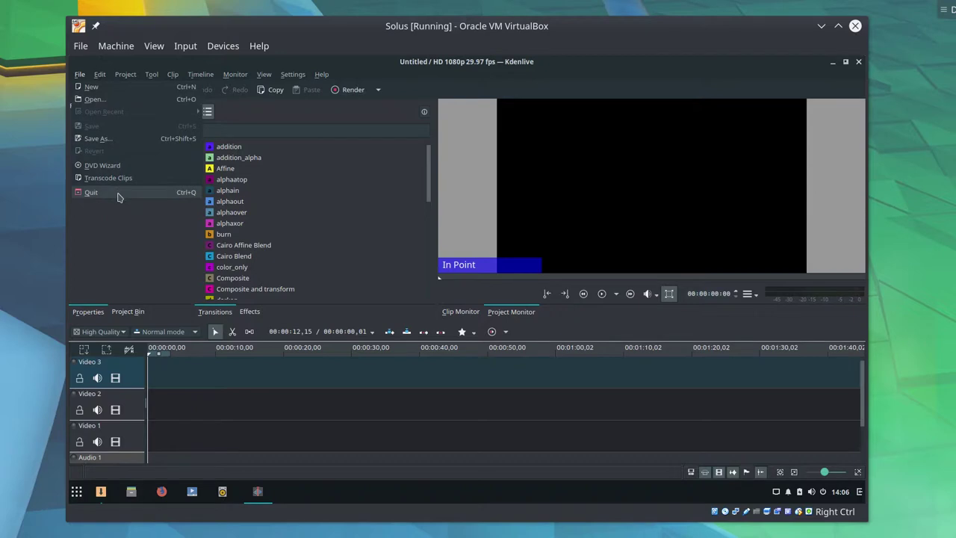
pyautogui.click(124, 297)
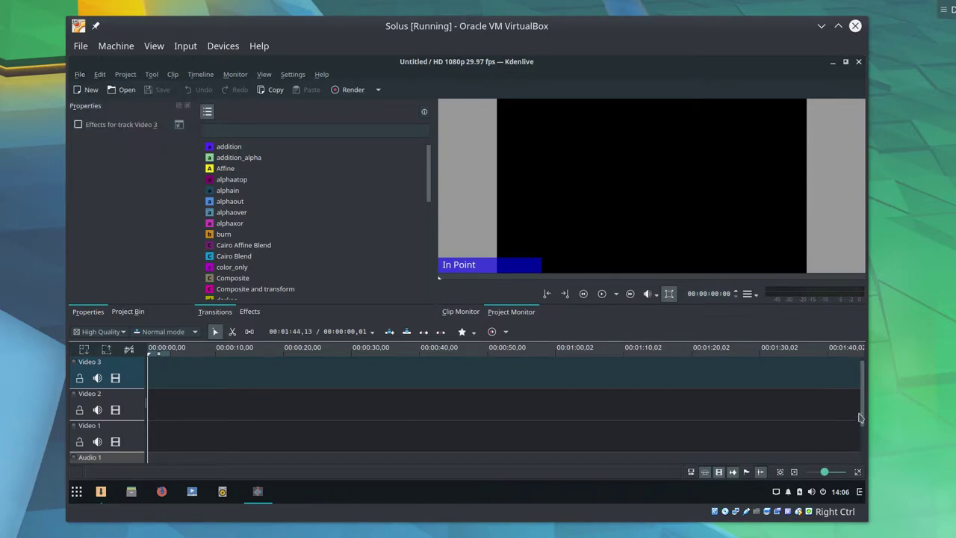
pyautogui.moveTo(861, 418); pyautogui.dragTo(858, 471)
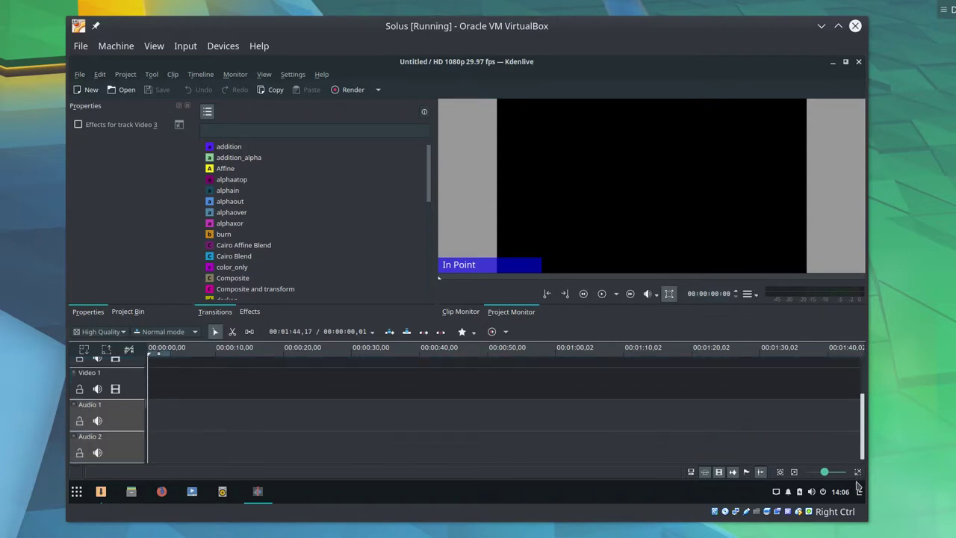
pyautogui.scroll(3, 863, 439)
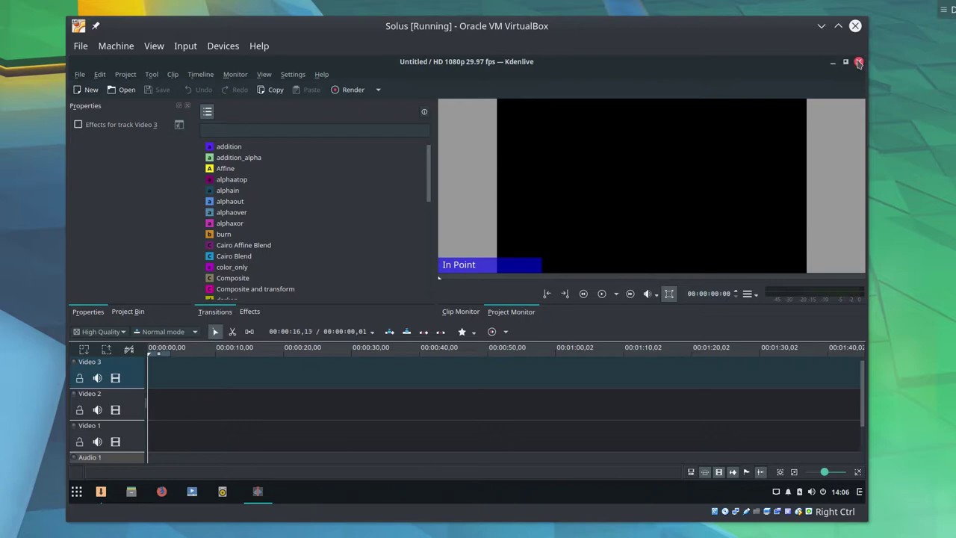
# - Close Kdenlive and install QupZilla, accepting the qt5-webengine dependency and entering the password
pyautogui.click(859, 63)
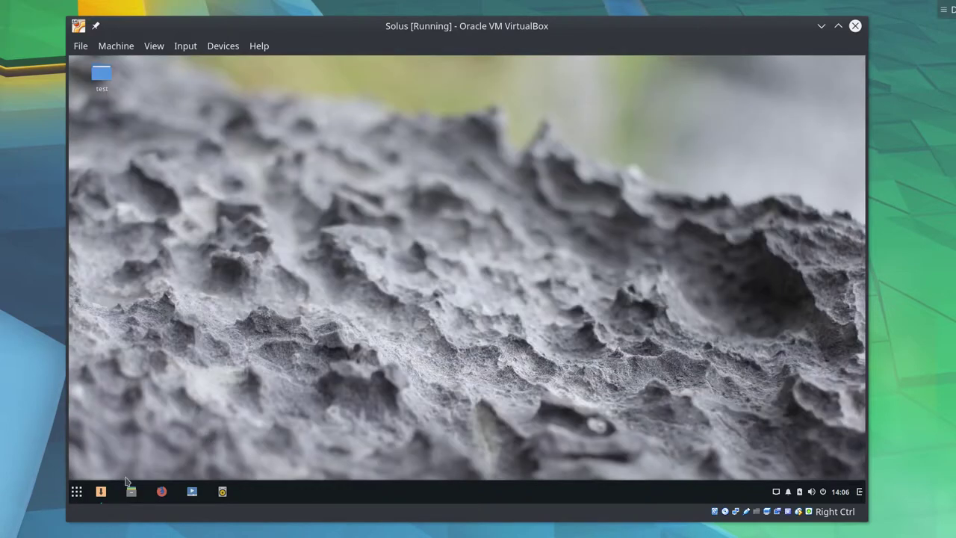
pyautogui.click(100, 490)
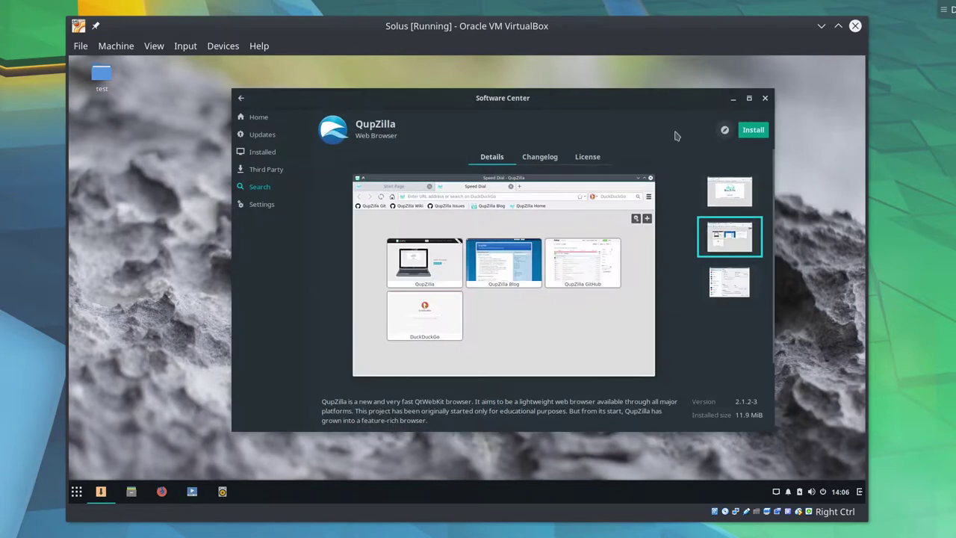
pyautogui.click(753, 130)
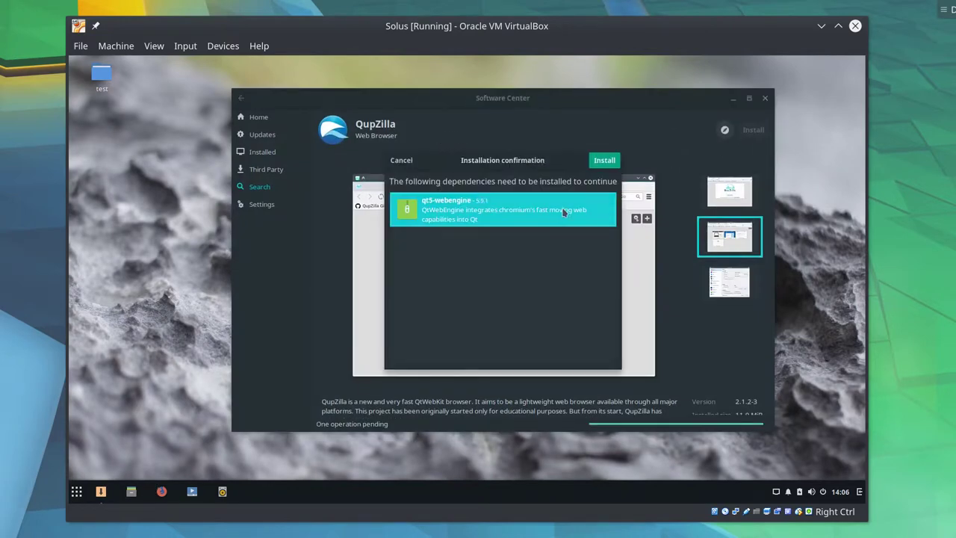
pyautogui.click(605, 163)
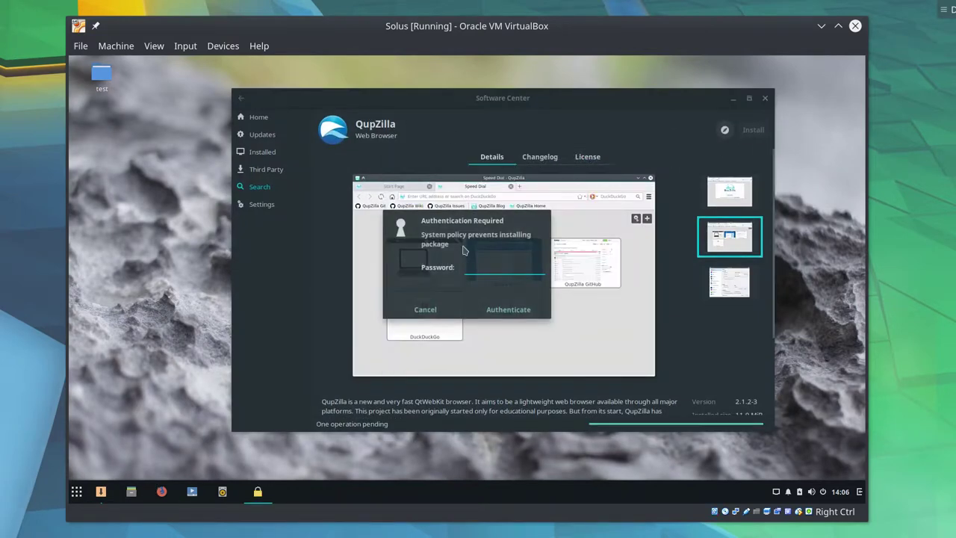
pyautogui.write('****')
pyautogui.press('Return')
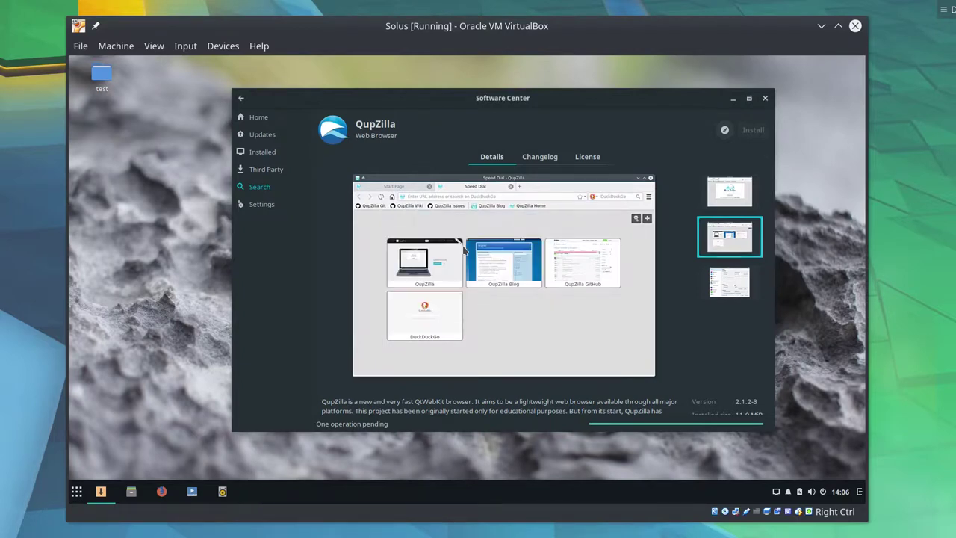
# - Search for epiphany and open the GNOME Web details page
pyautogui.click(240, 98)
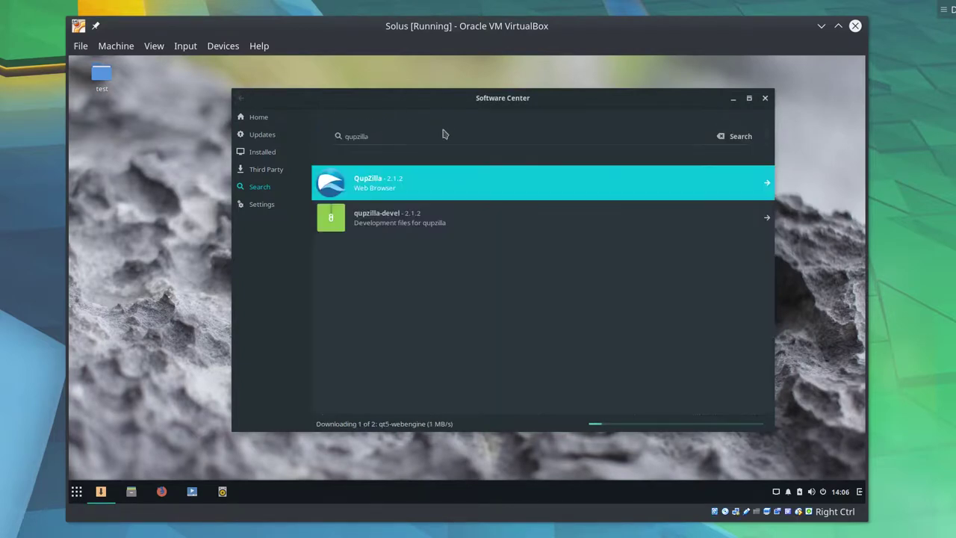
pyautogui.click(431, 147)
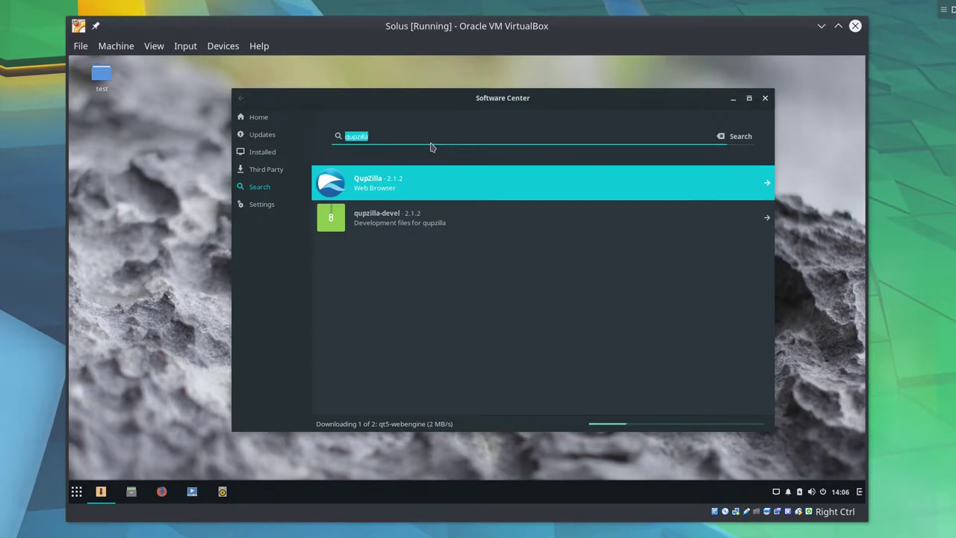
pyautogui.press('BackSpace')
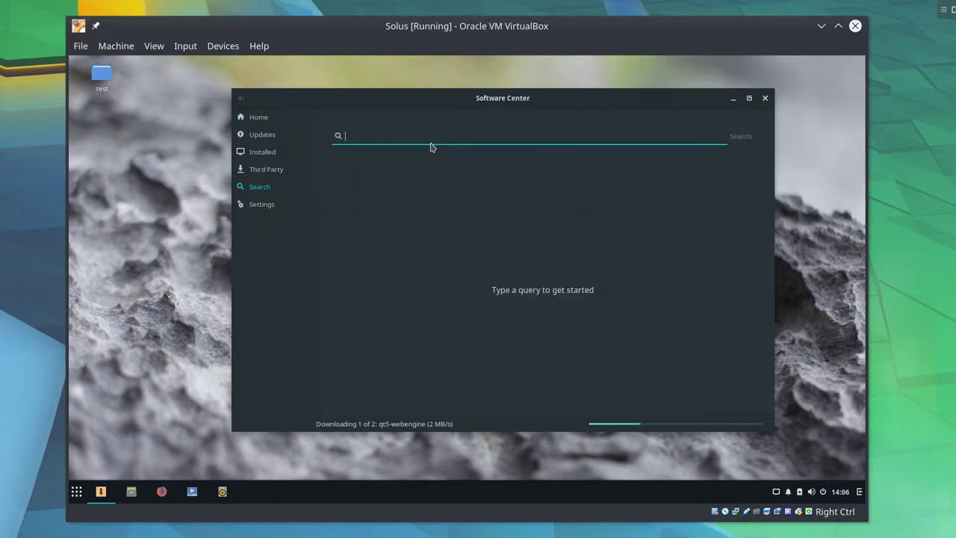
pyautogui.write('ep')
pyautogui.press('BackSpace')
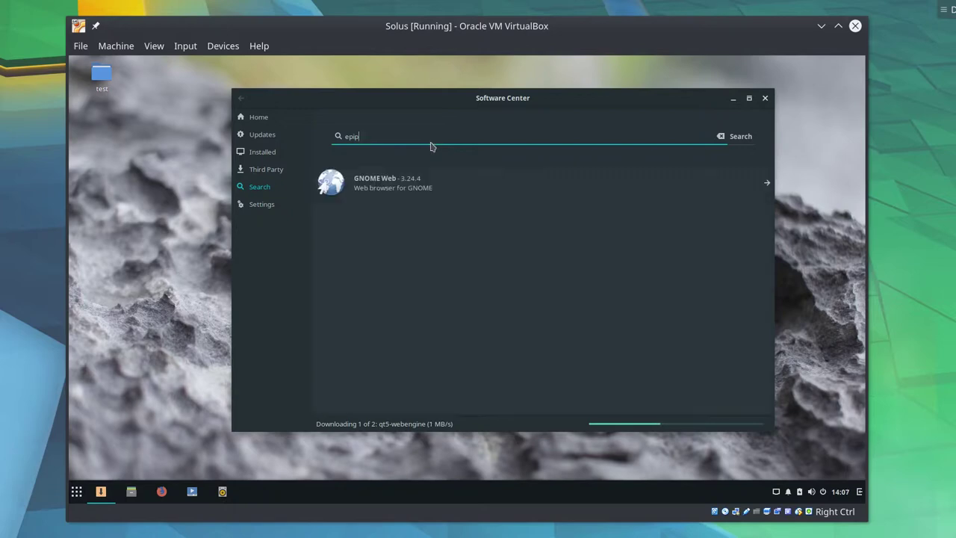
pyautogui.click(444, 187)
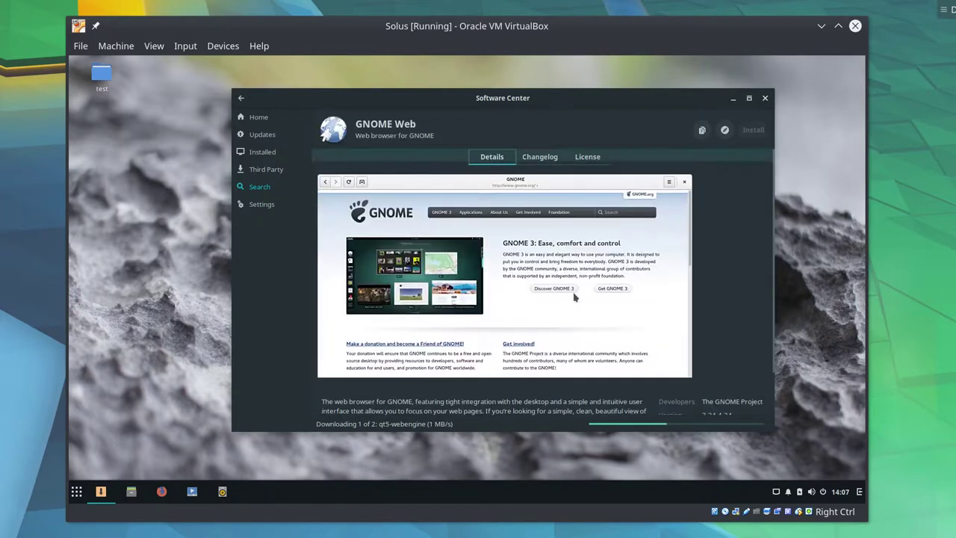
pyautogui.scroll(-1, 584, 302)
pyautogui.scroll(1, 523, 262)
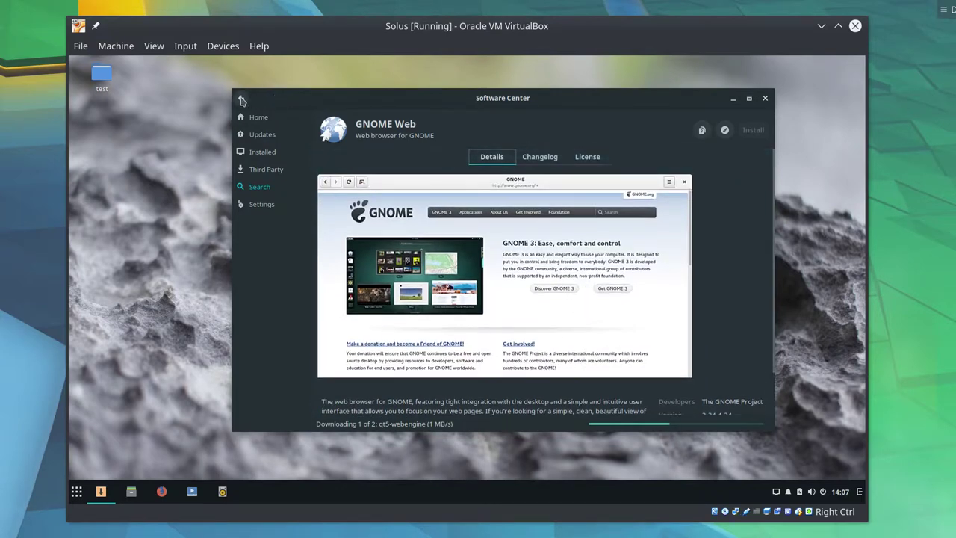
# - Open the Third Party page and maximise the Software Center window, scrolled to the top
pyautogui.click(240, 98)
pyautogui.click(278, 173)
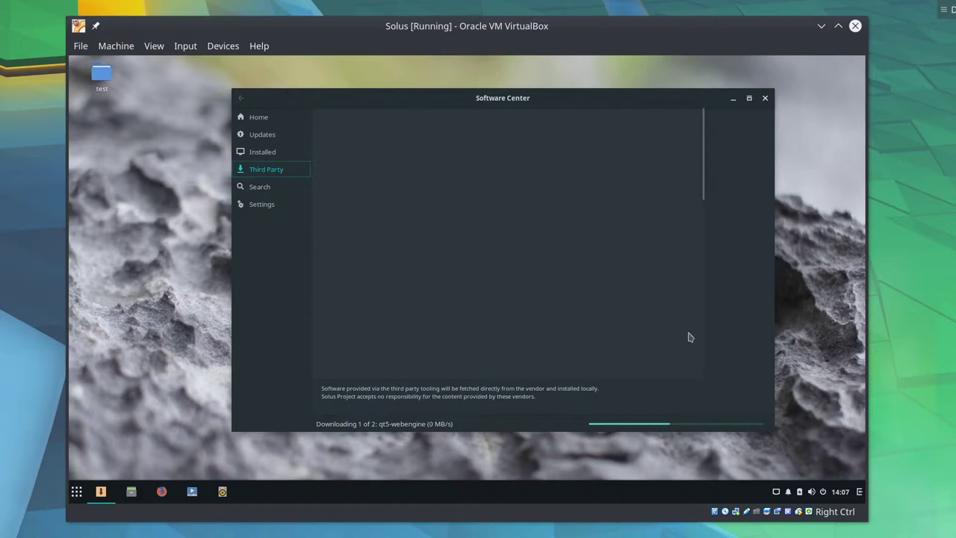
pyautogui.click(749, 97)
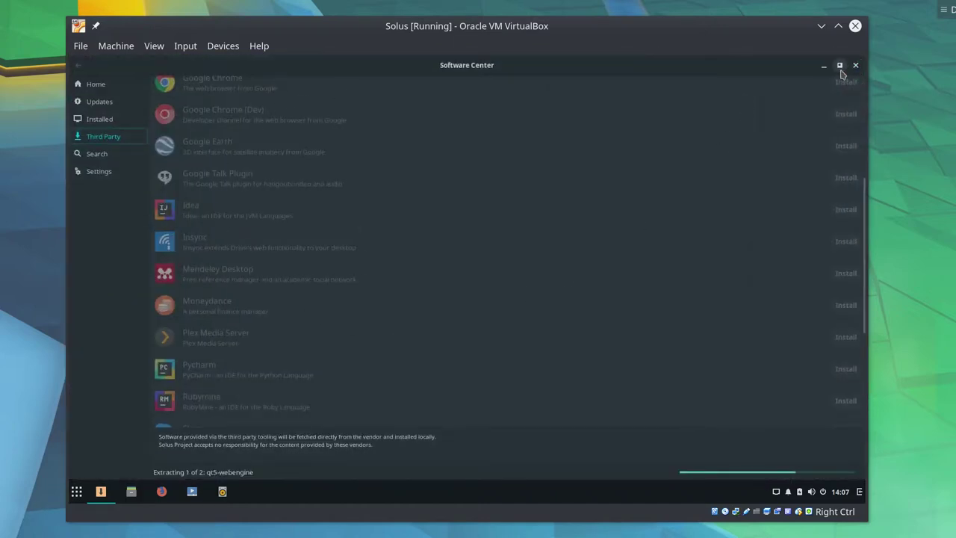
pyautogui.click(839, 66)
pyautogui.click(751, 99)
pyautogui.scroll(5, 764, 214)
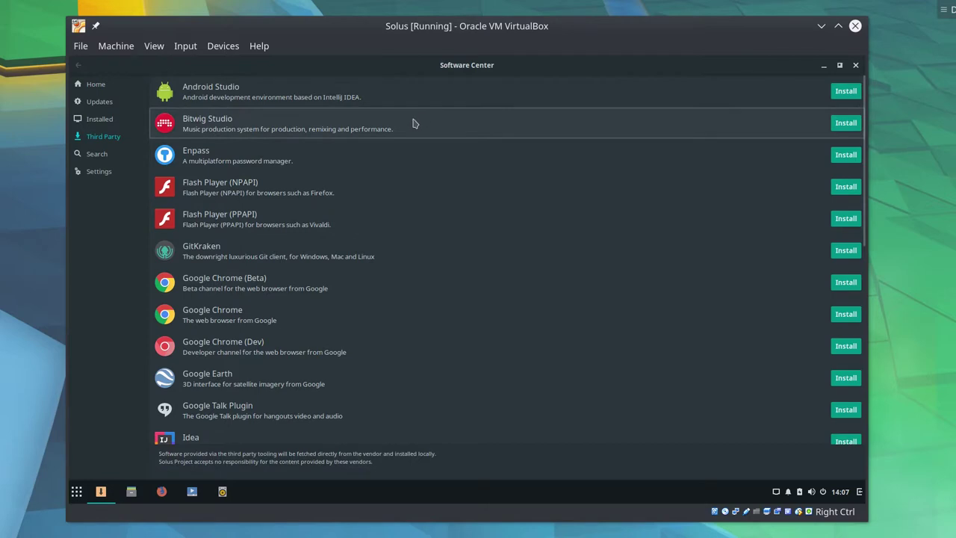
# - Start the Bitwig Studio install, cancel its password prompt and browse the third-party list
pyautogui.click(844, 125)
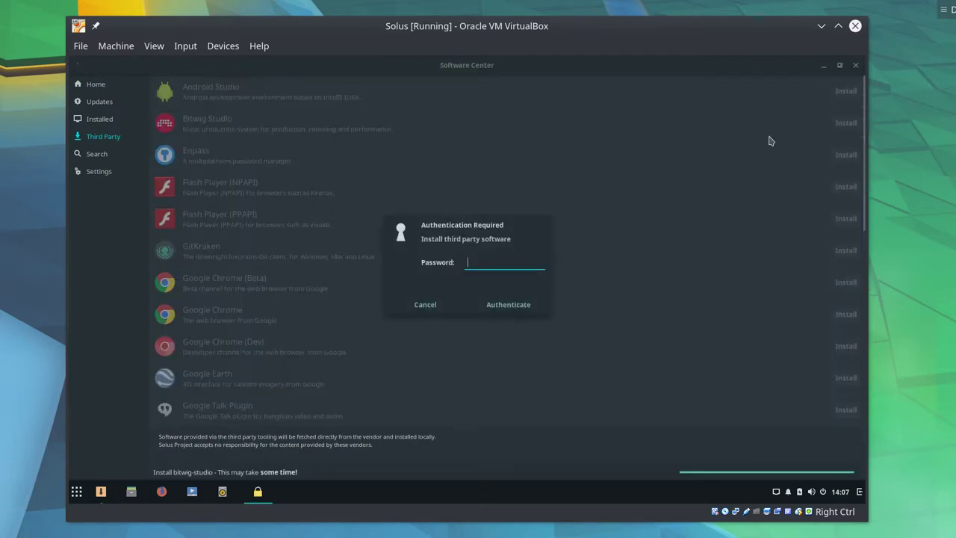
pyautogui.click(435, 313)
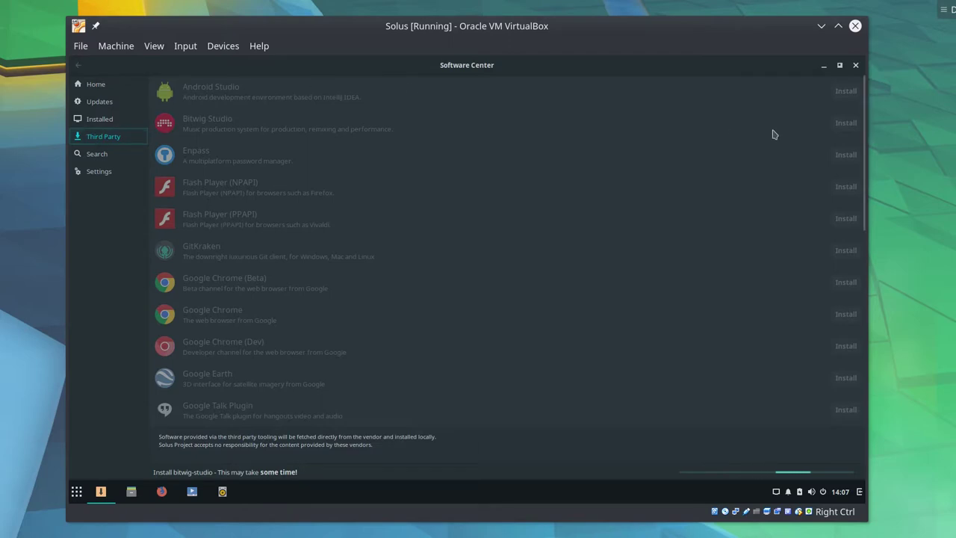
pyautogui.scroll(-1, 541, 218)
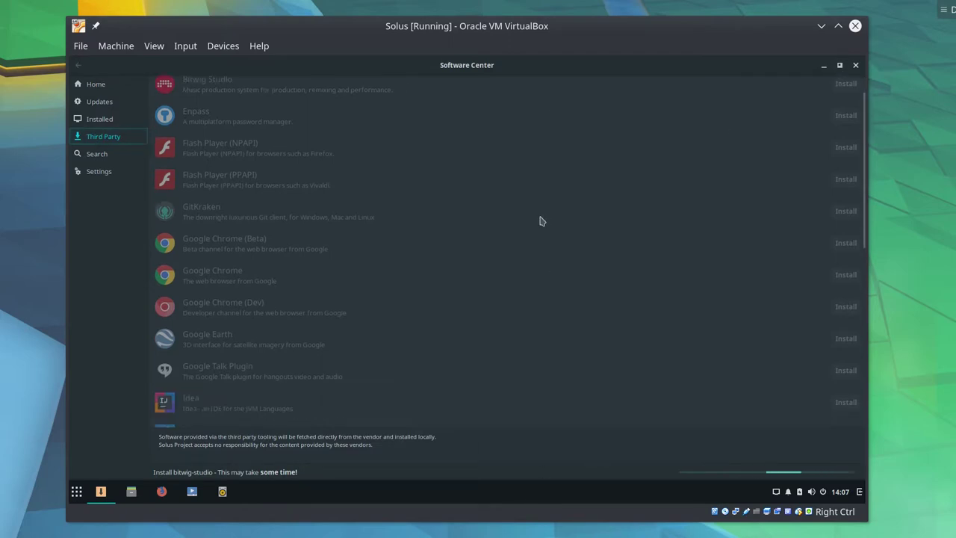
pyautogui.scroll(-1, 331, 201)
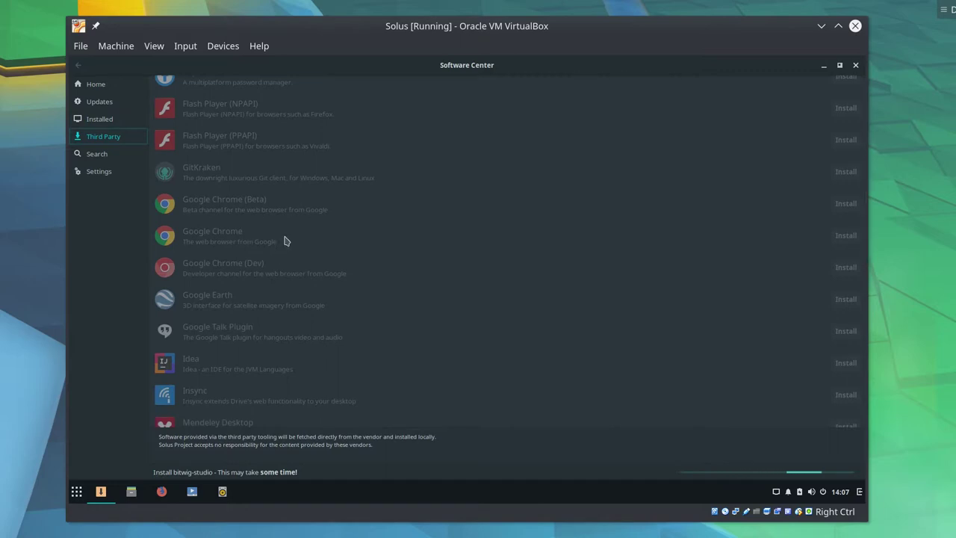
pyautogui.scroll(-5, 287, 241)
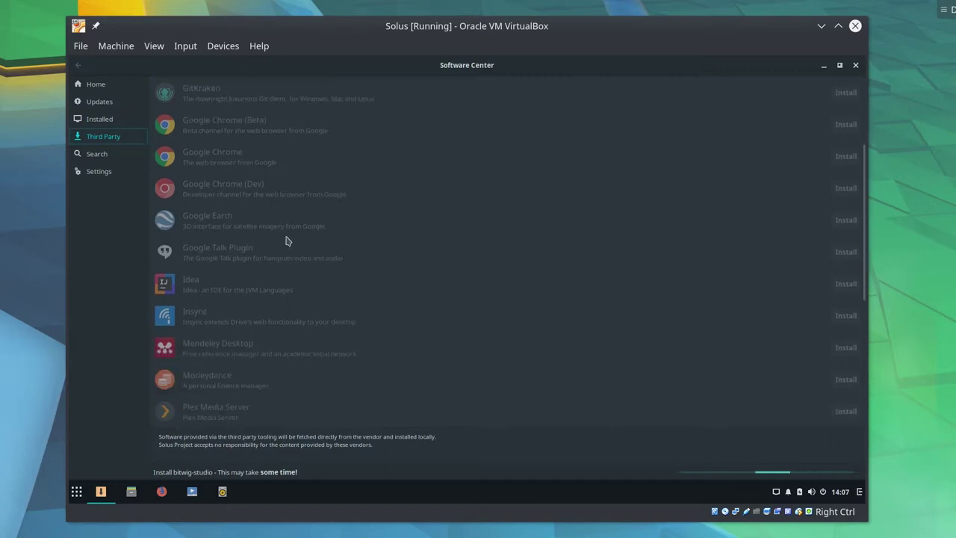
pyautogui.scroll(-1, 288, 239)
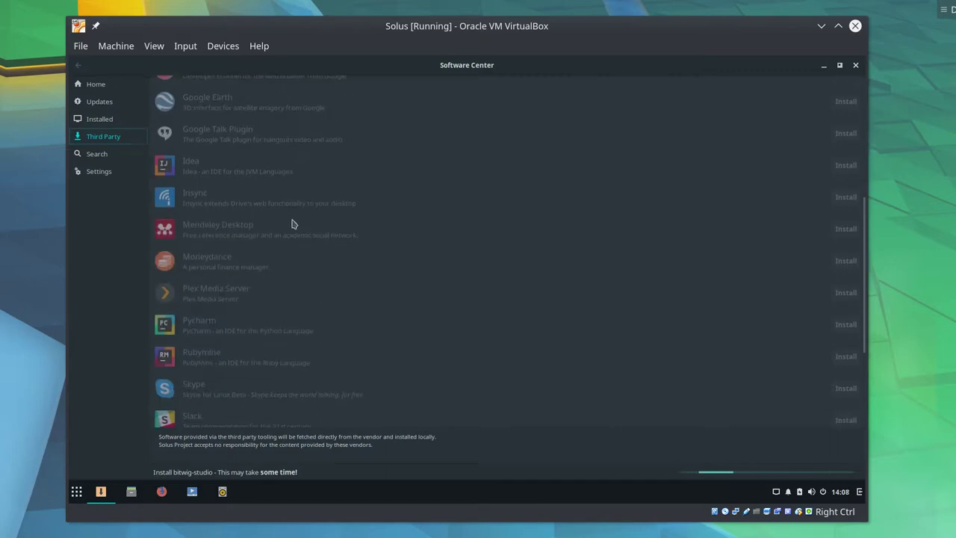
pyautogui.scroll(-1, 293, 224)
pyautogui.scroll(-3, 354, 329)
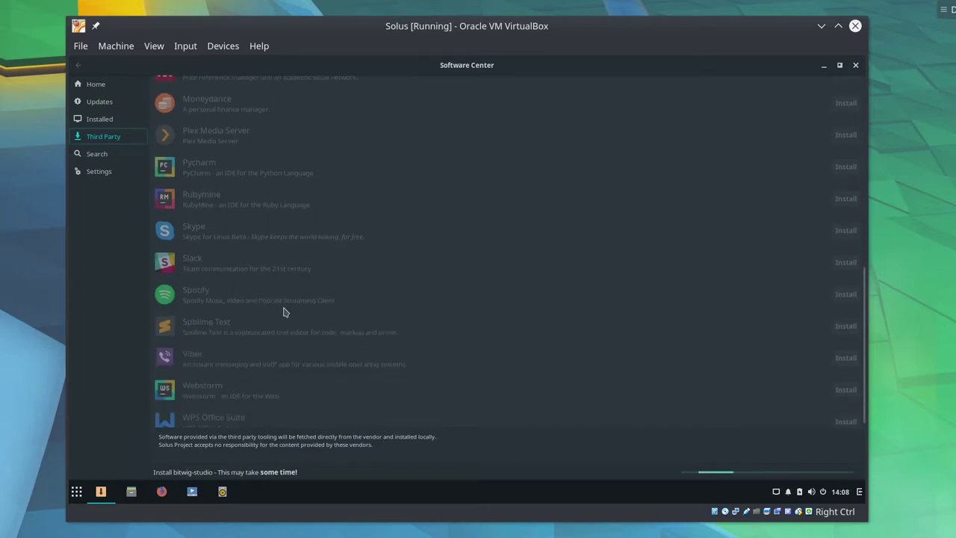
pyautogui.scroll(-1, 302, 288)
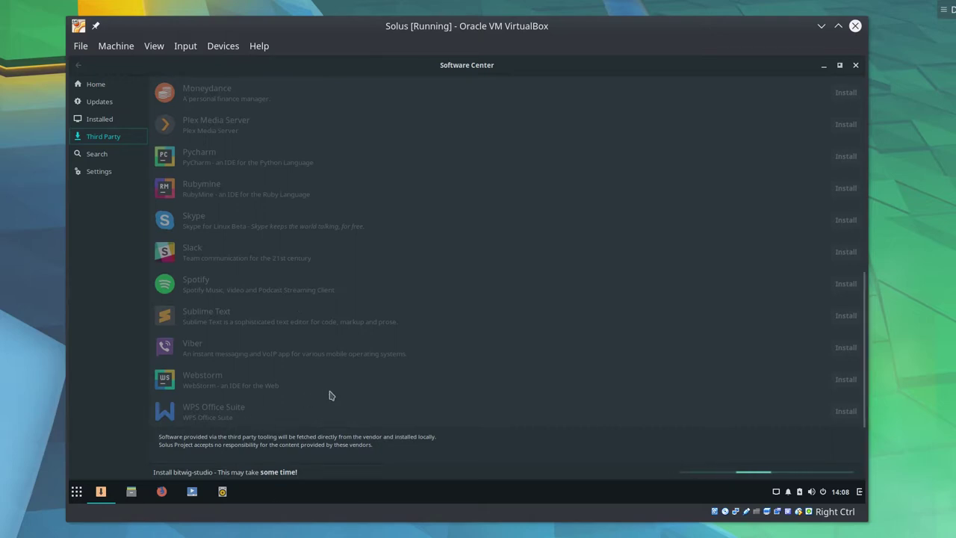
pyautogui.scroll(3, 429, 381)
pyautogui.scroll(3, 429, 383)
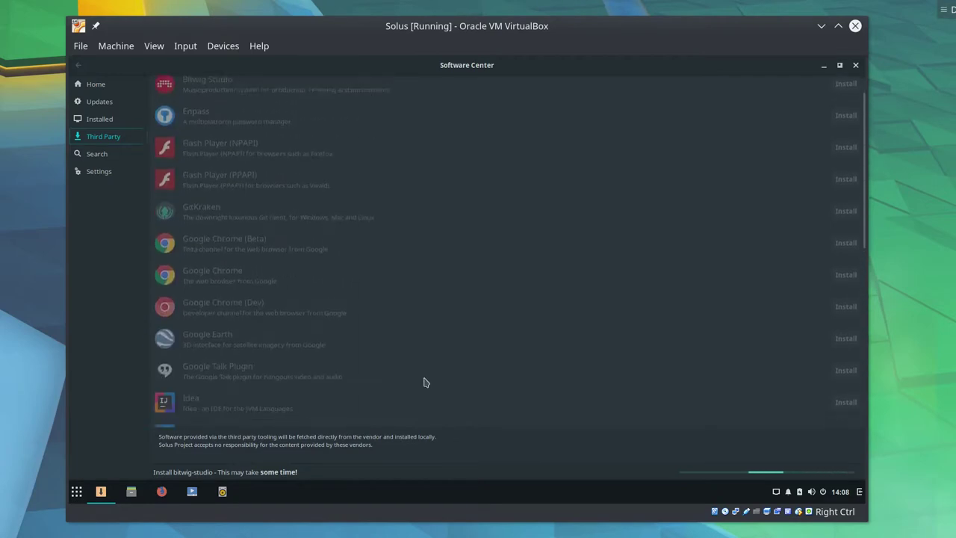
pyautogui.scroll(3, 373, 322)
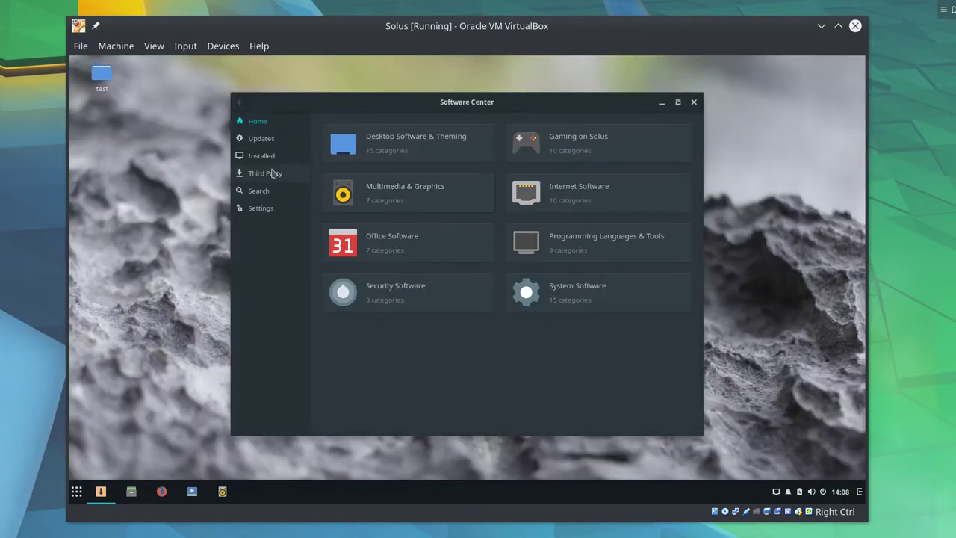
# - Reload the Third Party page and maximise the window
pyautogui.click(273, 173)
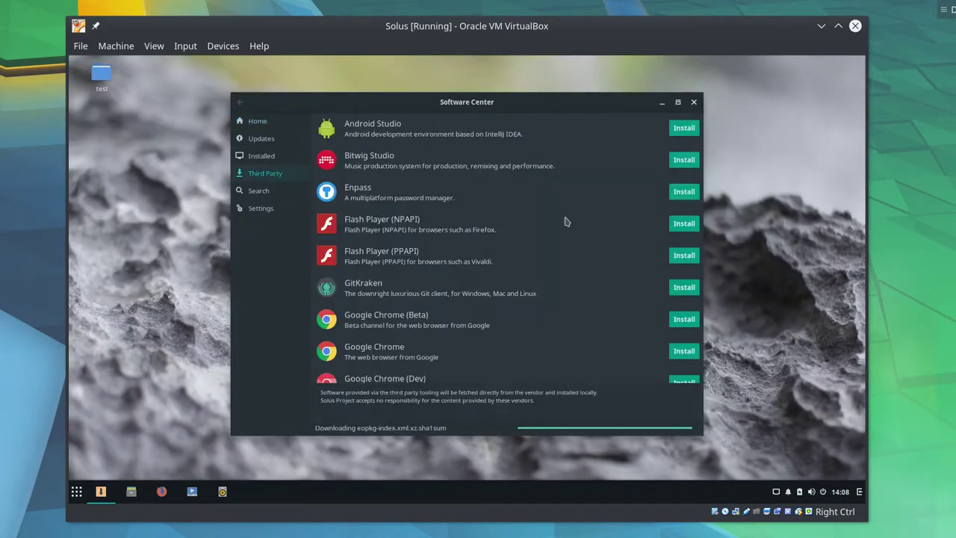
pyautogui.scroll(-4, 562, 232)
pyautogui.scroll(4, 562, 265)
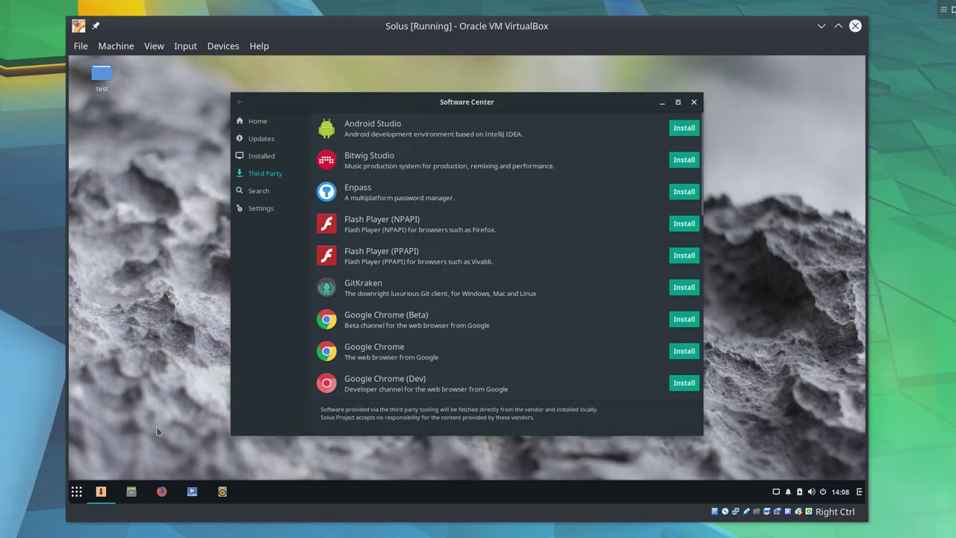
pyautogui.click(677, 102)
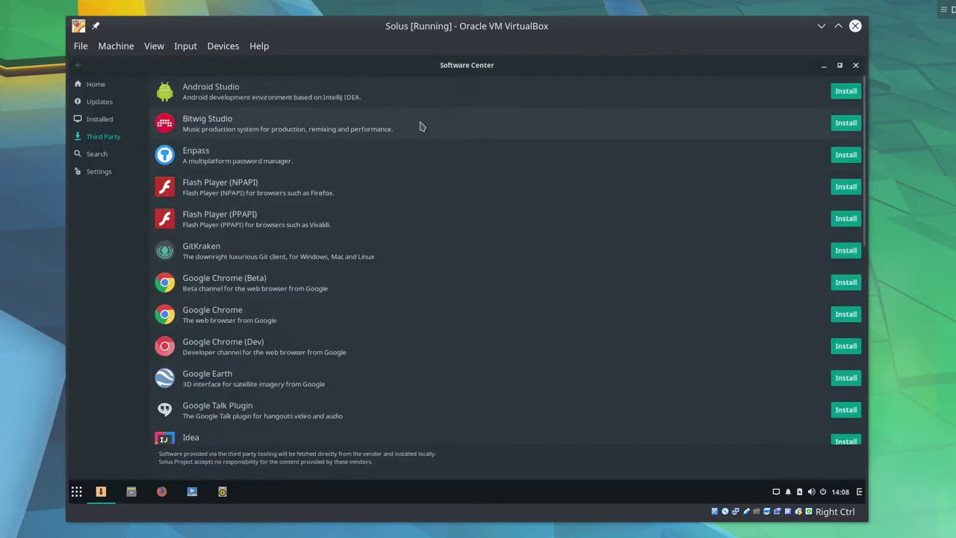
# - Return to the third-party list and start installing Google Earth
pyautogui.click(138, 154)
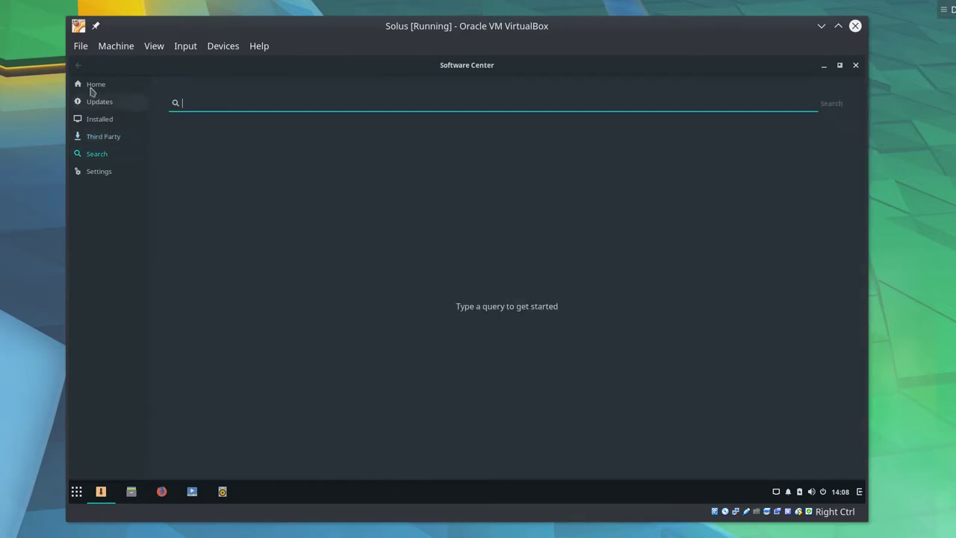
pyautogui.click(97, 137)
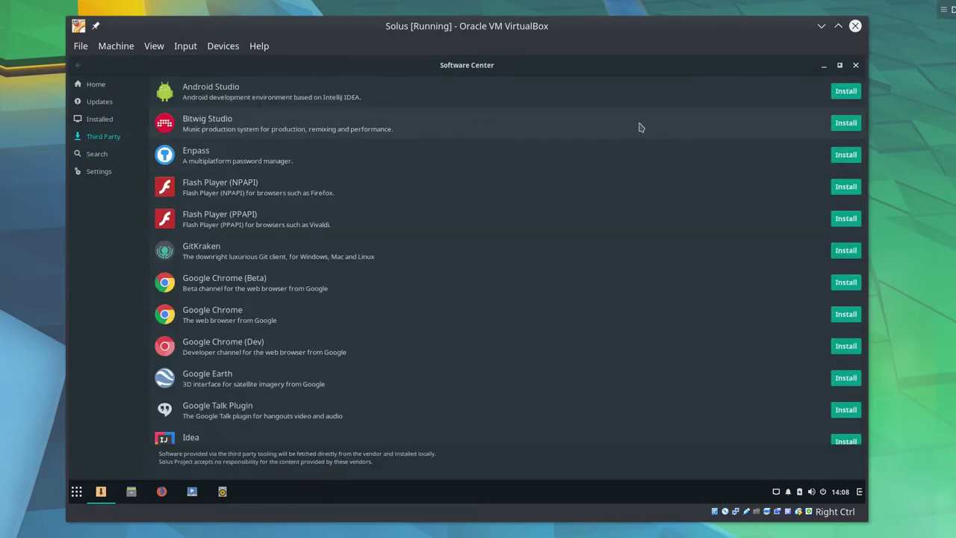
pyautogui.scroll(-3, 639, 129)
pyautogui.scroll(-1, 613, 186)
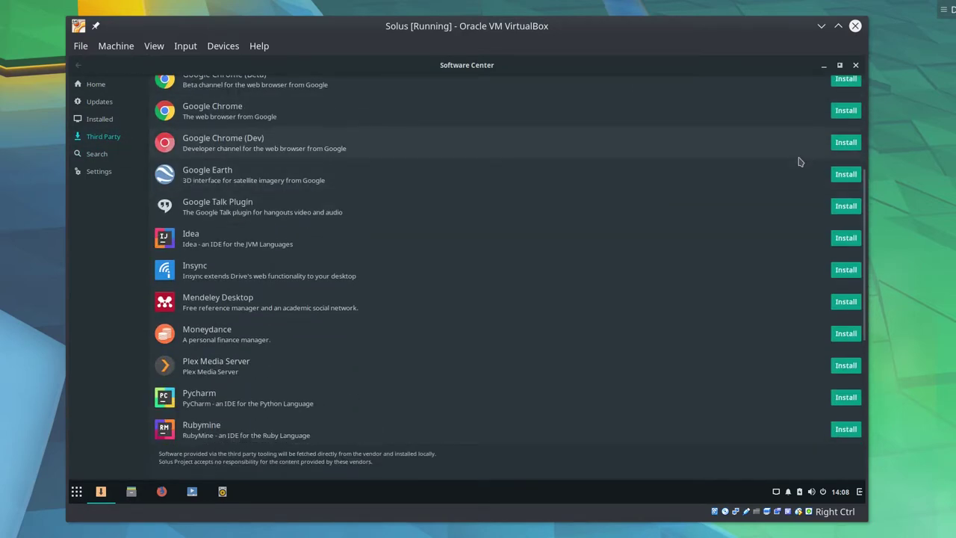
pyautogui.click(846, 175)
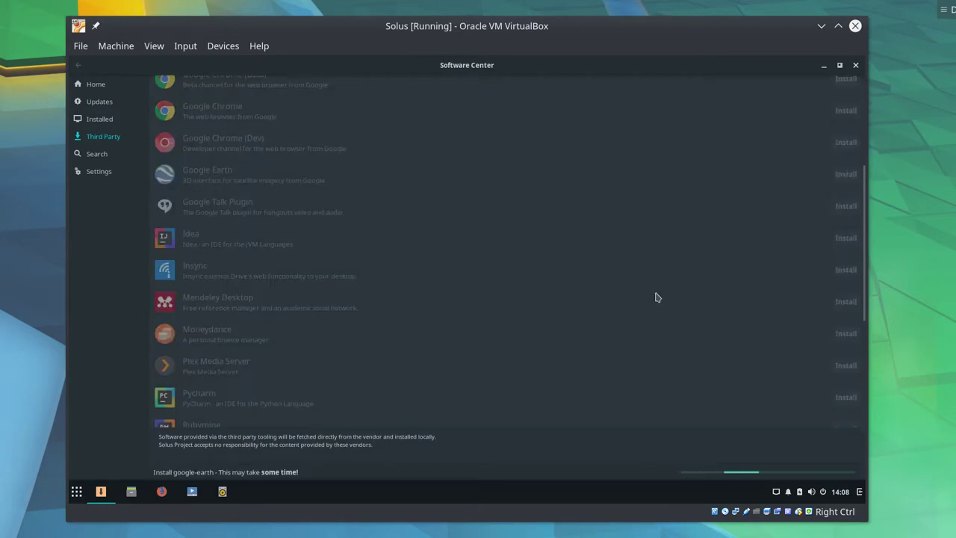
pyautogui.scroll(6, 654, 296)
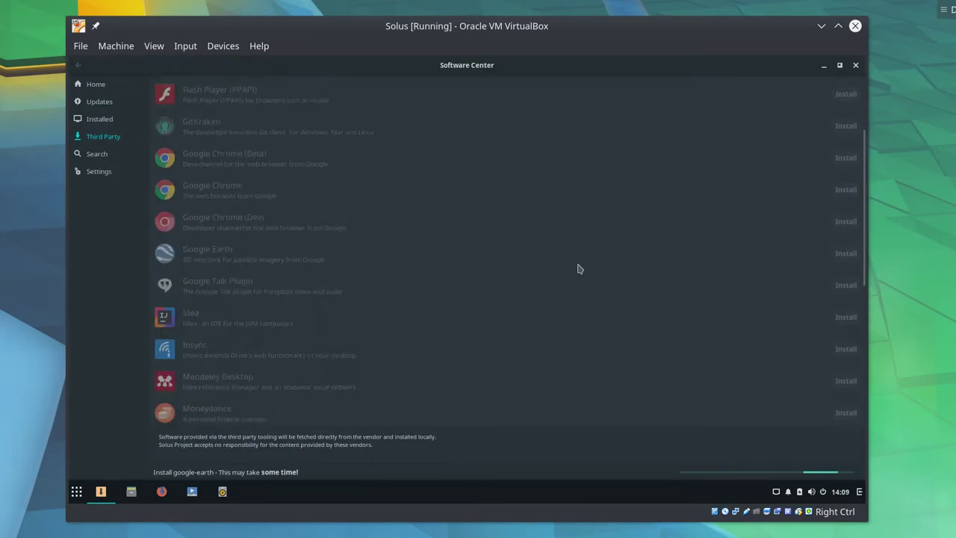
pyautogui.press('super')
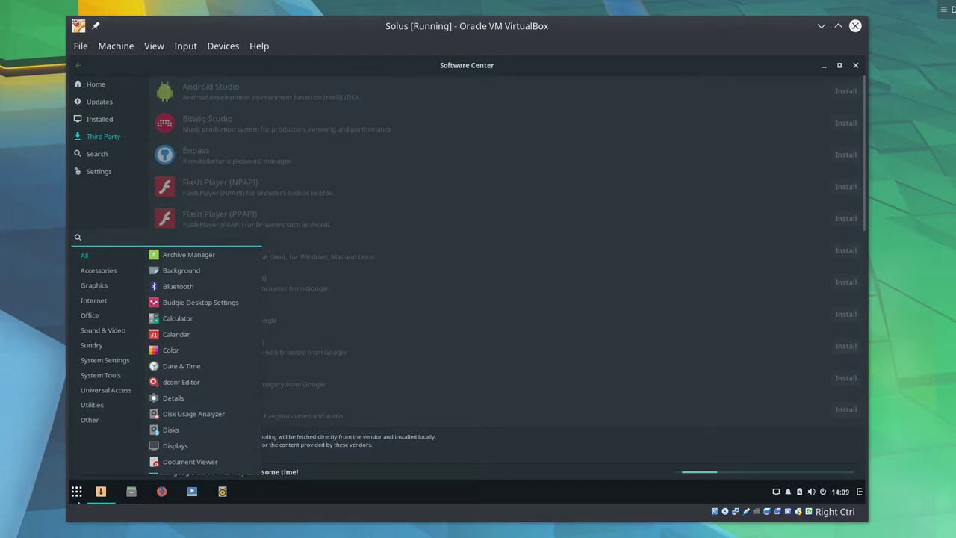
pyautogui.press('Escape')
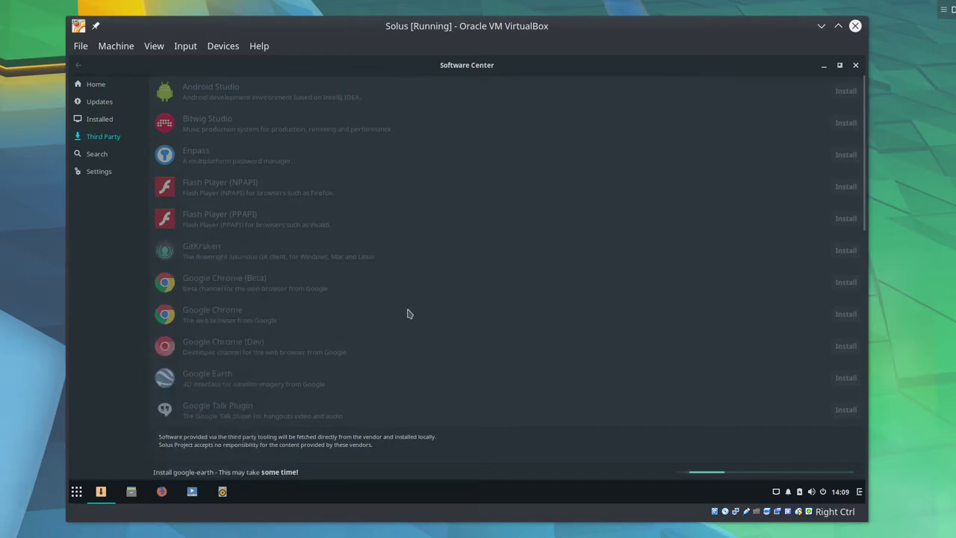
pyautogui.scroll(-5, 784, 314)
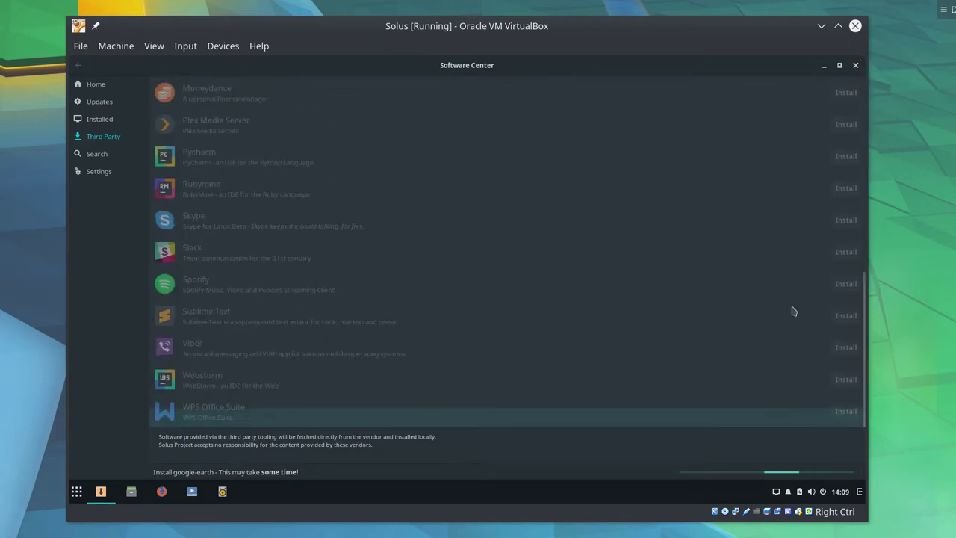
pyautogui.scroll(5, 793, 305)
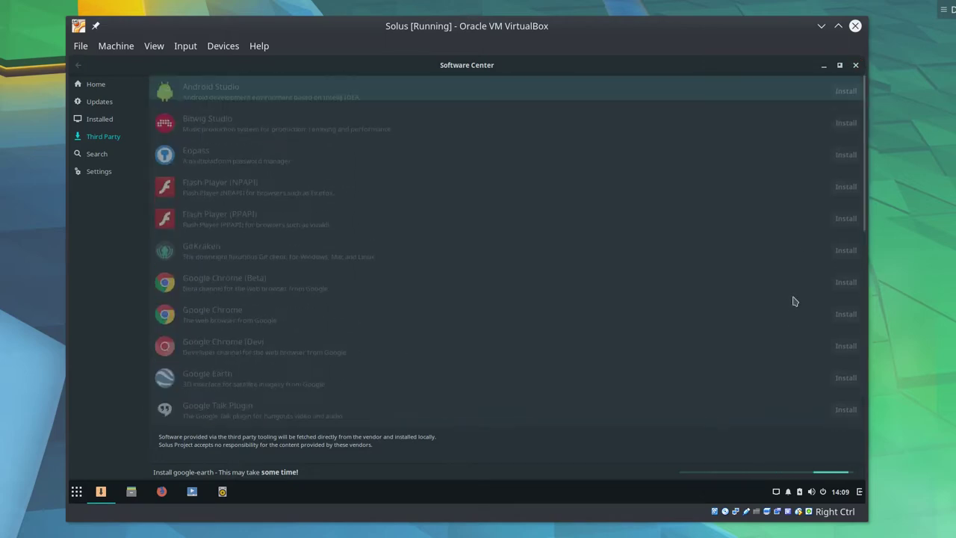
# - Reopen the Third Party list, start installing Bitwig Studio and close the Software Center
pyautogui.click(856, 65)
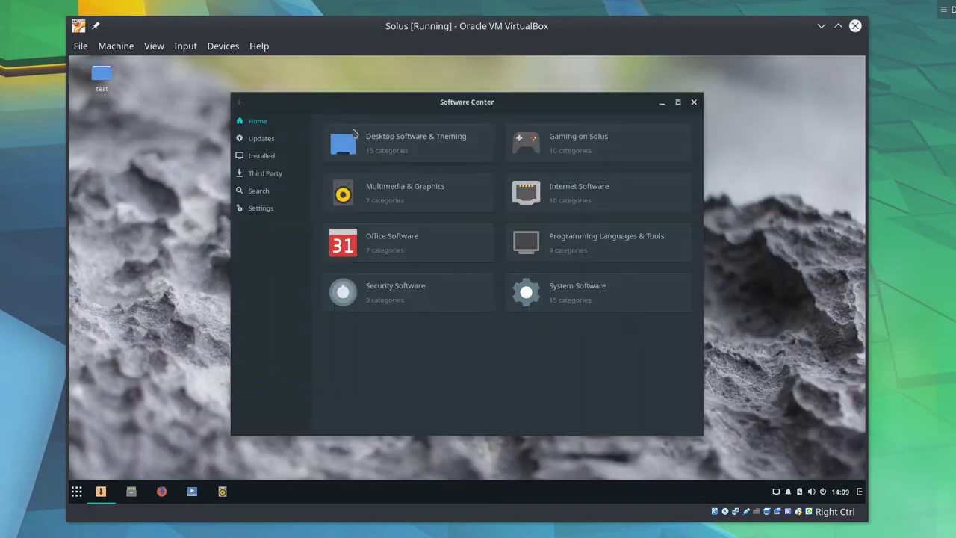
pyautogui.click(297, 175)
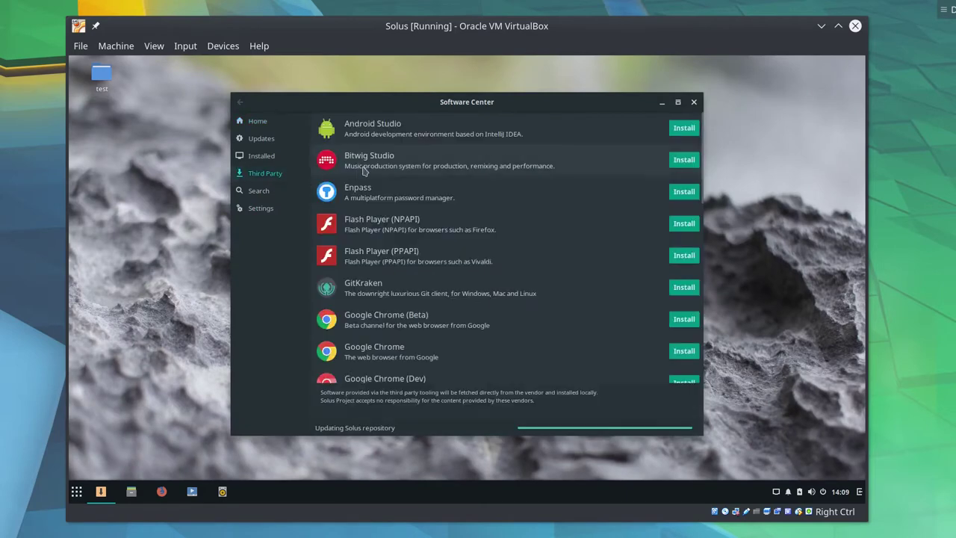
pyautogui.click(676, 160)
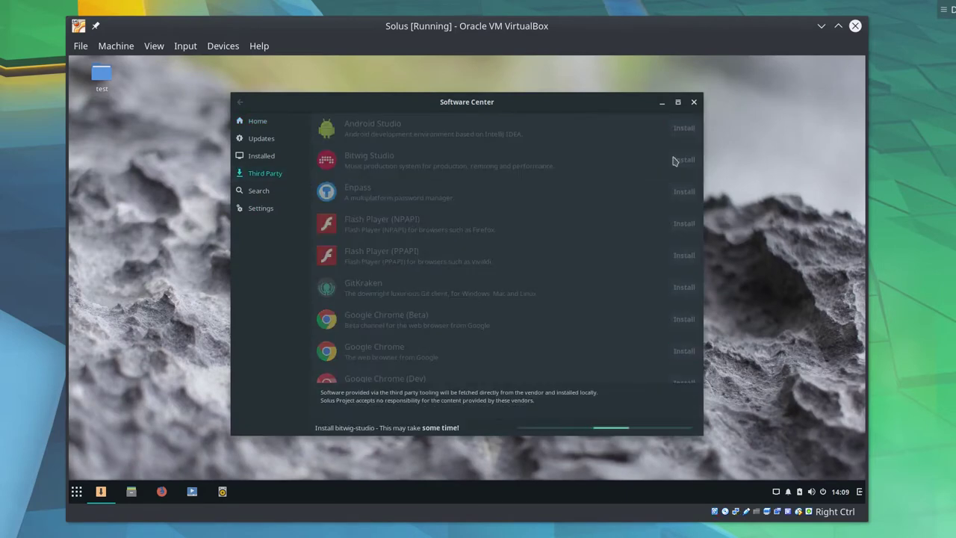
pyautogui.scroll(-5, 640, 203)
pyautogui.scroll(5, 640, 202)
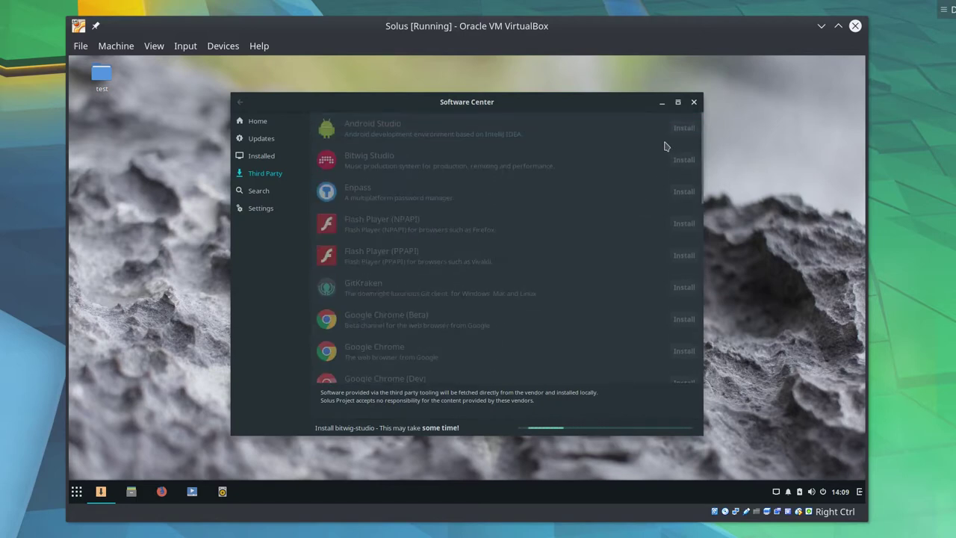
pyautogui.click(694, 102)
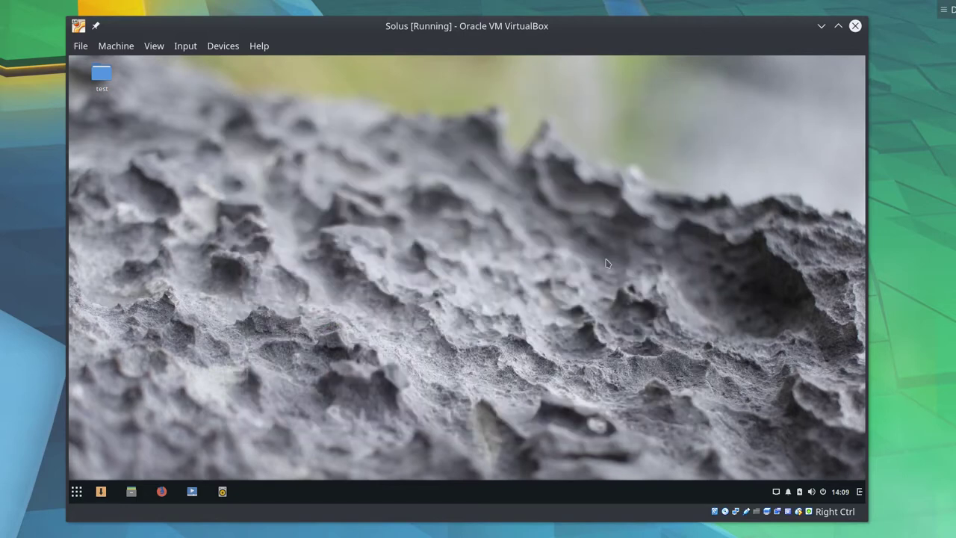
# - Browse the apps in the Budgie application menu, then close it
pyautogui.click(71, 499)
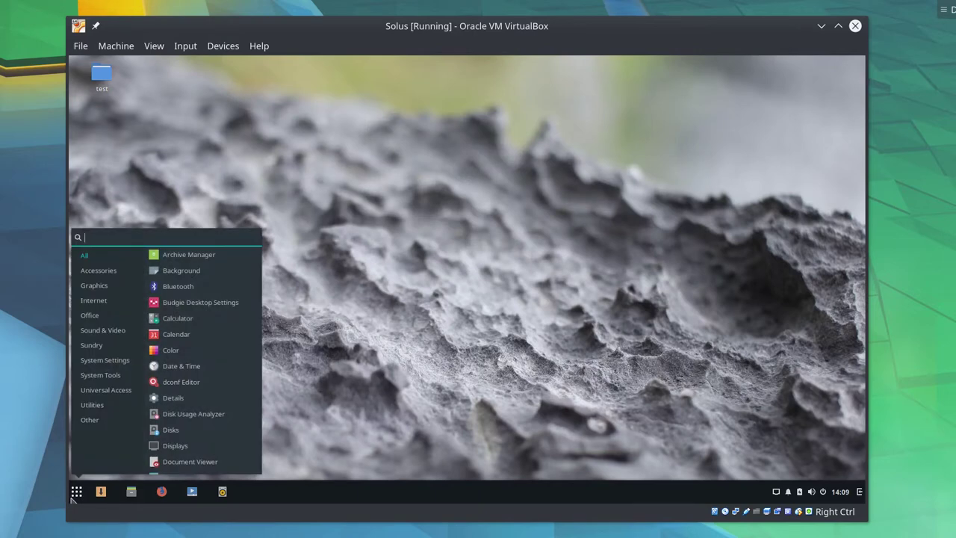
pyautogui.scroll(-10, 179, 393)
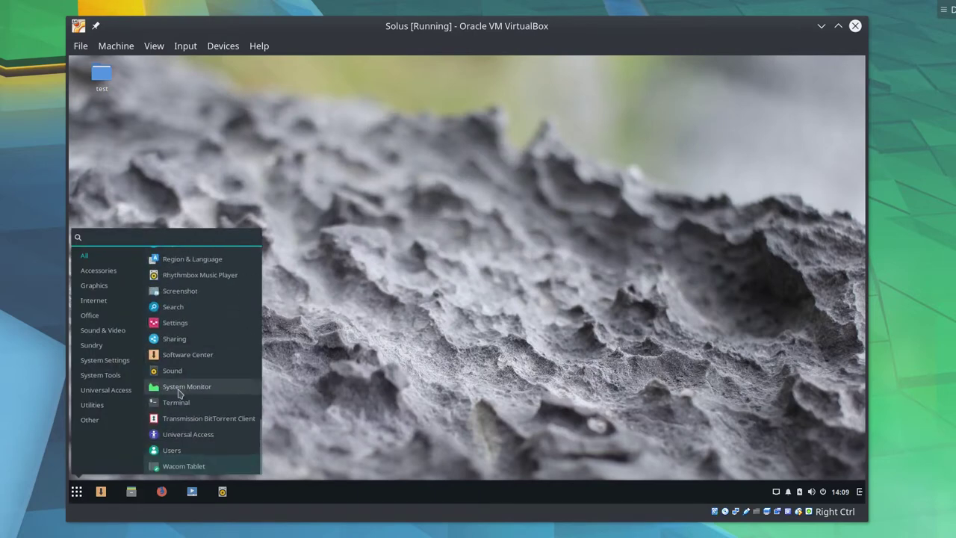
pyautogui.scroll(10, 179, 393)
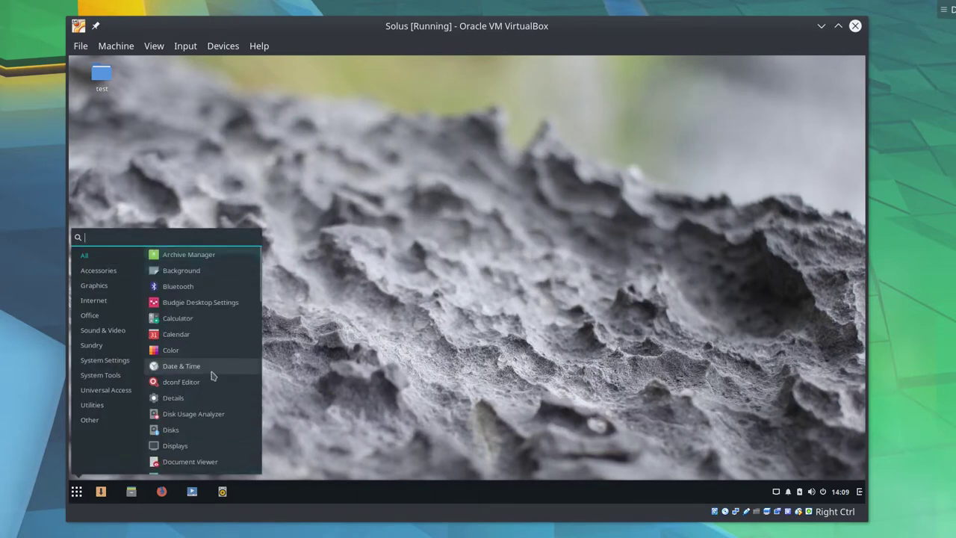
pyautogui.press('Escape')
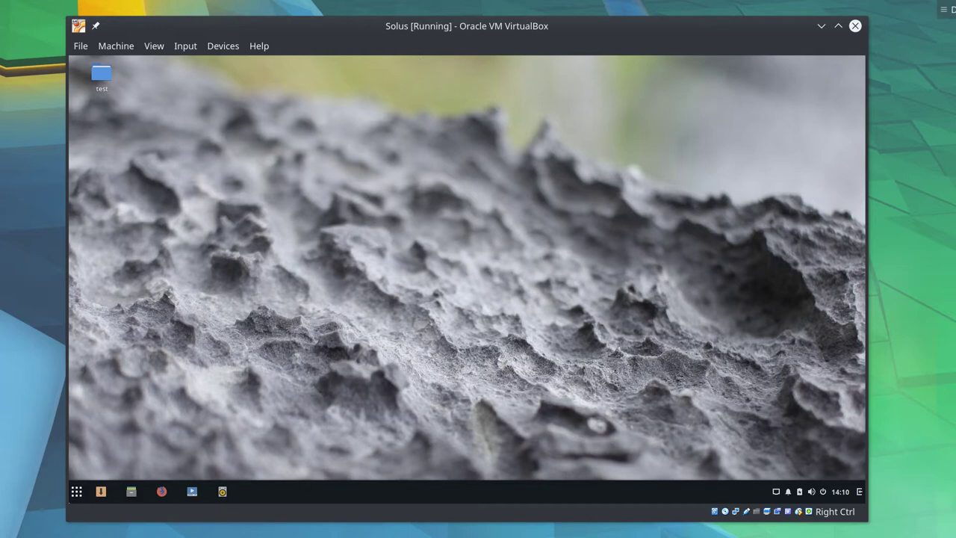
# - Bring up the Details window from the menu and reposition it on the desktop
pyautogui.press('super')
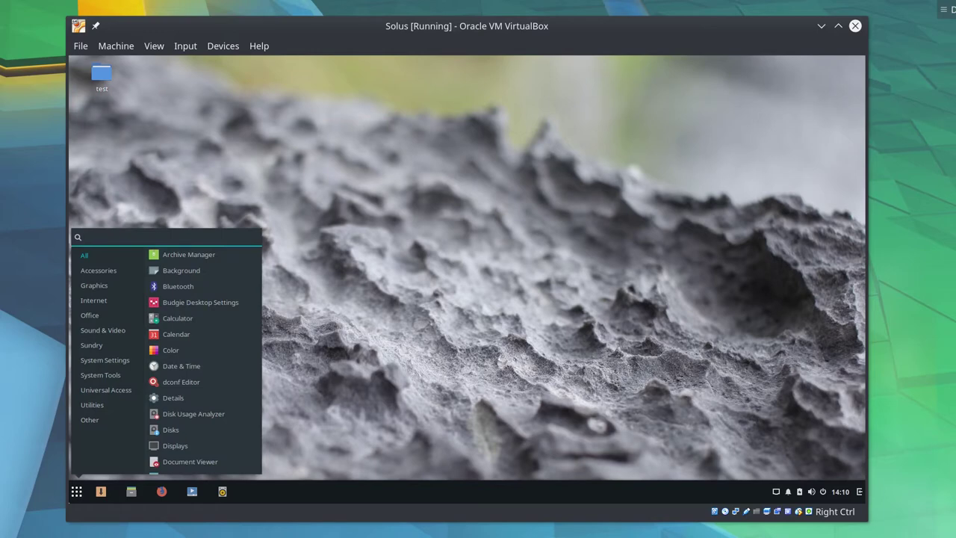
pyautogui.press('Escape')
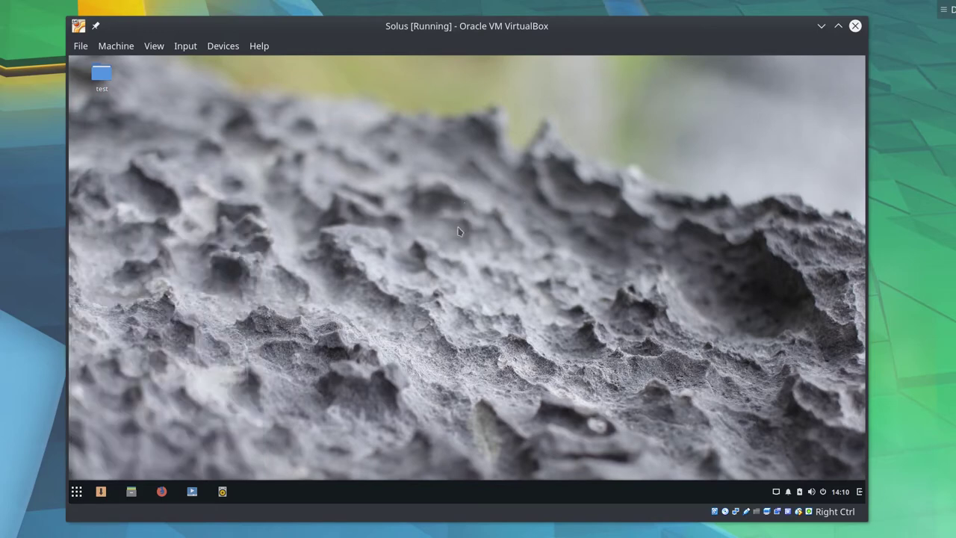
pyautogui.moveTo(460, 232); pyautogui.dragTo(185, 256)
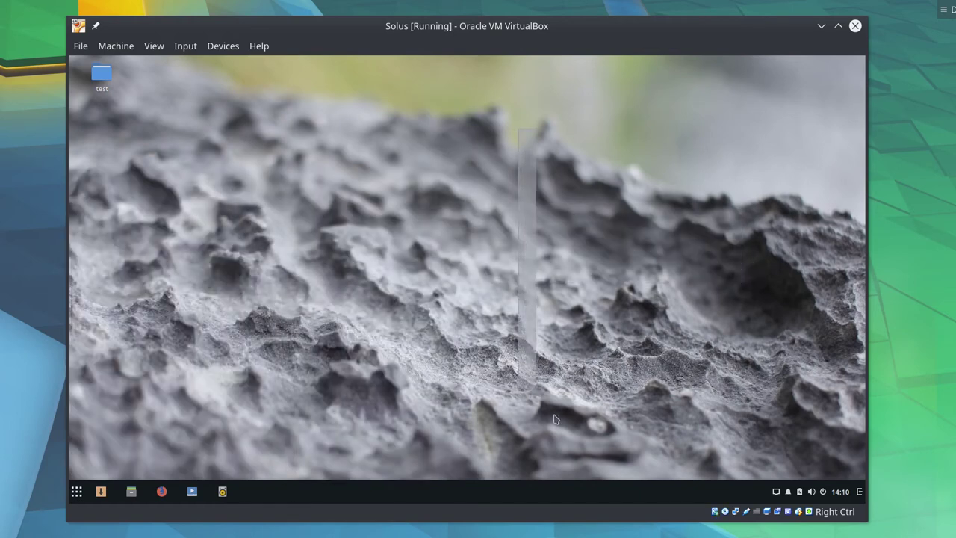
pyautogui.moveTo(470, 143)
pyautogui.mouseDown()
pyautogui.moveTo(462, 152)
pyautogui.moveTo(470, 135)
pyautogui.moveTo(464, 140)
pyautogui.mouseUp()
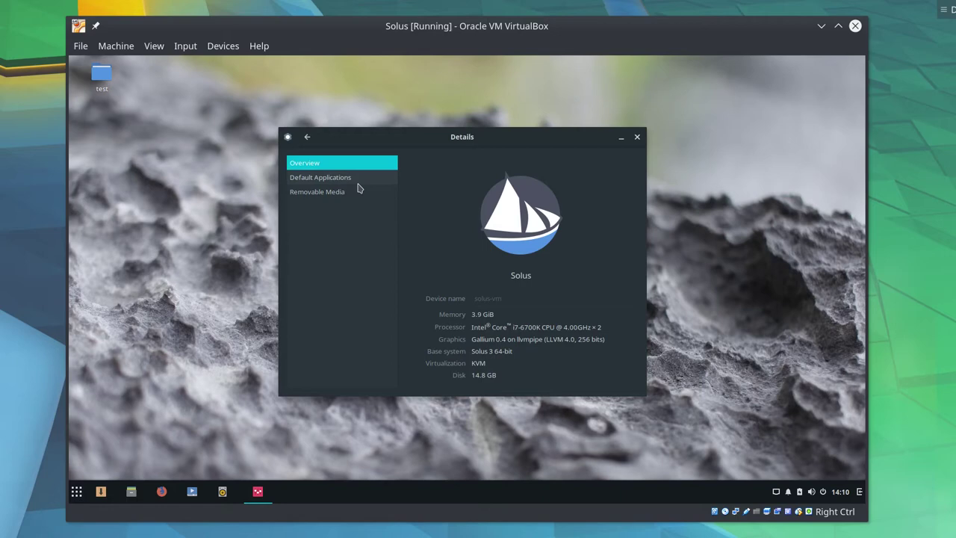
# - Check the Default Applications and Overview pages in Details, then launch Firefox from the taskbar
pyautogui.click(358, 189)
pyautogui.click(369, 163)
pyautogui.moveTo(374, 137)
pyautogui.mouseDown()
pyautogui.moveTo(367, 113)
pyautogui.moveTo(403, 116)
pyautogui.moveTo(356, 135)
pyautogui.mouseUp()
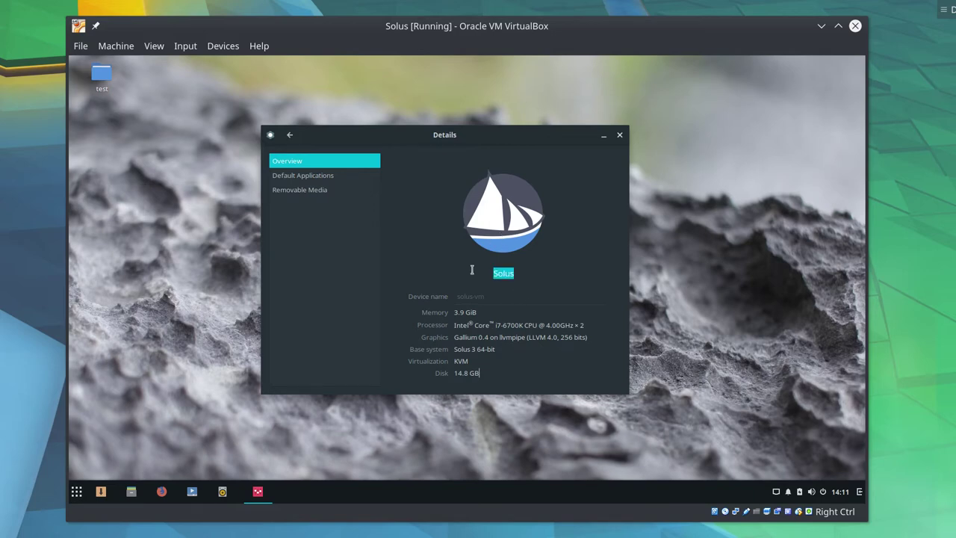
pyautogui.click(162, 490)
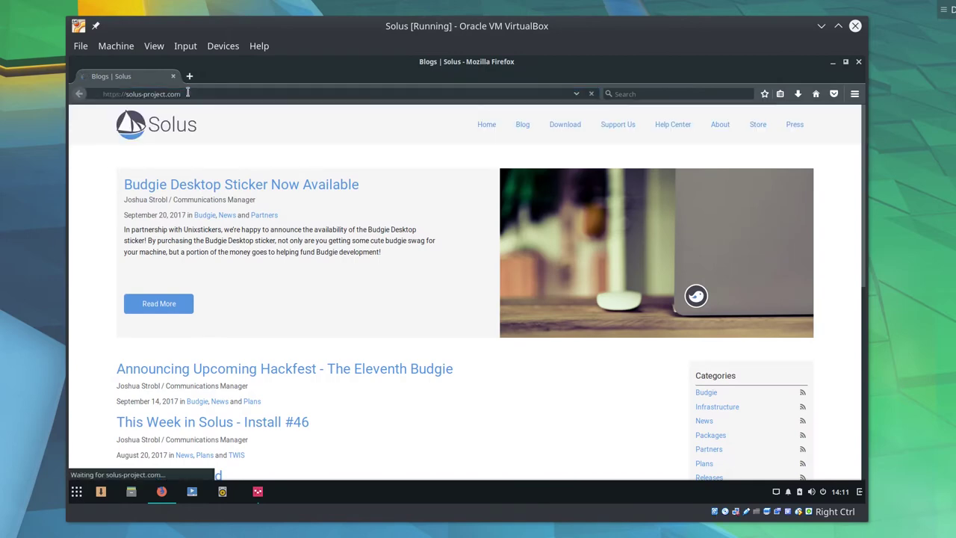
# - Launch QupZilla from the Budgie menu and maximize its window
pyautogui.scroll(-5, 463, 334)
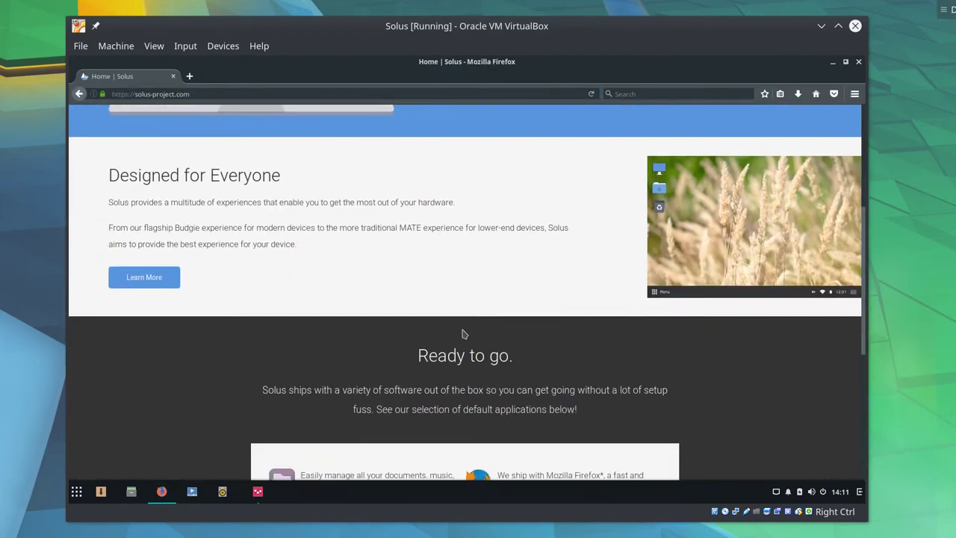
pyautogui.scroll(-5, 463, 334)
pyautogui.press('super')
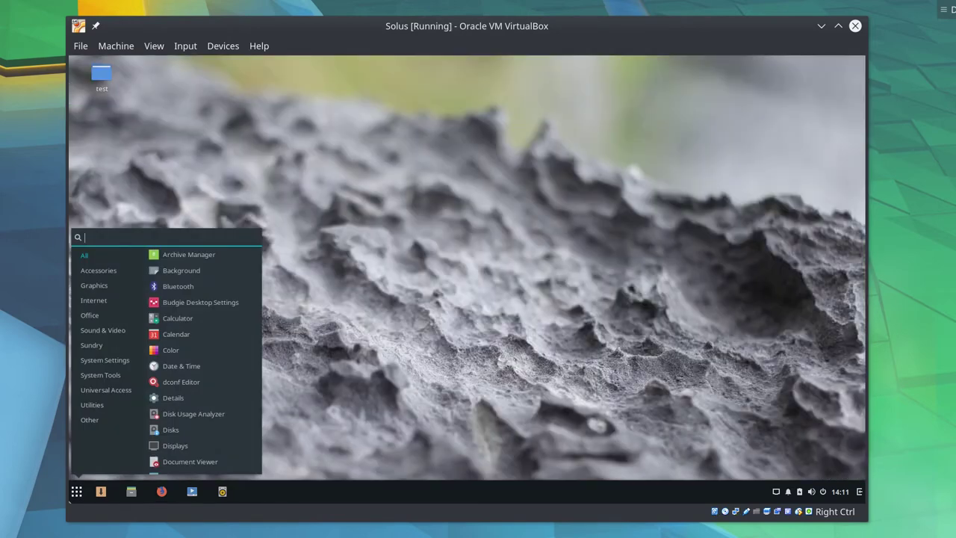
pyautogui.write('term')
pyautogui.press('Return')
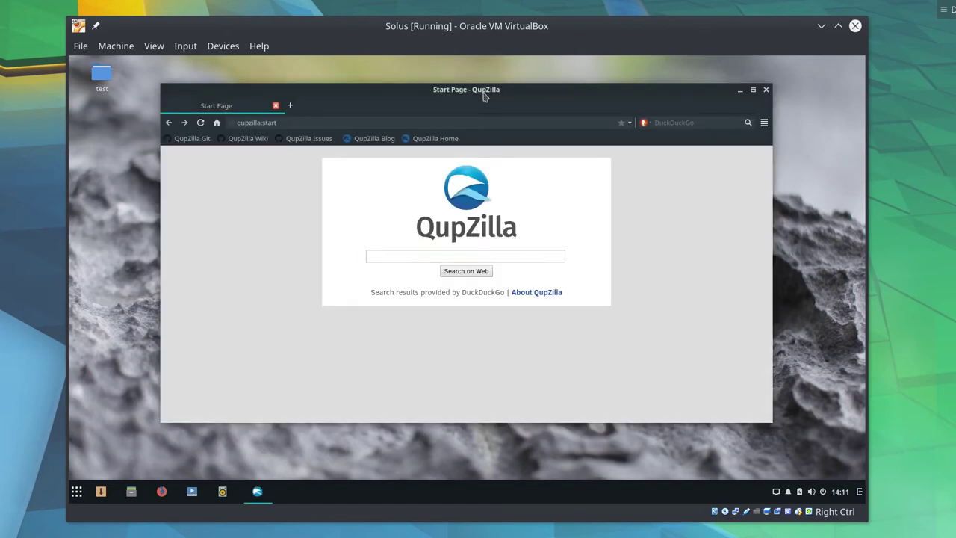
pyautogui.doubleClick(484, 91)
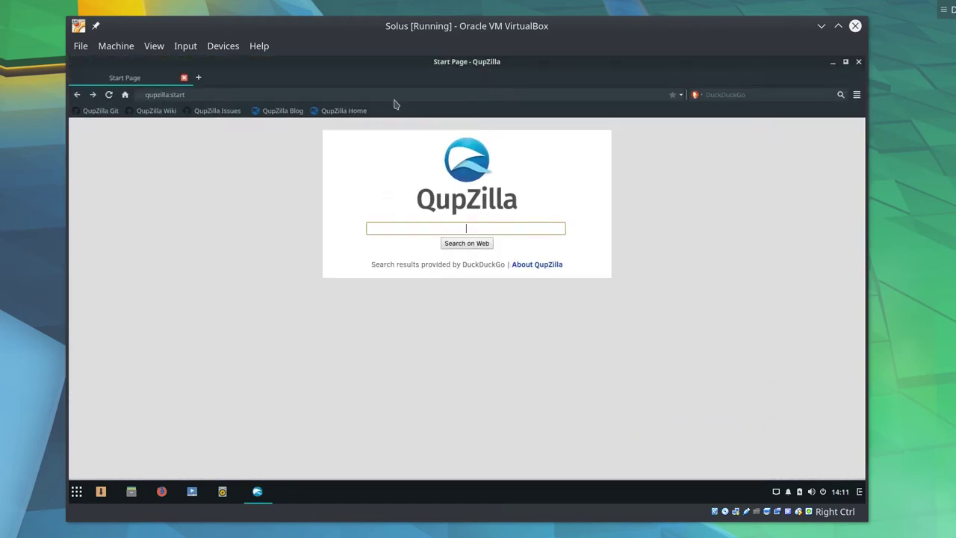
# - Switch between the Start Page and Speed Dial tabs, then close the Start Page tab
pyautogui.click(200, 77)
pyautogui.click(160, 80)
pyautogui.click(209, 79)
pyautogui.click(146, 83)
pyautogui.click(238, 77)
pyautogui.click(184, 78)
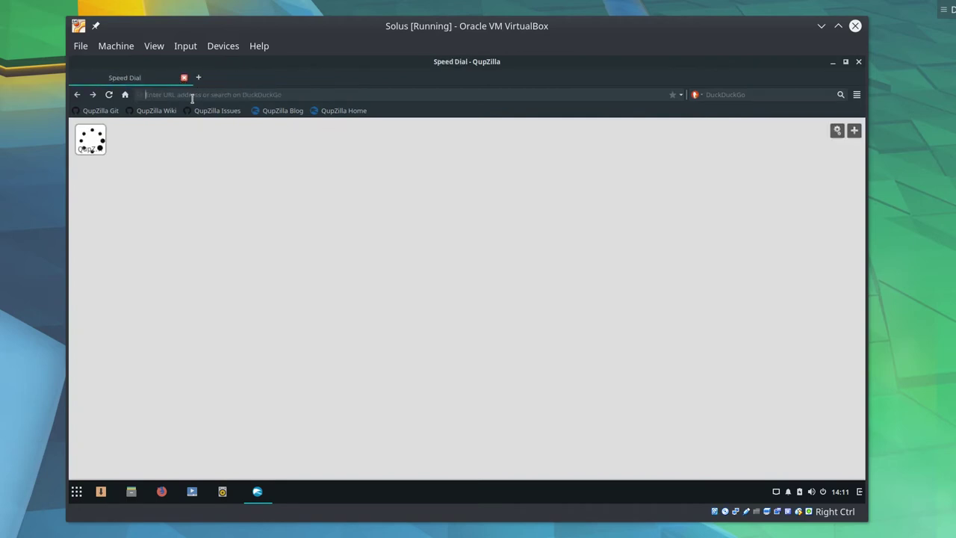
# - Load solus-project.com, then search DuckDuckGo for 'solus project' and open the Home | Solus page
pyautogui.write('solus-project.com')
pyautogui.press('Return')
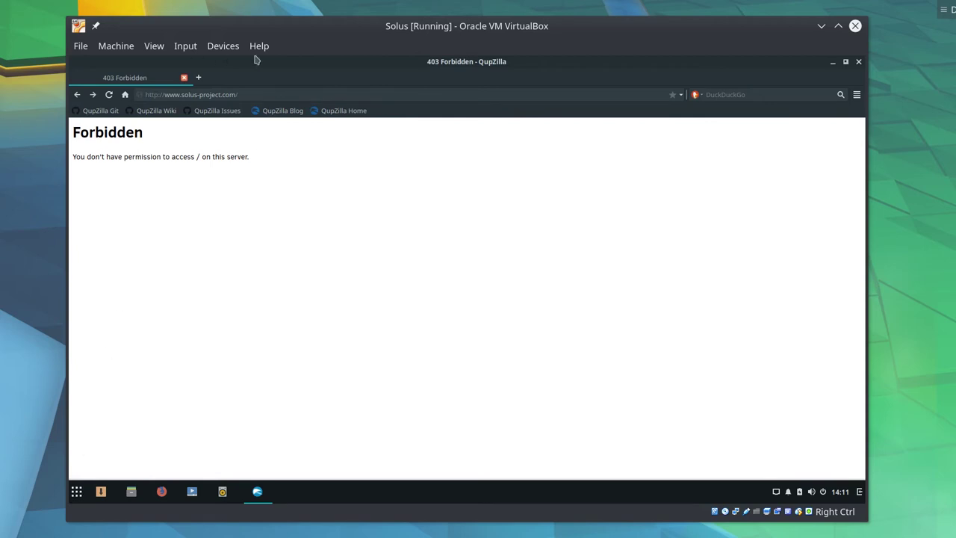
pyautogui.click(213, 94)
pyautogui.write('solus project')
pyautogui.press('Return')
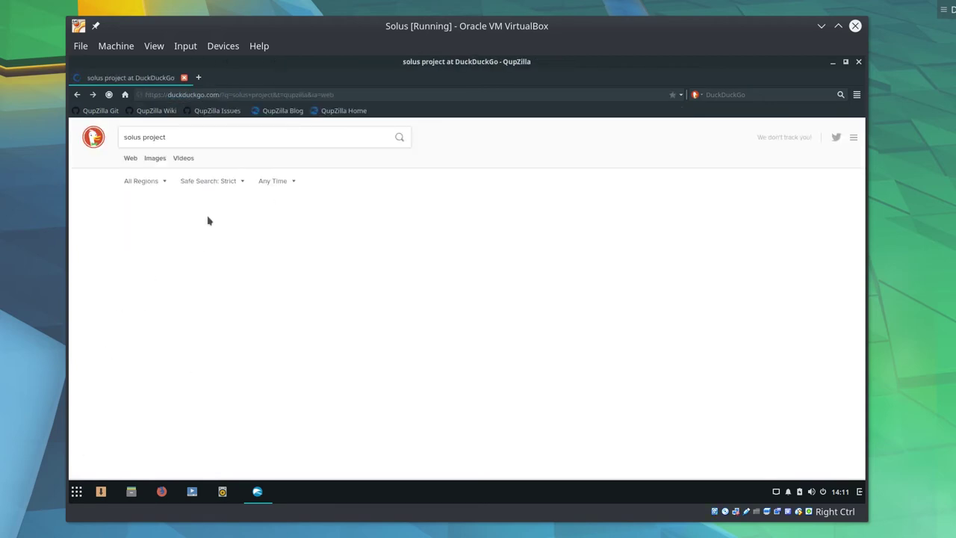
pyautogui.click(157, 207)
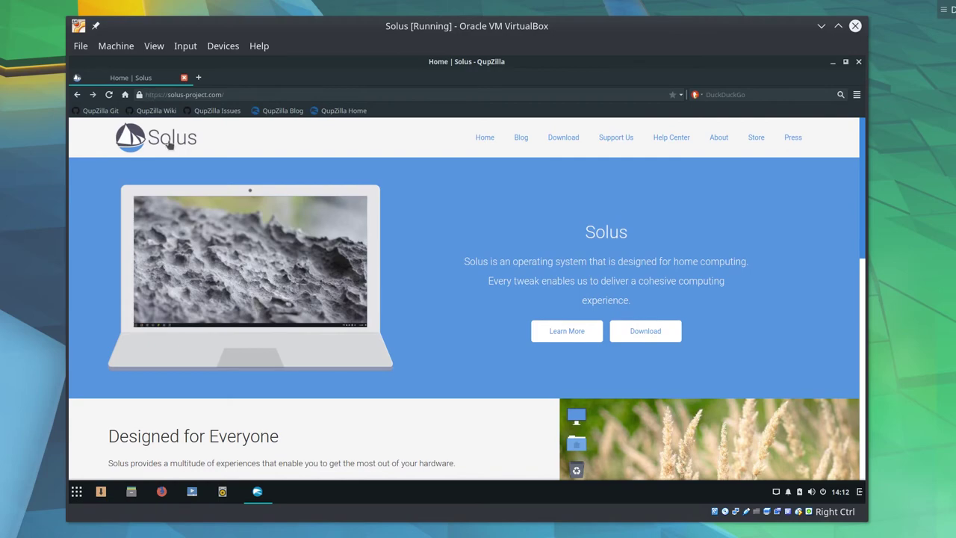
pyautogui.scroll(-1, 410, 287)
pyautogui.scroll(-12, 511, 280)
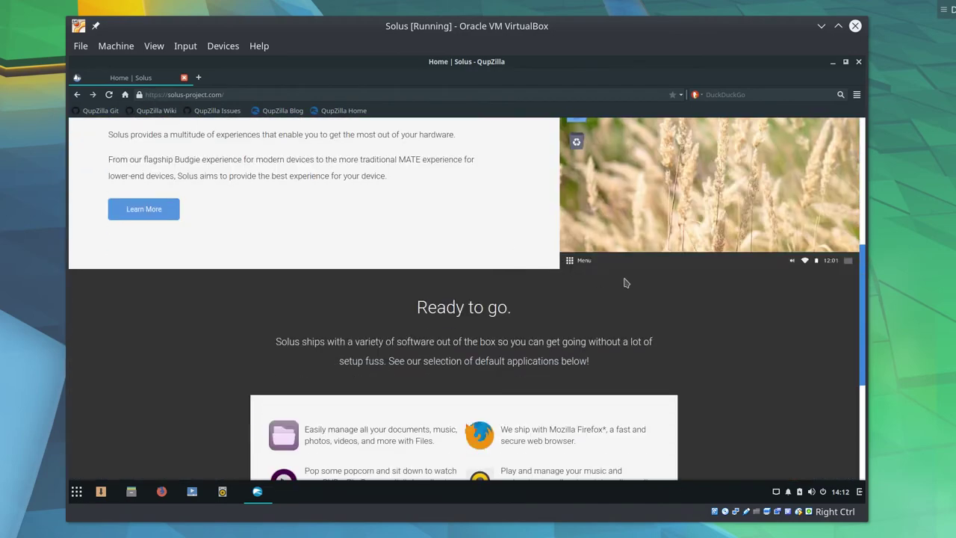
pyautogui.scroll(9, 606, 330)
pyautogui.scroll(3, 606, 329)
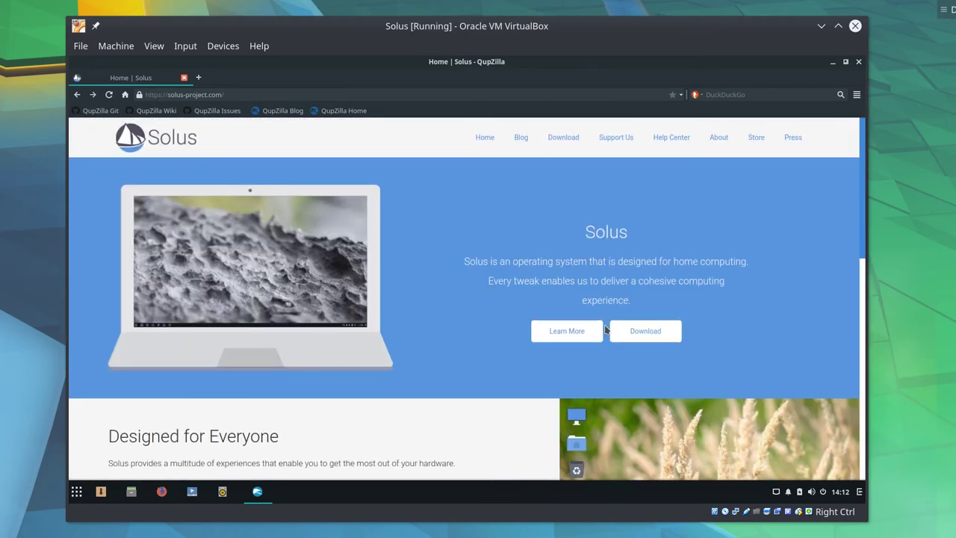
pyautogui.scroll(-3, 603, 319)
pyautogui.scroll(4, 619, 301)
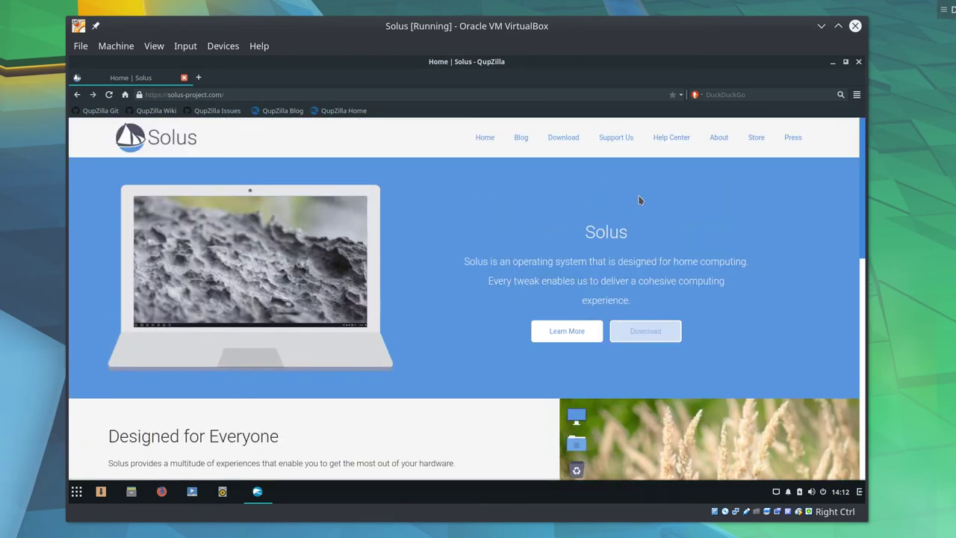